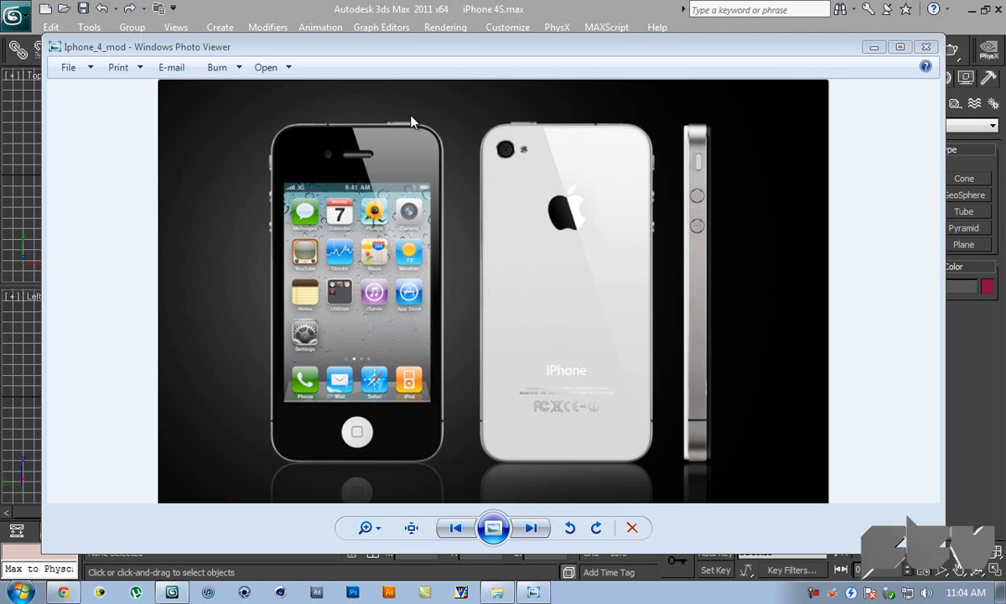
- Minimize the reference photo and draw a rectangle spline about 127 long and 86 wide in the front view
click(874, 47)
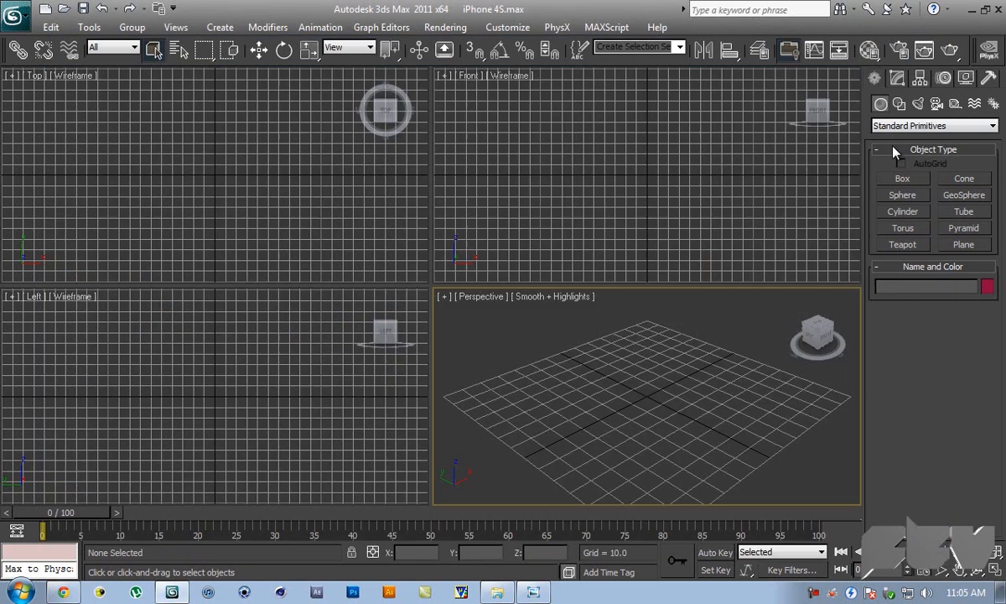
click(899, 103)
click(895, 126)
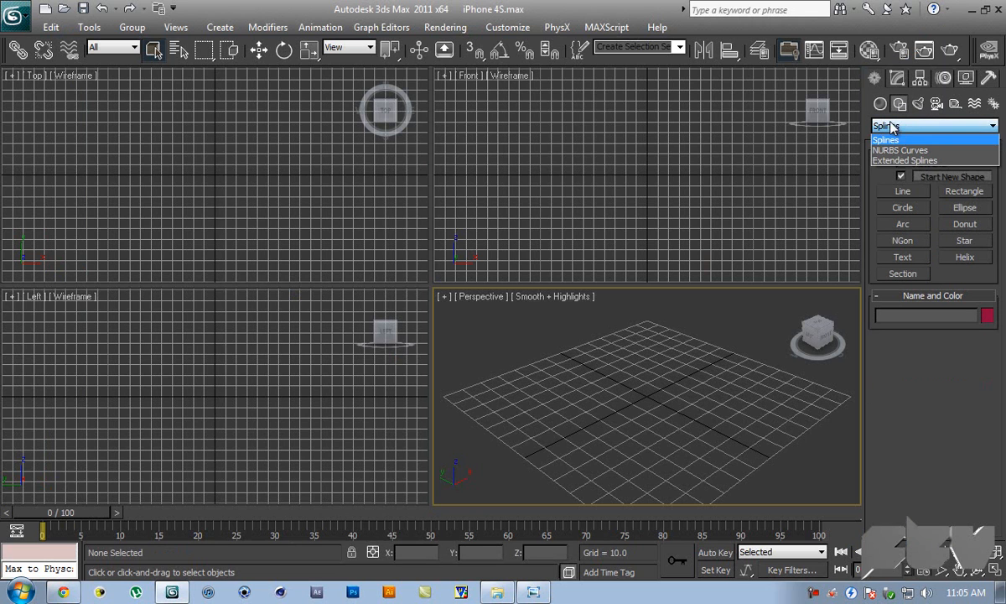
click(902, 143)
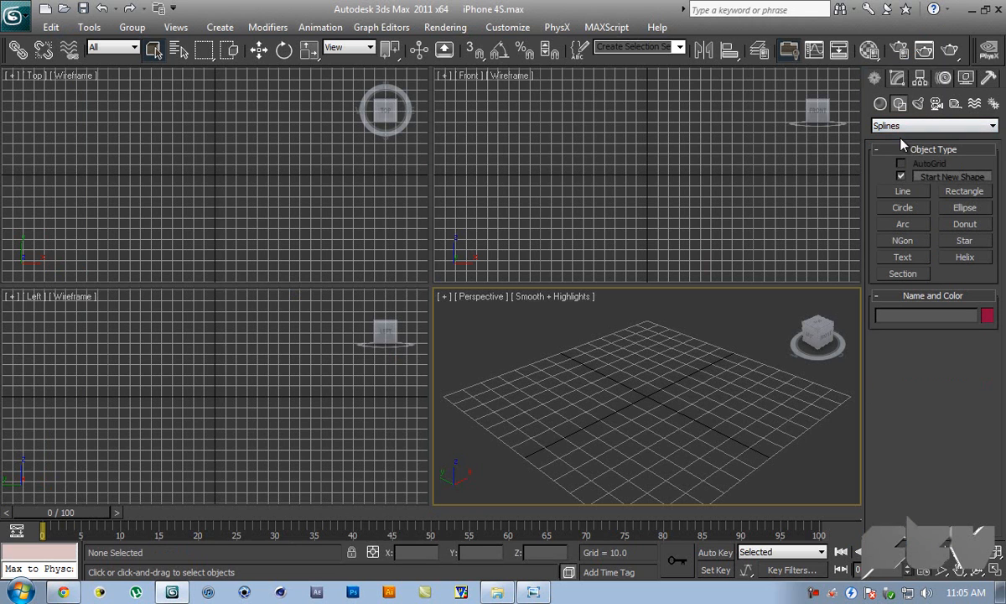
click(966, 192)
drag(595, 123, 686, 258)
- Scale the rectangle evenly in the front view to about 114 percent
key(w)
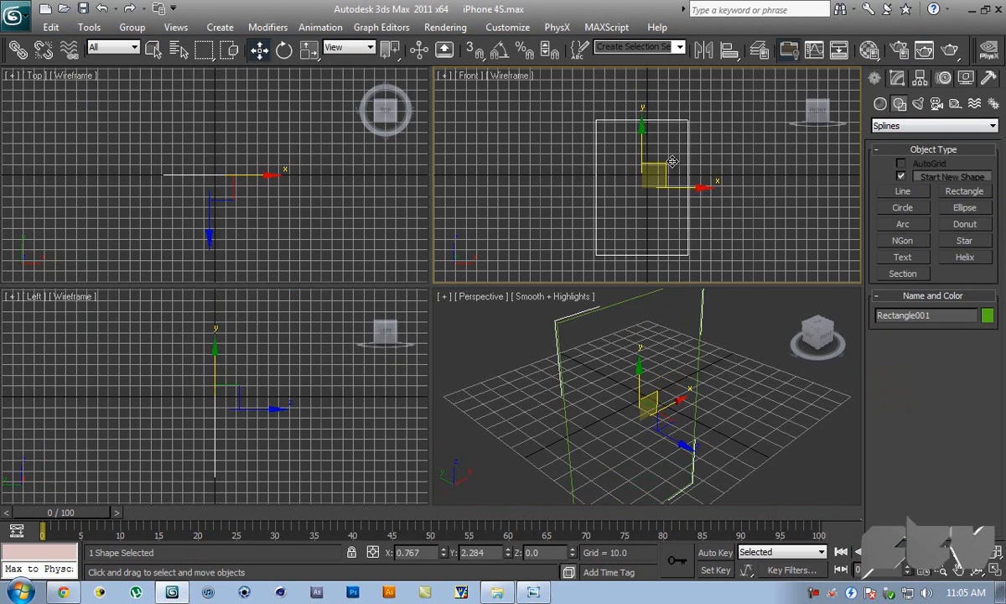
key(e)
key(r)
drag(672, 162, 677, 153)
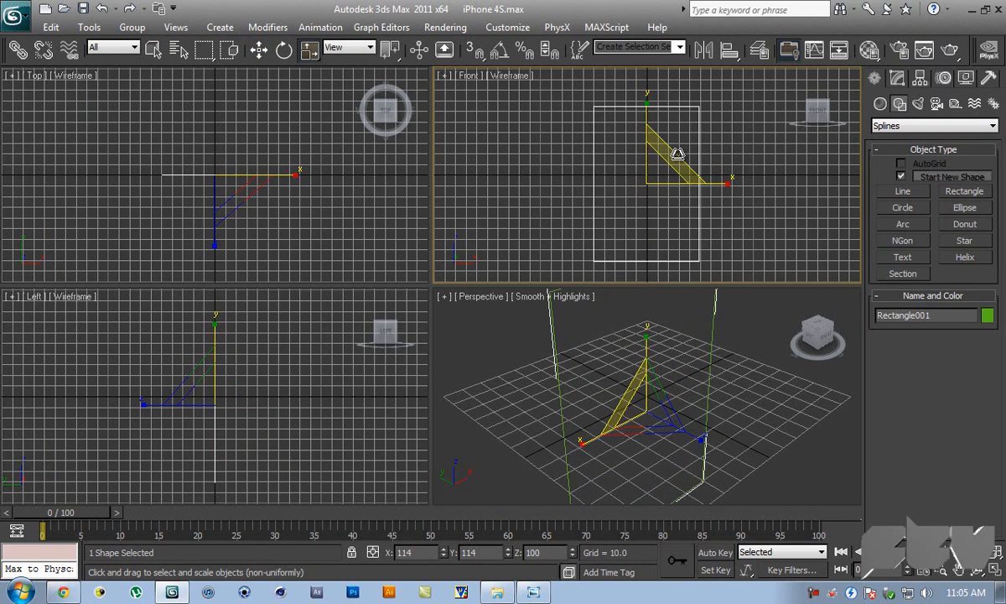
key(w)
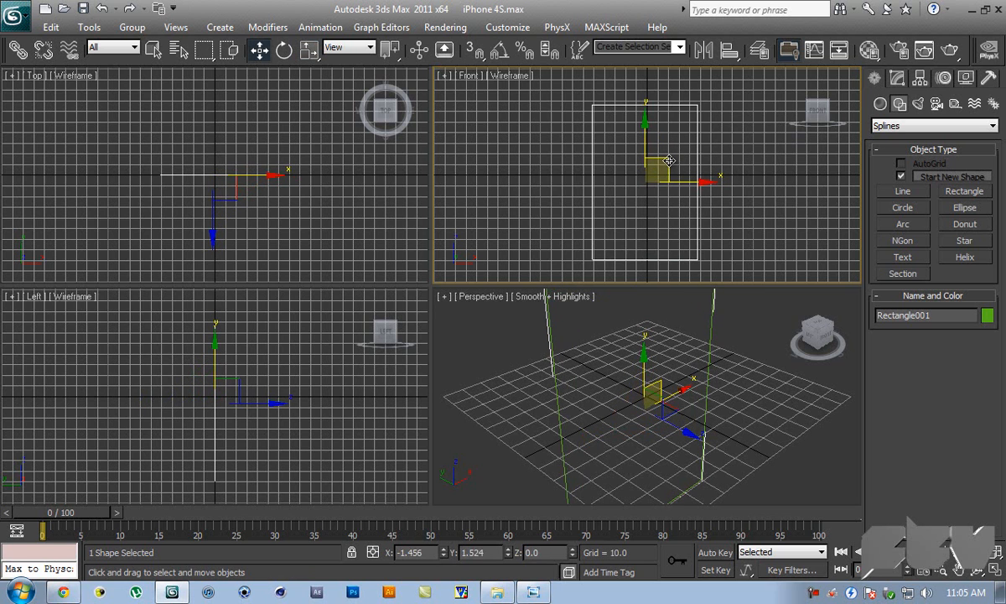
- Round the rectangle's corners with a corner radius of about 4.79
click(896, 79)
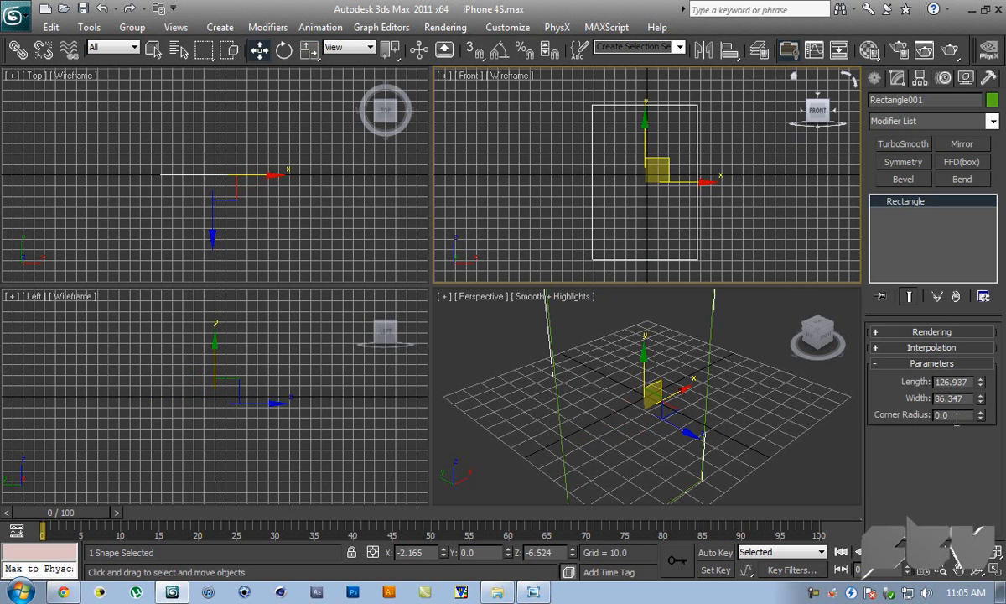
alt+middle_drag(825, 422, 714, 418)
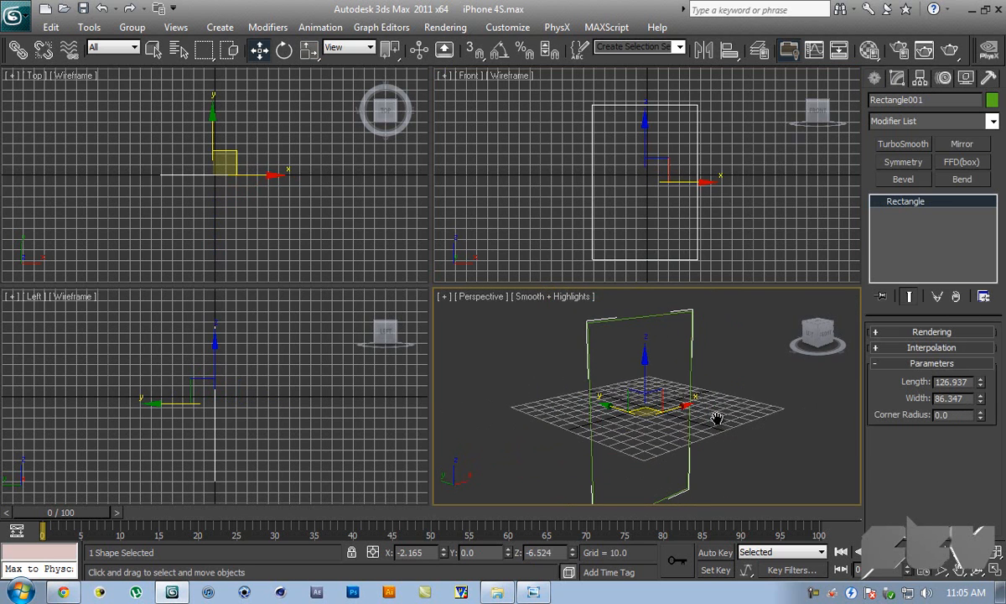
click(978, 410)
drag(979, 403, 942, 58)
middle_drag(751, 161, 700, 231)
scroll(743, 176, up, 4)
scroll(744, 171, down, 1)
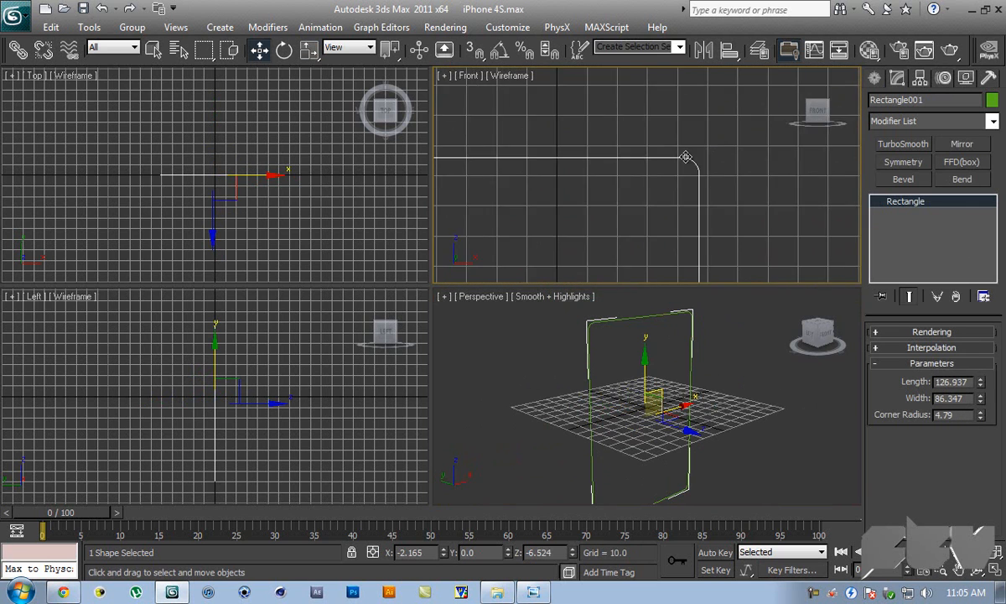
- Increase the rectangle's corner radius to about 13.22
drag(980, 414, 951, 274)
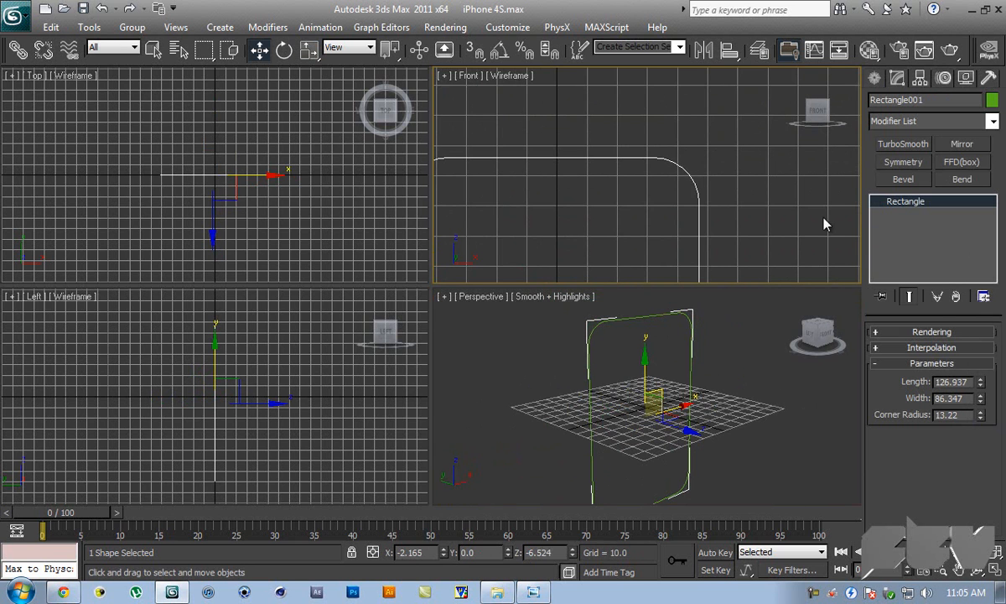
scroll(679, 156, down, 4)
scroll(703, 215, up, 1)
middle_drag(701, 211, 722, 175)
scroll(714, 162, up, 1)
scroll(728, 177, down, 2)
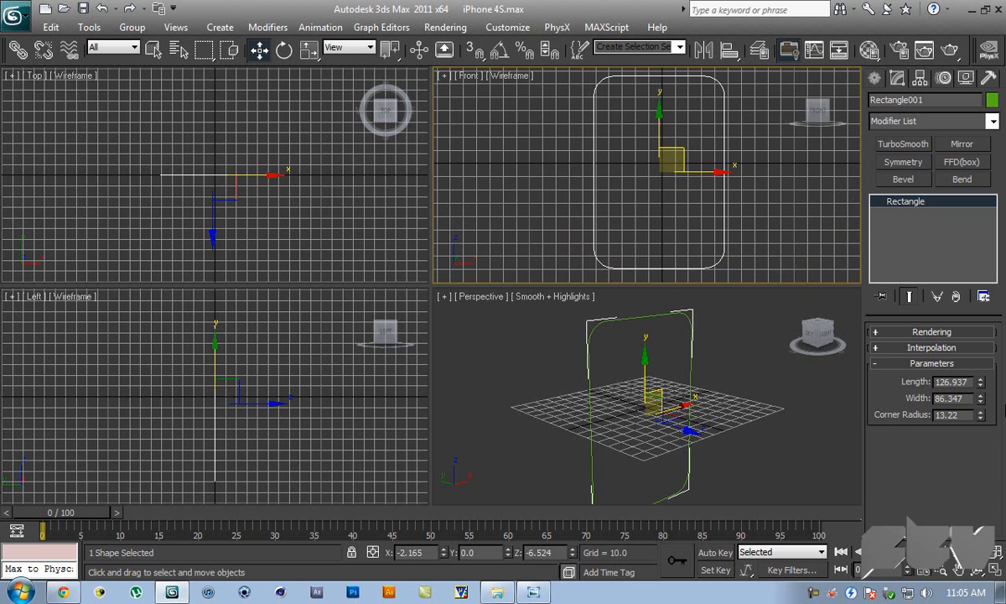
- Compare the outline with the phone reference photo and adjust the rectangle's corner radius to about 9.043
drag(980, 416, 922, 435)
click(533, 592)
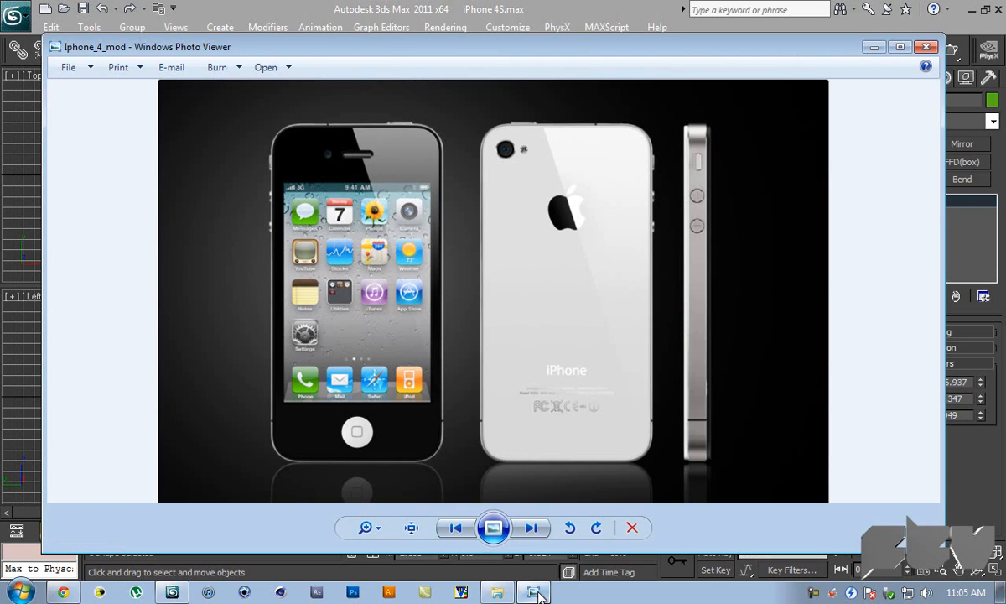
click(533, 593)
drag(980, 414, 984, 375)
mouse_move(774, 135)
middle_down()
mouse_move(765, 143)
mouse_move(765, 128)
middle_up()
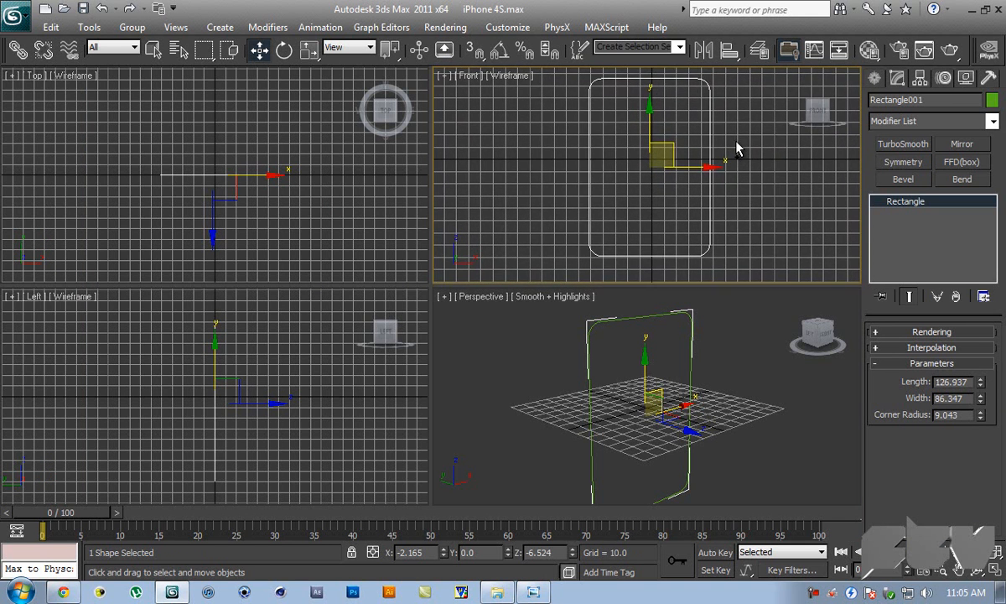
middle_drag(737, 137, 736, 141)
scroll(736, 142, up, 1)
scroll(736, 141, down, 1)
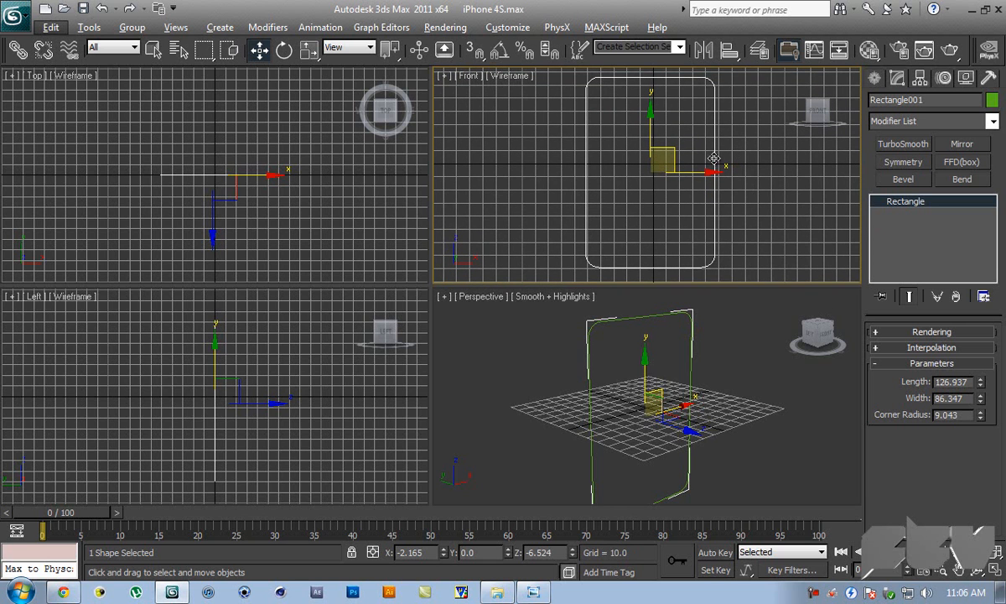
- Convert the rounded rectangle to an Editable Poly
alt+middle_drag(689, 375, 669, 358)
right_click(910, 203)
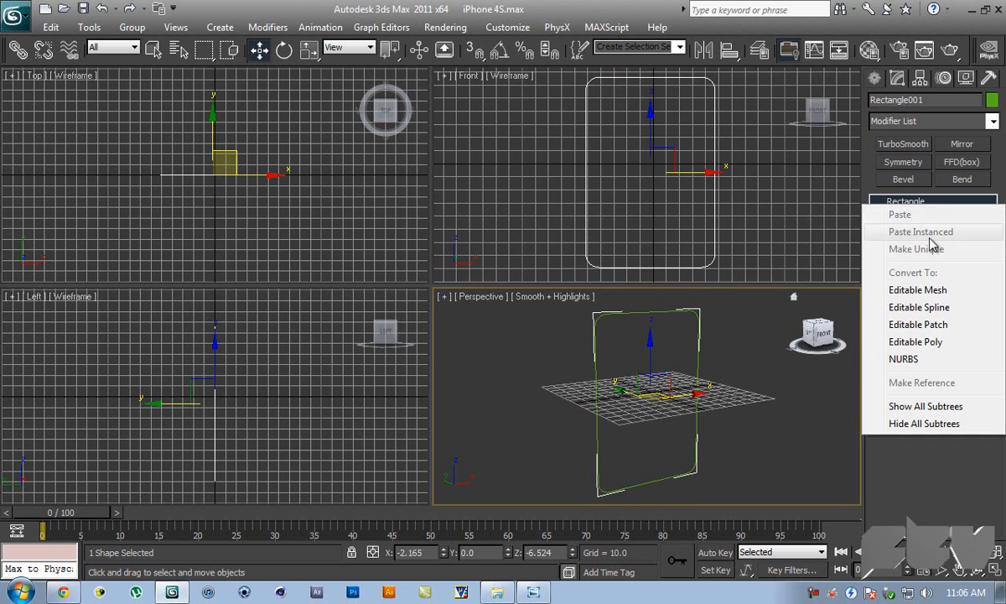
click(913, 199)
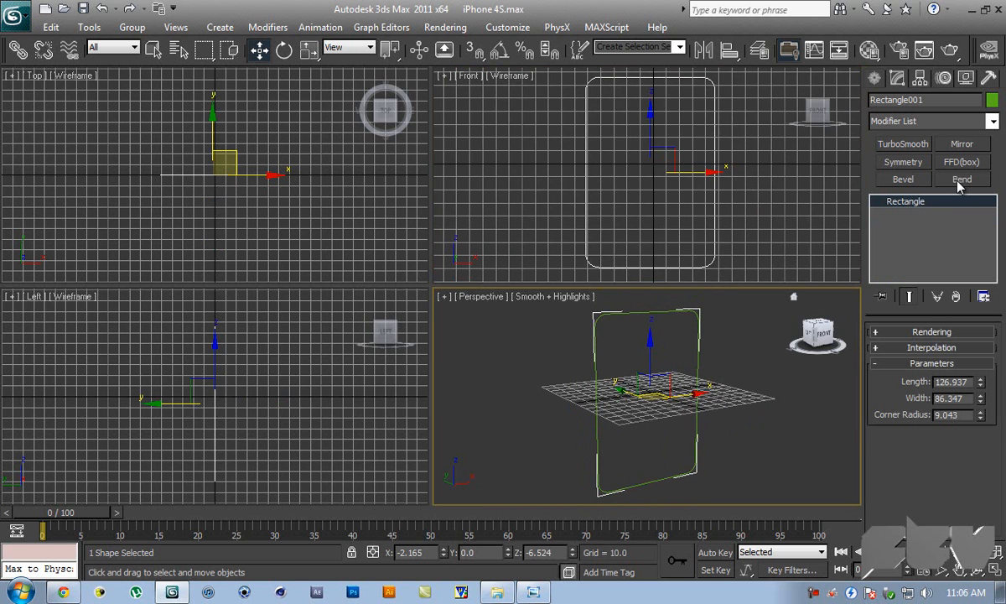
right_click(914, 232)
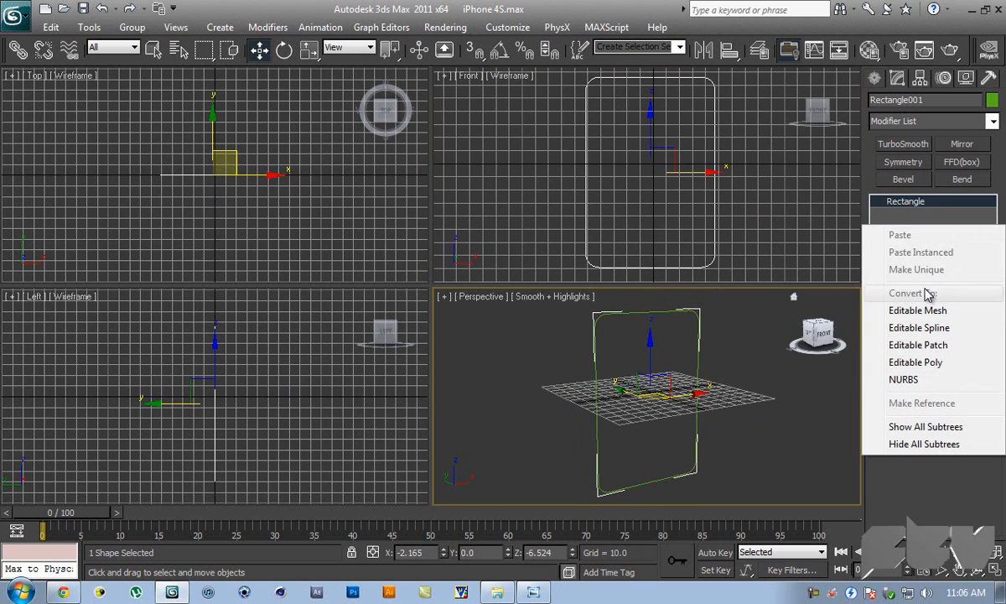
click(926, 361)
- Select the rectangle's face polygon, show the polygon statistics and open the Extrude settings
click(876, 201)
alt+middle_drag(759, 295, 780, 379)
click(948, 349)
click(679, 348)
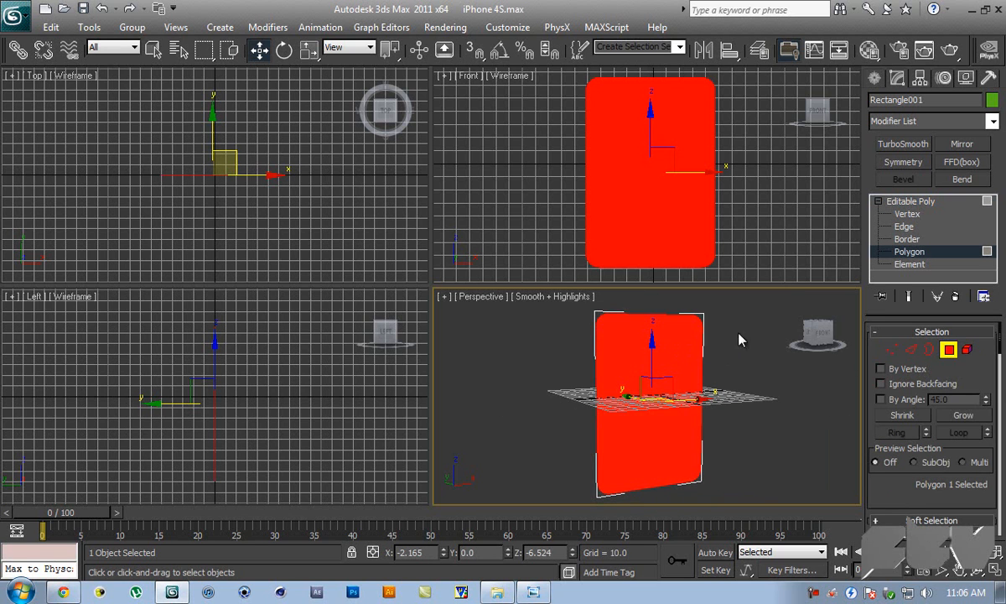
drag(1000, 350, 1003, 384)
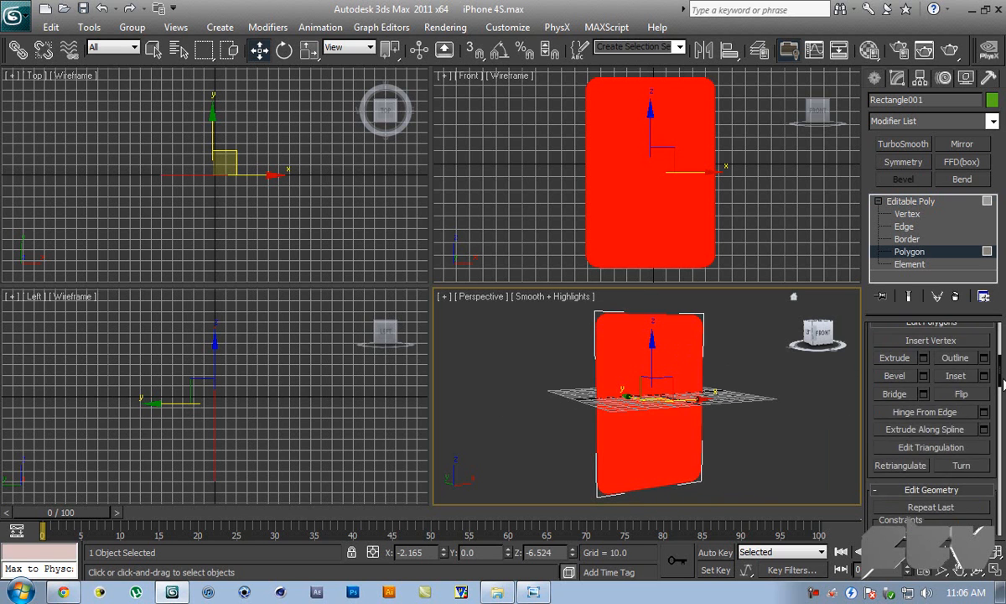
key(7)
click(923, 357)
alt+middle_drag(684, 363, 738, 407)
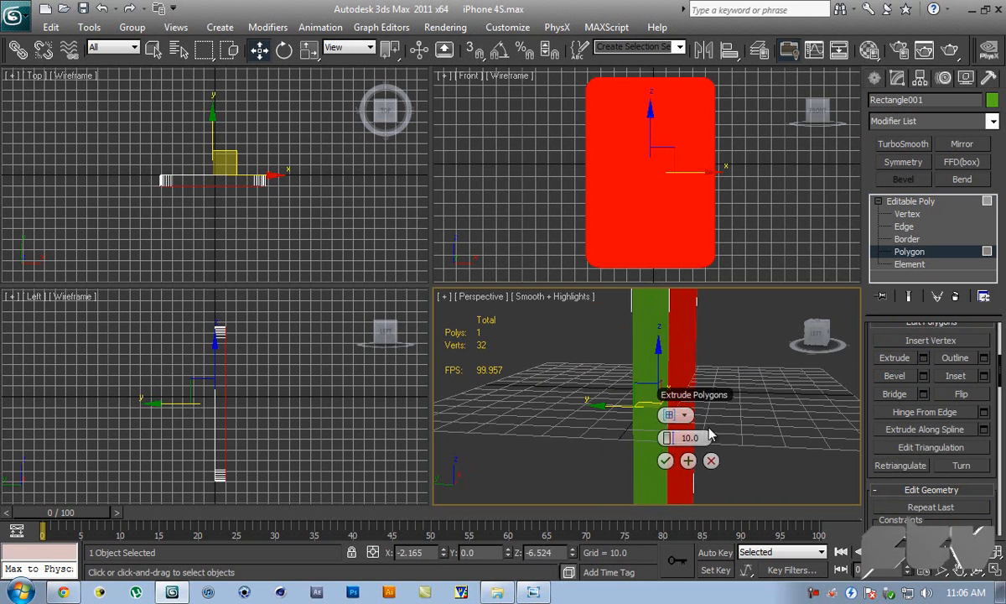
- Try a negative extrusion height of about -8.647 for the face polygon
drag(667, 436, 624, 440)
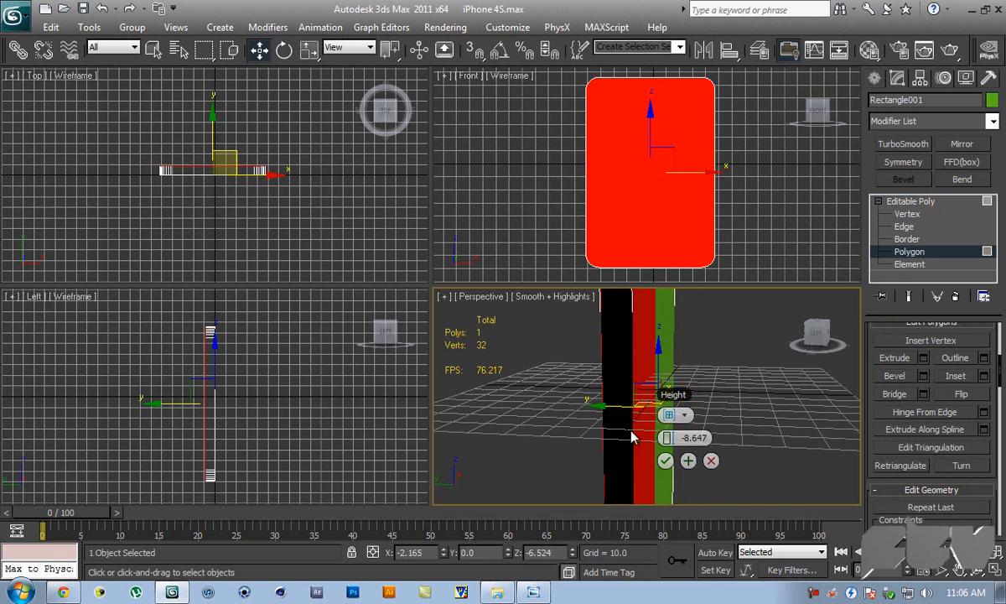
alt+drag(728, 423, 786, 417)
alt+middle_drag(785, 417, 722, 422)
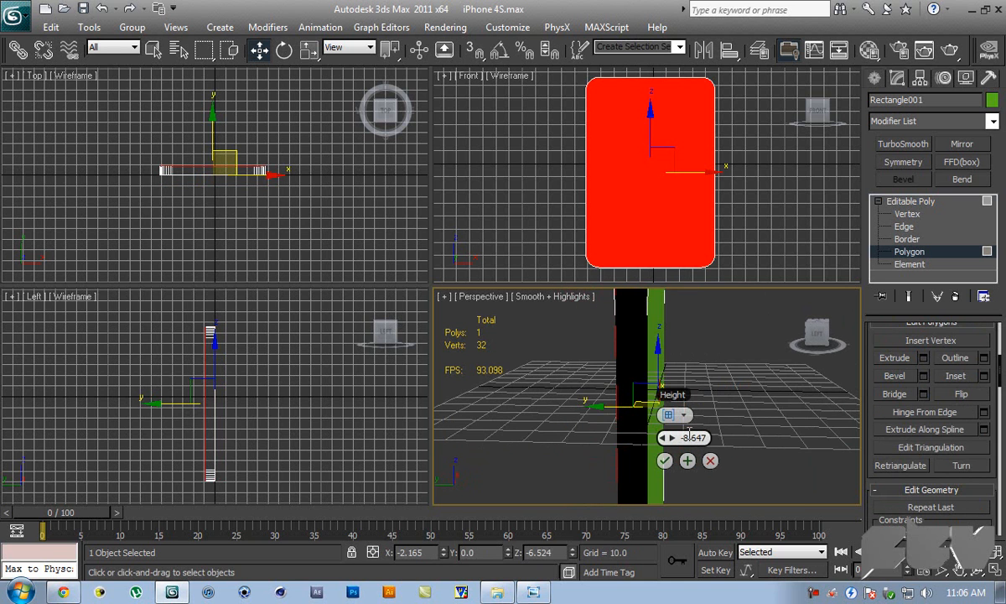
- Set the polygon's extrusion height to 10 and apply the extrusion
drag(678, 439, 739, 428)
text(10)
key(Return)
alt+middle_drag(734, 423, 766, 466)
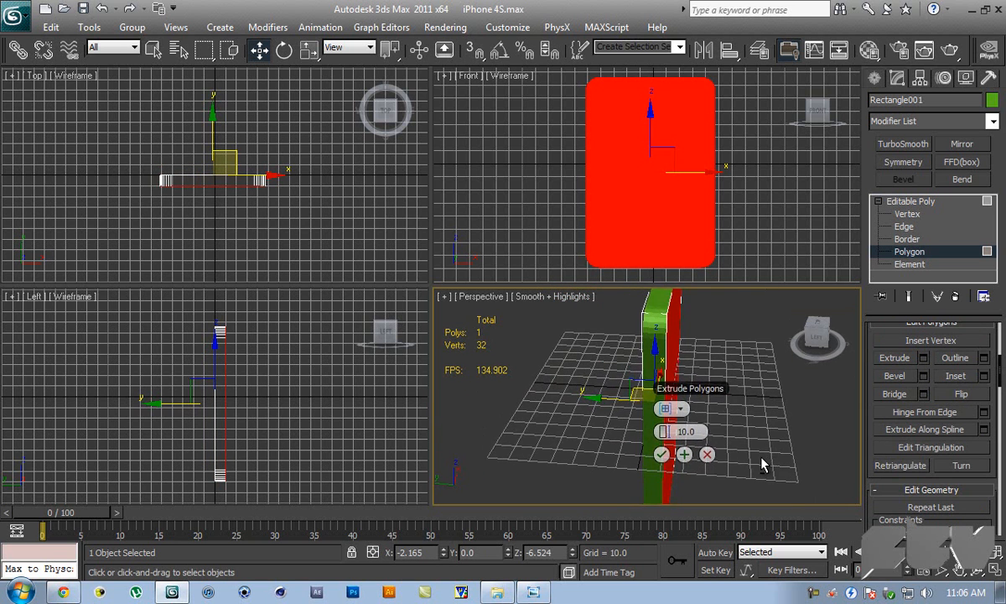
click(662, 454)
- Leave polygon editing and apply a TurboSmooth modifier to the extruded body
alt+middle_drag(710, 417, 679, 387)
scroll(673, 374, up, 3)
scroll(673, 374, down, 5)
click(910, 201)
click(903, 143)
alt+middle_drag(687, 361, 845, 361)
scroll(788, 402, up, 2)
- Select the open border on the back of the Editable Poly body and cap it
click(880, 202)
alt+middle_drag(726, 351, 656, 346)
click(909, 264)
click(679, 363)
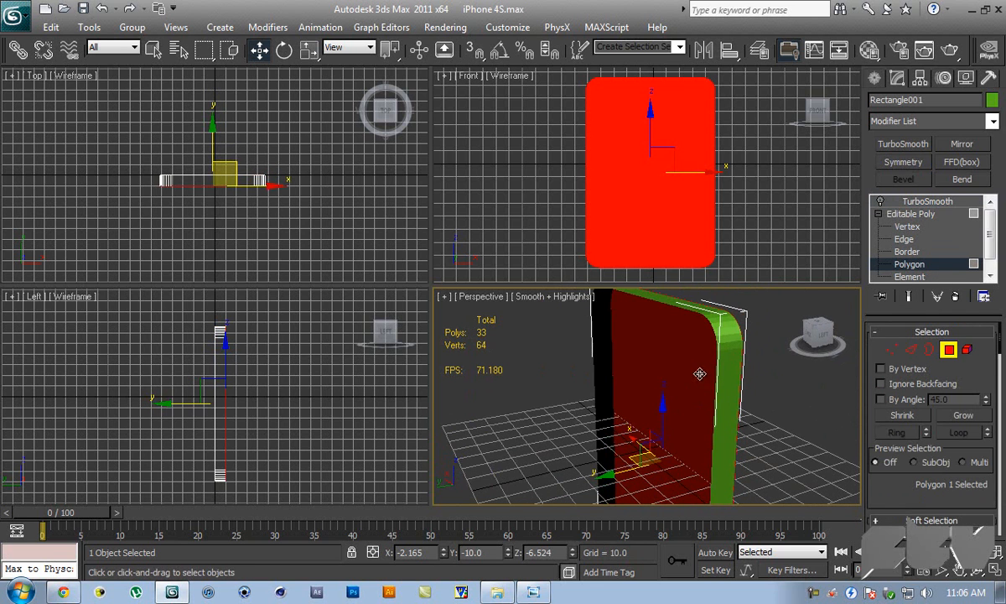
click(934, 252)
click(688, 307)
alt+middle_drag(732, 393, 944, 444)
drag(968, 449, 975, 215)
drag(967, 476, 972, 334)
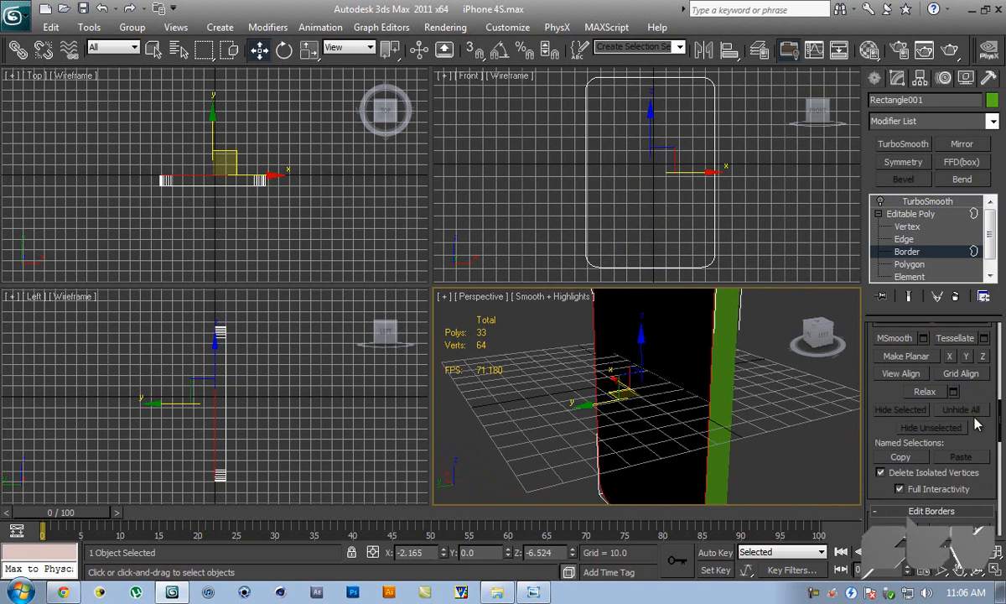
drag(914, 406, 925, 251)
click(960, 393)
alt+middle_drag(714, 380, 714, 433)
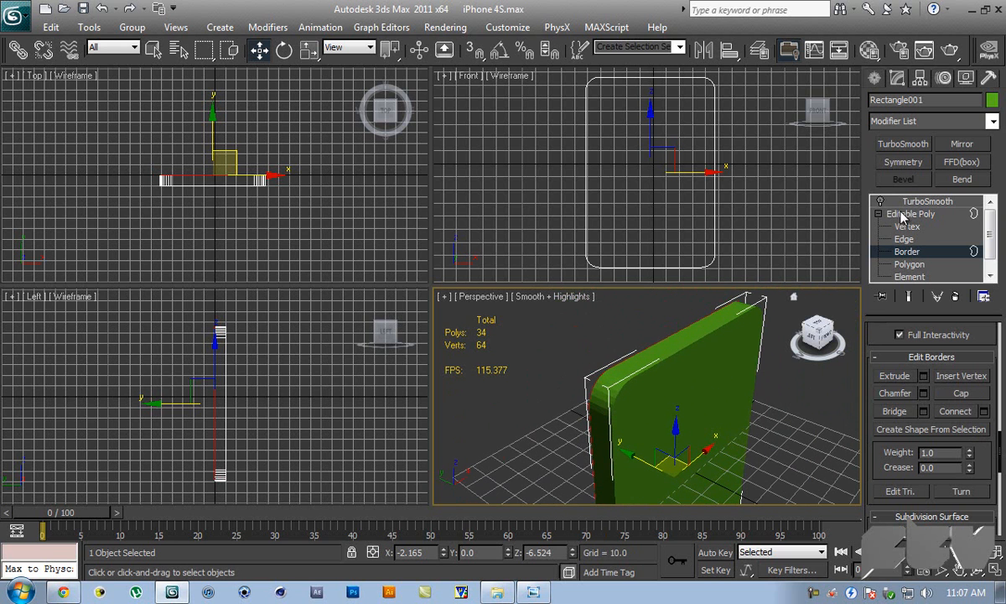
- Preview the smoothed end result with the subdivision cage turned off, and return to the unsmoothed display
click(908, 297)
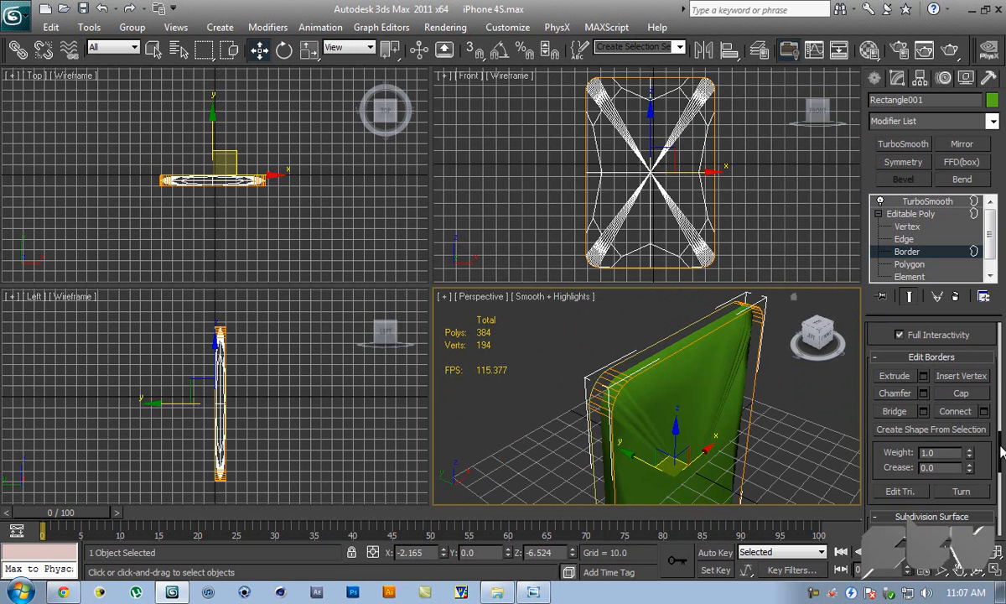
scroll(943, 409, down, 5)
click(882, 405)
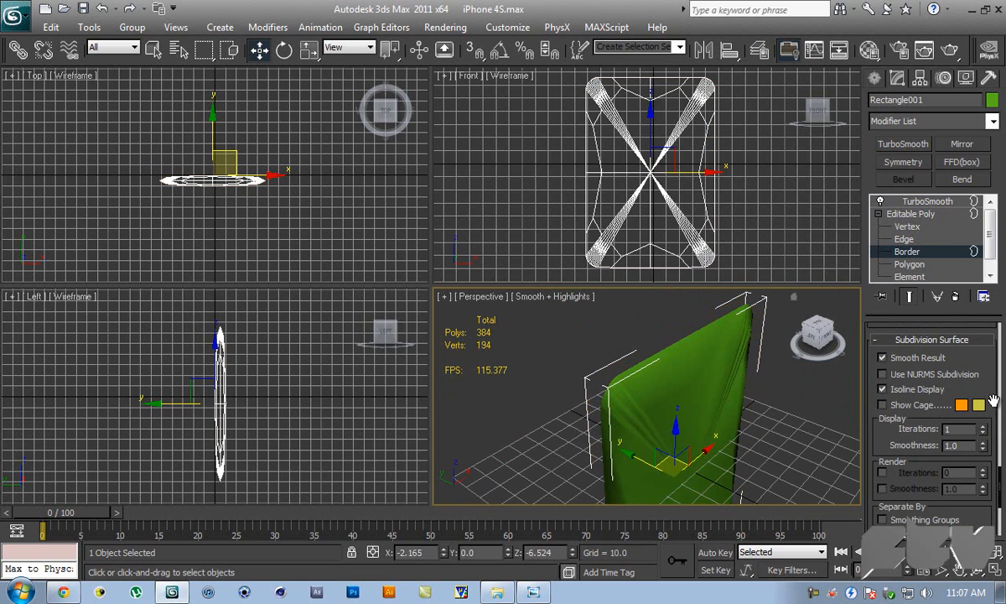
key(ctrl+z)
- Maximize the perspective view and turn on edged faces
alt+middle_drag(713, 403, 689, 382)
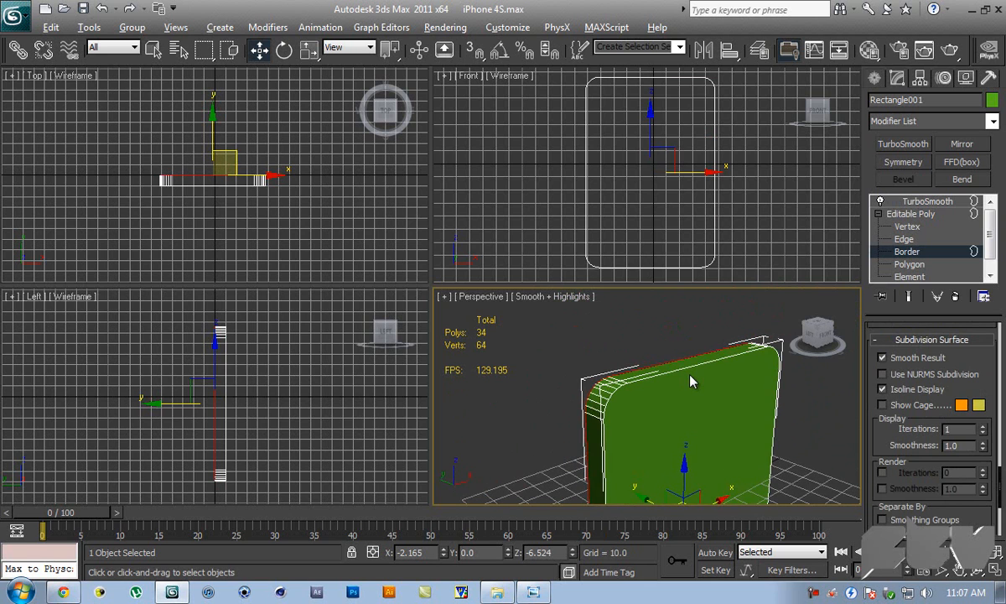
key(alt+w)
key(F4)
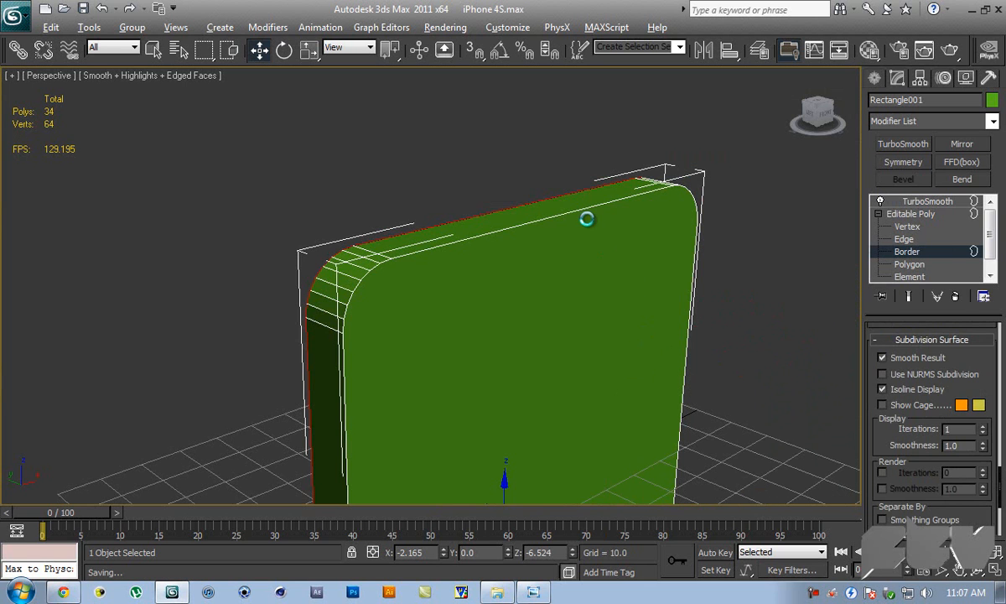
- Select the large front and back polygons of the body and inset them by 0.5
click(913, 264)
click(694, 280)
alt+middle_drag(631, 296, 679, 235)
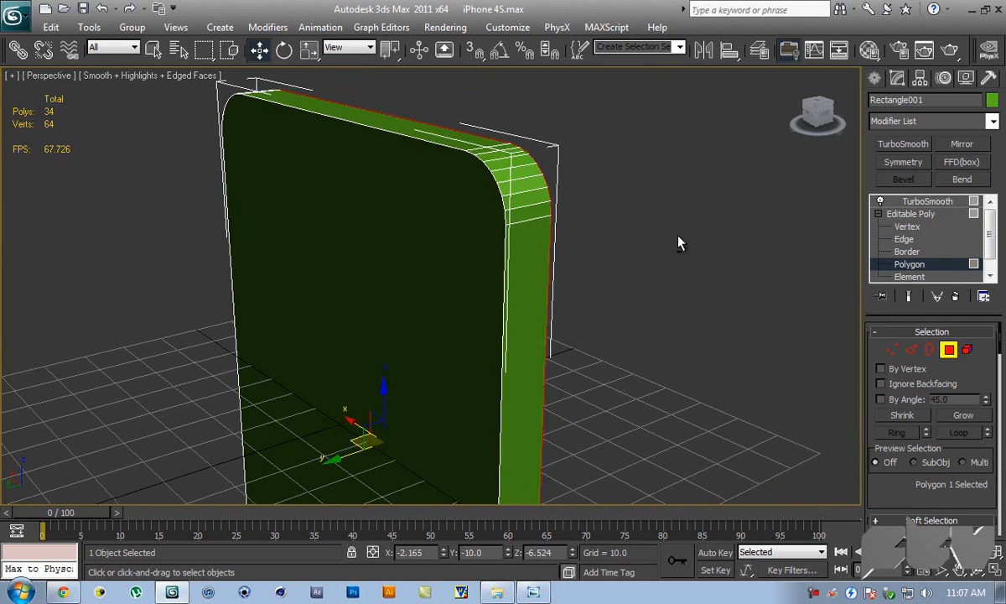
ctrl+click(450, 227)
alt+middle_drag(628, 202, 876, 361)
scroll(877, 361, down, 5)
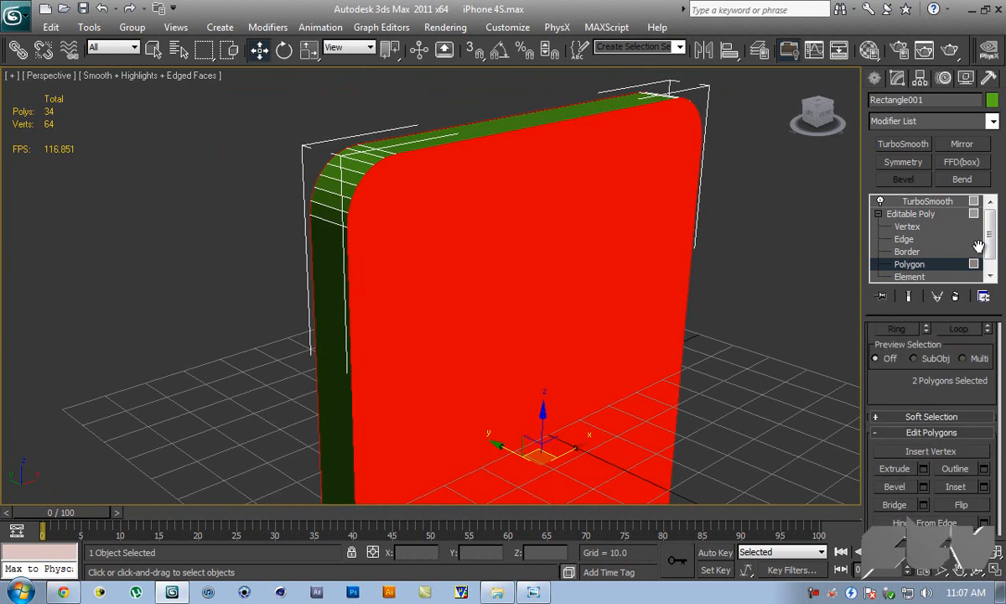
click(984, 431)
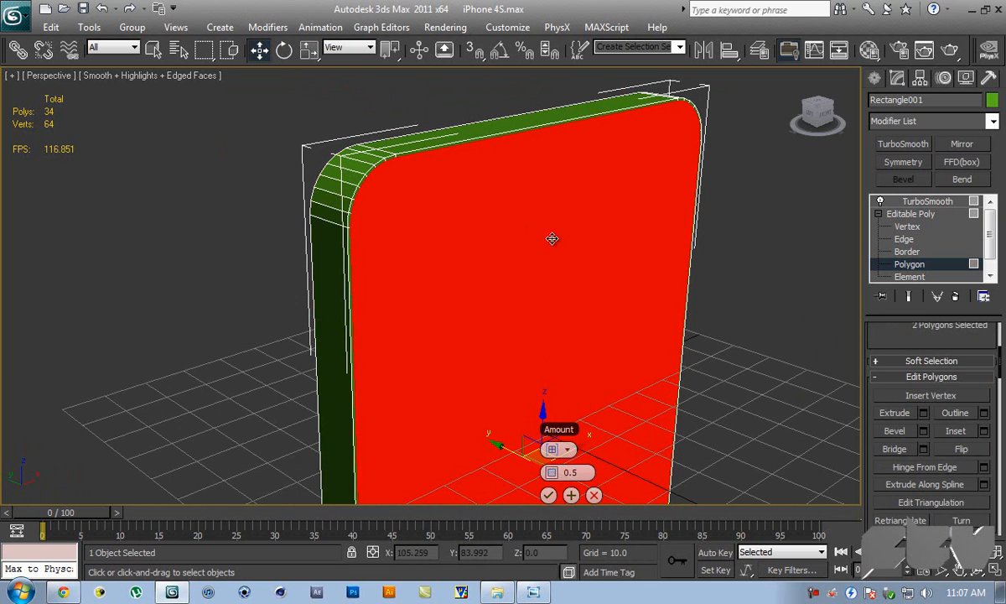
alt+middle_drag(530, 225, 673, 224)
click(551, 494)
- At edge level, select the complete ring of short edges crossing the thickness of the body's side wall
alt+middle_drag(497, 213, 895, 254)
click(903, 239)
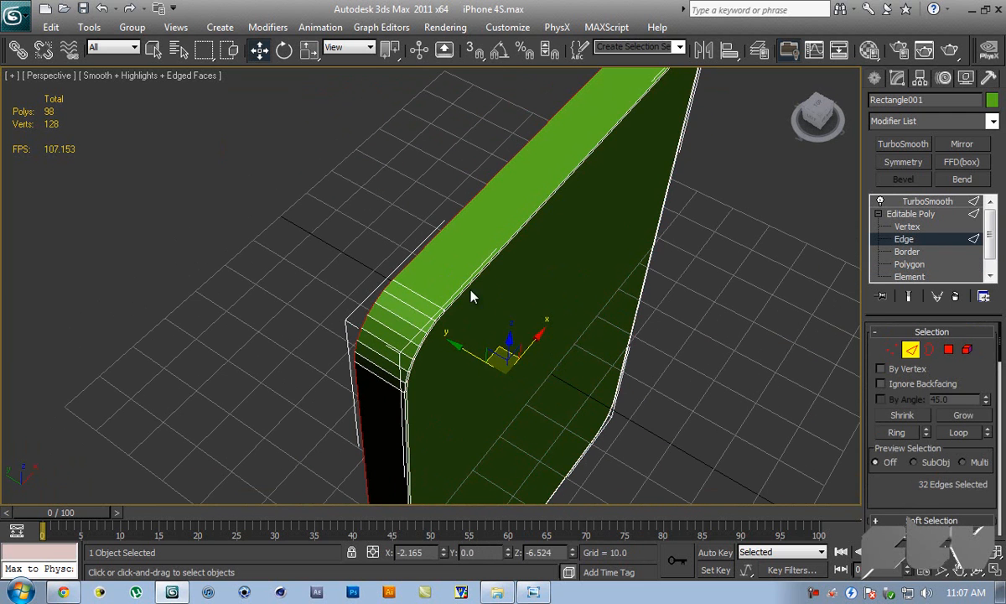
click(395, 297)
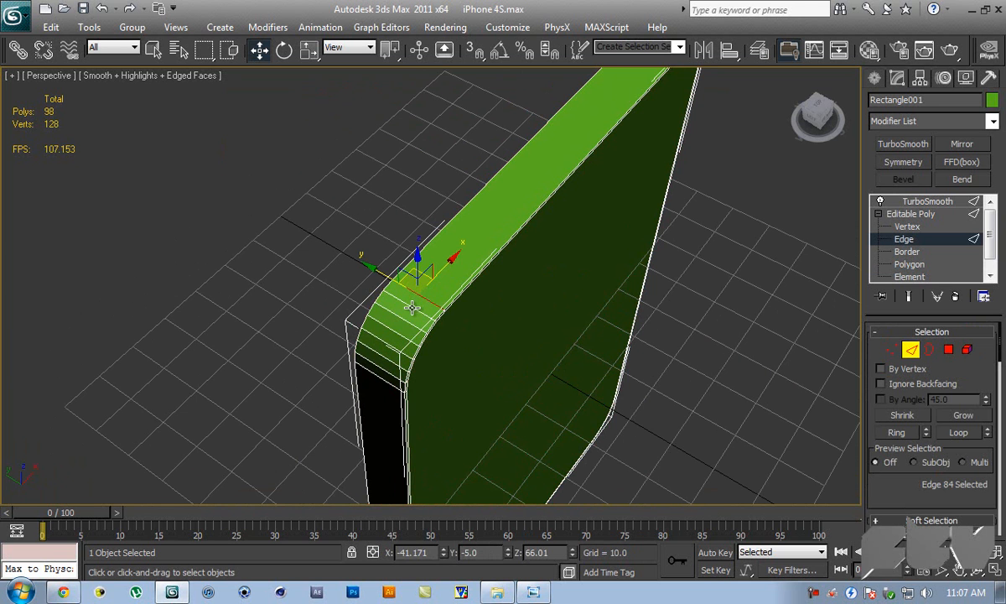
key(ctrl+z)
alt+middle_drag(529, 306, 382, 244)
click(383, 244)
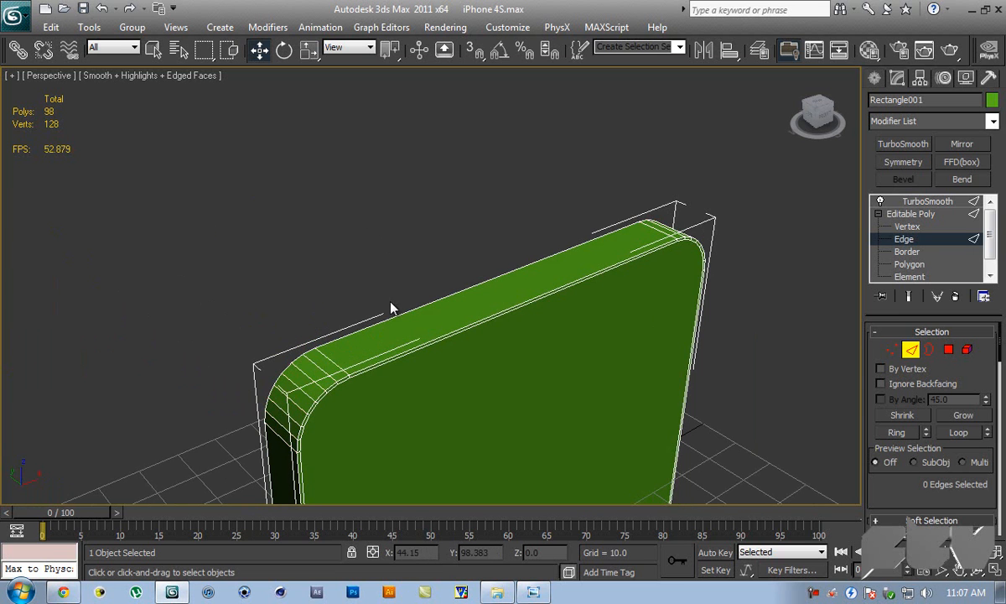
click(338, 366)
click(896, 432)
- Connect the selected side-wall edges with 2 segments and a pinch of 89
alt+middle_drag(666, 352, 660, 247)
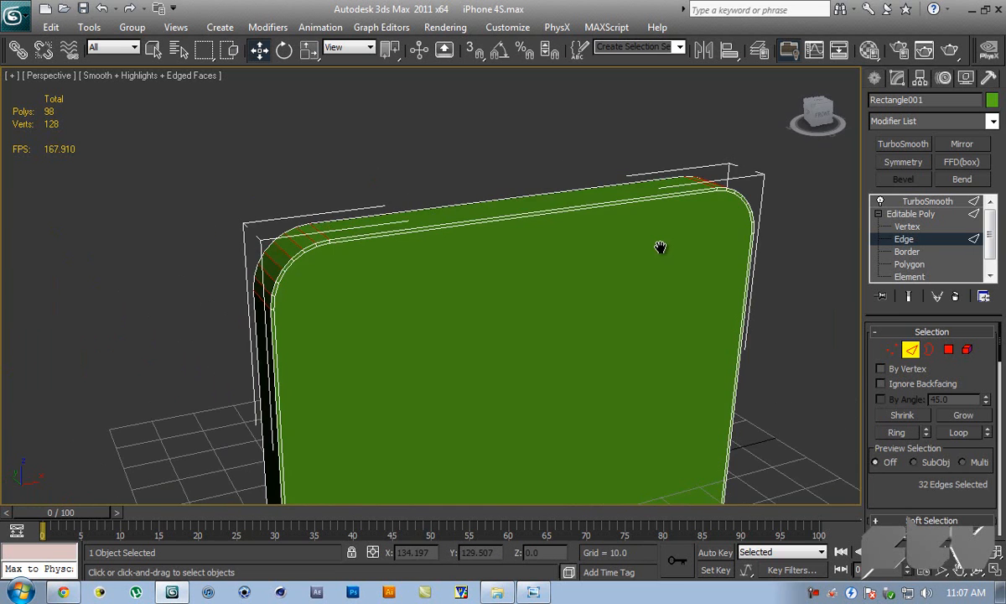
alt+middle_drag(503, 246, 579, 243)
scroll(972, 419, down, 5)
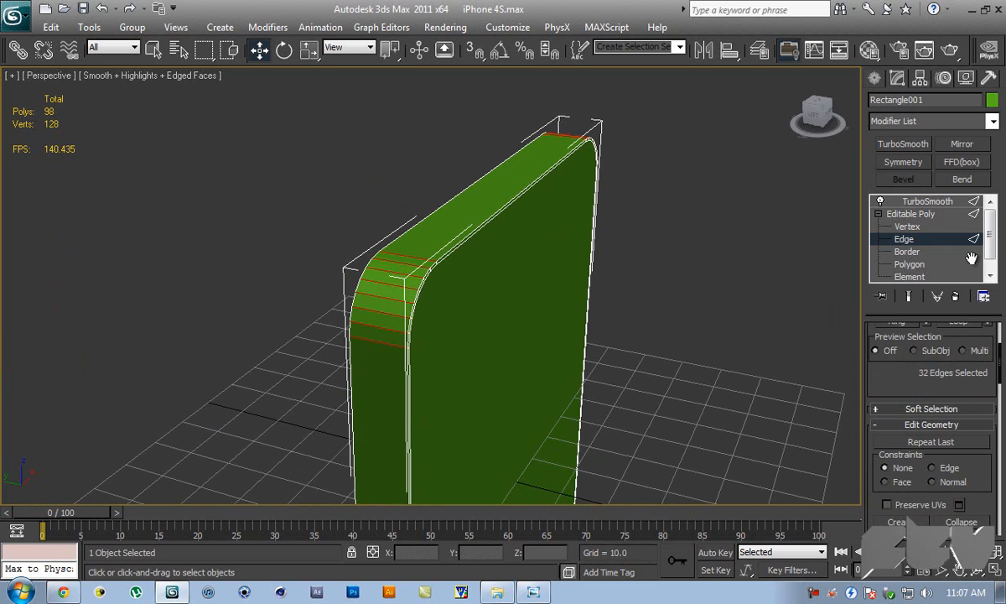
scroll(990, 436, down, 5)
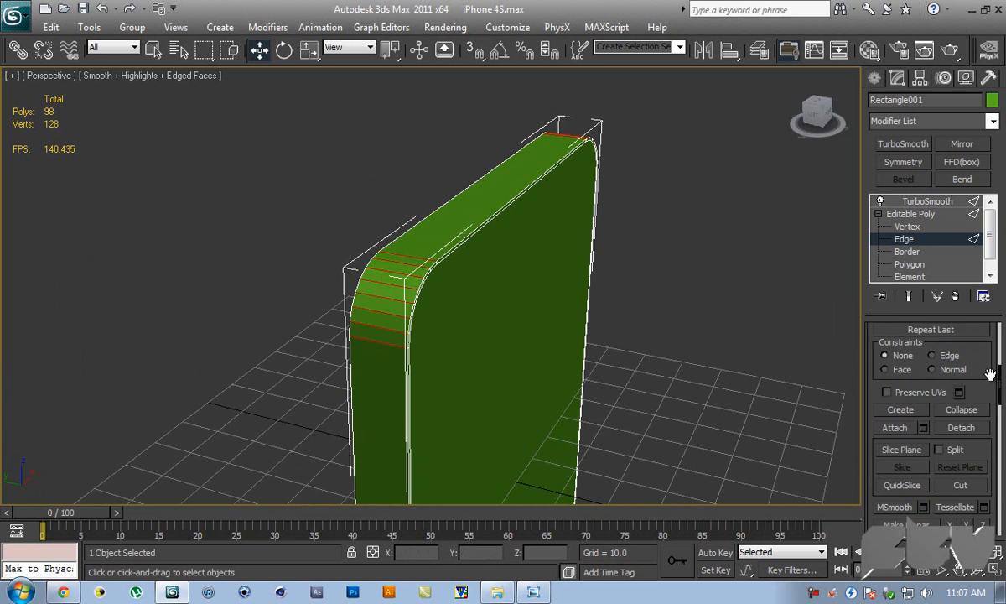
scroll(985, 382, up, 1)
scroll(986, 381, down, 4)
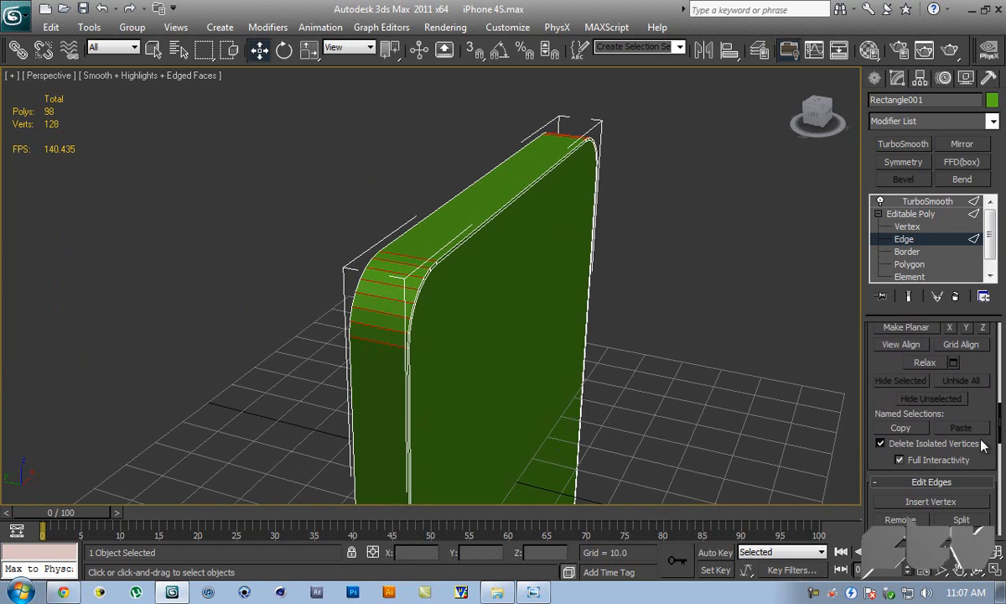
scroll(990, 438, down, 4)
click(984, 431)
drag(416, 448, 705, 444)
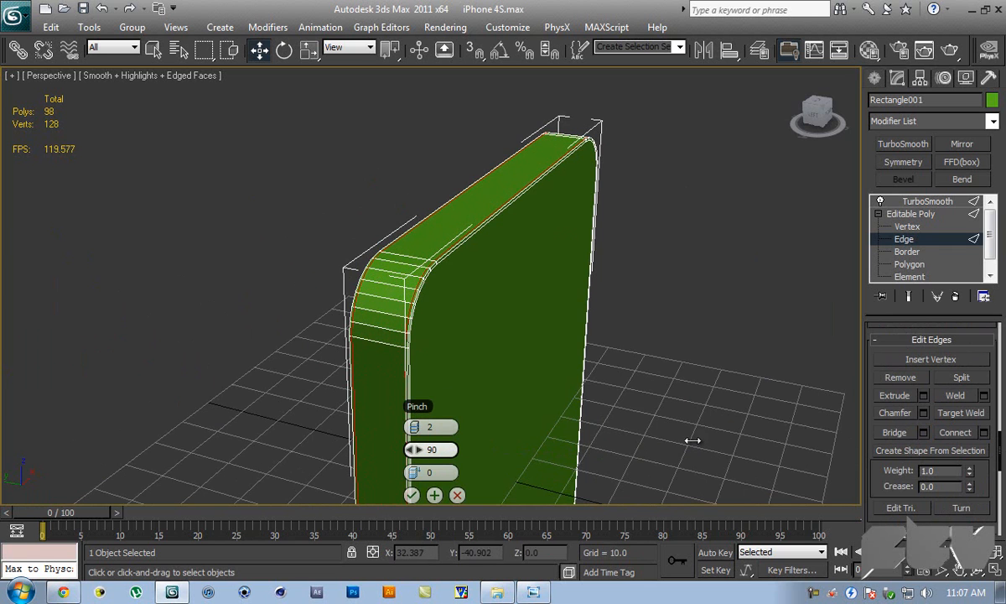
click(411, 494)
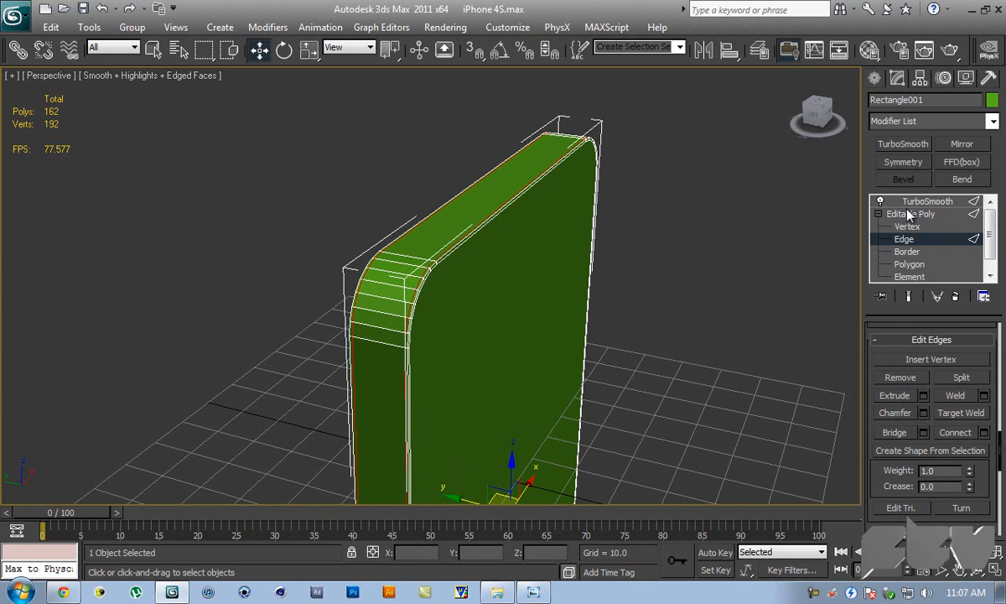
- Preview the smoothed body without edged faces, and return to the unsmoothed display with edged faces on
click(905, 214)
click(758, 222)
alt+middle_drag(752, 235, 724, 215)
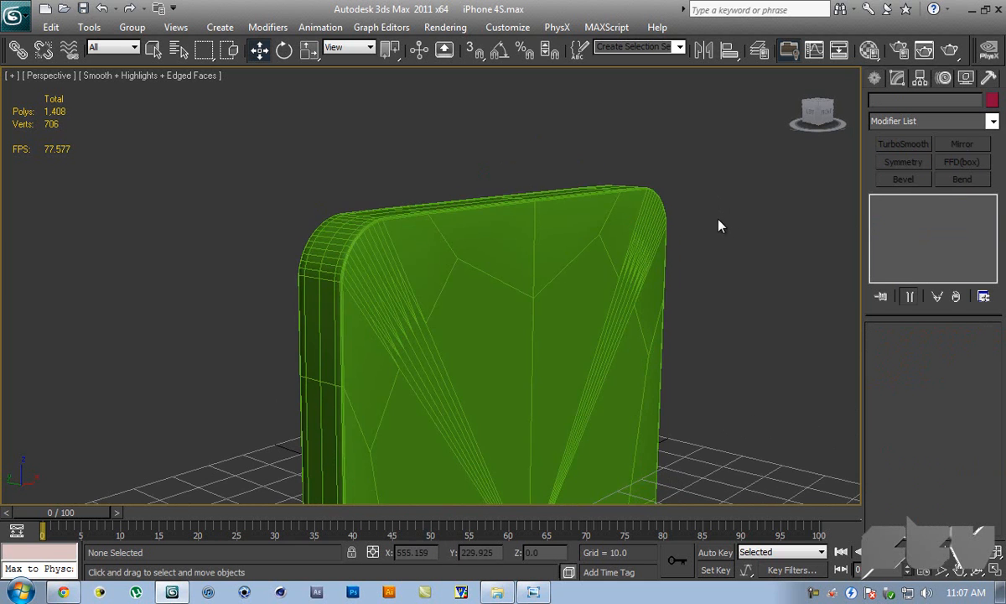
key(F4)
alt+middle_drag(519, 229, 482, 218)
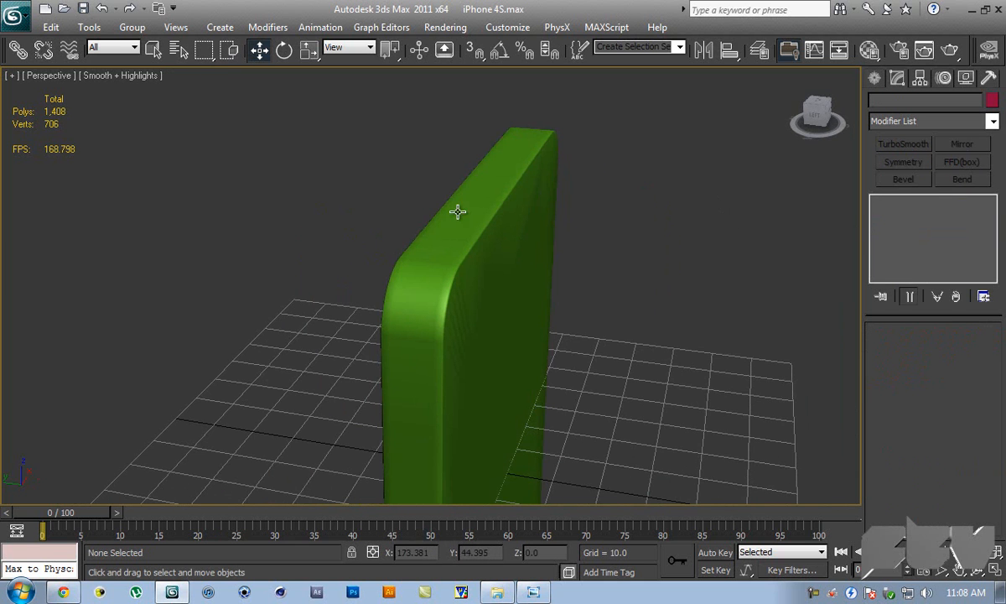
alt+middle_drag(483, 260, 516, 233)
click(540, 233)
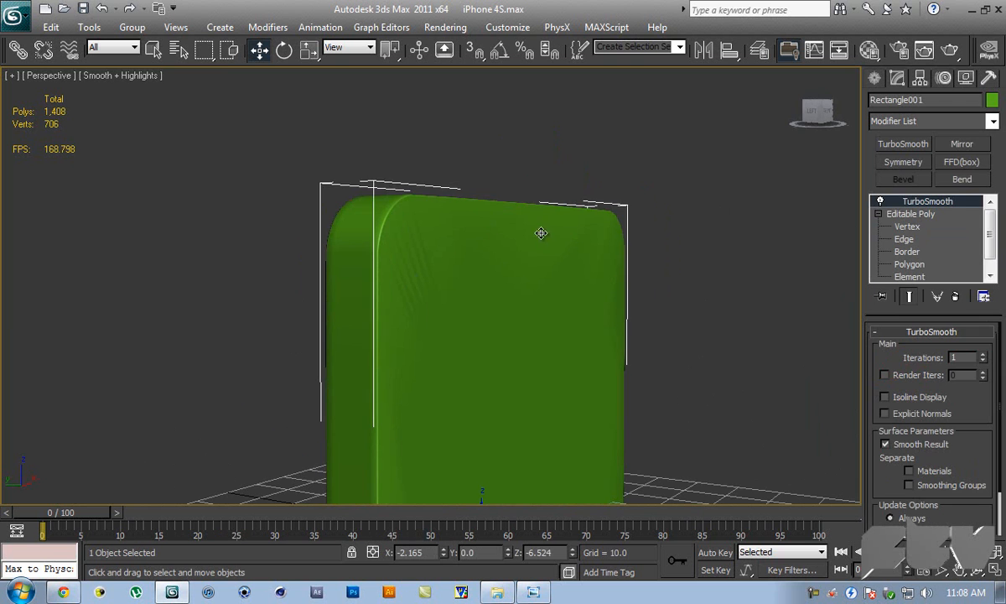
click(880, 202)
key(F4)
- Select the large front polygon to examine how the undivided face meets the rounded corners
alt+middle_drag(611, 219, 515, 226)
click(909, 264)
click(653, 294)
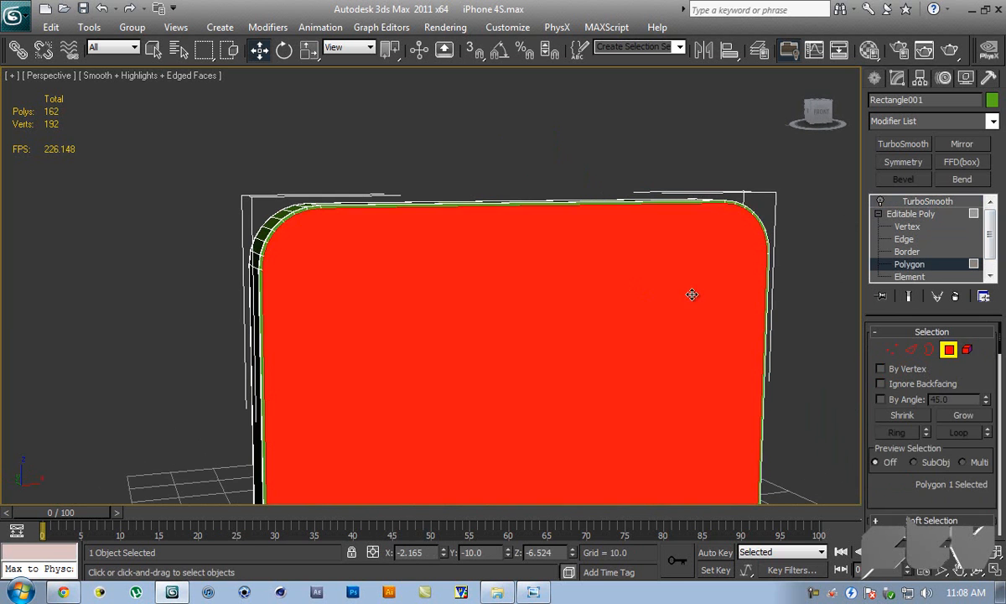
middle_drag(653, 294, 669, 159)
scroll(662, 168, down, 3)
alt+middle_drag(583, 216, 606, 206)
scroll(607, 207, up, 3)
- Select the ring of long horizontal edges running across the body's width at its upper and lower ends
click(904, 238)
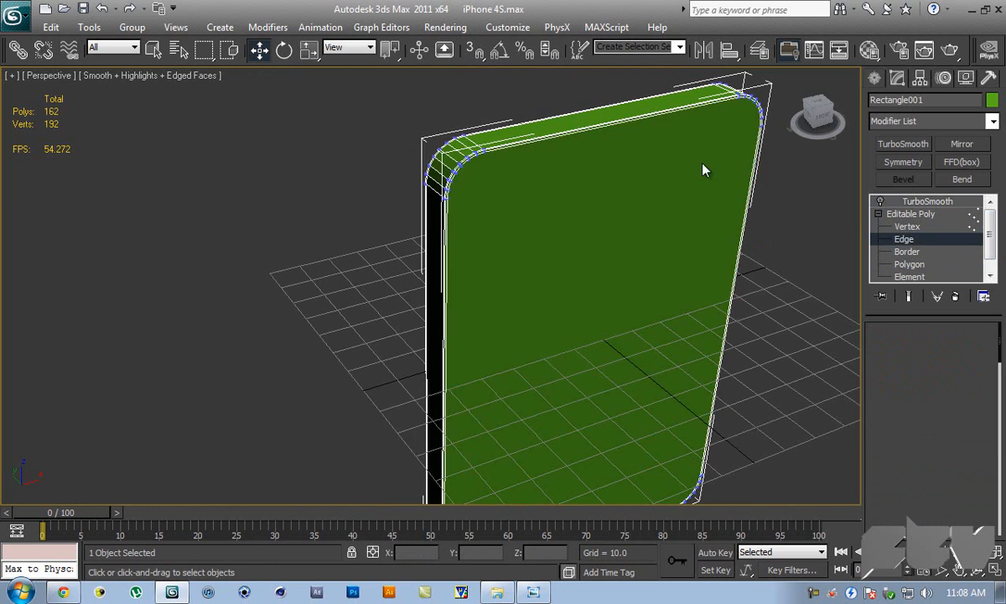
click(601, 110)
double_click(609, 123)
alt+middle_drag(741, 247, 658, 188)
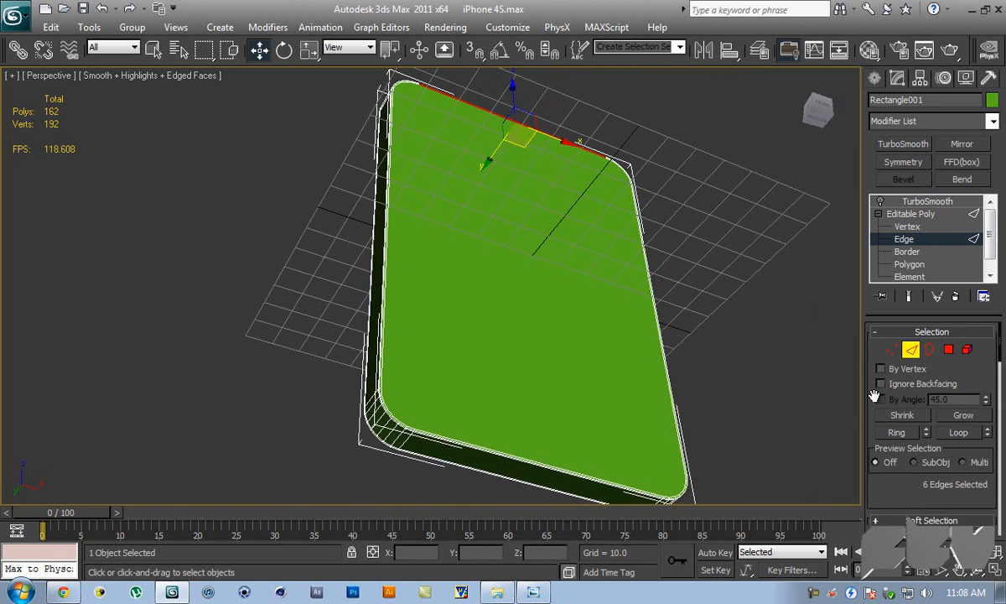
click(895, 433)
- Connect the selected edges with 1 segment to add a vertical loop down the middle of the body
alt+middle_drag(737, 352, 704, 379)
drag(990, 387, 977, 199)
scroll(981, 382, down, 10)
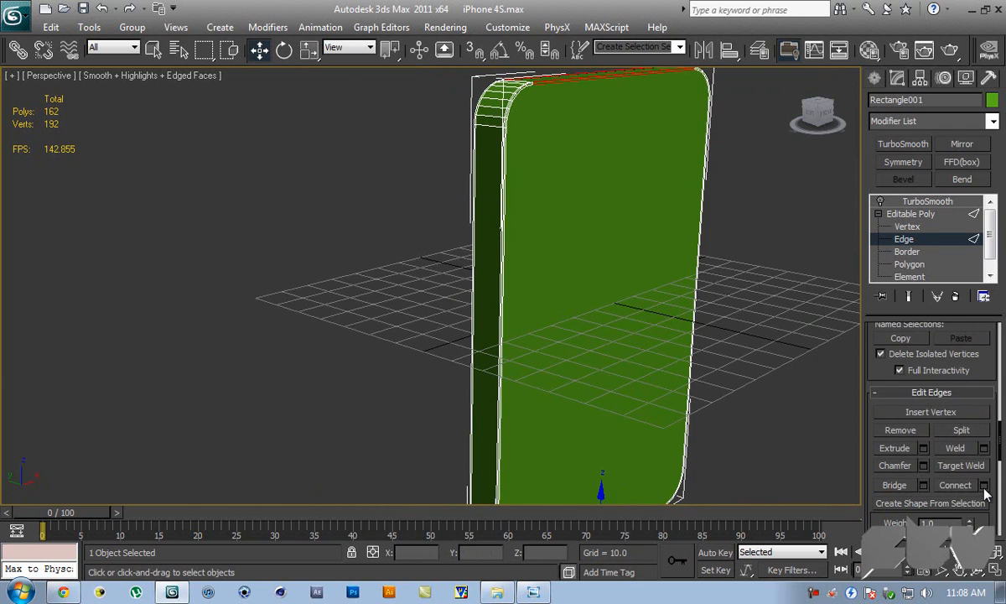
click(983, 486)
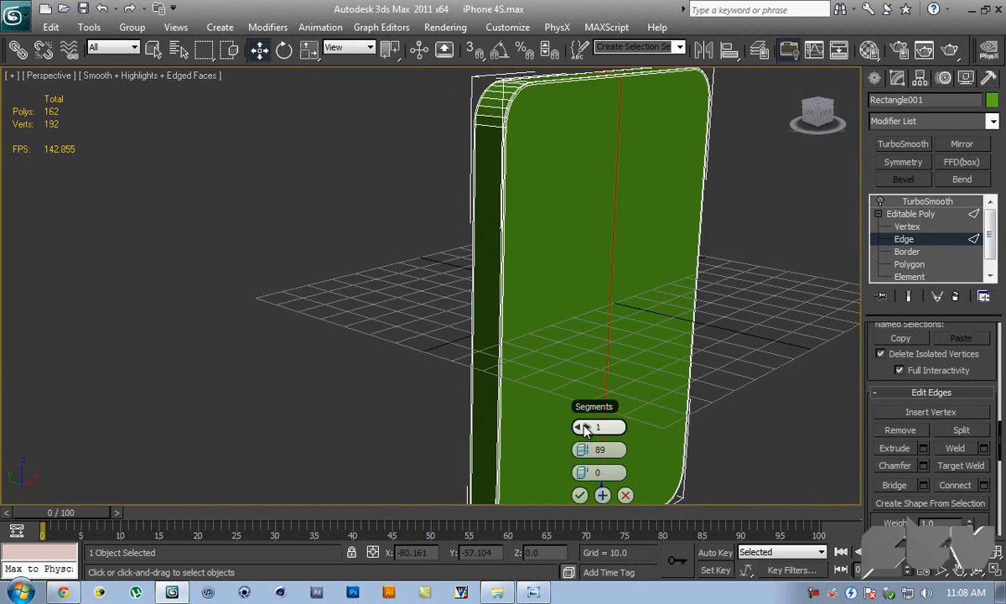
click(581, 495)
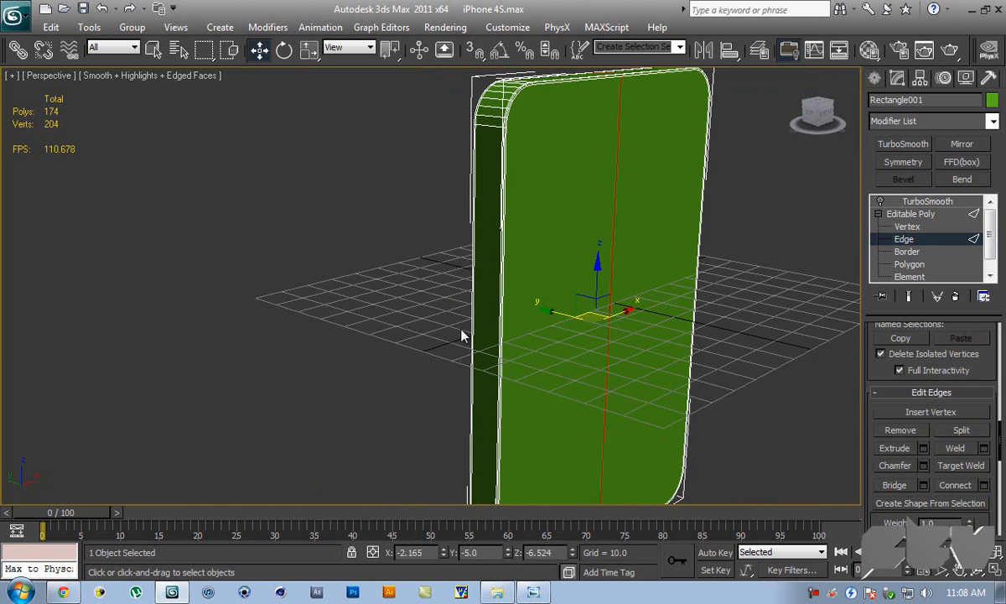
- Select the ring of long vertical edges and connect them with one horizontal loop around the middle of the body
alt+middle_drag(777, 291, 667, 341)
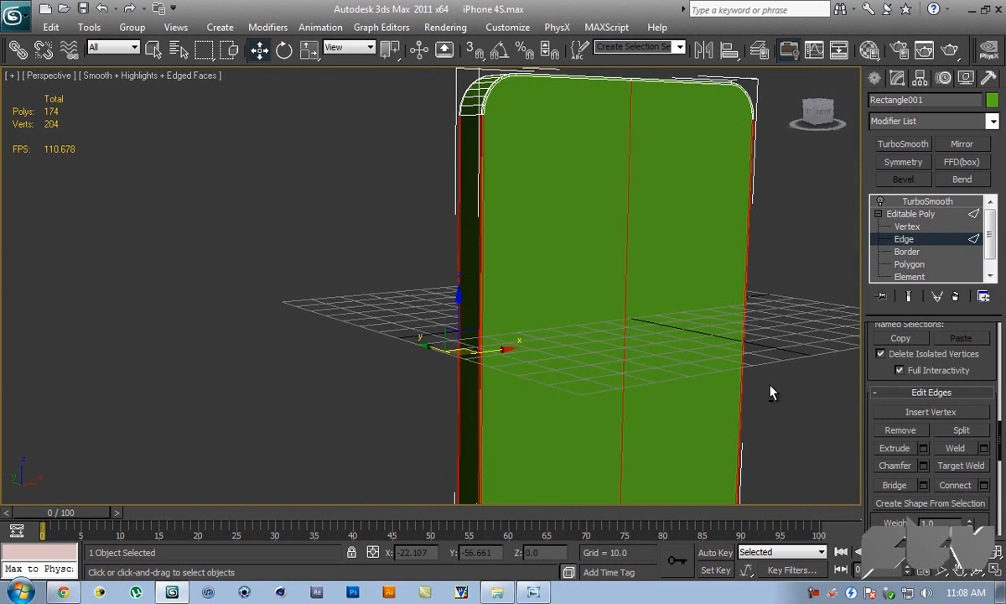
scroll(972, 394, down, 3)
click(968, 389)
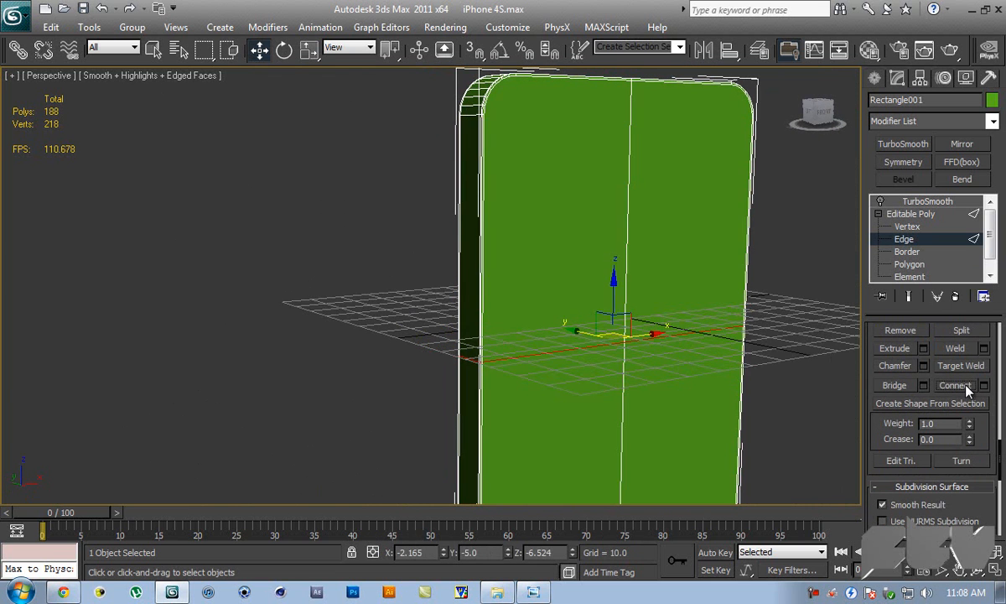
- Turn TurboSmooth back on, examine the smoothed corner without edged faces, and return to the Editable Poly level with edged faces on
alt+middle_drag(649, 299, 622, 369)
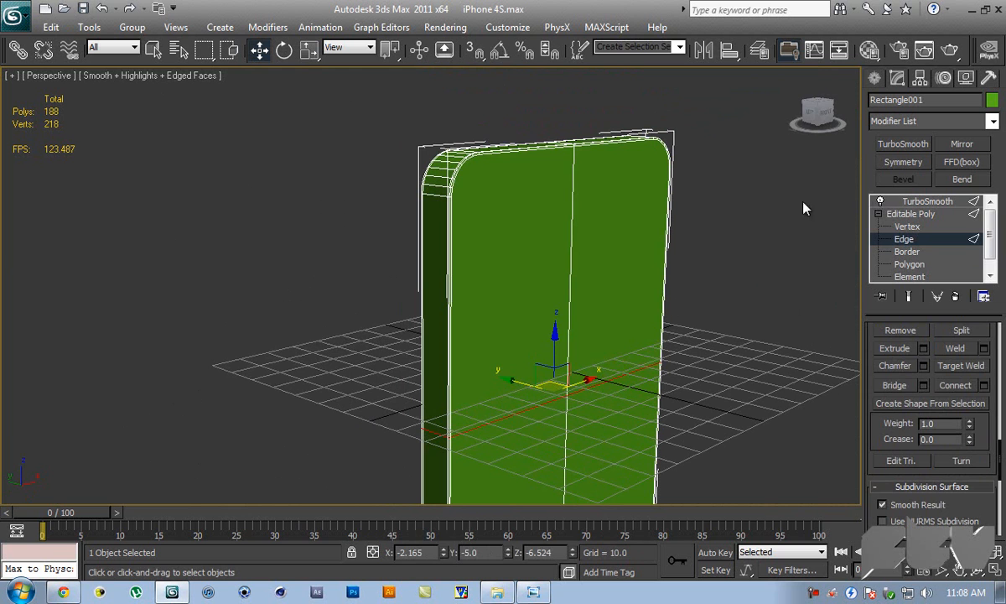
click(879, 202)
click(777, 226)
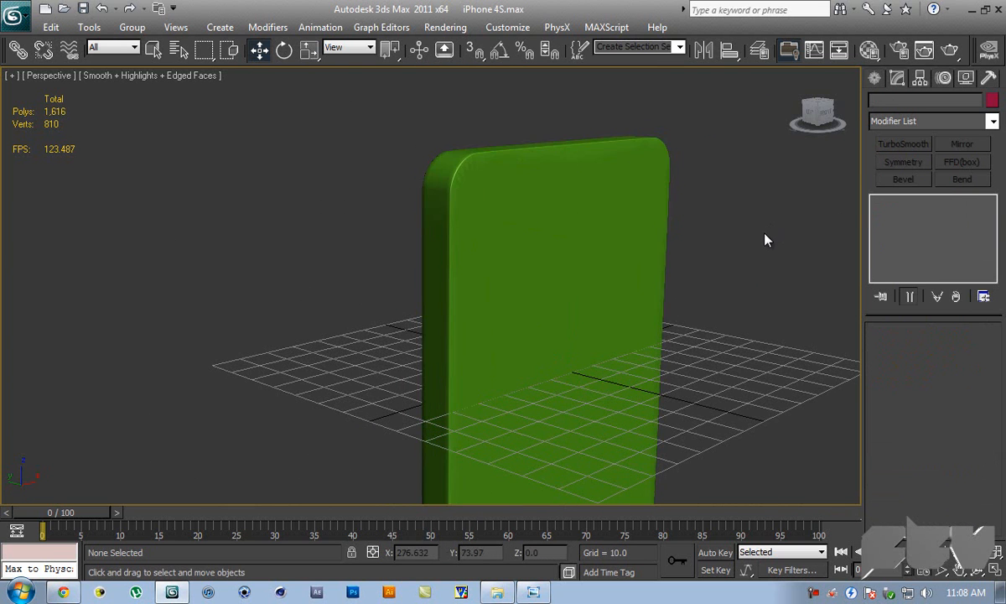
key(F4)
alt+middle_drag(773, 247, 759, 243)
middle_drag(579, 190, 513, 251)
scroll(638, 271, up, 3)
scroll(635, 249, up, 2)
click(605, 274)
key(F4)
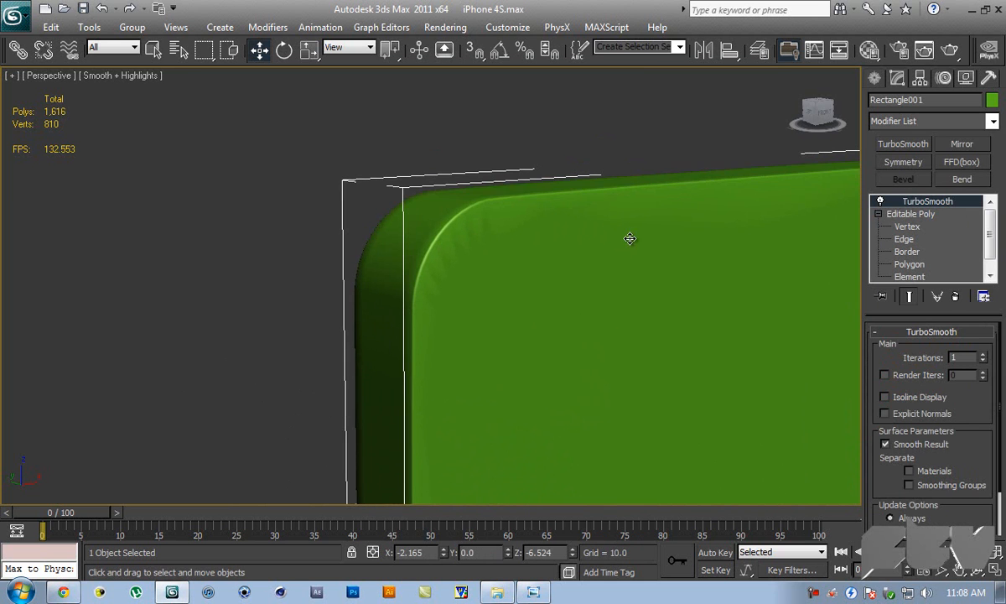
click(895, 214)
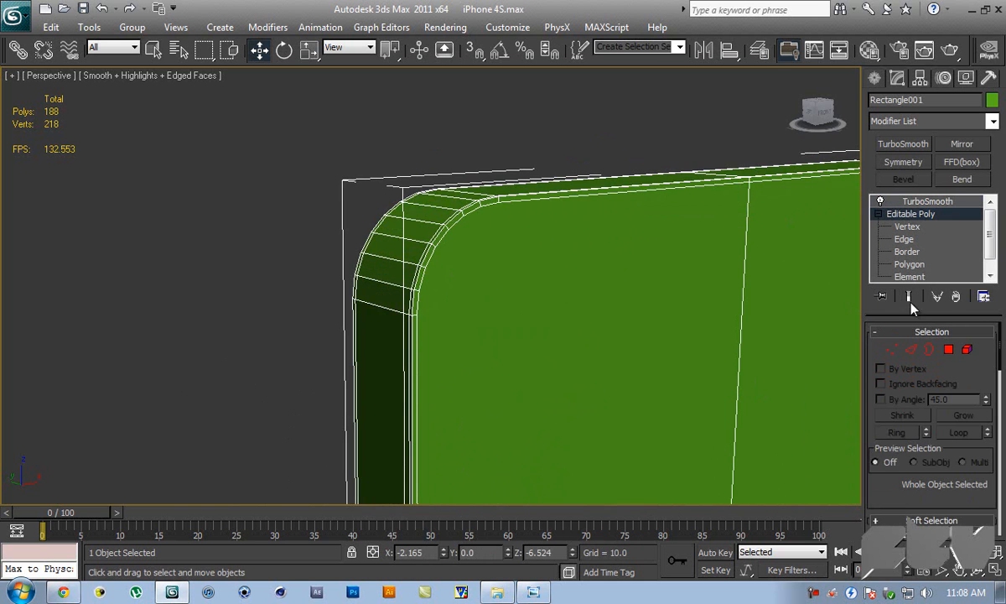
- Check the phone's side view in the reference photo in Windows Photo Viewer, and return to 3ds Max
alt+middle_drag(570, 232, 545, 251)
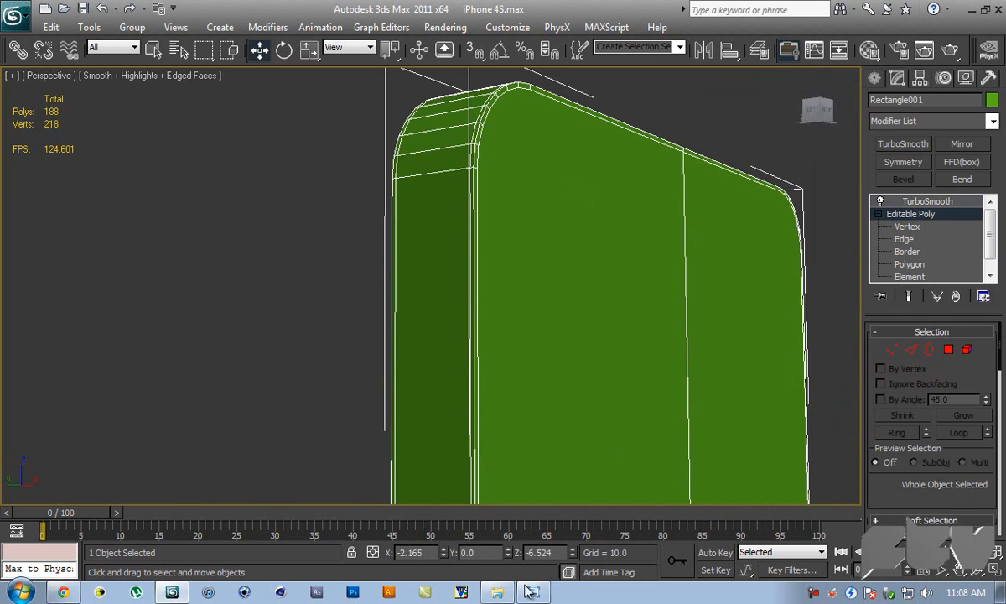
click(527, 592)
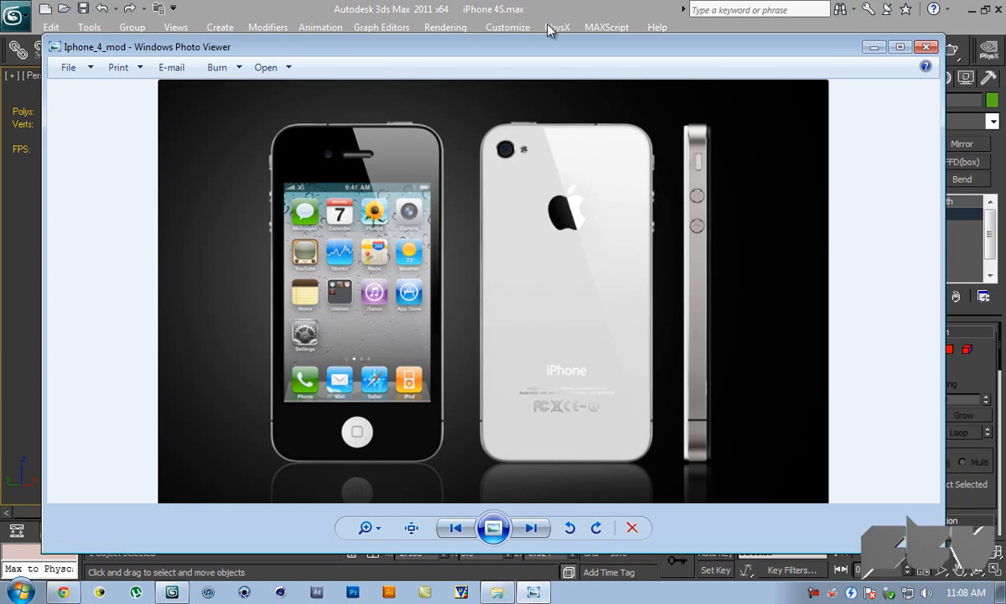
click(591, 7)
- Select the ring of edges crossing the wide middle band of the side wall
alt+middle_drag(558, 224, 608, 199)
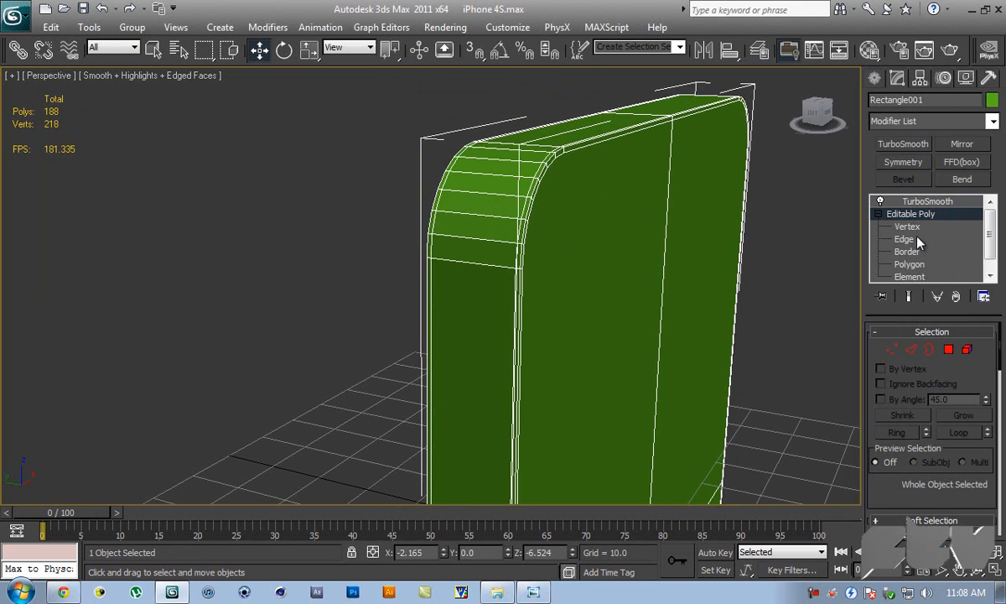
click(914, 240)
click(520, 150)
key(alt+r)
- Open the connect settings for the selected band edges and set 2 segments with a pinch of 79
middle_drag(521, 234, 536, 399)
middle_drag(538, 276, 534, 452)
scroll(920, 484, down, 5)
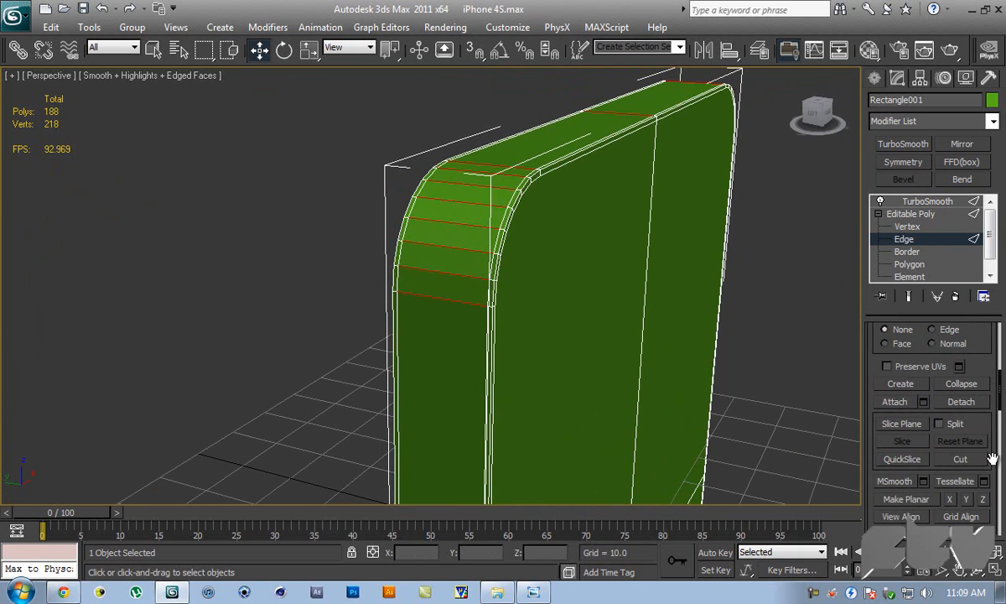
scroll(982, 423, down, 3)
scroll(982, 449, down, 3)
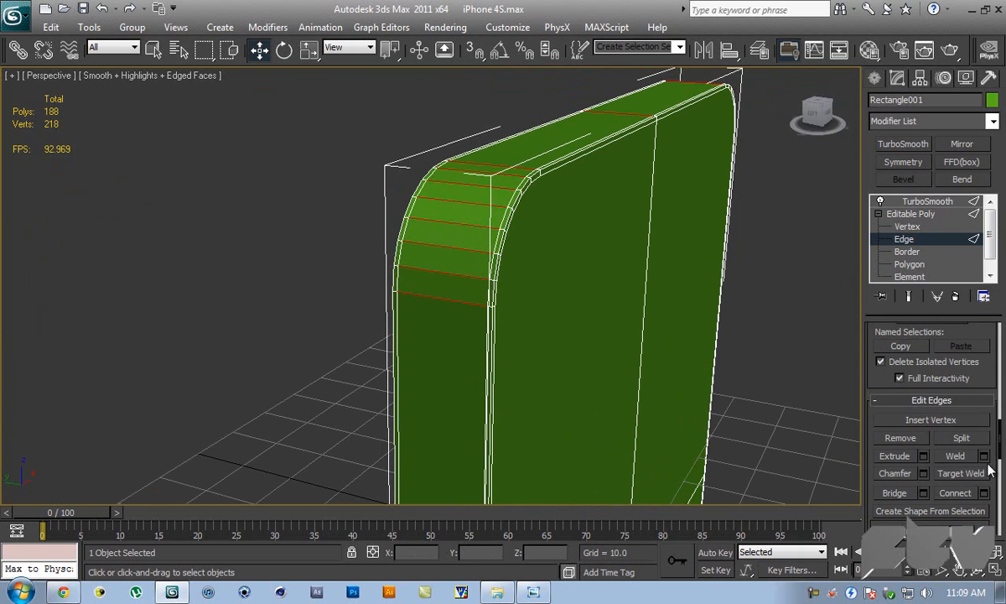
click(985, 493)
right_click(472, 449)
click(472, 427)
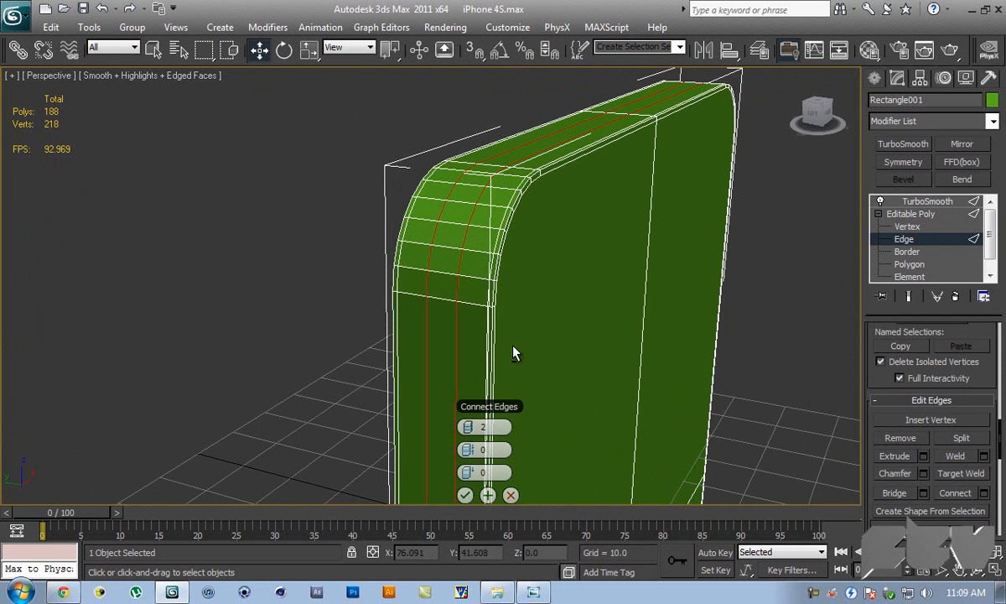
alt+middle_drag(512, 361, 538, 367)
drag(493, 450, 736, 451)
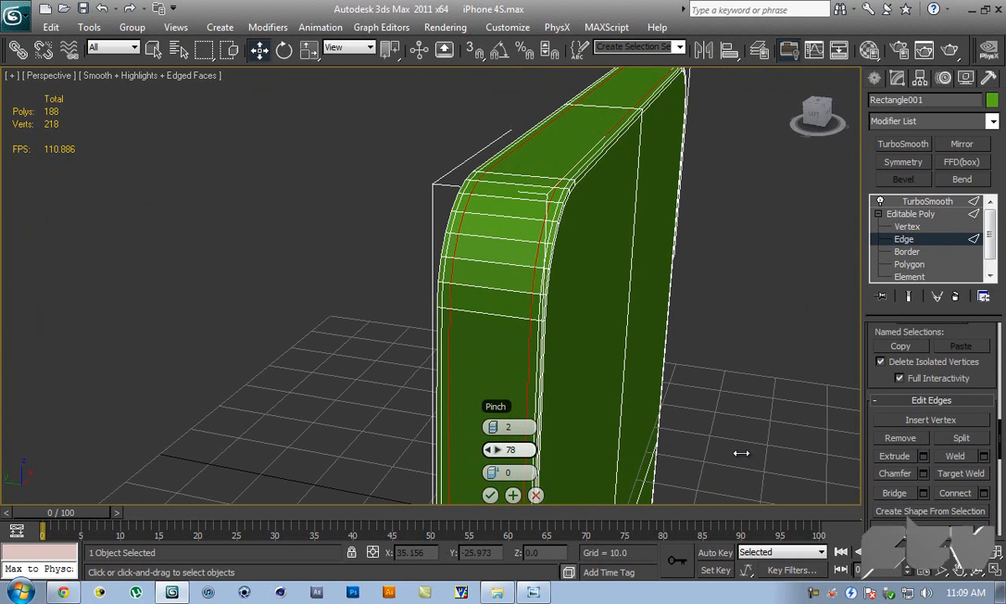
alt+middle_drag(584, 379, 638, 357)
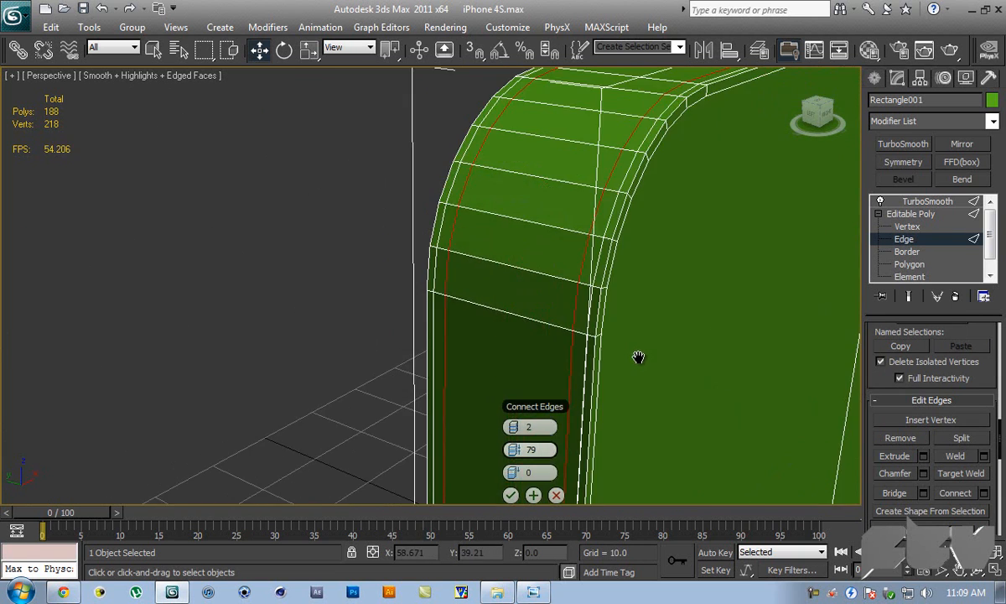
- Compare against the phone's side view in the reference photo, fine-tune the pinch, and apply the two connecting edge loops along the side band
click(533, 593)
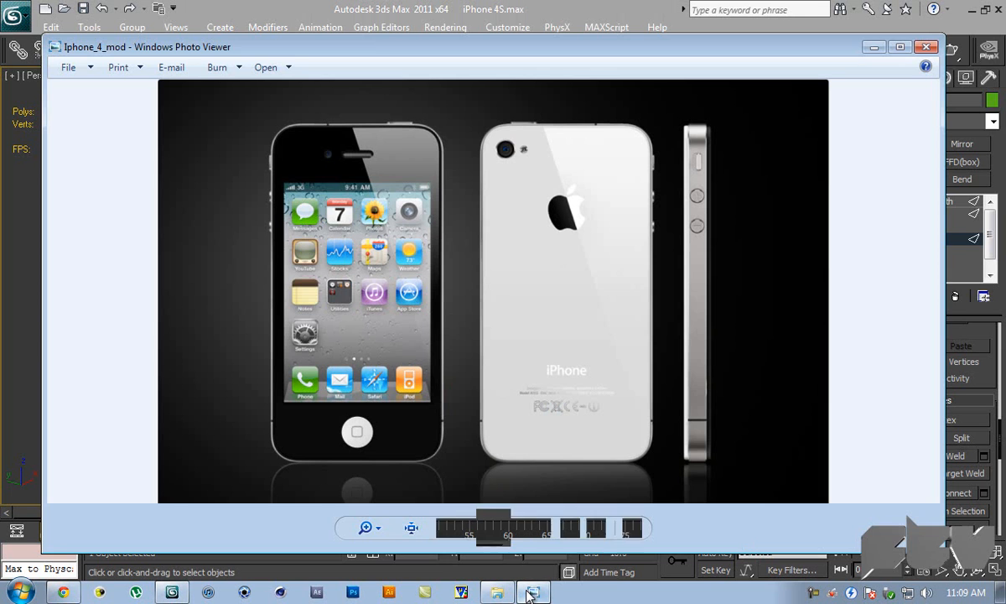
click(533, 593)
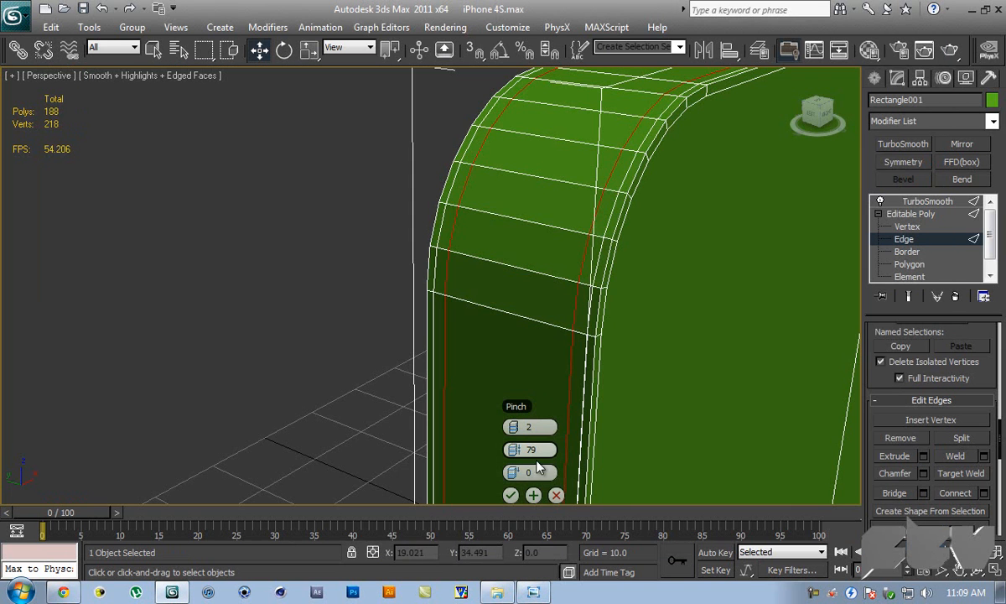
mouse_move(517, 450)
mouse_down()
mouse_move(541, 453)
mouse_move(529, 451)
mouse_up()
alt+middle_drag(550, 423, 595, 365)
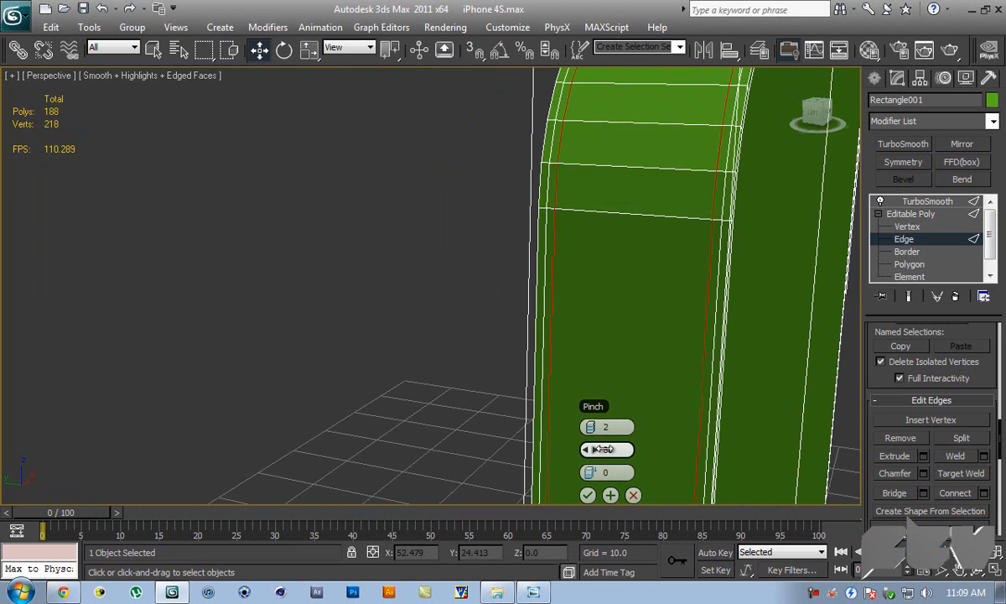
click(586, 494)
alt+middle_drag(675, 415, 618, 345)
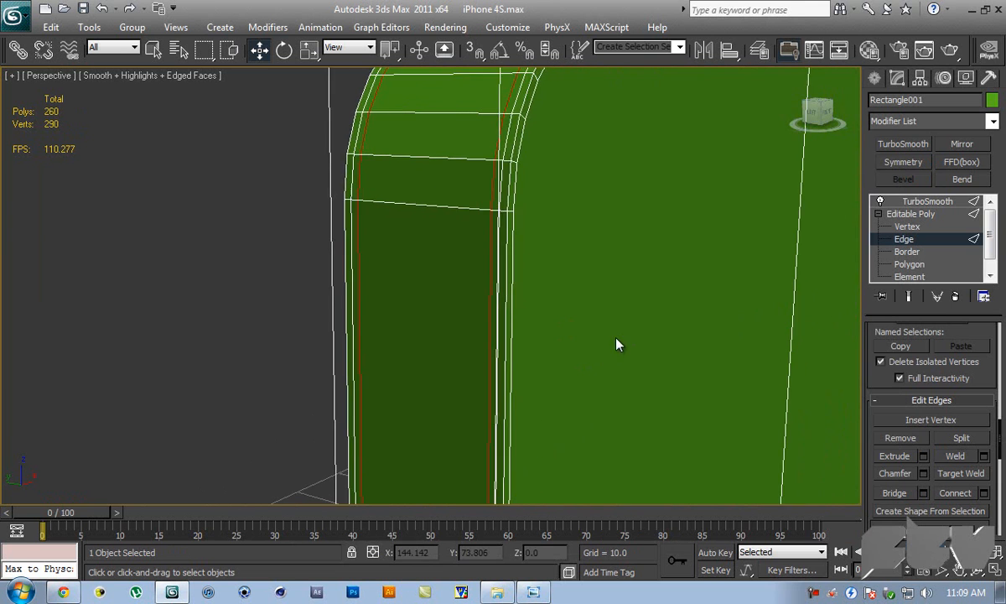
- At Polygon level, select the full loop of polygons along the wide middle band of the phone's side wall
scroll(595, 306, down, 3)
alt+middle_drag(565, 279, 587, 276)
click(908, 264)
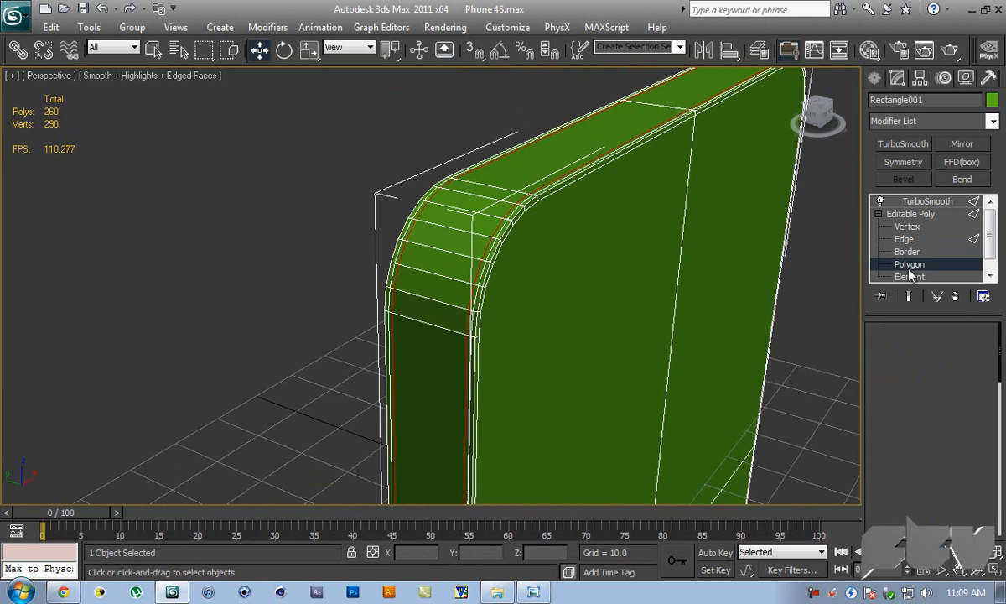
click(621, 260)
click(520, 175)
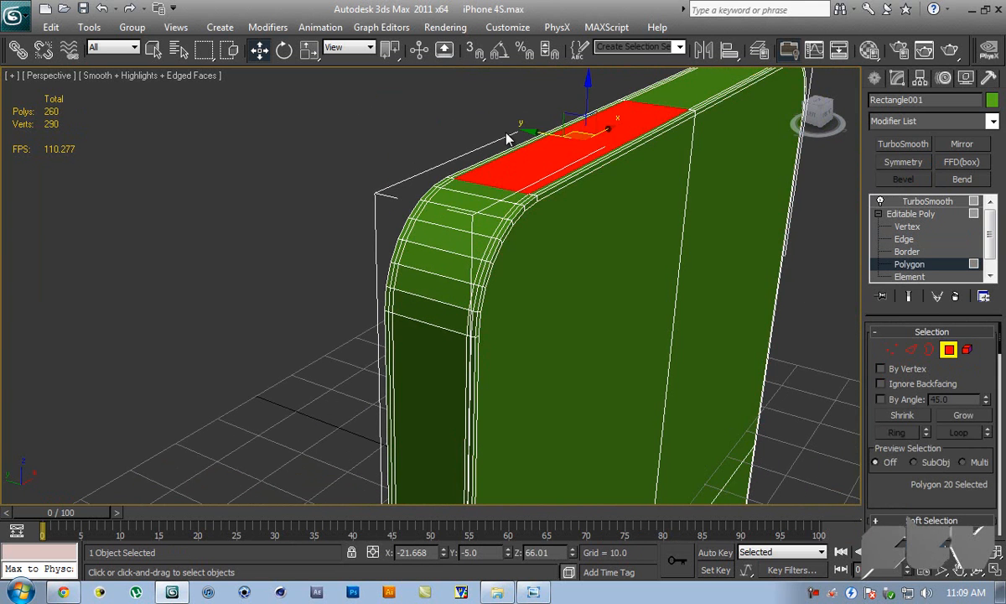
shift+click(493, 196)
middle_drag(602, 340, 555, 205)
scroll(555, 205, down, 5)
middle_drag(590, 387, 652, 359)
key(super)
drag(652, 358, 564, 388)
alt+middle_drag(563, 388, 637, 384)
scroll(758, 404, up, 4)
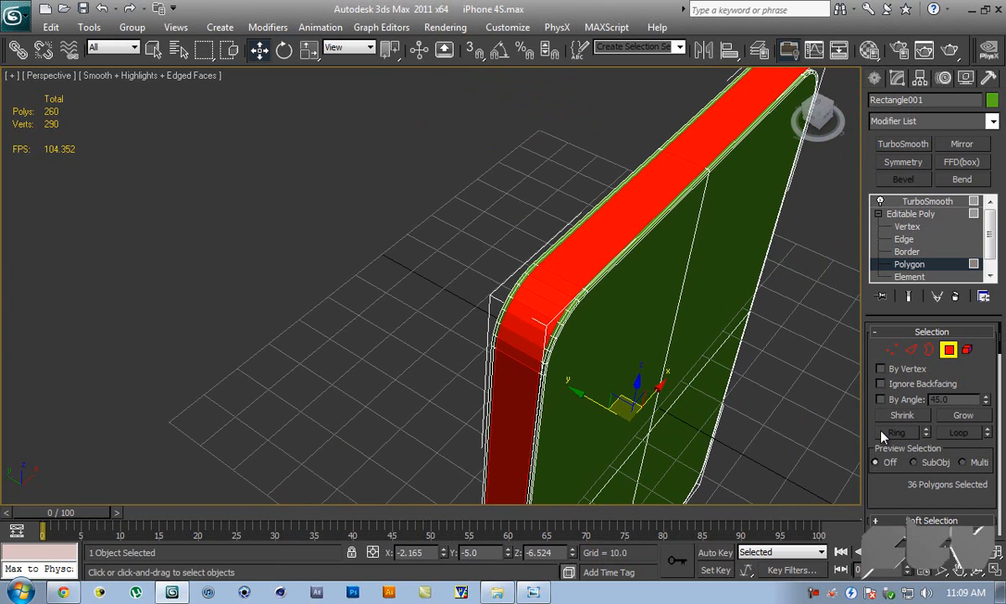
- Open the extrude settings for the selected side band polygons and set the extrusion type to Local Normal
alt+middle_drag(656, 127, 635, 296)
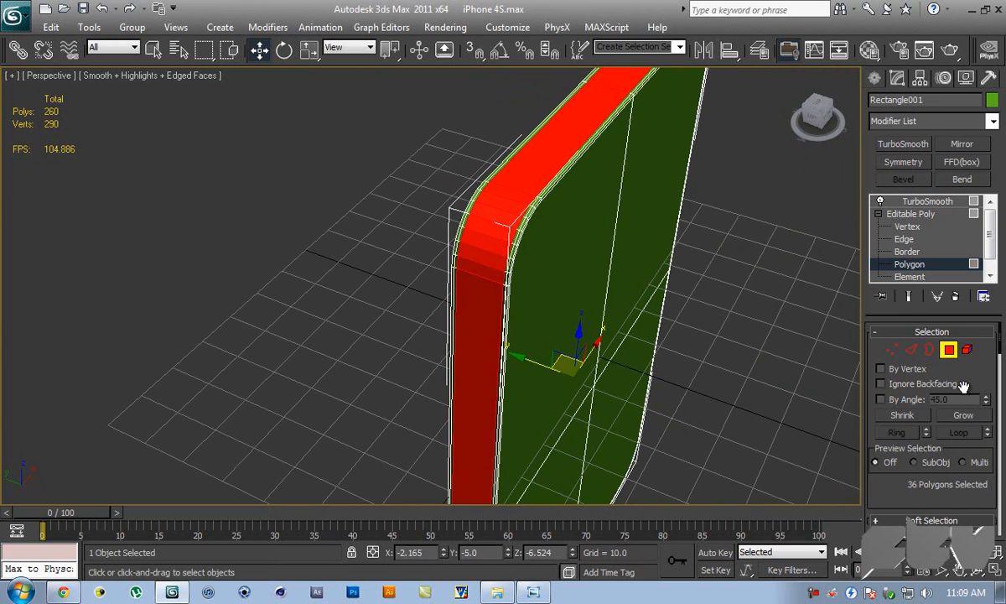
scroll(963, 385, down, 5)
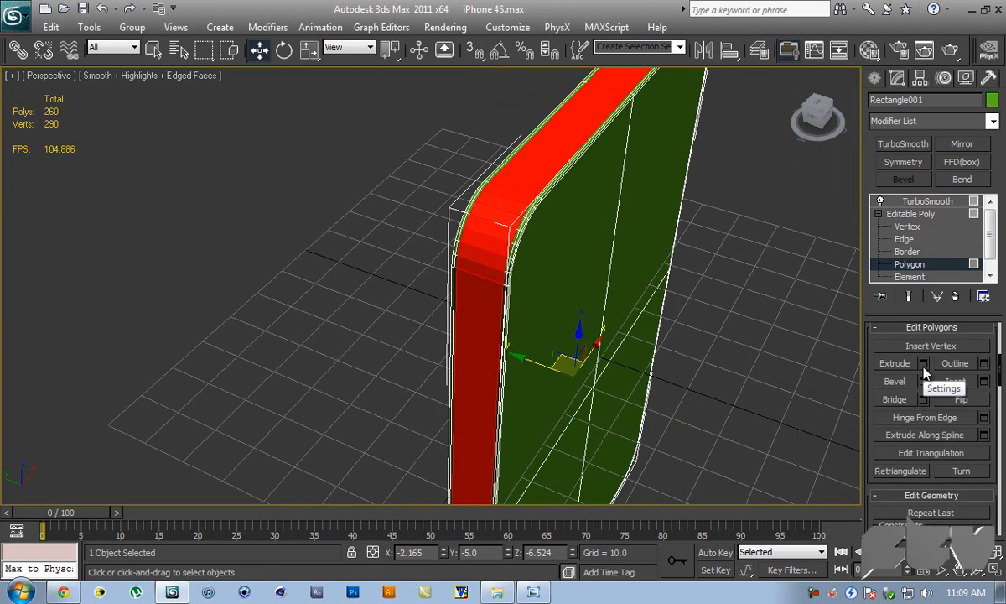
click(923, 363)
alt+middle_drag(584, 213, 563, 194)
middle_drag(706, 328, 707, 283)
middle_drag(577, 249, 603, 292)
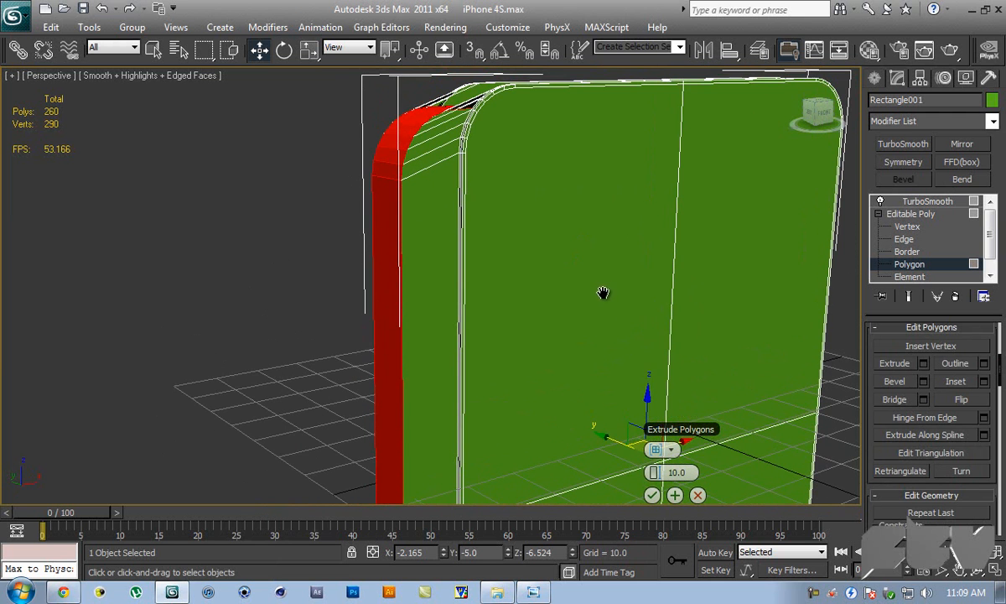
click(660, 450)
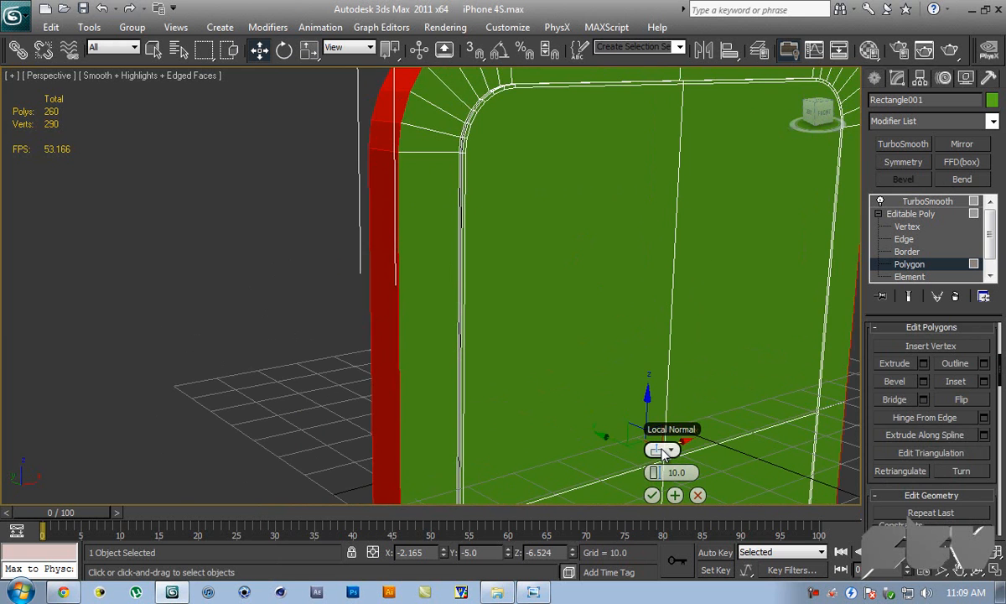
scroll(499, 279, down, 8)
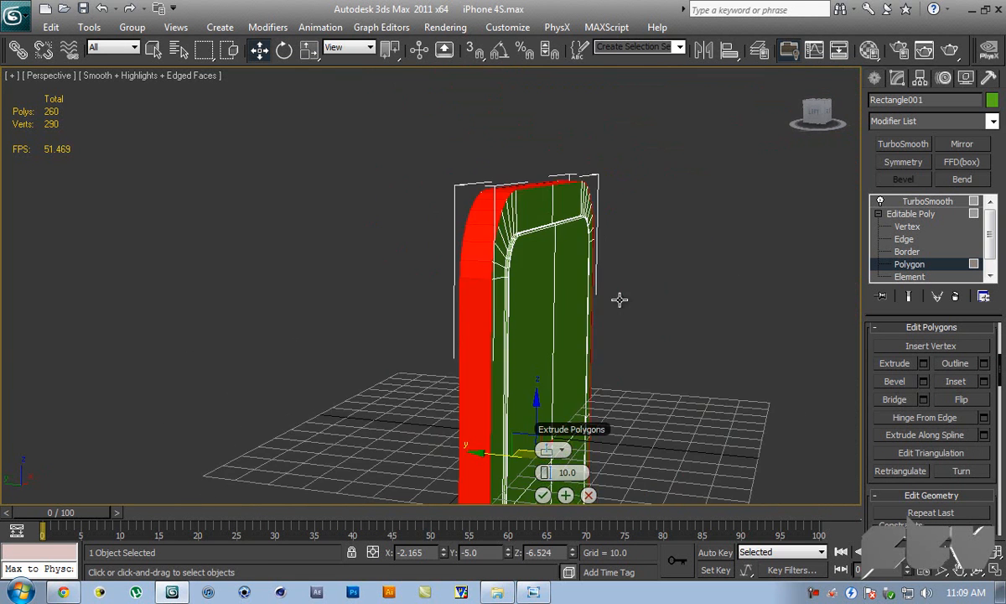
- Set the side band's extrusion height to 0.3 and apply the extrusion
scroll(585, 306, up, 6)
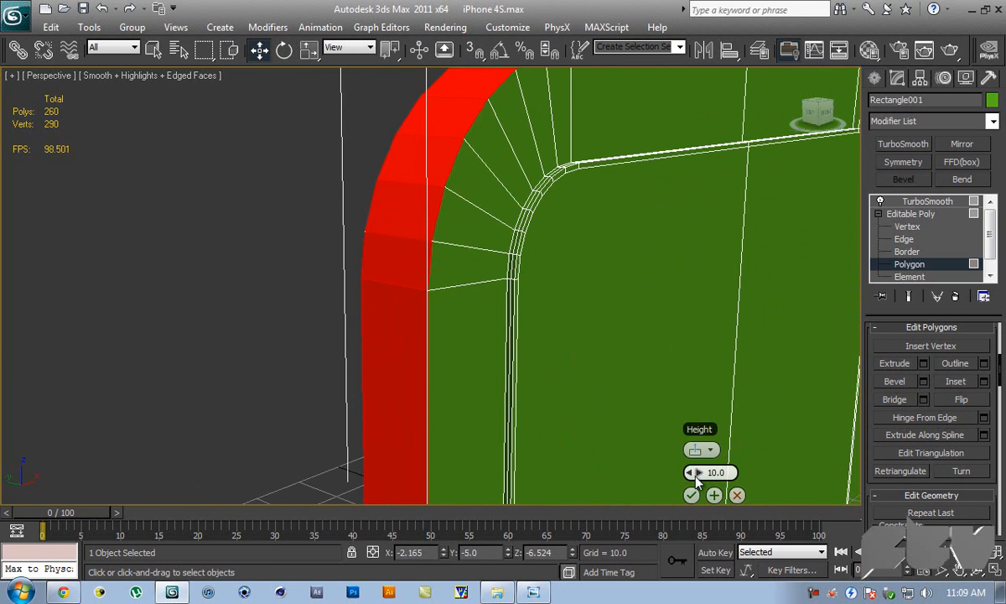
drag(694, 472, 652, 471)
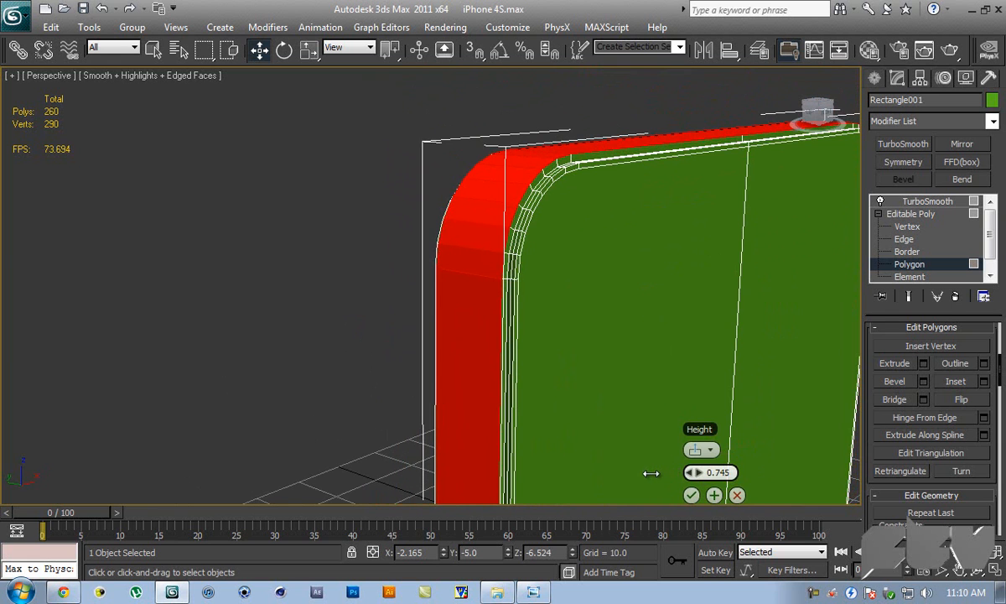
alt+middle_drag(652, 466, 552, 353)
middle_drag(645, 299, 592, 260)
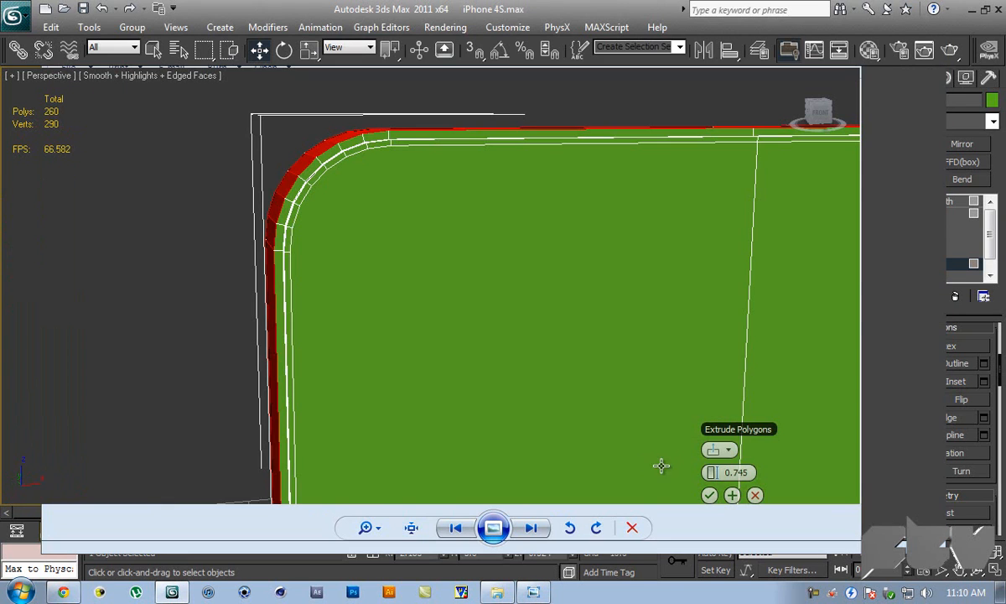
drag(712, 474, 712, 473)
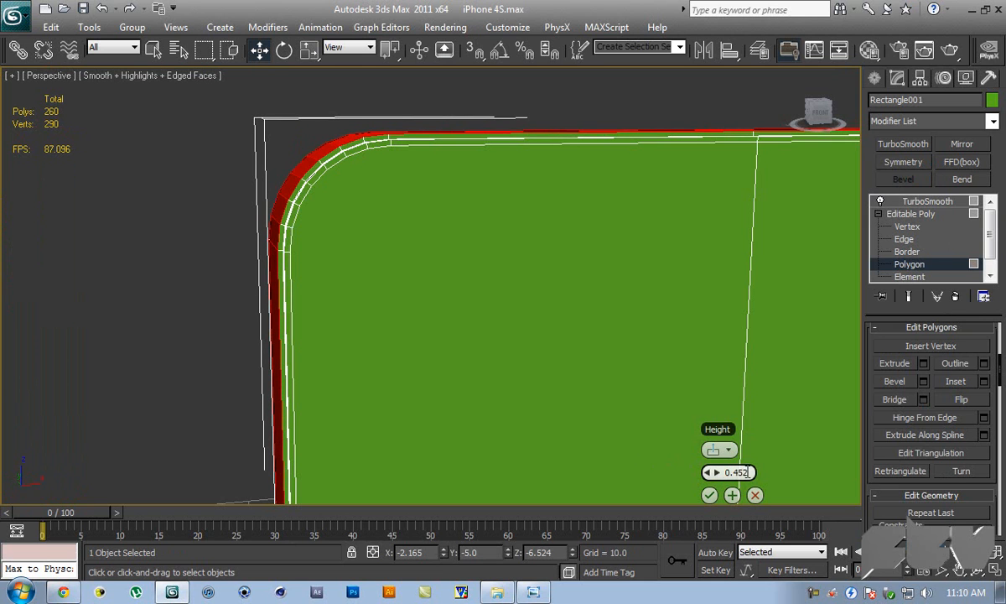
text(3)
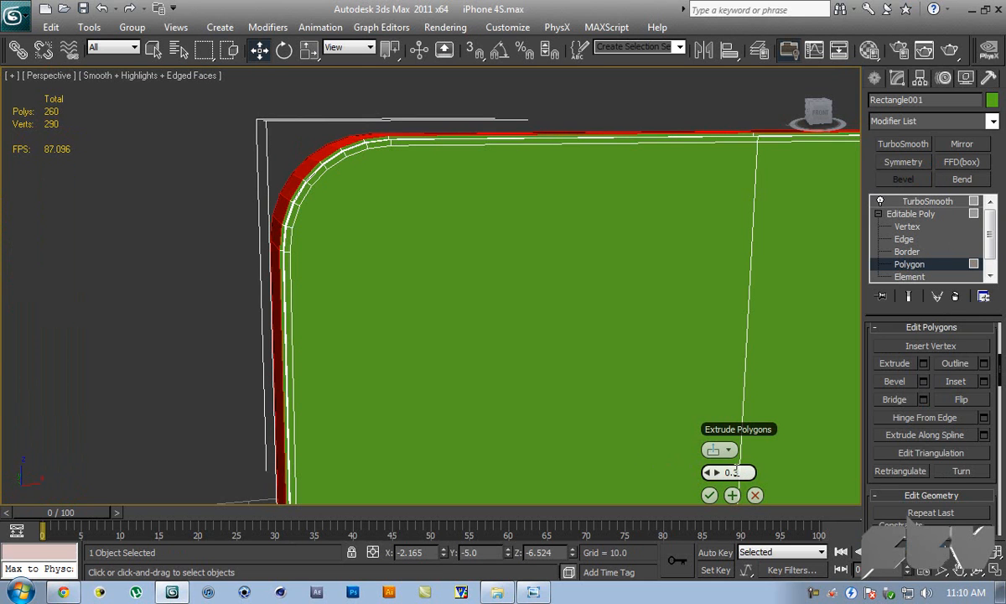
click(710, 494)
mouse_move(542, 328)
alt+middle_down()
mouse_move(555, 267)
mouse_move(621, 277)
mouse_move(617, 261)
mouse_move(552, 325)
alt+middle_up()
scroll(552, 325, up, 3)
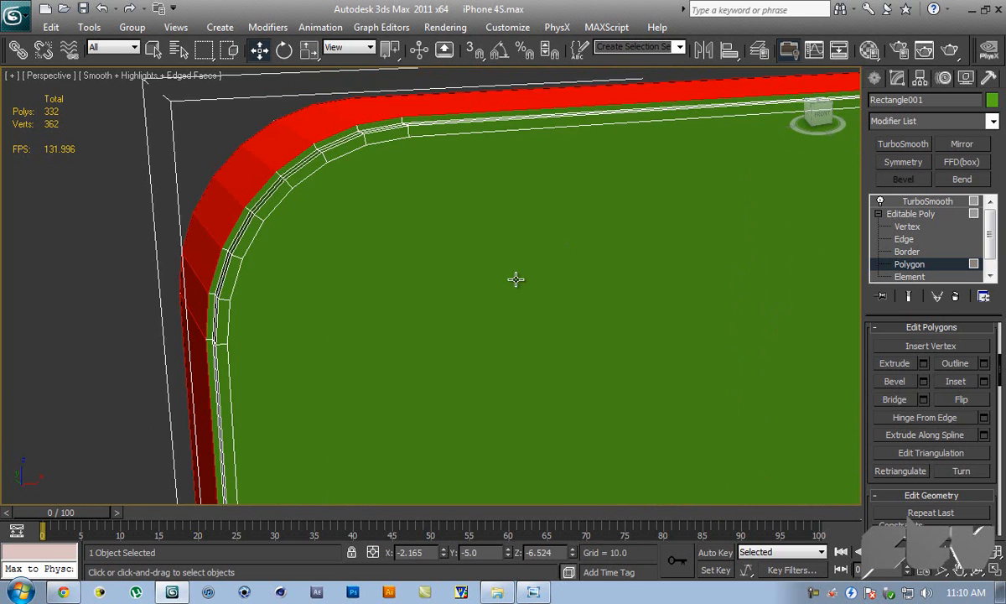
- Select the whole raised side band, including its wide outer loop and the thin extruded loops along its borders
middle_drag(469, 234, 469, 277)
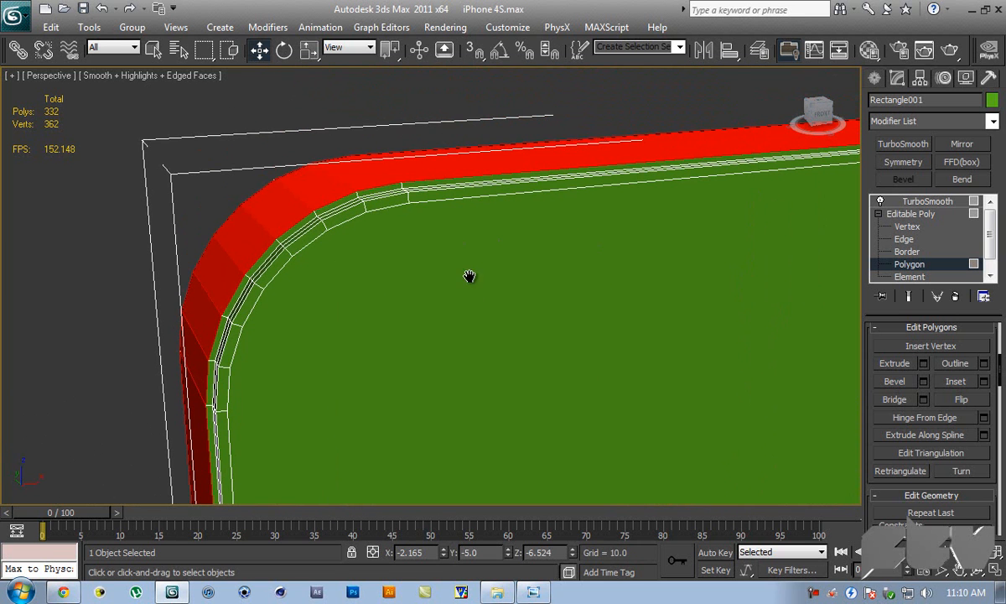
click(379, 191)
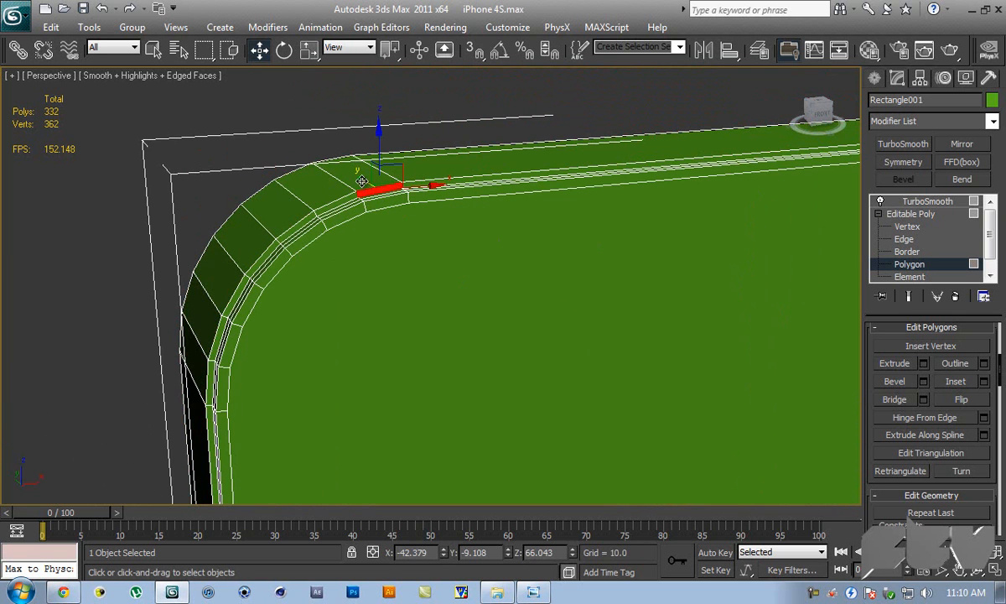
alt+middle_drag(349, 177, 579, 240)
scroll(579, 239, up, 5)
middle_drag(634, 149, 518, 307)
ctrl+click(753, 86)
scroll(589, 234, down, 4)
alt+middle_drag(589, 234, 411, 225)
scroll(438, 254, up, 3)
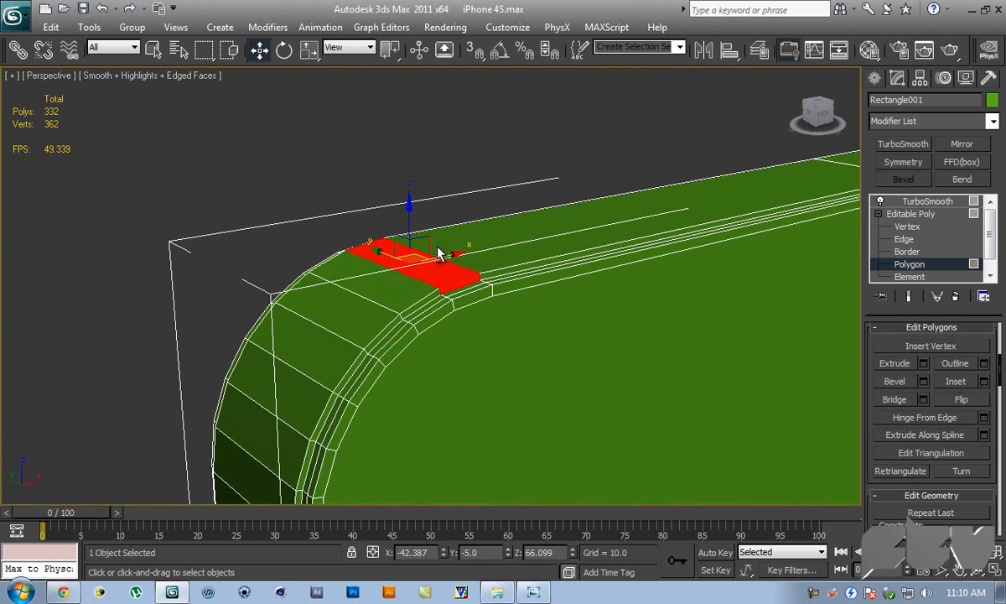
shift+click(429, 298)
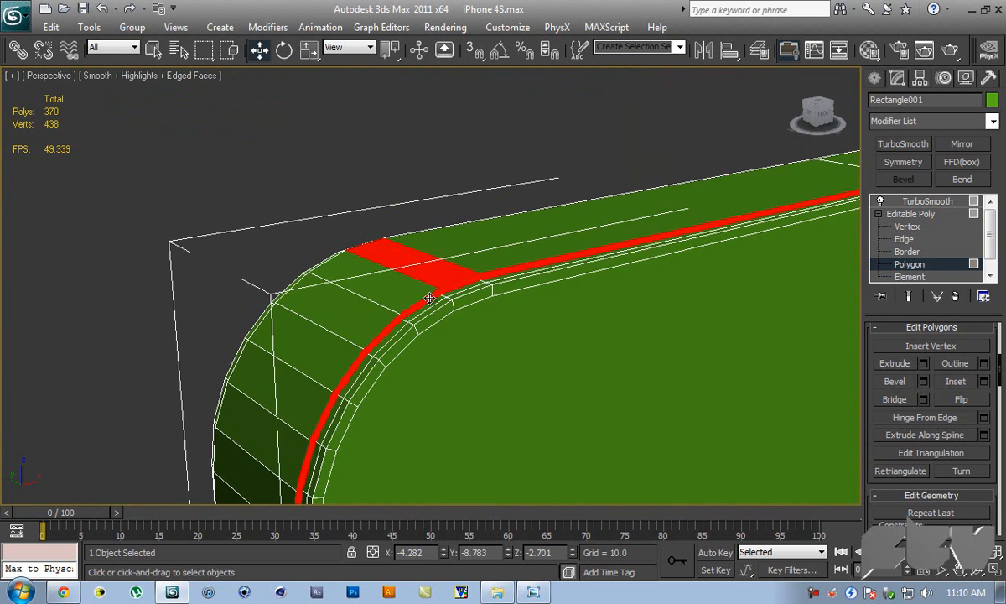
shift+click(381, 289)
alt+middle_drag(383, 290, 604, 192)
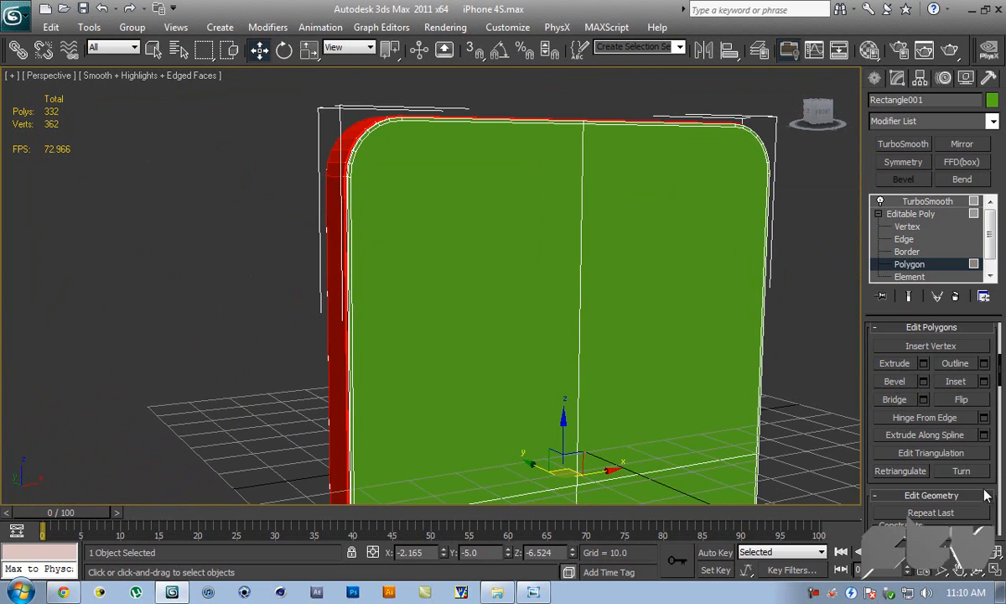
- Detach the selected band polygons as a separate object named Frame and leave the polygon sub-object level
drag(983, 479, 982, 265)
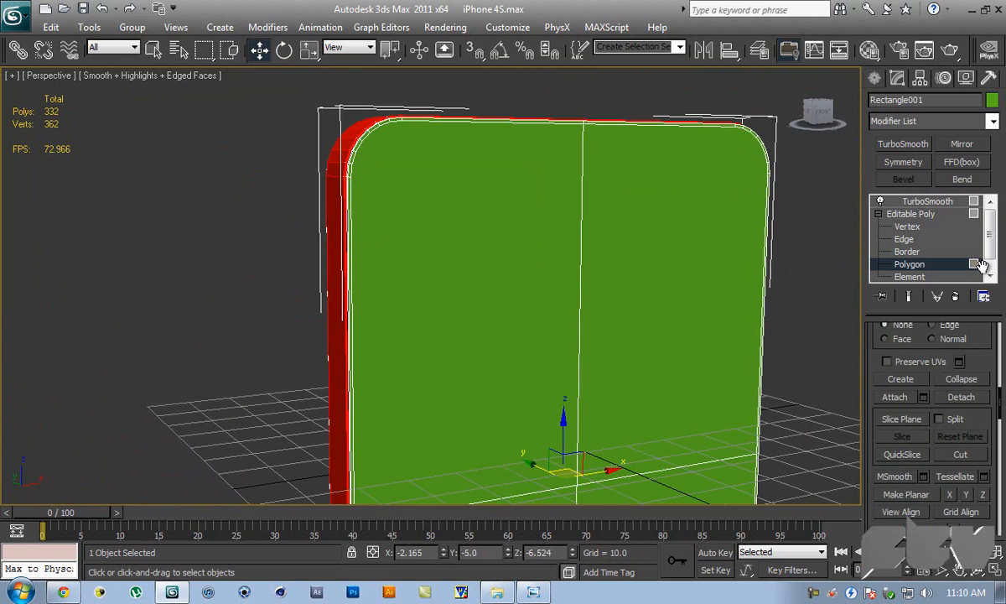
click(972, 397)
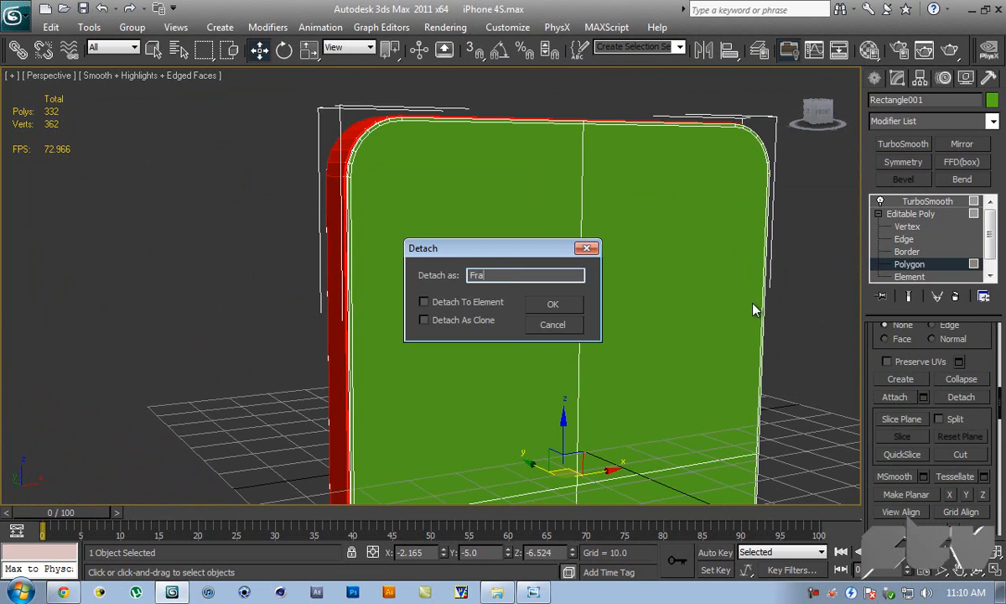
key(Return)
click(930, 213)
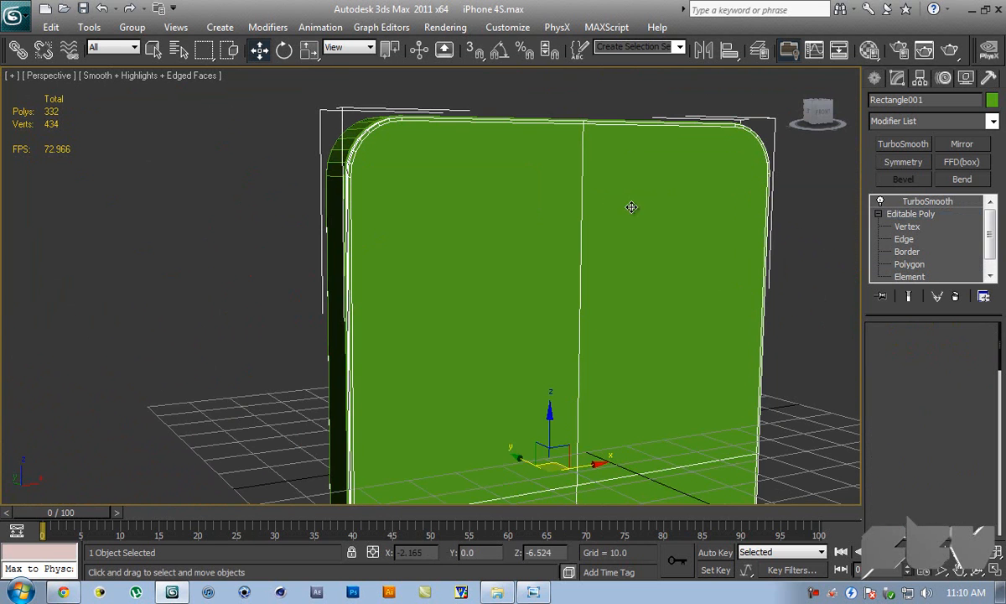
- Select the detached Frame object and isolate it, keeping edged faces displayed
alt+middle_drag(655, 217, 615, 215)
click(374, 122)
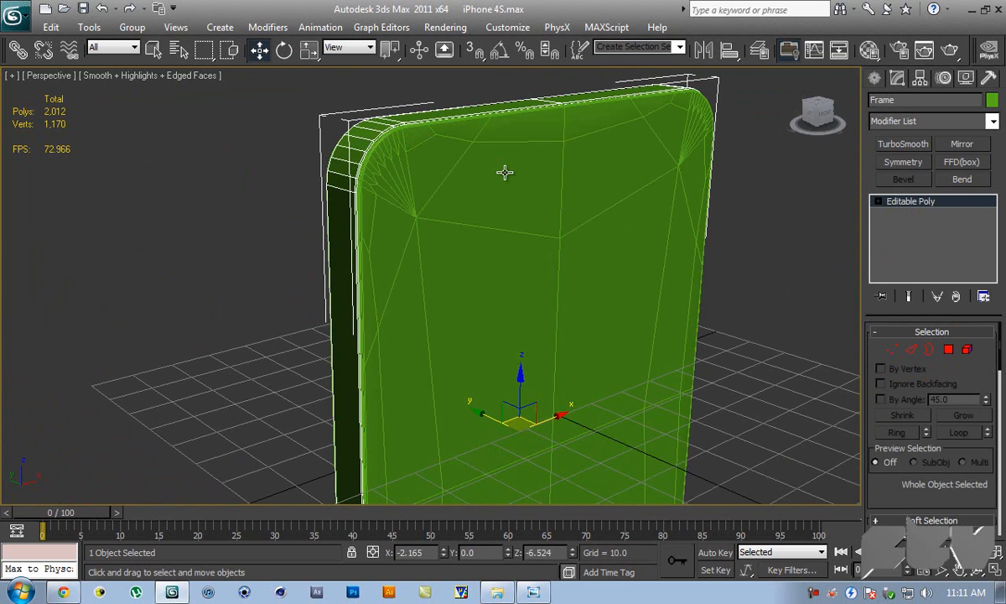
key(F4)
scroll(469, 166, up, 4)
alt+middle_drag(566, 209, 519, 254)
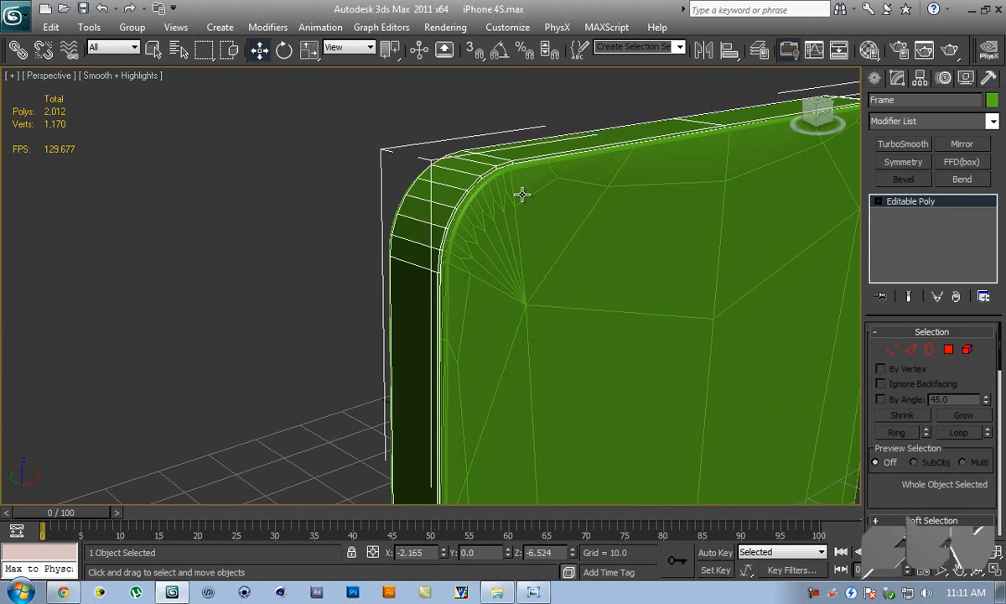
key(alt+q)
key(F4)
alt+middle_drag(536, 274, 634, 262)
scroll(628, 260, up, 3)
alt+middle_drag(572, 413, 591, 372)
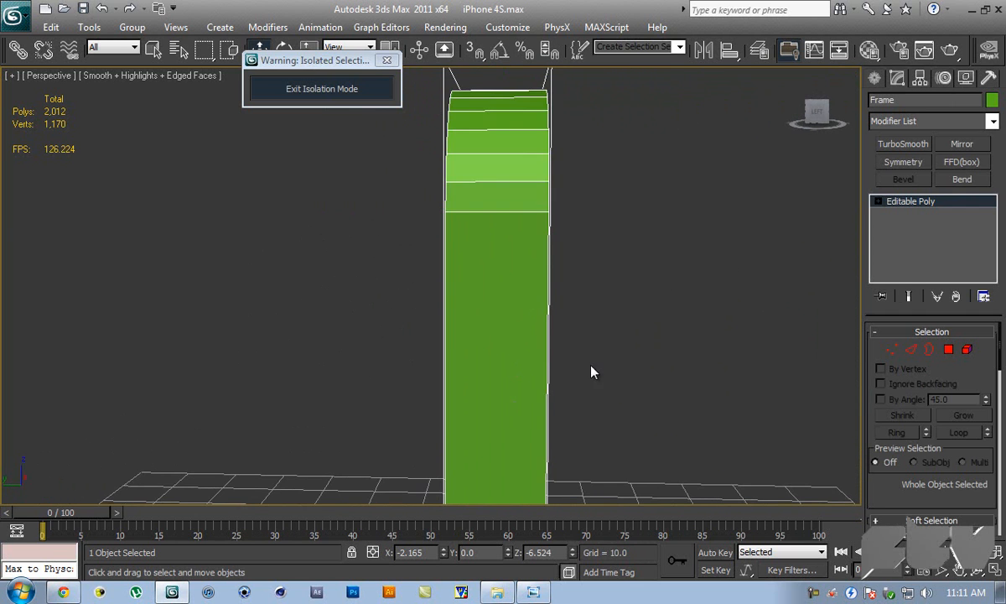
- Add a TurboSmooth modifier to the frame, inspect the smoothed corner, and return to the Editable Poly level
click(900, 152)
alt+middle_drag(667, 145, 610, 190)
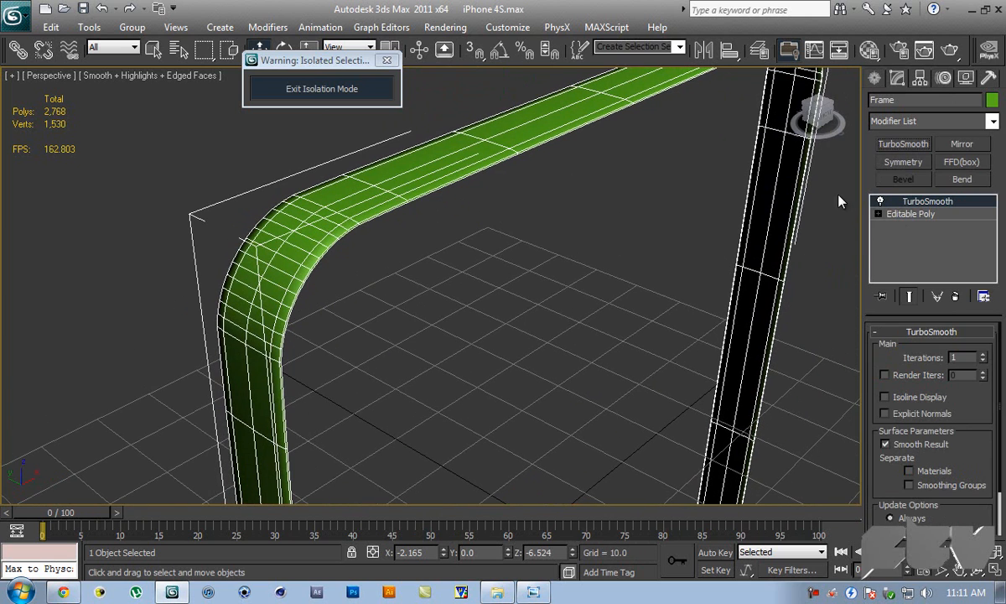
click(910, 214)
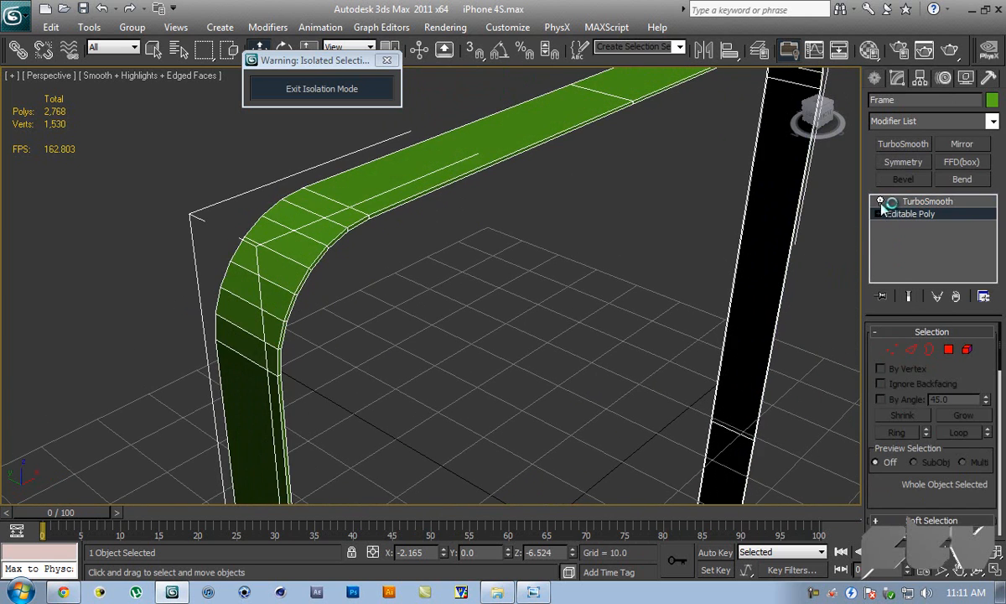
- At Edge level, select the ring of edges crossing the frame's wide outer face
alt+middle_drag(467, 258, 306, 130)
key(2)
click(411, 149)
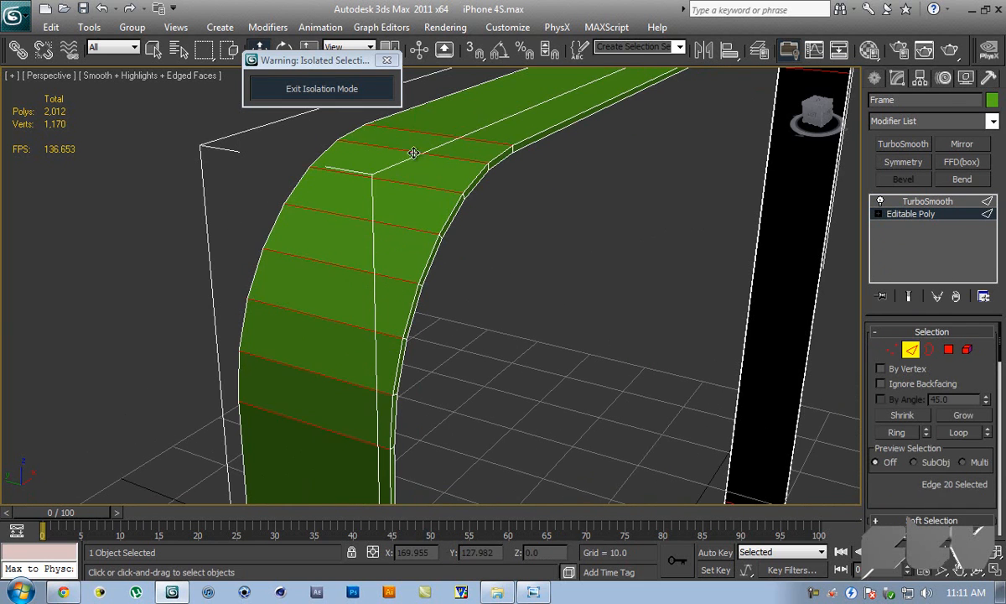
key(alt+r)
alt+middle_drag(411, 150, 521, 170)
- Connect the selected ring of edges with 2 segments, a pinch of 88 and a slide of 0
scroll(985, 462, down, 8)
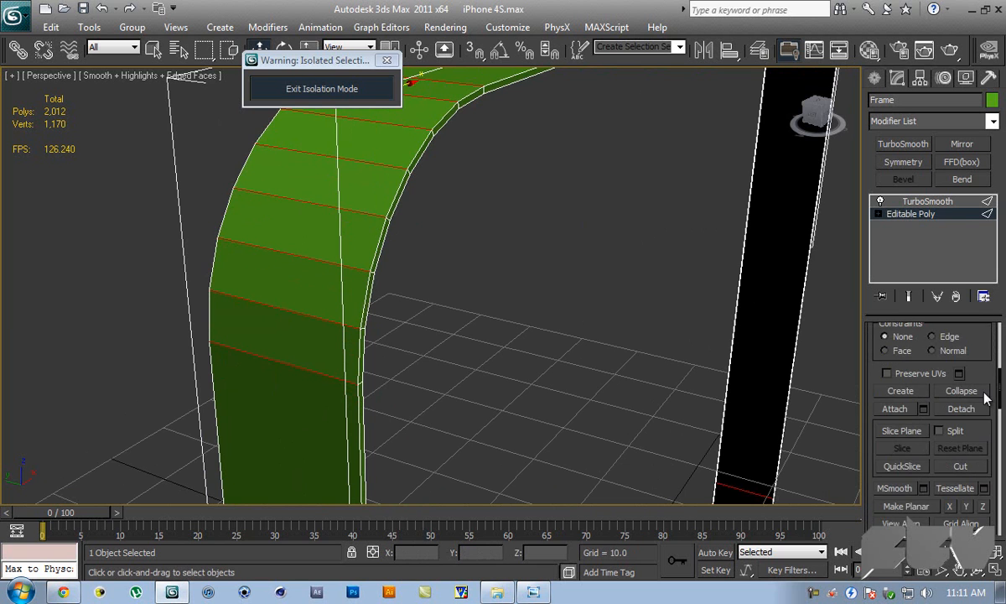
drag(985, 428, 989, 275)
drag(980, 474, 979, 322)
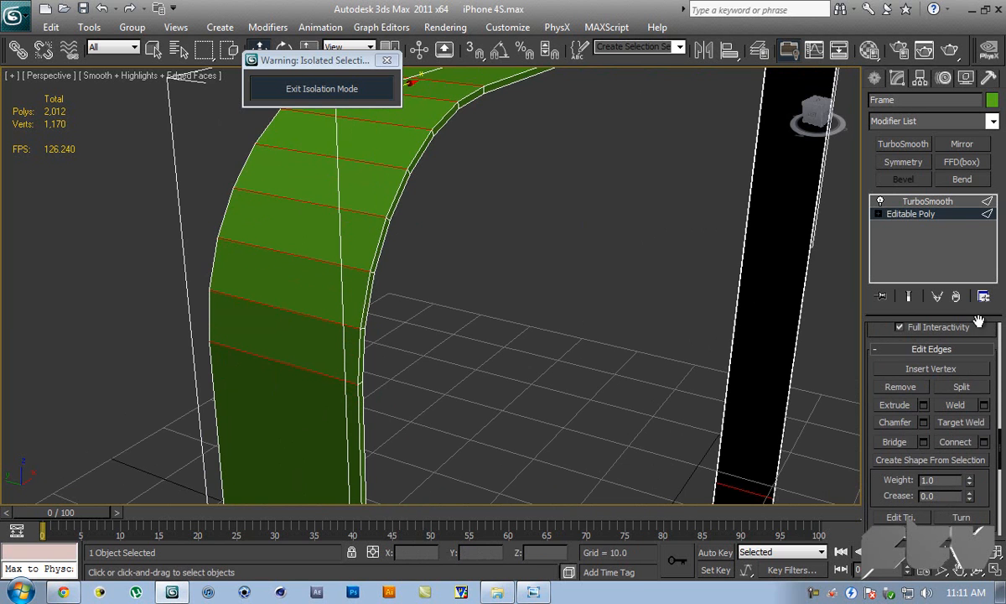
click(985, 444)
drag(404, 449, 403, 431)
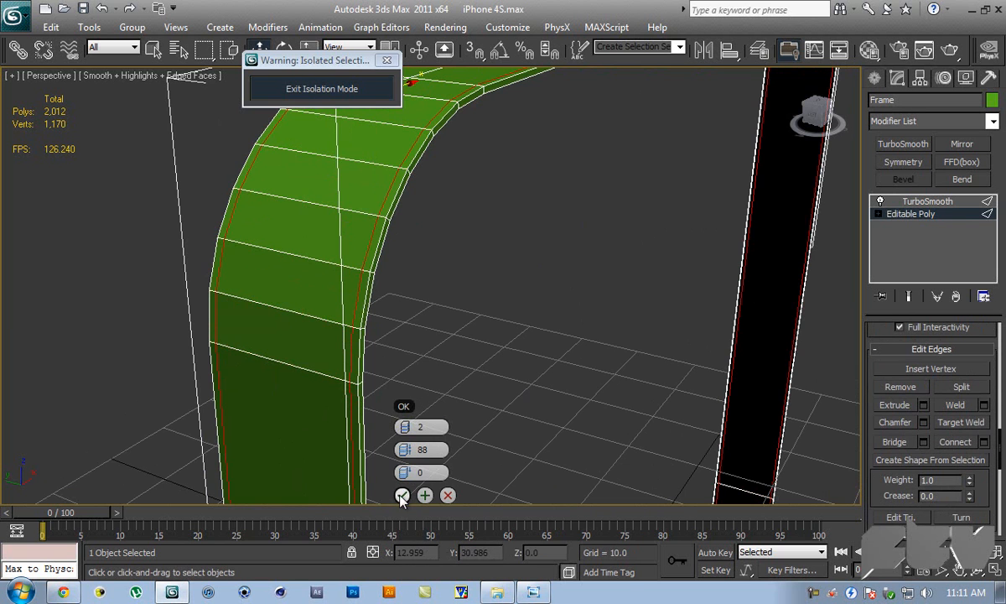
click(424, 495)
- Preview the frame's smoothed end result, turn off the TurboSmooth modifier and return to the Edge level of the Editable Poly
click(909, 295)
alt+middle_drag(670, 271, 855, 246)
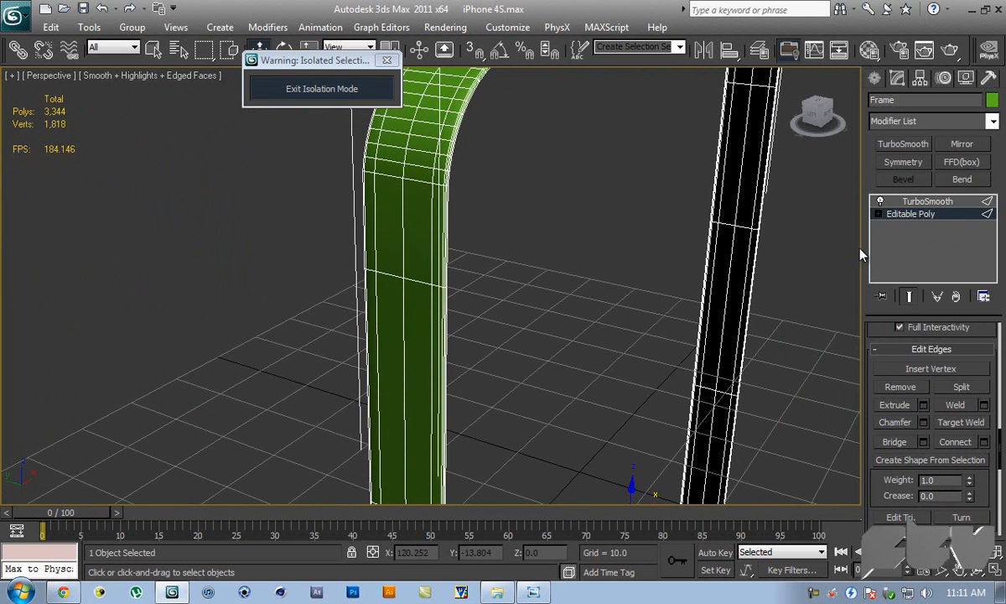
click(926, 201)
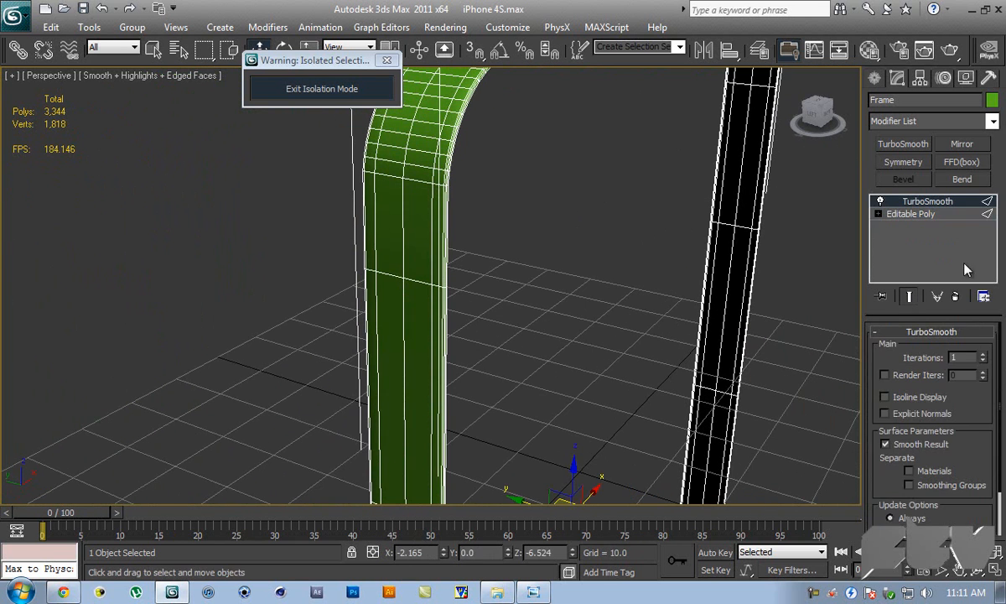
click(880, 201)
click(892, 214)
click(879, 214)
alt+middle_drag(644, 232, 678, 211)
- Examine the button layout in the phone's side view on the Iphone_4_mod reference photo
click(498, 592)
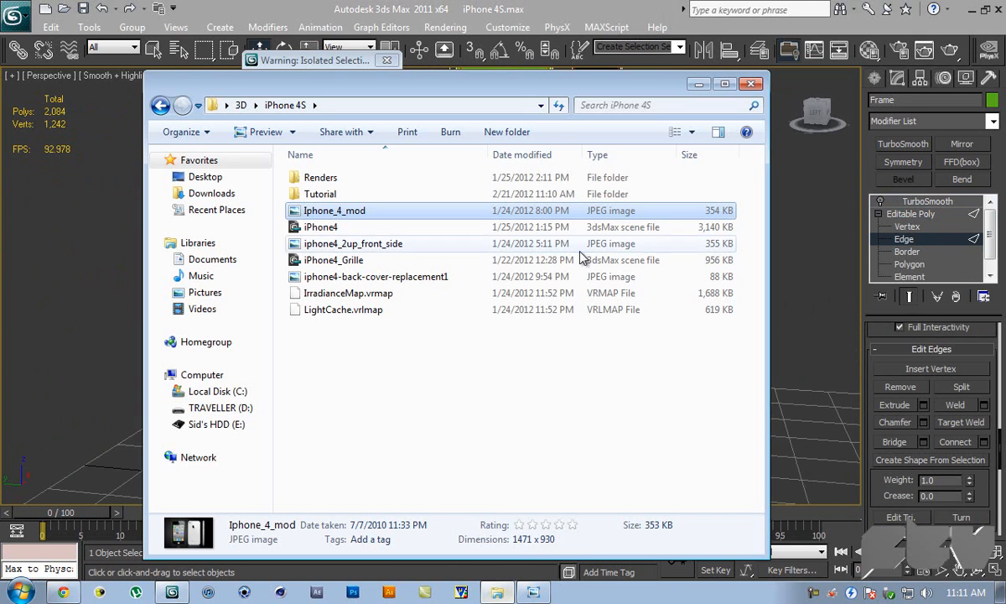
click(533, 592)
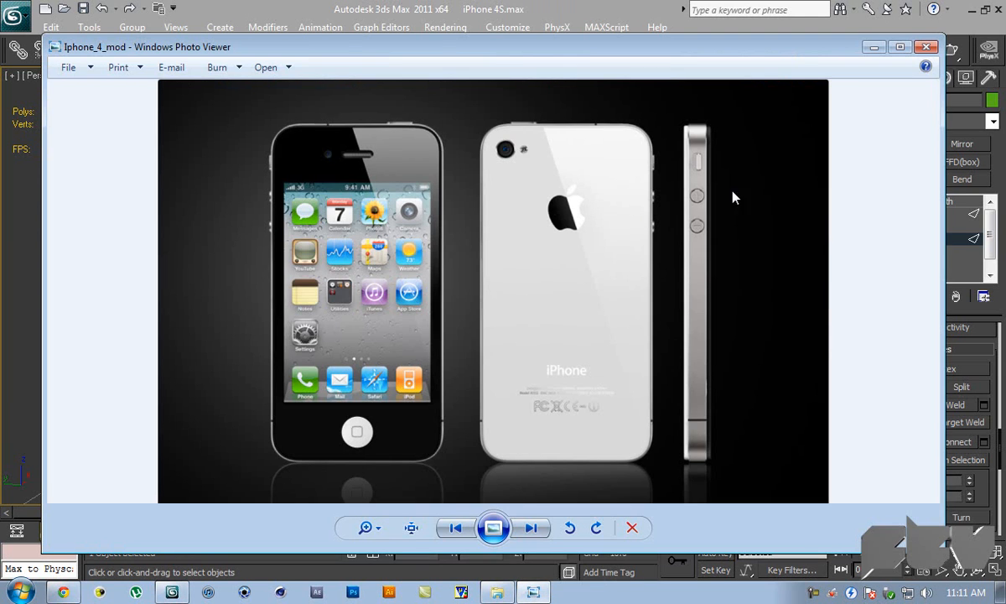
click(619, 5)
alt+middle_drag(617, 147, 664, 178)
scroll(583, 161, up, 3)
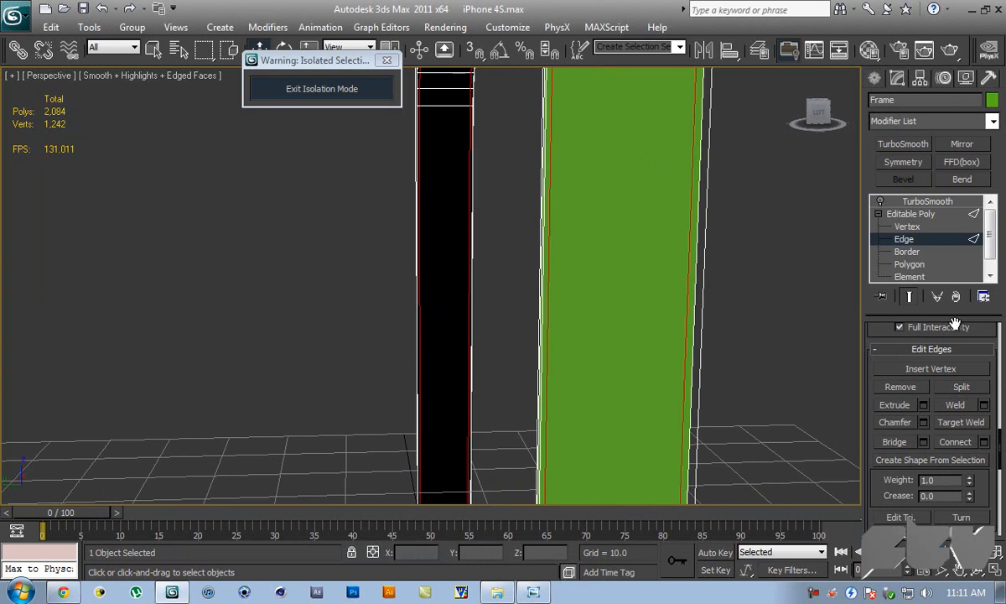
- Select the lengthwise edges of the frame's long outer side and compare it with the side view in the reference photo
drag(975, 335, 985, 445)
scroll(905, 369, up, 5)
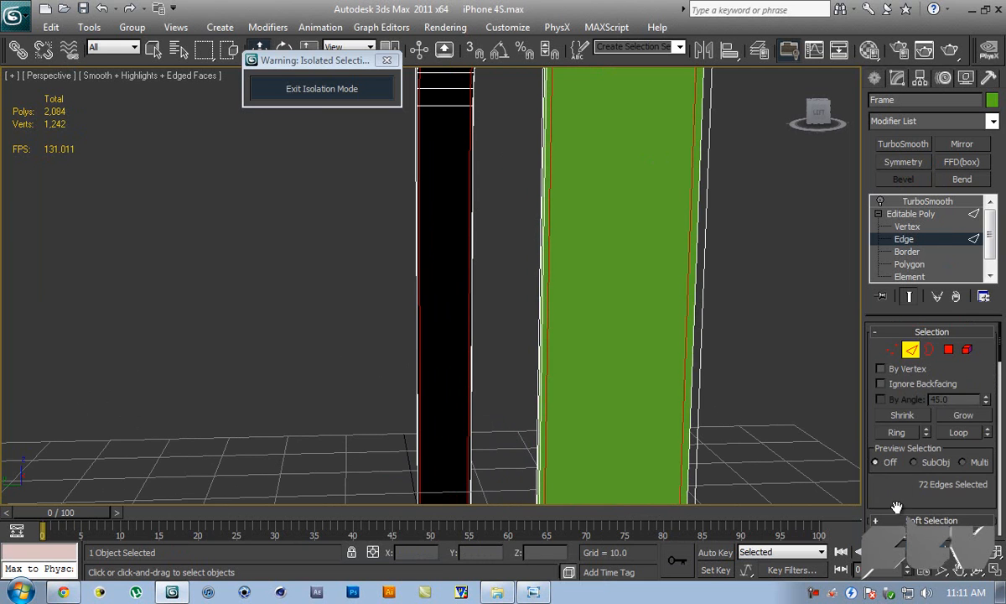
click(781, 291)
alt+middle_drag(729, 233, 716, 229)
drag(488, 212, 715, 285)
alt+middle_drag(718, 305, 698, 280)
scroll(718, 269, down, 2)
scroll(687, 295, down, 3)
key(alt+Tab)
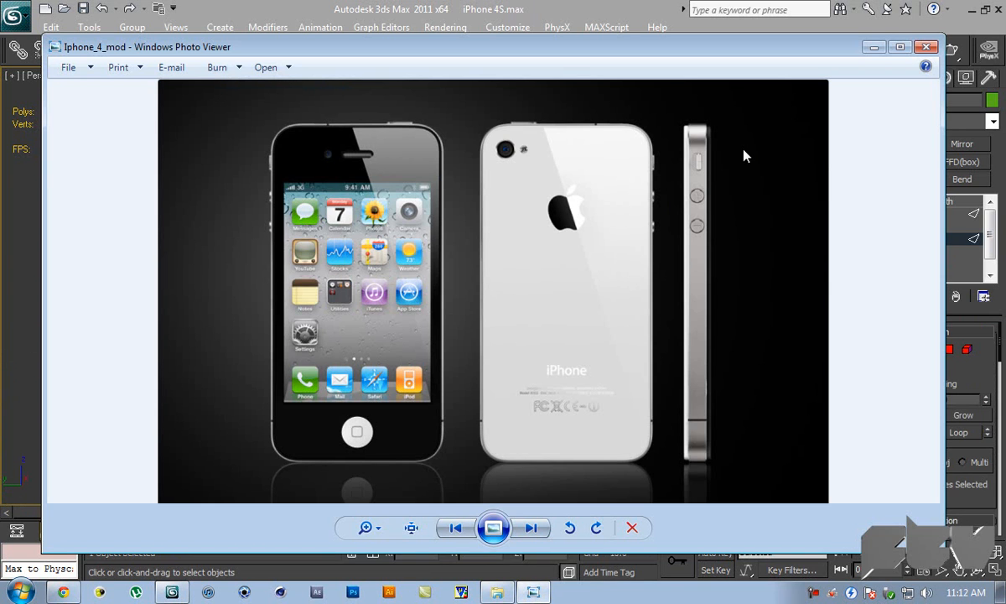
click(516, 3)
- Start connecting the selected lengthwise edges with 2 segments and reset the pinch to 0
alt+middle_drag(576, 249, 629, 230)
drag(971, 366, 970, 188)
drag(977, 411, 973, 281)
drag(976, 360, 974, 253)
drag(976, 387, 981, 266)
click(984, 455)
scroll(685, 337, up, 5)
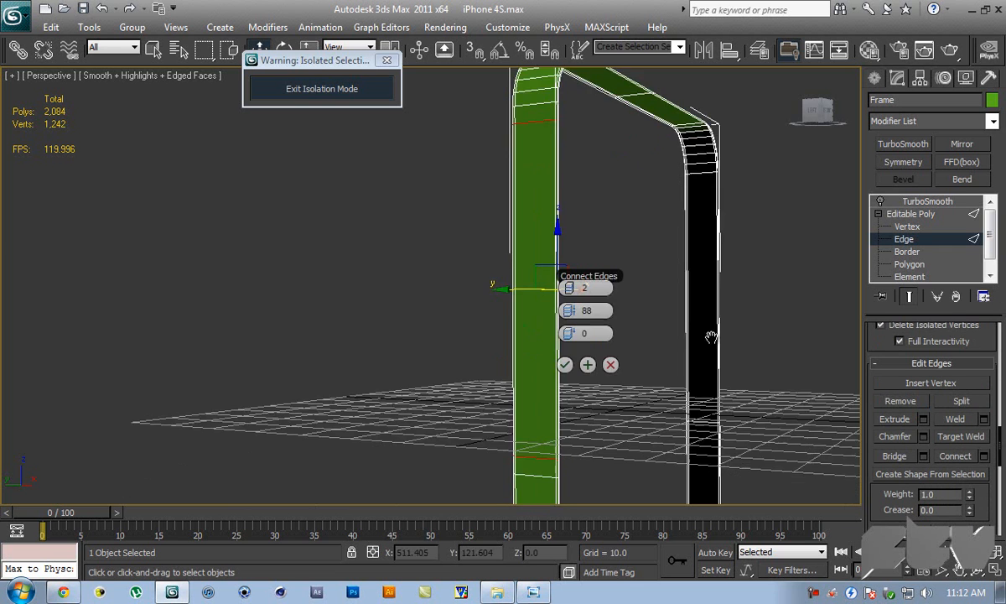
right_click(588, 281)
alt+middle_drag(528, 252, 617, 254)
scroll(557, 270, up, 3)
middle_drag(619, 253, 541, 279)
scroll(587, 255, up, 3)
middle_drag(641, 234, 557, 222)
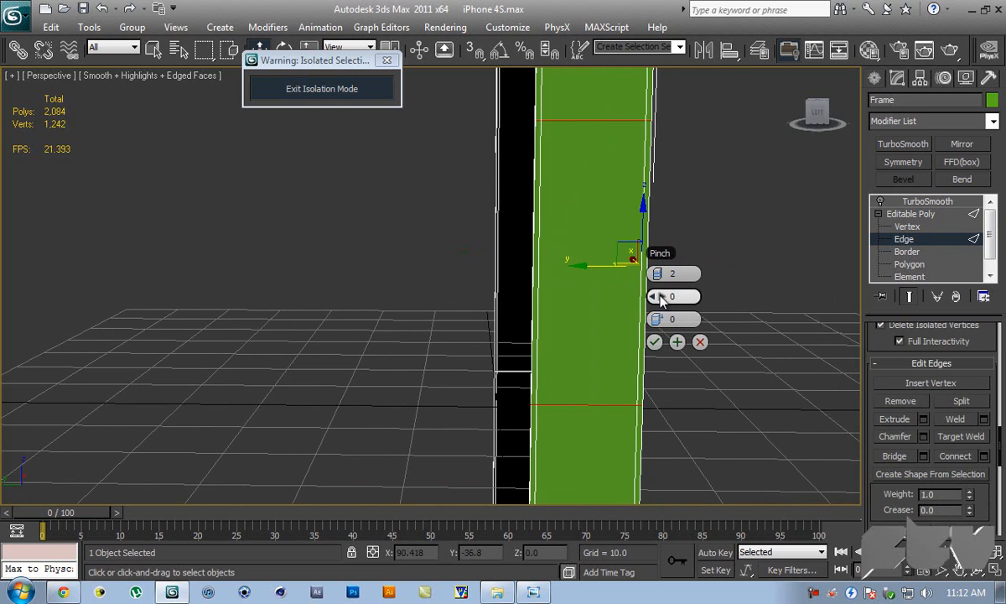
- Bring the two connecting edges closer together with a pinch of -65
drag(656, 299, 472, 295)
scroll(520, 294, down, 5)
alt+middle_drag(519, 290, 635, 280)
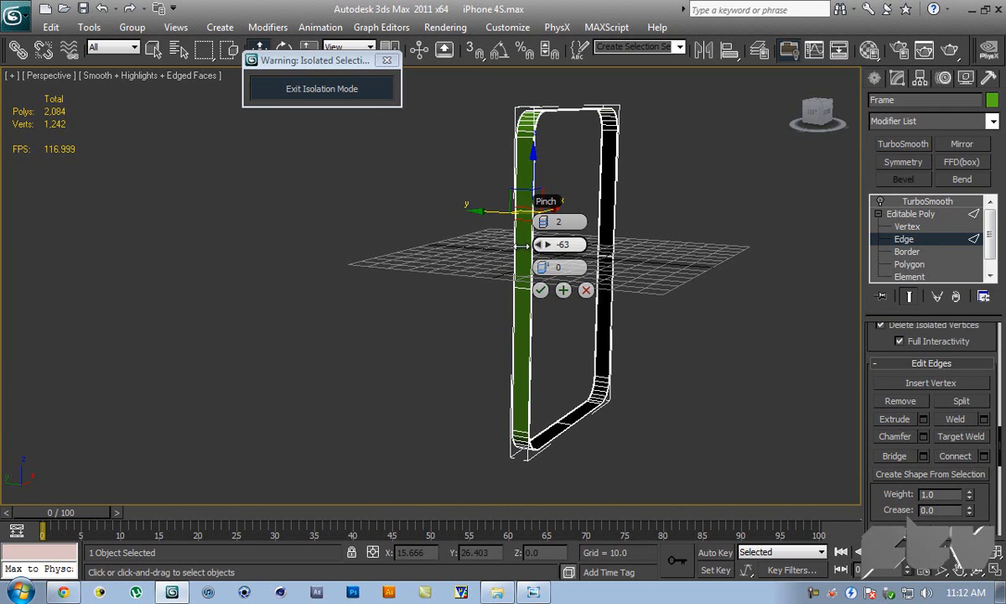
alt+middle_drag(613, 254, 581, 281)
scroll(658, 239, up, 5)
scroll(581, 273, up, 2)
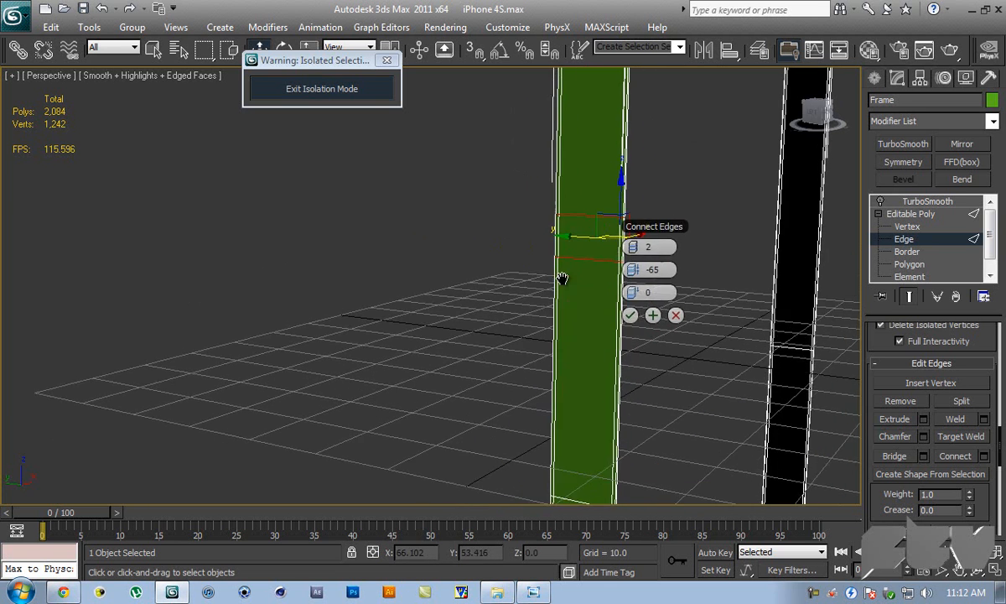
- Move the two connecting edges toward the frame's upper end with a slide of 383
scroll(570, 306, down, 5)
middle_drag(675, 316, 718, 247)
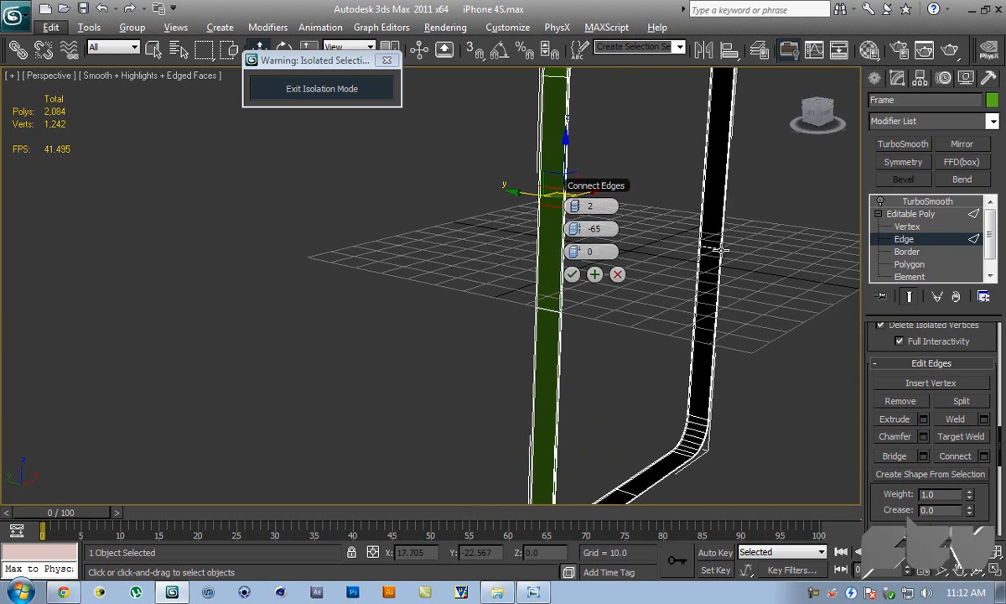
scroll(663, 235, down, 5)
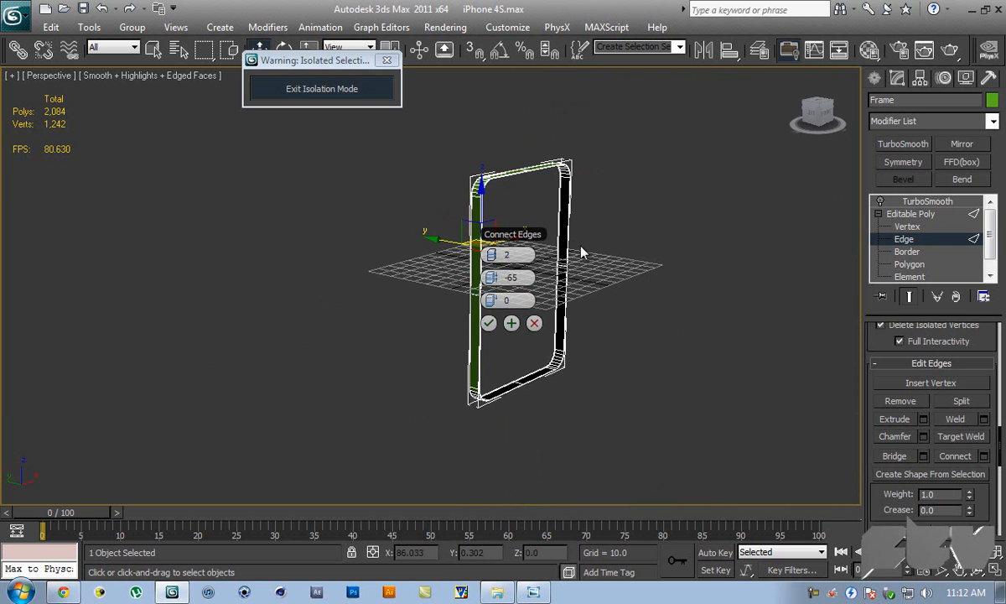
alt+middle_drag(606, 226, 618, 245)
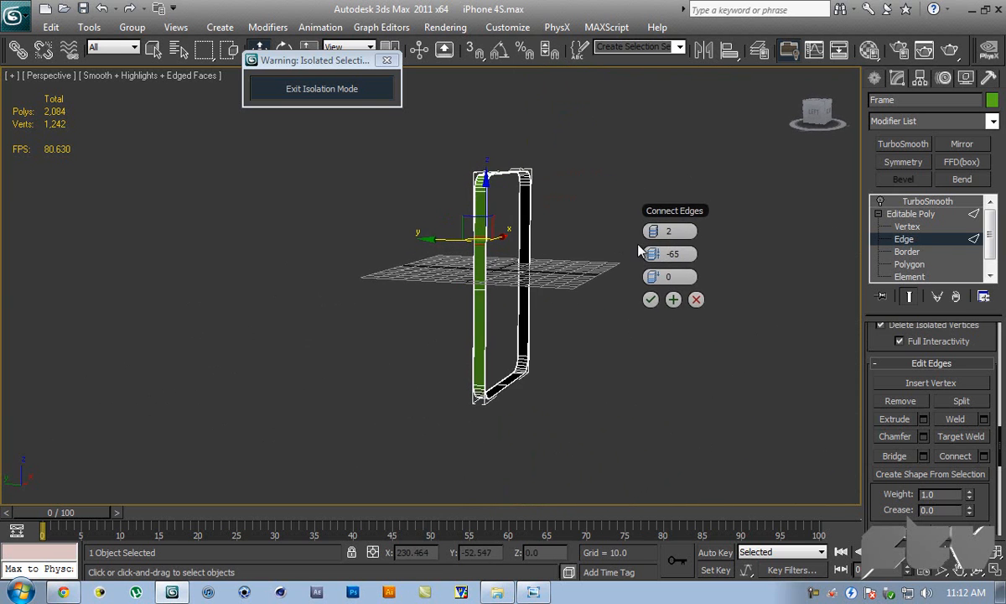
drag(656, 281, 904, 277)
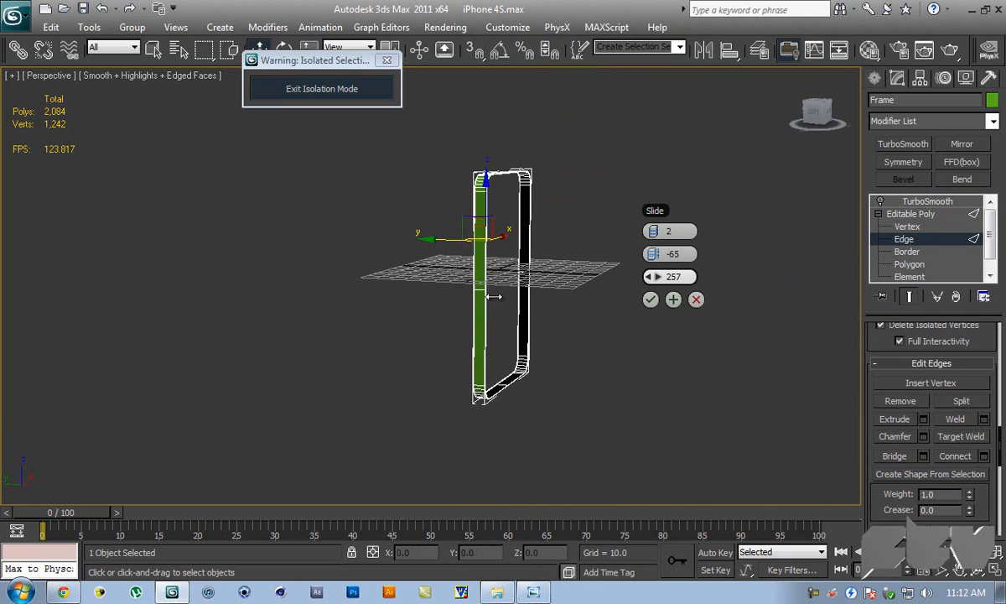
drag(846, 324, 868, 323)
middle_drag(483, 280, 493, 324)
scroll(494, 323, up, 8)
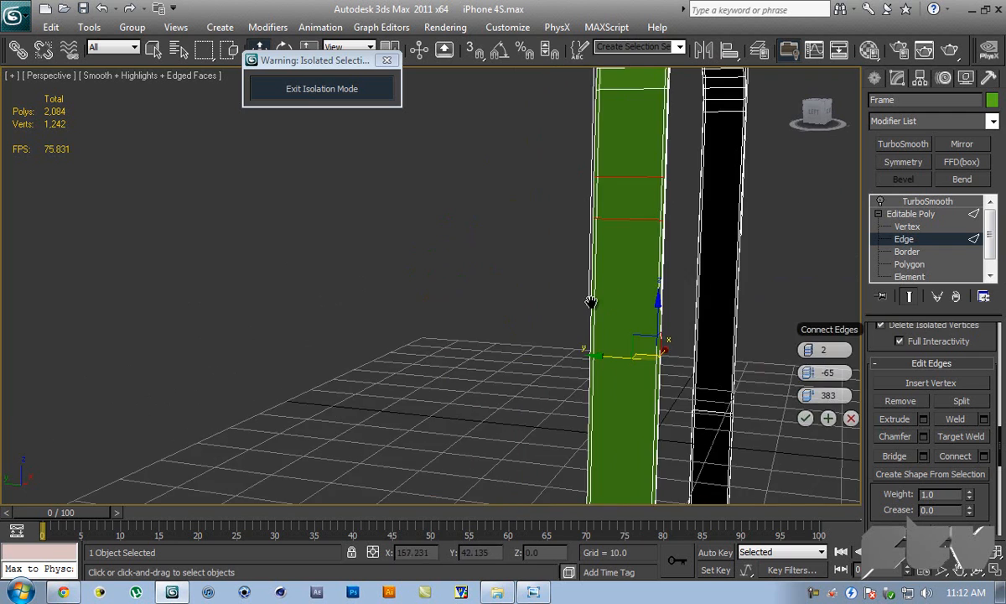
middle_drag(608, 294, 467, 302)
- Check the button position on the reference photo, set the connecting edges' slide to 227 and apply the connection
click(534, 591)
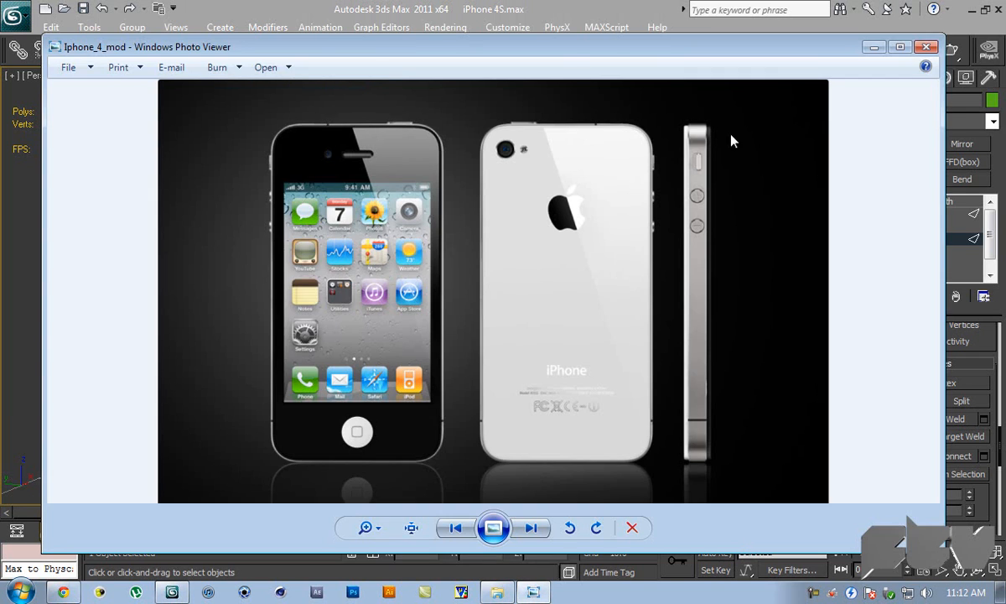
click(633, 7)
scroll(505, 300, down, 5)
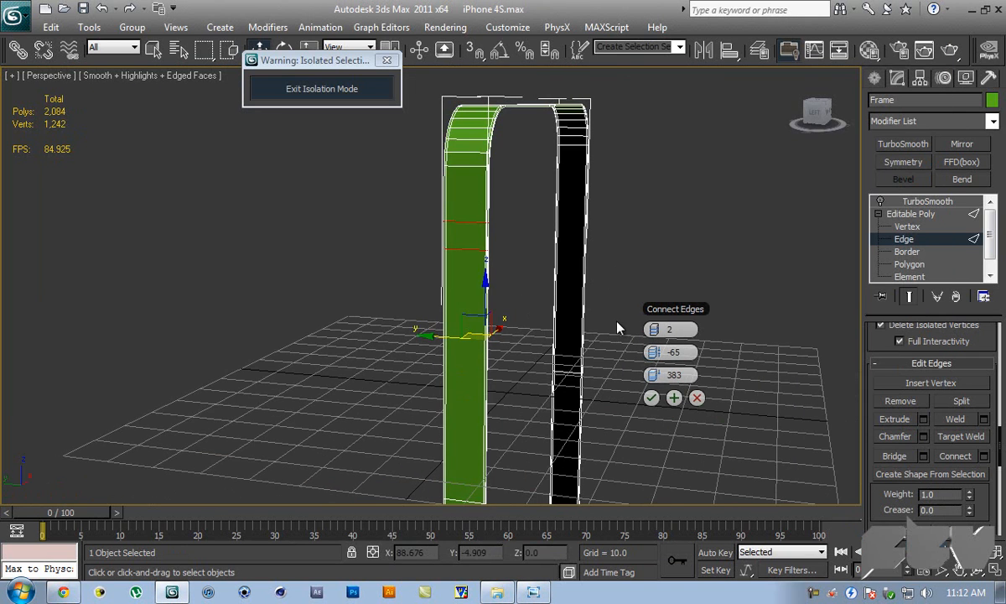
drag(653, 374, 262, 374)
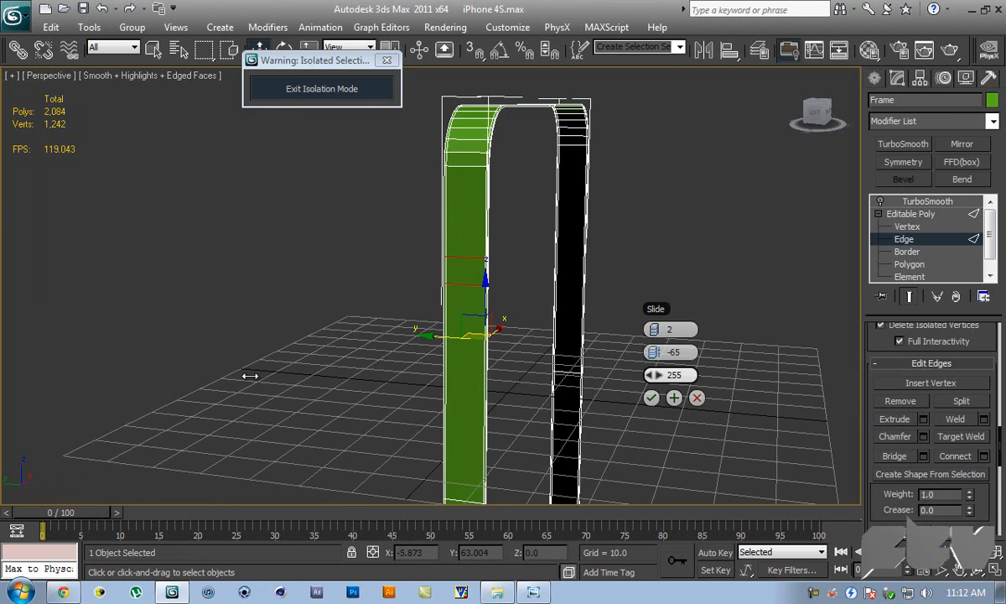
drag(208, 366, 172, 365)
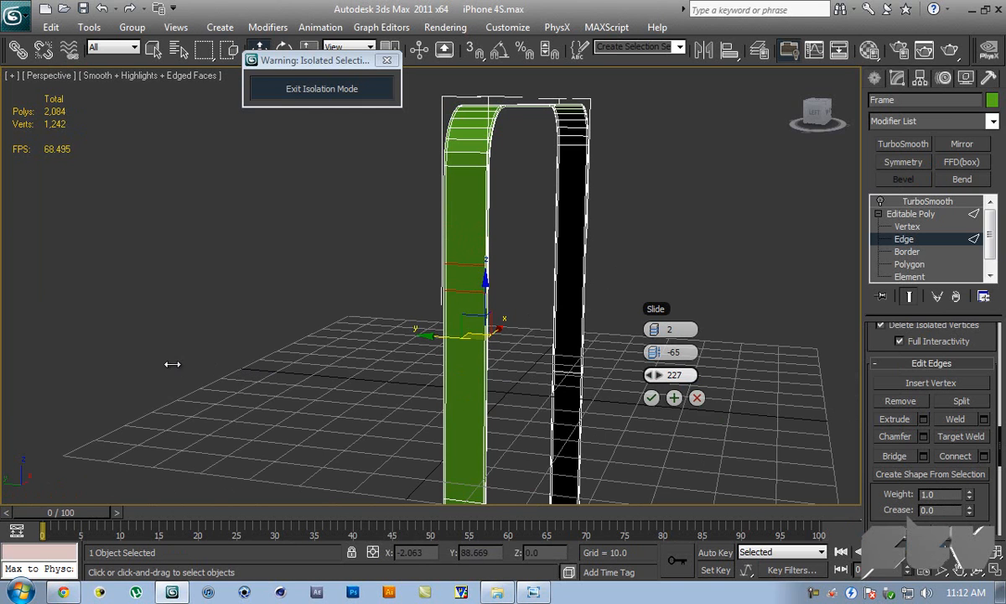
click(652, 398)
- Select the ring of edges crossing the frame's wide outer face and connect it with 1 segment, pinch 0 and slide 0
alt+middle_drag(603, 366, 658, 260)
click(652, 255)
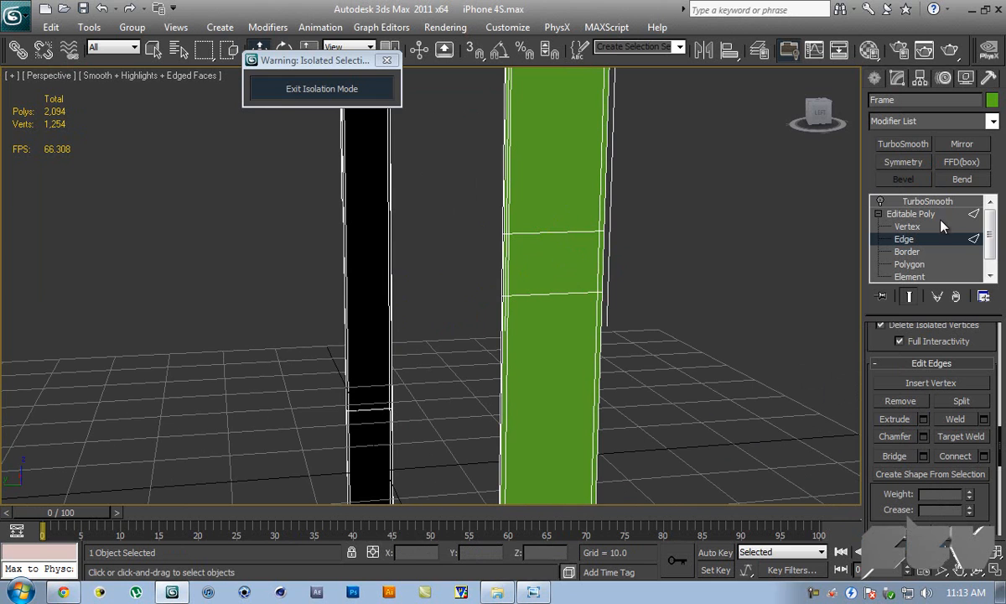
click(564, 231)
key(ctrl+z)
key(ctrl+z)
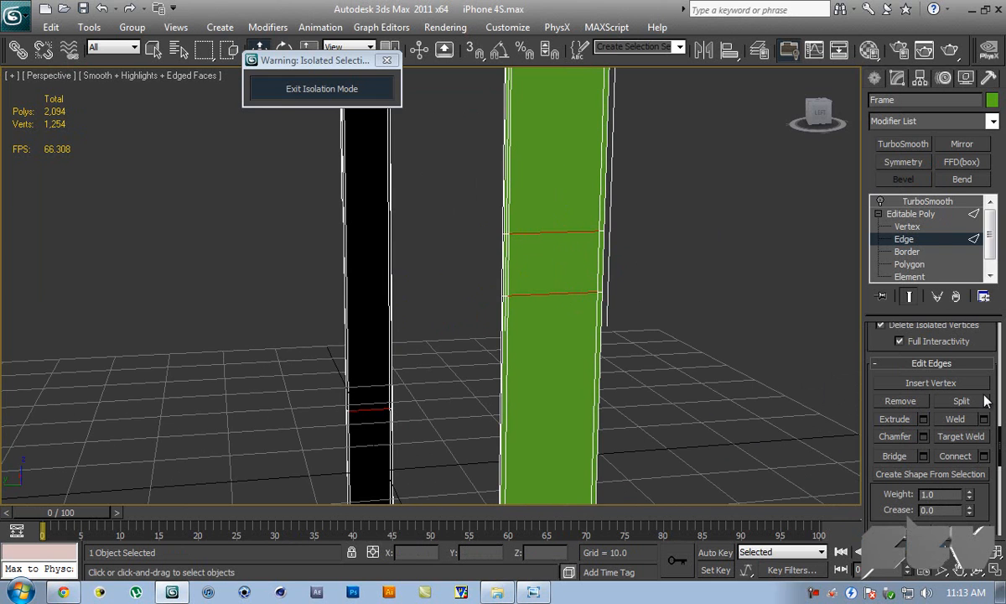
click(984, 457)
right_click(685, 451)
right_click(684, 429)
right_click(680, 474)
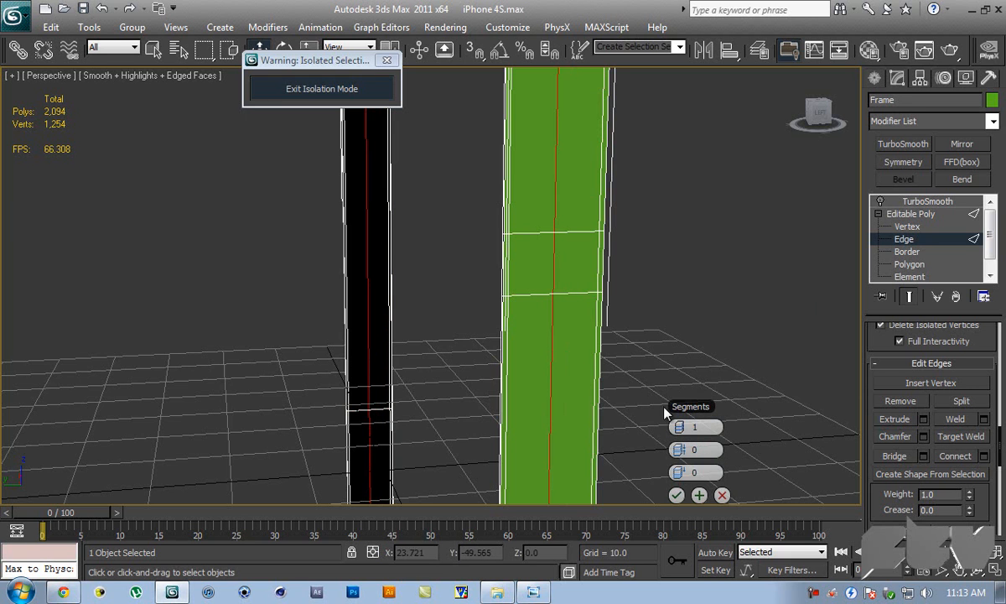
click(676, 497)
- Select the lengthwise edges between the two new cross edges and connect them through the middle with 1 segment
alt+middle_drag(697, 340, 686, 337)
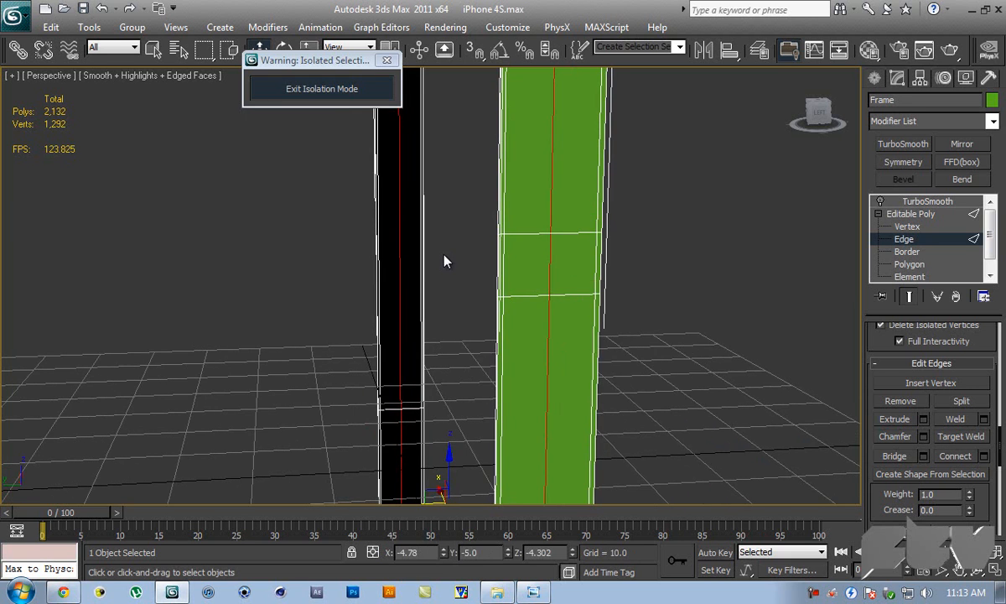
drag(481, 265, 687, 272)
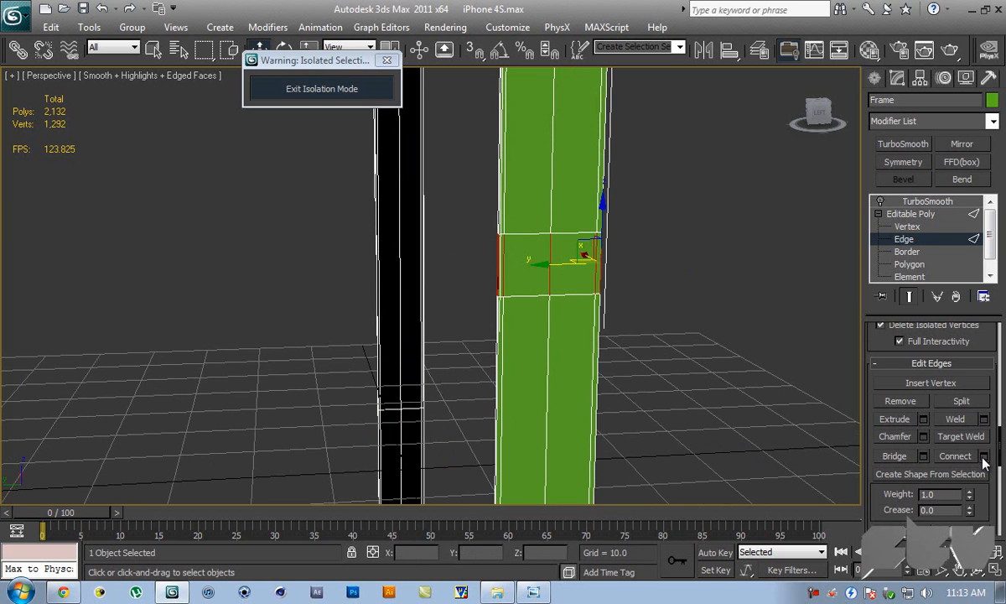
click(985, 456)
click(765, 320)
click(673, 277)
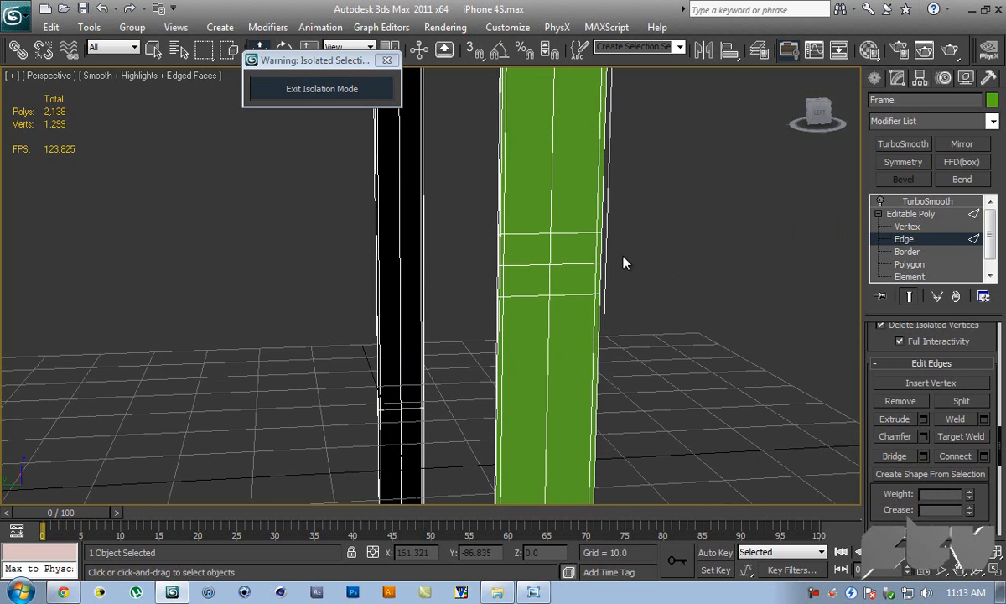
- At Vertex level, cut diagonal edges from the four inner corners of the button section to its centre vertex
alt+middle_drag(609, 281, 445, 227)
scroll(624, 288, up, 5)
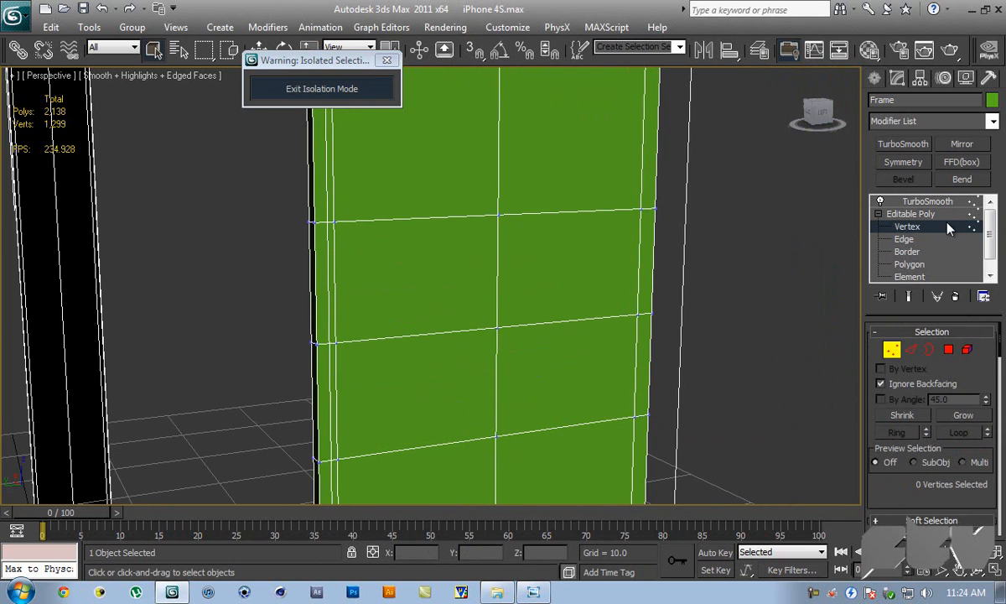
scroll(989, 373, down, 6)
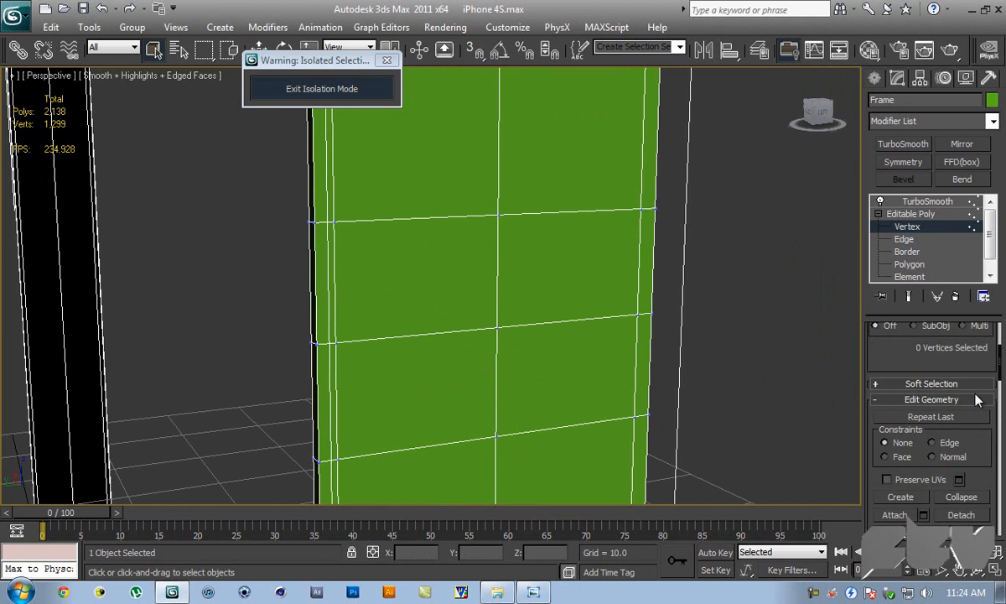
click(960, 366)
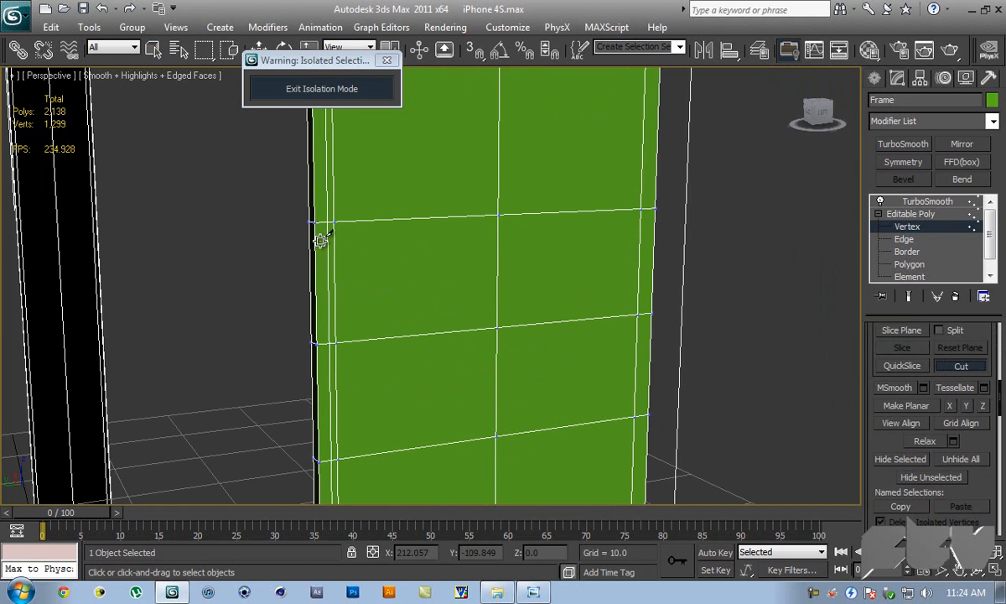
click(335, 219)
click(498, 326)
click(641, 208)
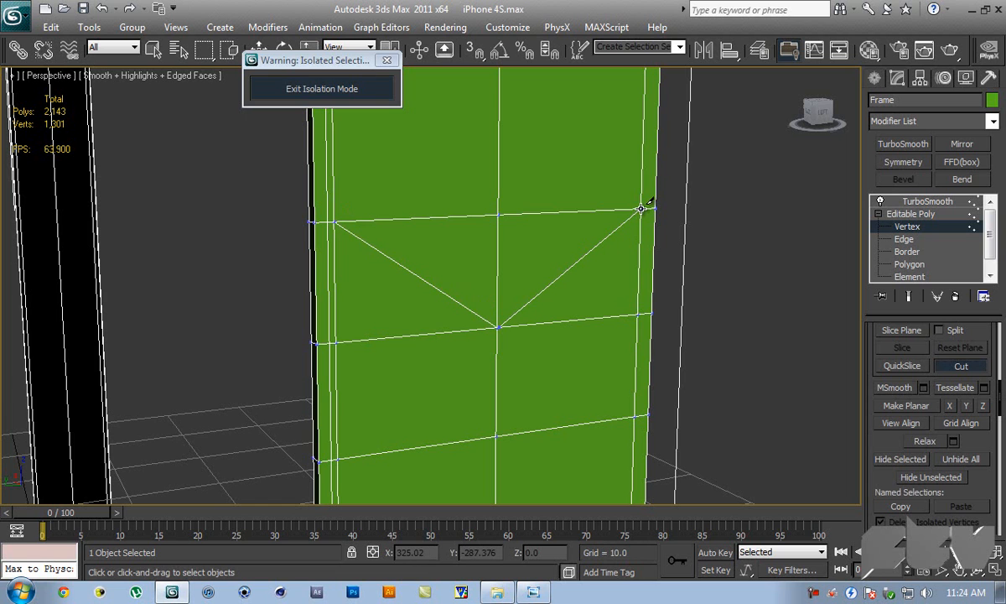
click(337, 459)
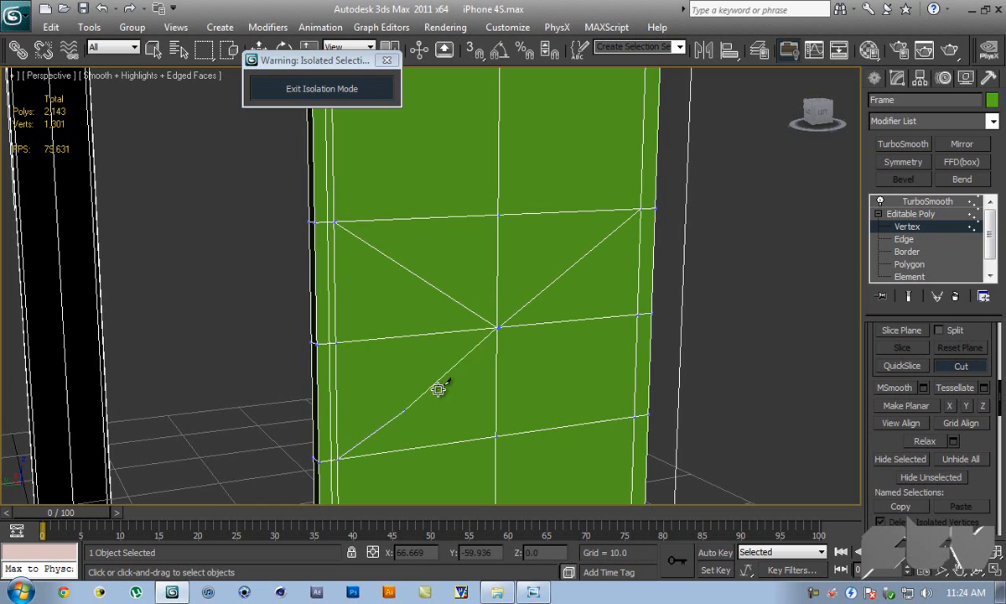
click(498, 327)
click(637, 414)
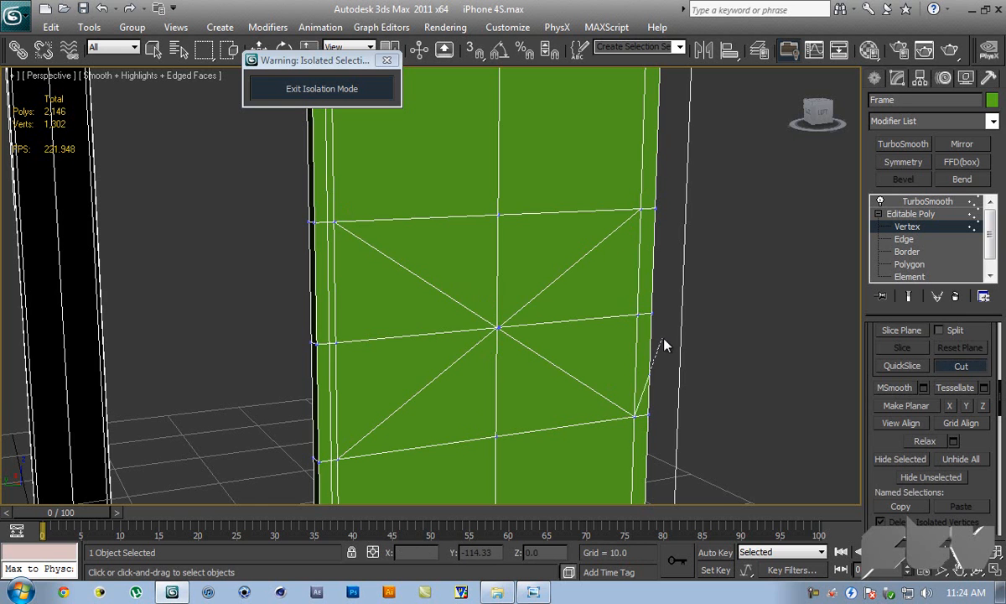
- Finish cutting and weld the vertices gathered at the centre of the button section
middle_drag(730, 295, 702, 279)
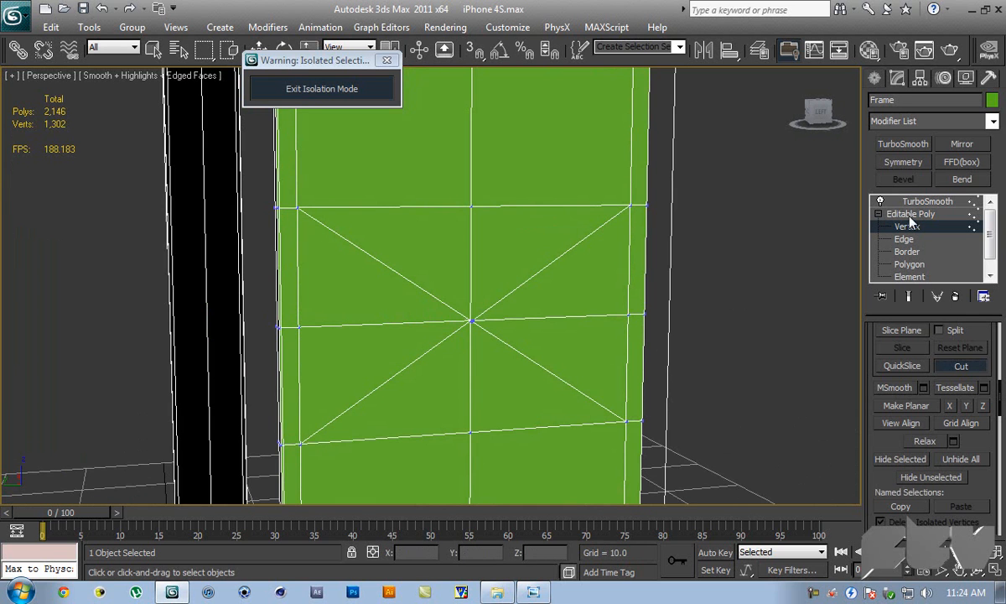
click(960, 366)
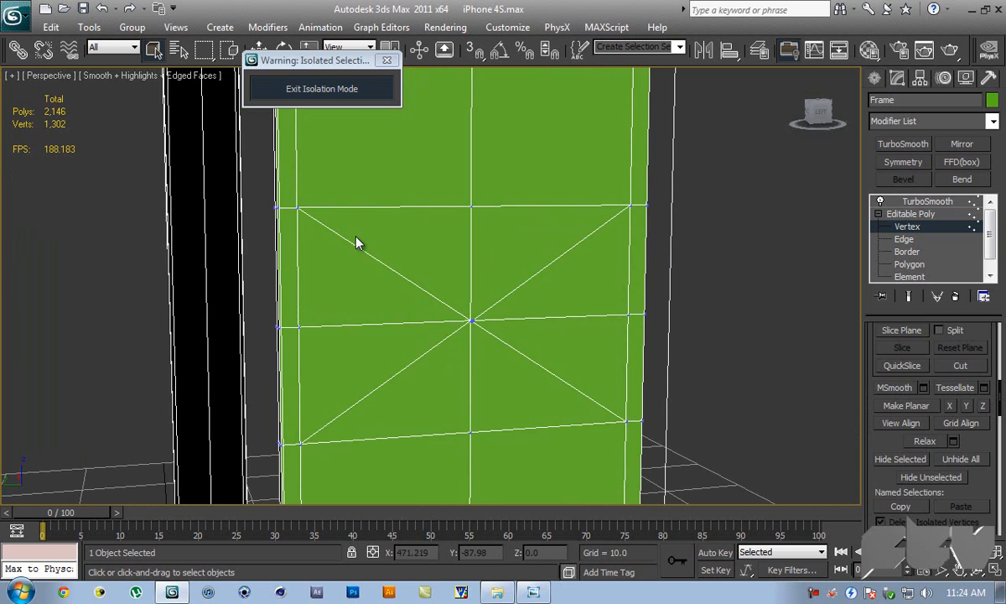
alt+middle_drag(687, 260, 618, 258)
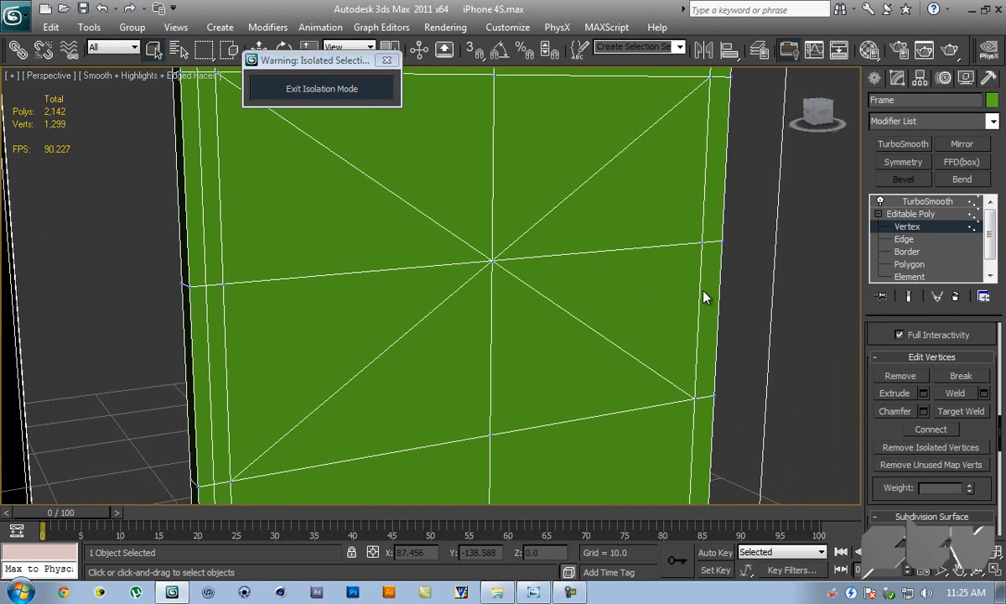
drag(464, 246, 520, 290)
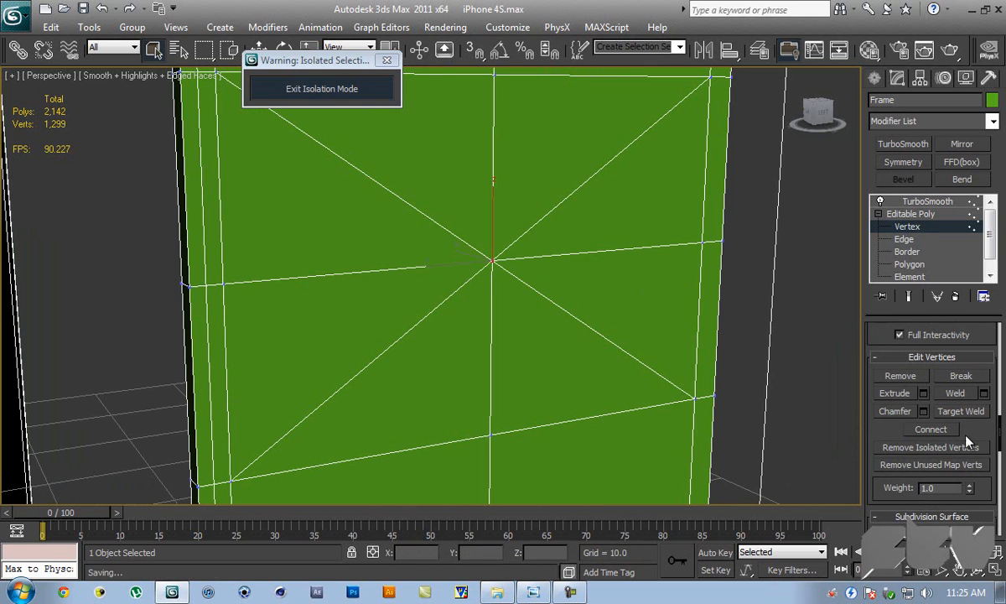
click(984, 394)
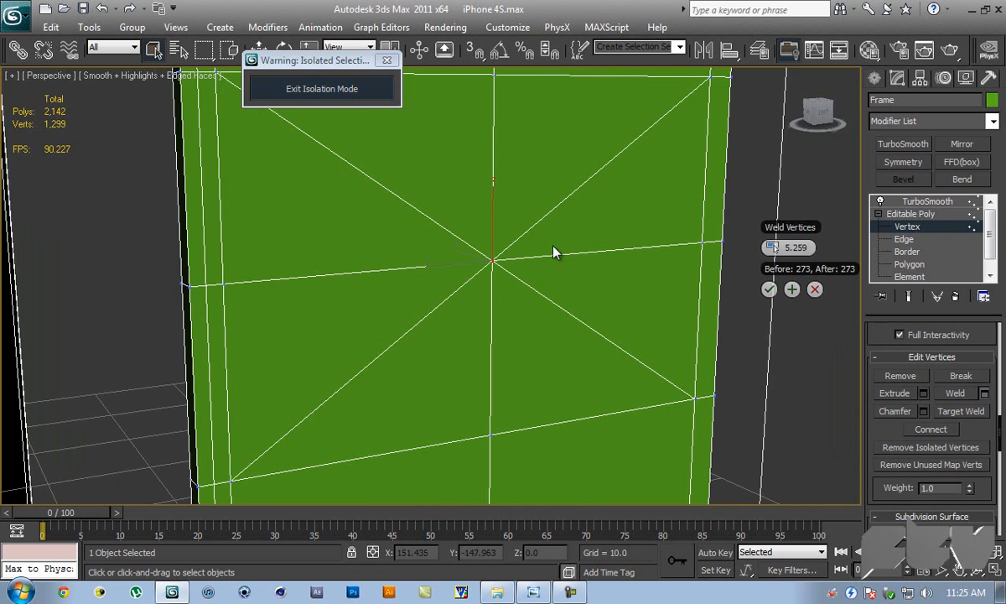
drag(769, 249, 770, 220)
click(767, 289)
alt+middle_drag(719, 276, 732, 272)
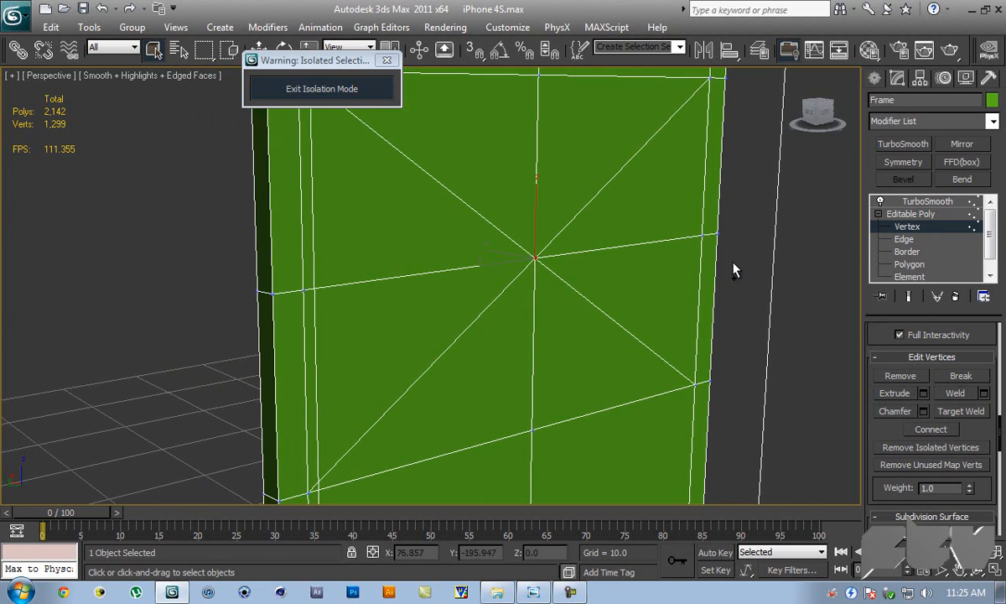
- Chamfer the button section's centre vertex into an octagon nearly spanning the section's height and save the file
click(904, 412)
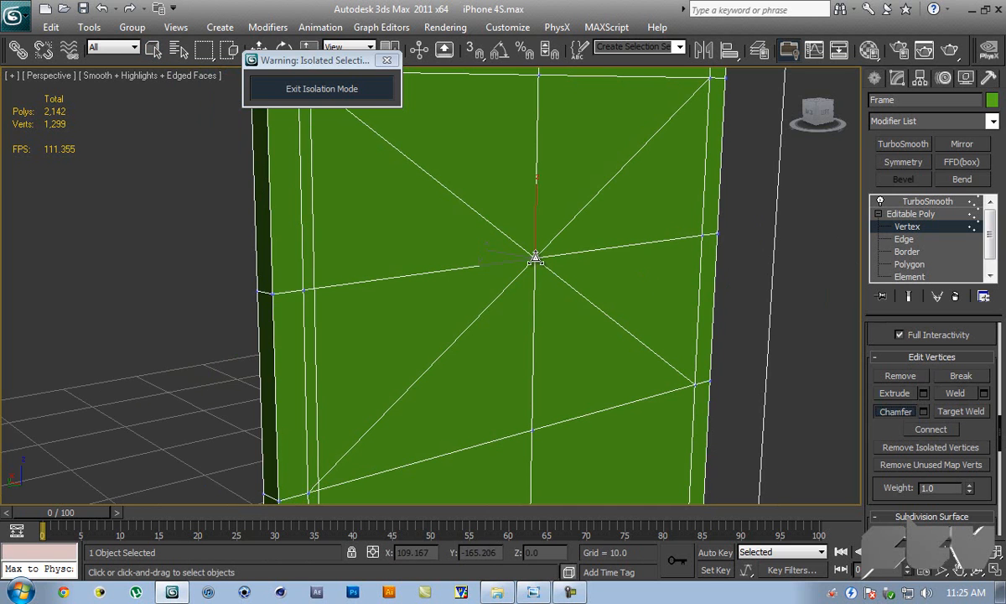
drag(533, 258, 537, 248)
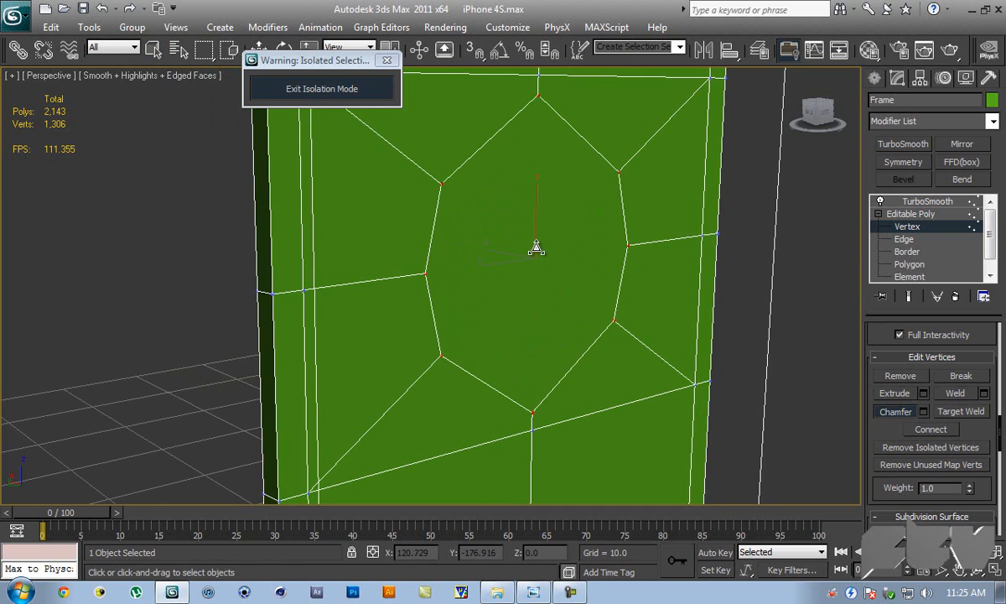
right_click(616, 233)
mouse_move(615, 233)
alt+middle_down()
mouse_move(621, 222)
mouse_move(608, 226)
alt+middle_up()
scroll(605, 221, down, 3)
key(ctrl+s)
alt+middle_drag(553, 248, 480, 240)
- Select the three vertices on each side of the octagon and scale them along Y to 153%
click(335, 257)
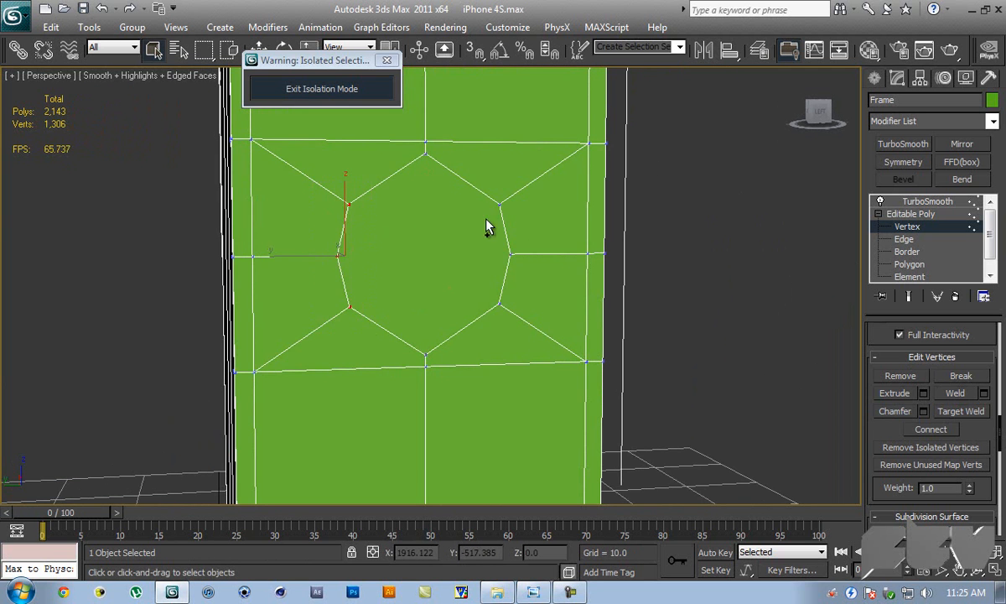
ctrl+drag(531, 265, 542, 321)
key(e)
key(r)
alt+middle_drag(451, 286, 433, 271)
drag(408, 279, 380, 284)
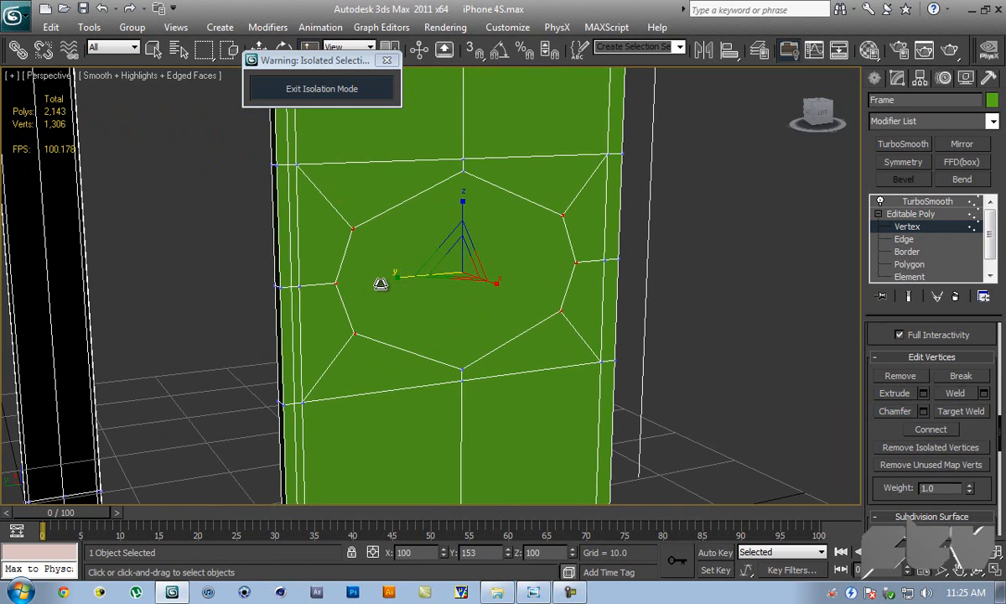
- Select the octagonal polygon and extrude it outward with a height of about 0.43
click(909, 264)
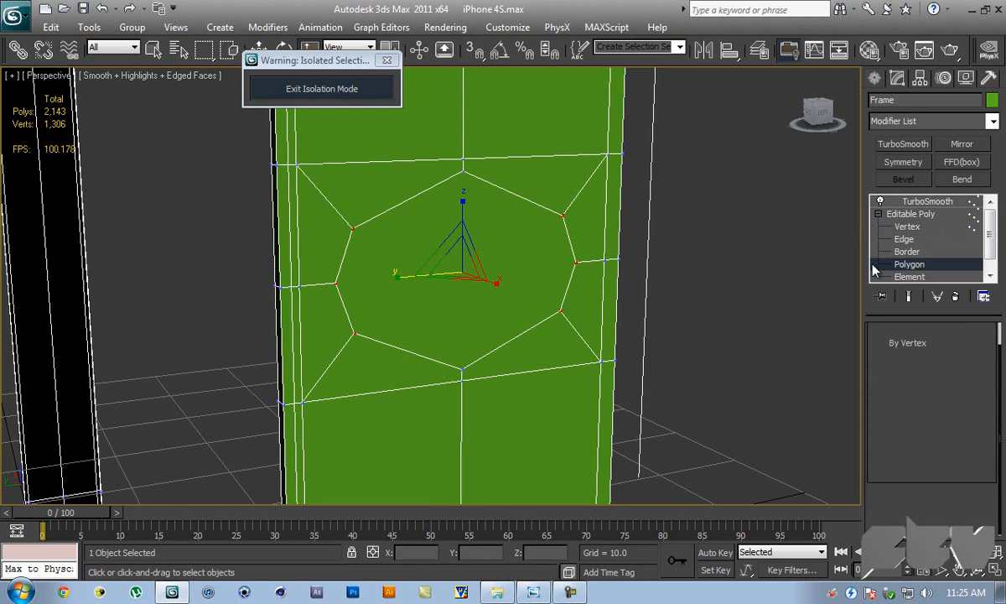
click(490, 283)
scroll(971, 391, down, 5)
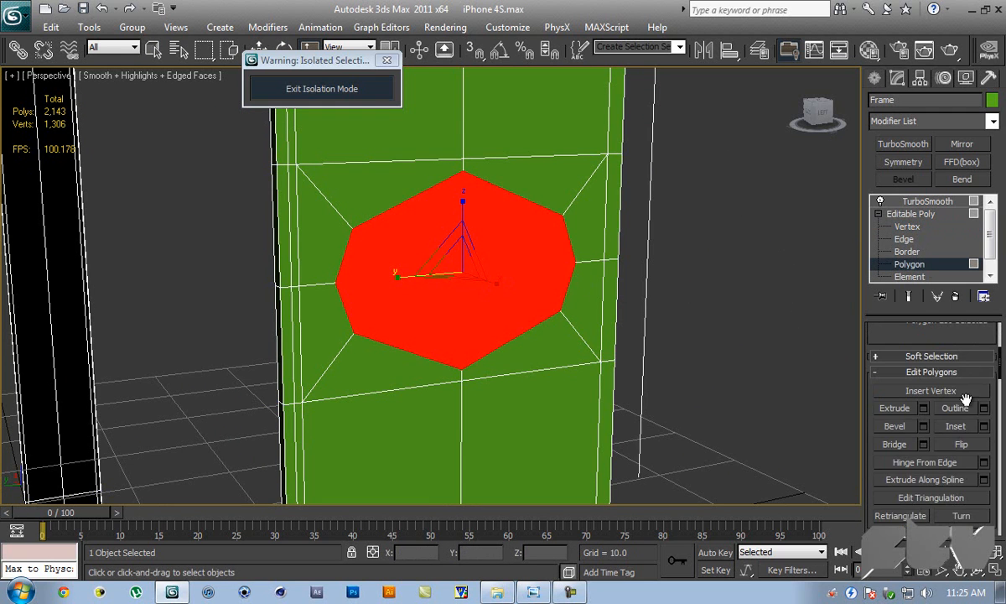
click(923, 408)
alt+middle_drag(632, 274, 809, 311)
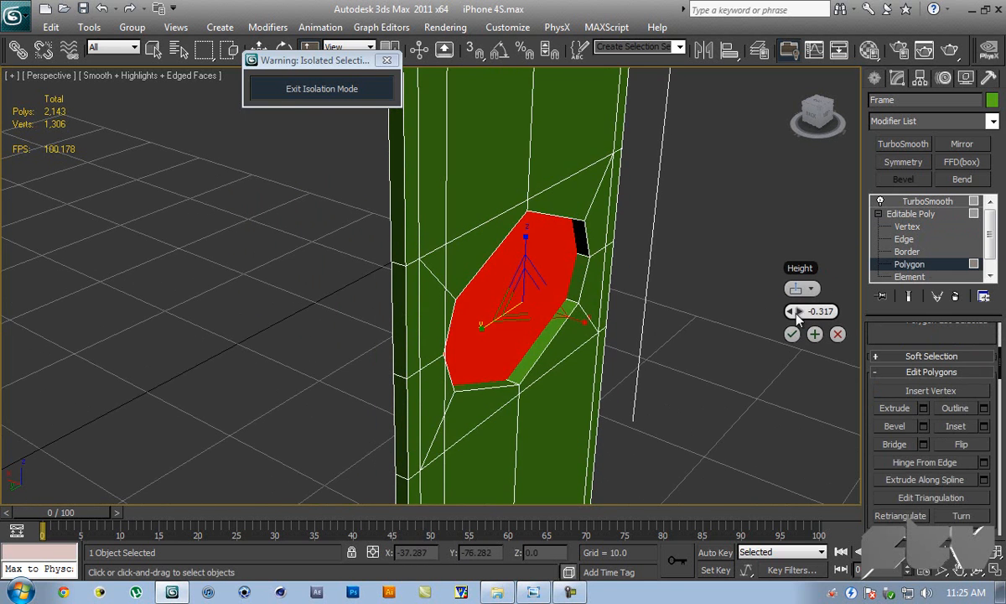
mouse_move(792, 311)
mouse_down()
mouse_move(793, 293)
mouse_move(793, 313)
mouse_up()
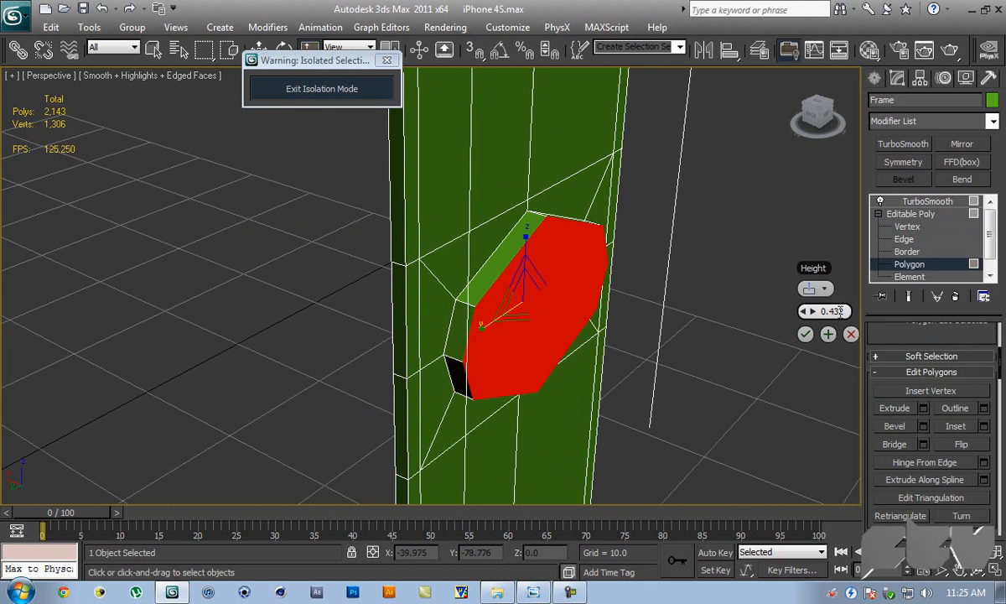
click(783, 334)
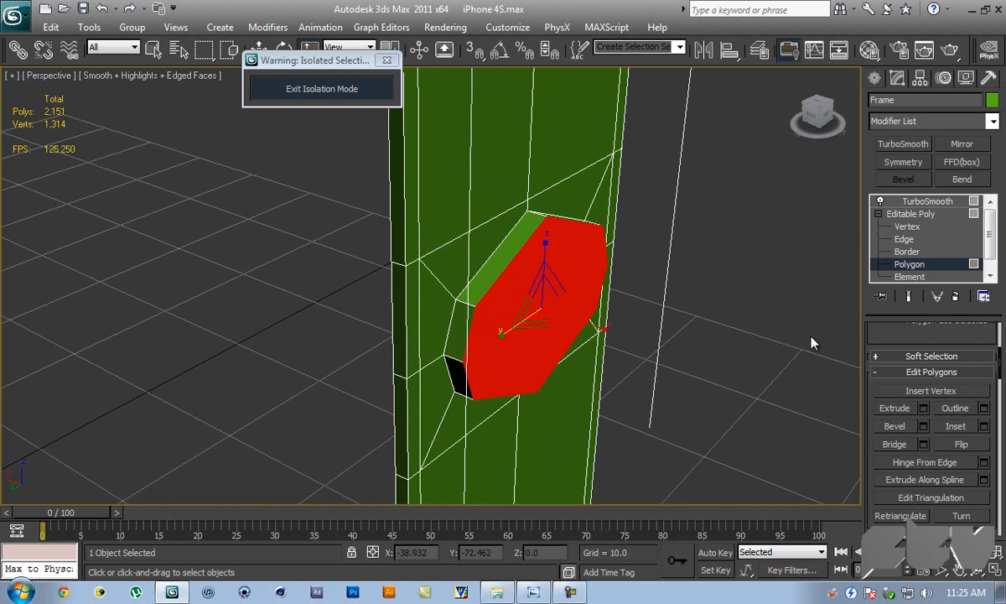
- Deselect the button polygon, save the file and set the frame's TurboSmooth iterations to 3
alt+middle_drag(847, 310, 683, 211)
click(665, 213)
scroll(681, 190, down, 5)
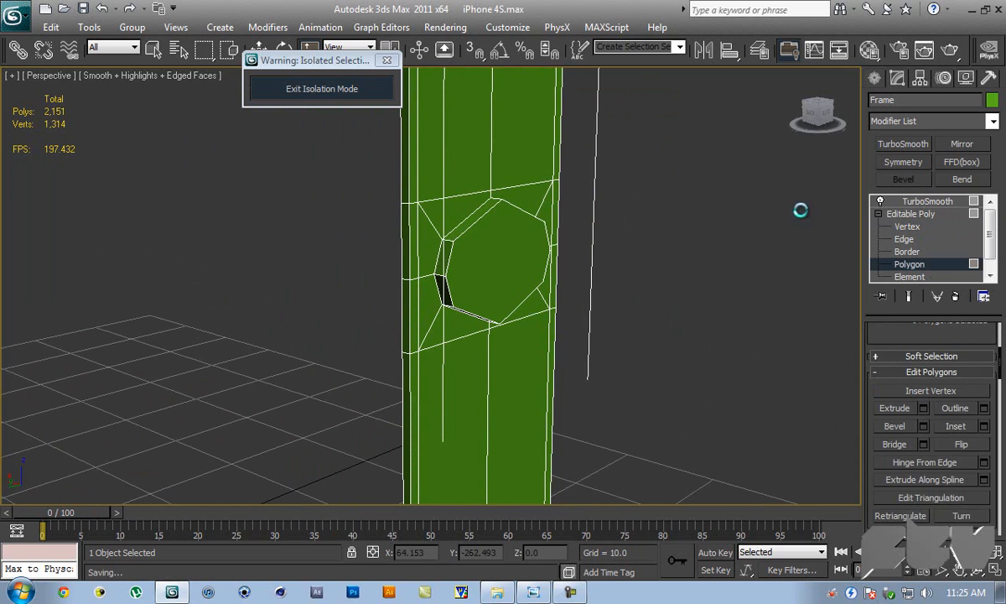
click(900, 214)
click(925, 202)
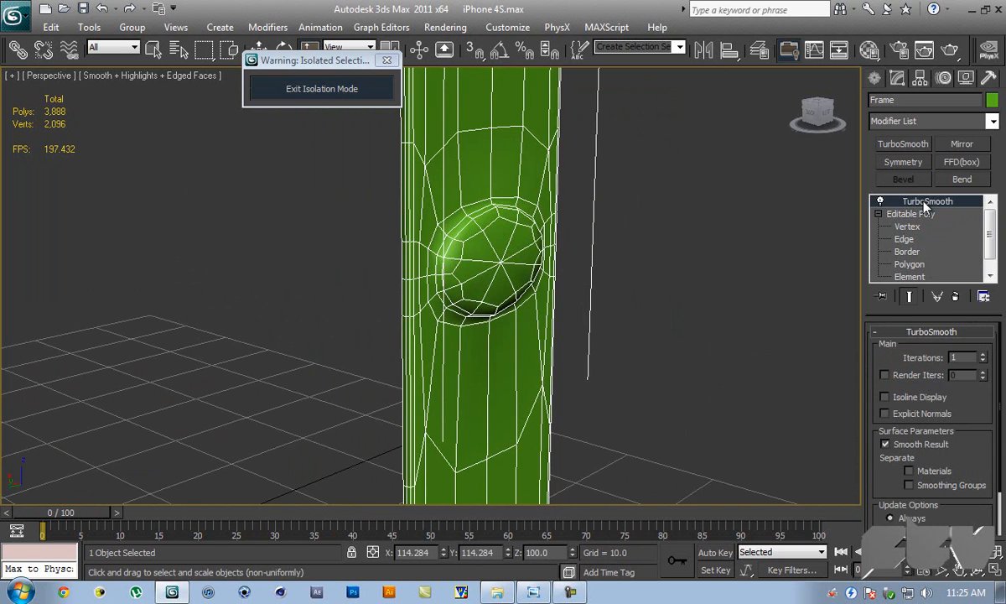
click(984, 355)
click(984, 355)
alt+middle_drag(654, 239, 674, 227)
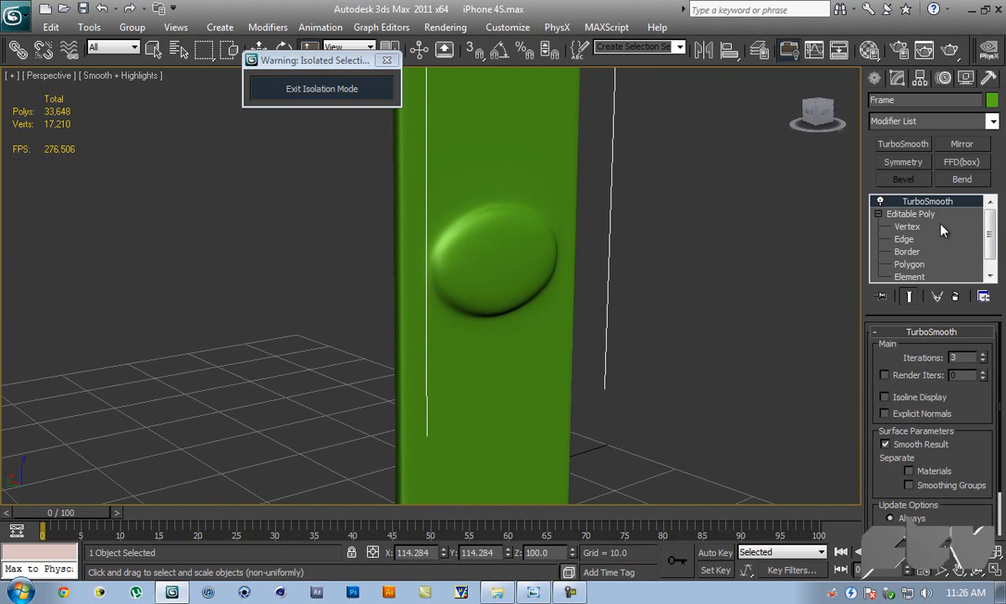
- Return to the Editable Poly's Polygon level and inset the button's octagonal front face by about 0.05
click(926, 214)
key(F4)
key(alt)
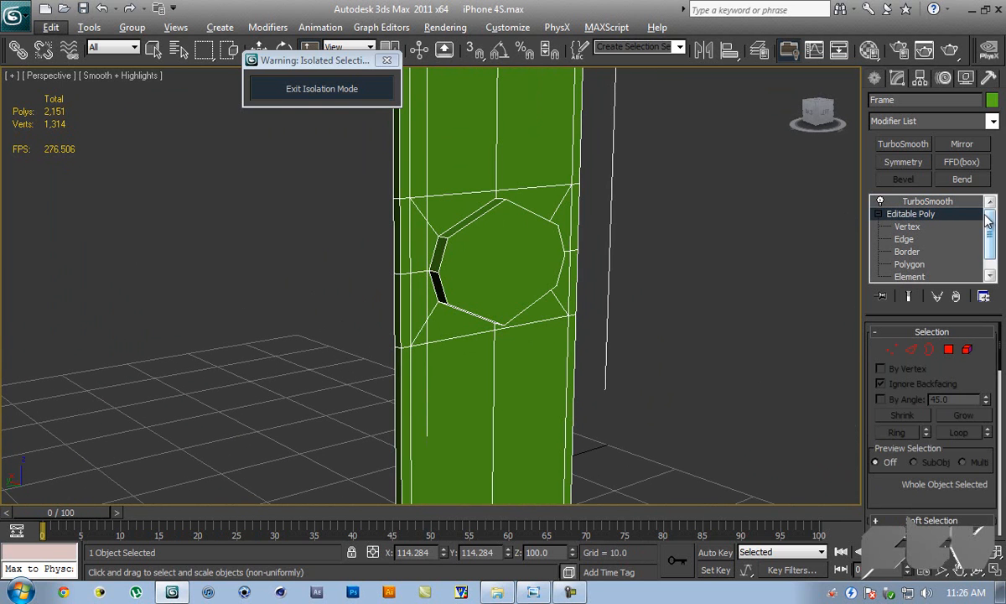
click(909, 264)
click(536, 245)
drag(965, 373, 968, 220)
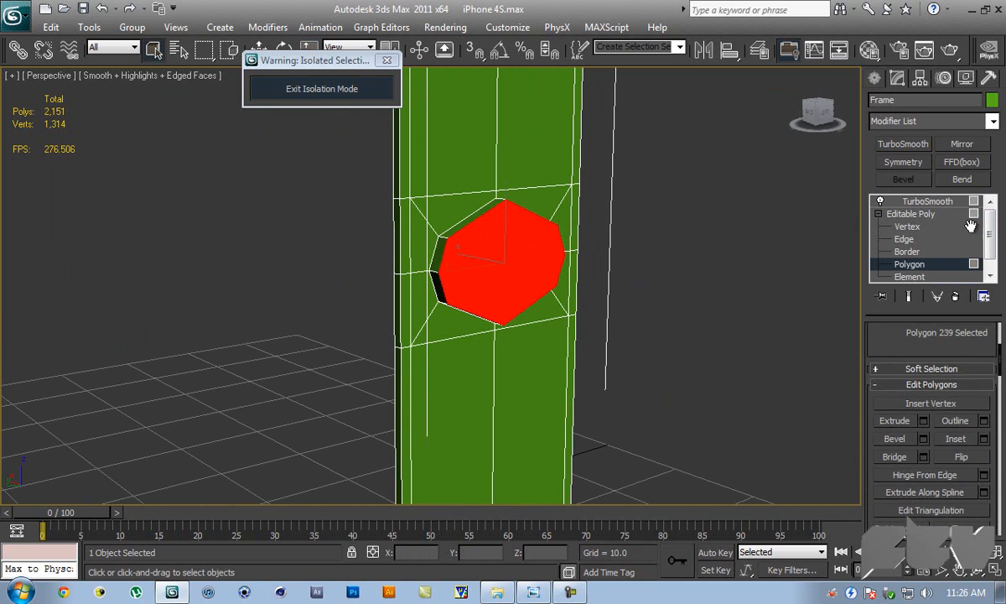
click(983, 435)
scroll(545, 245, up, 2)
drag(807, 273, 807, 272)
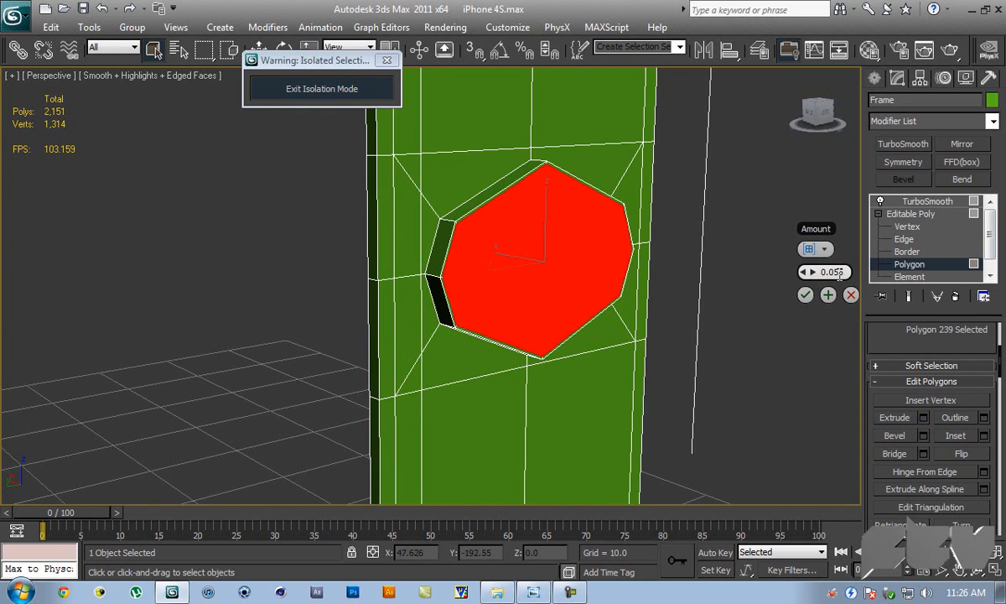
click(784, 295)
alt+middle_drag(785, 295, 848, 238)
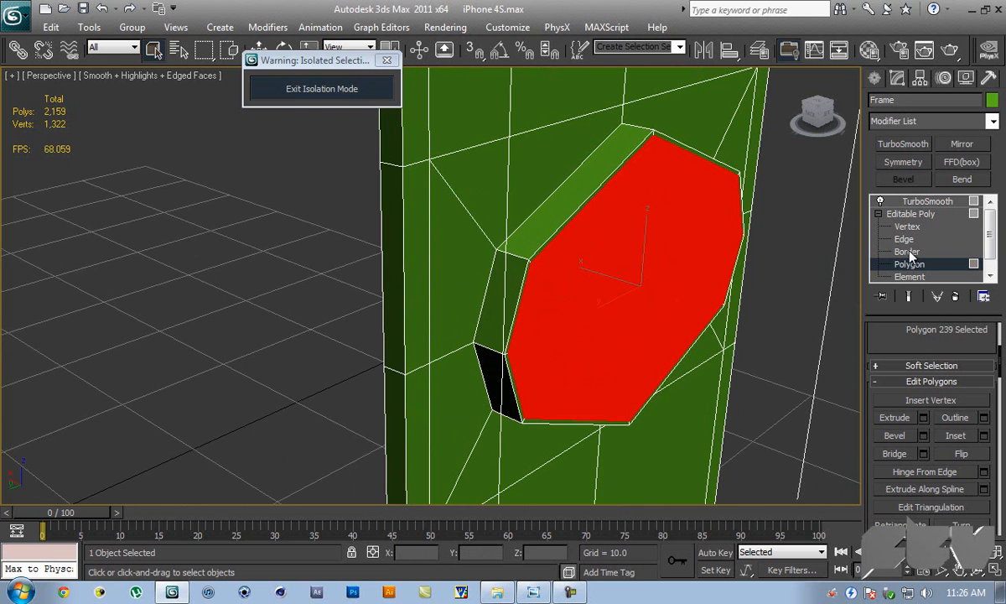
- Select the ring of edges along the button's side wall and connect it with 2 segments, pinch 80 and slide 0
key(2)
shift+click(519, 265)
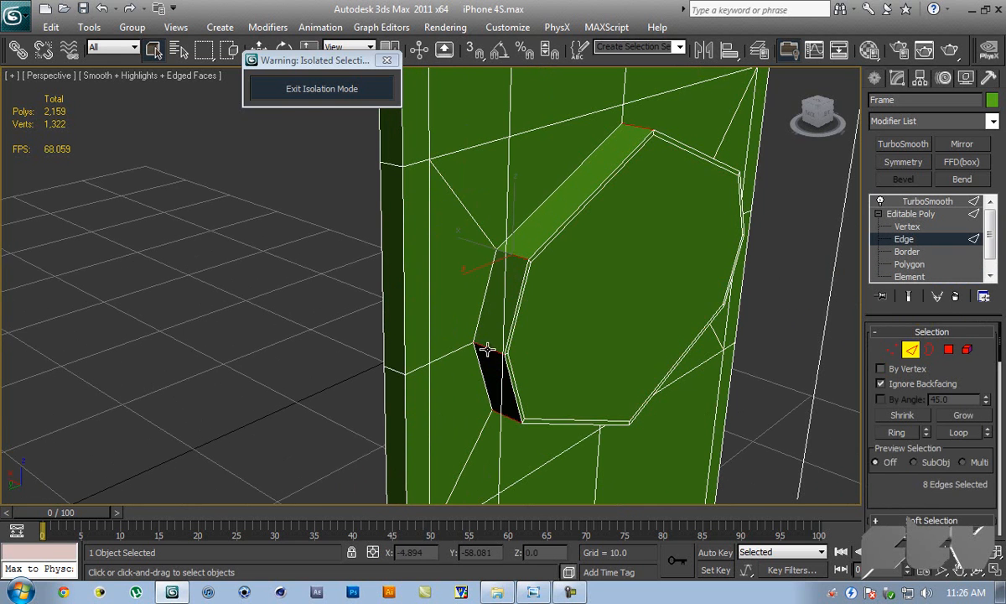
scroll(990, 369, down, 15)
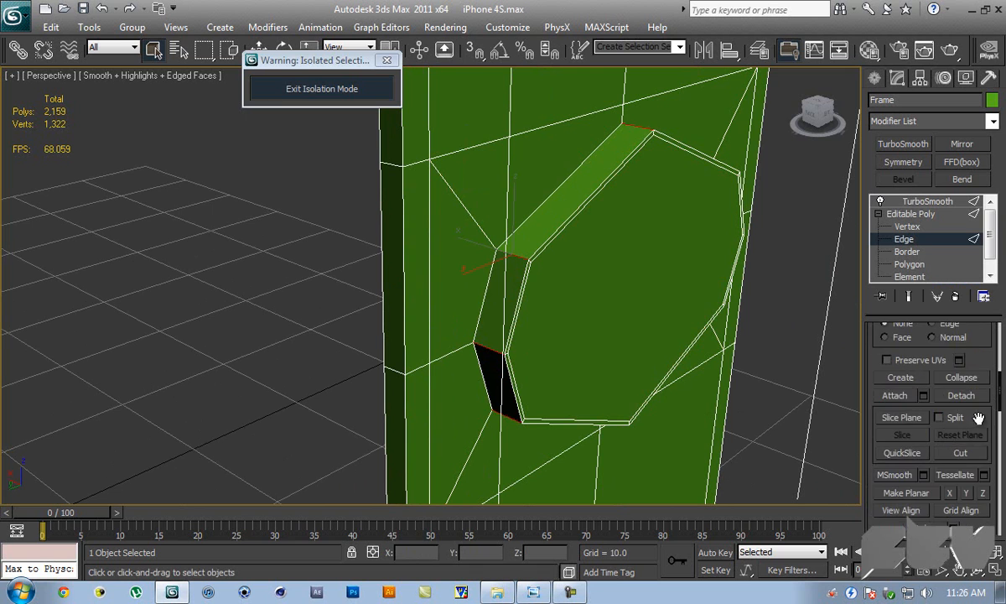
scroll(979, 383, down, 4)
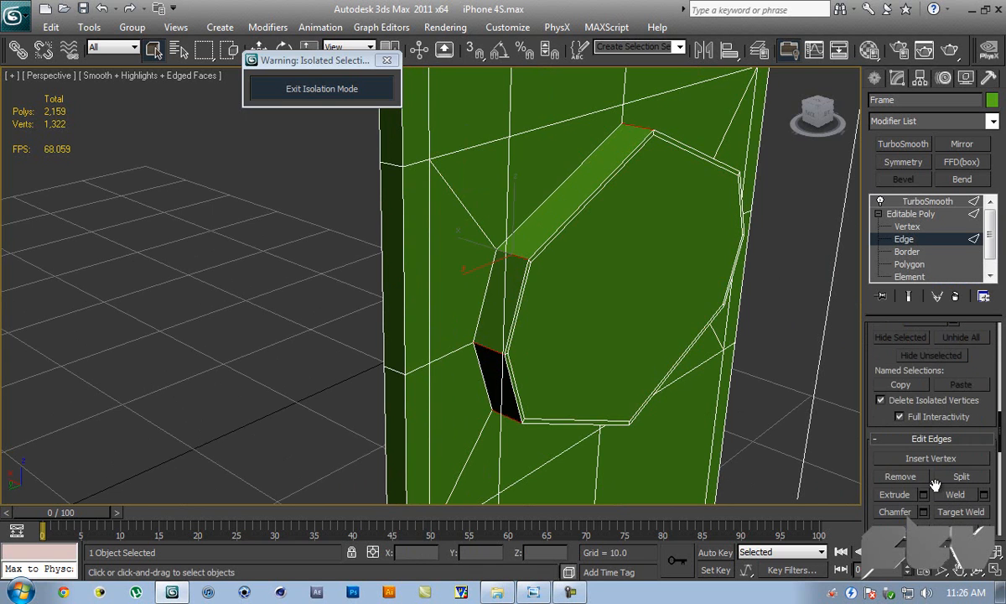
scroll(981, 399, down, 5)
click(977, 410)
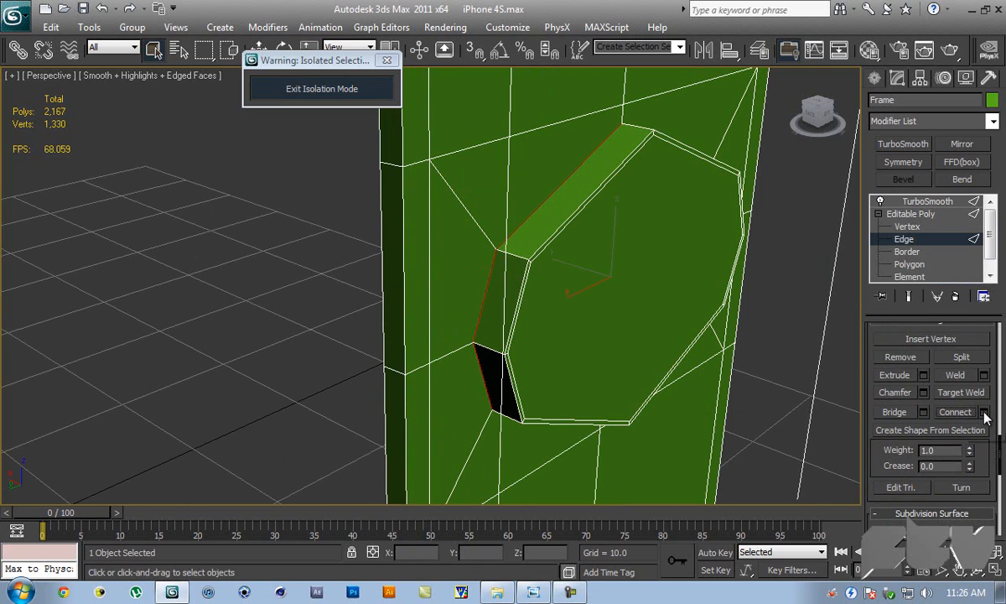
click(984, 413)
click(808, 241)
right_click(806, 286)
mouse_move(807, 263)
mouse_down()
mouse_move(957, 260)
mouse_move(39, 258)
mouse_move(4, 301)
mouse_up()
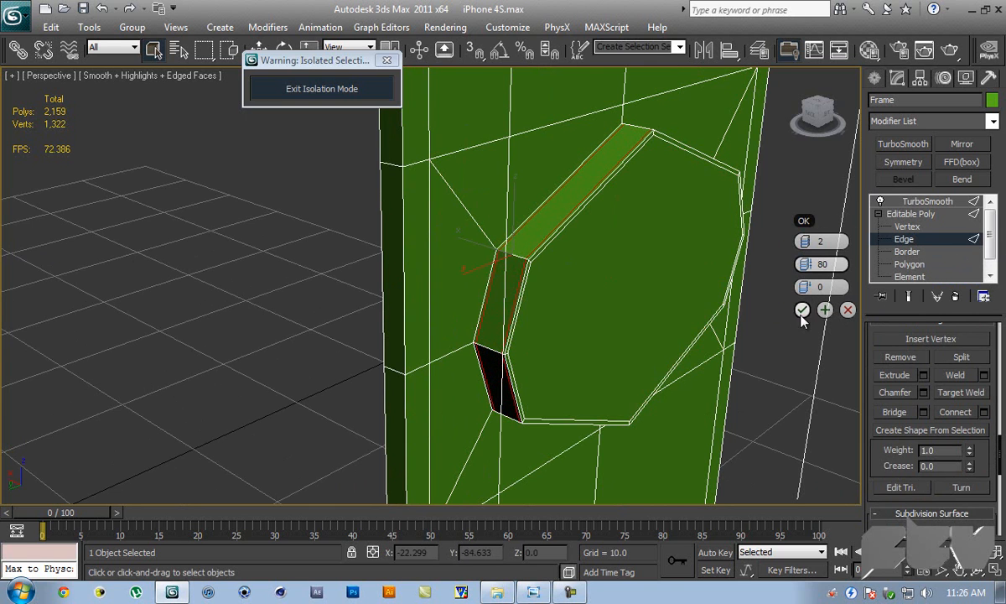
click(824, 310)
- Inspect the button under TurboSmooth with the edge display turned off
alt+middle_drag(761, 280, 748, 262)
click(905, 214)
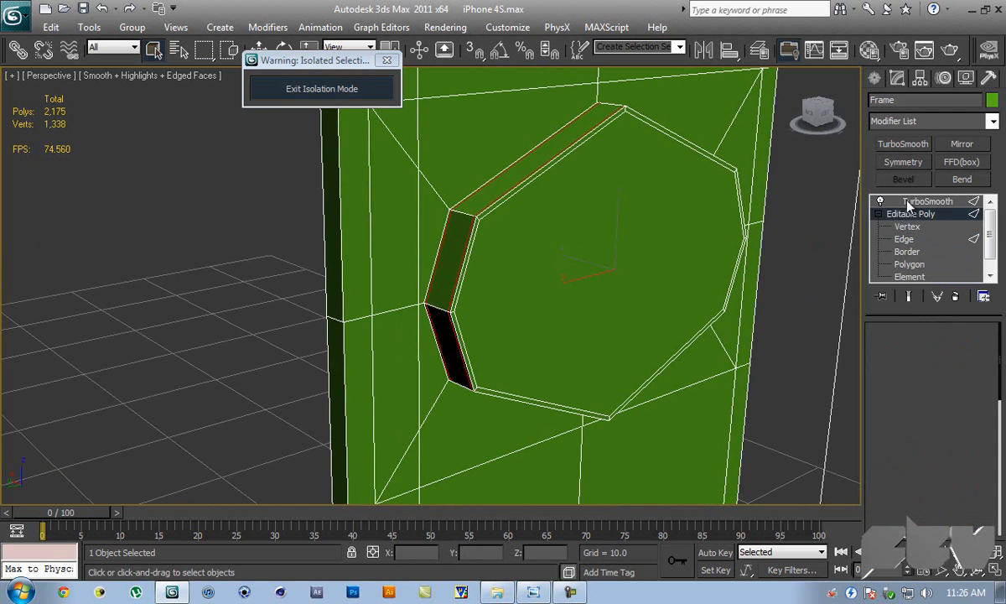
click(917, 203)
click(215, 209)
key(F4)
middle_drag(437, 294, 554, 269)
click(557, 269)
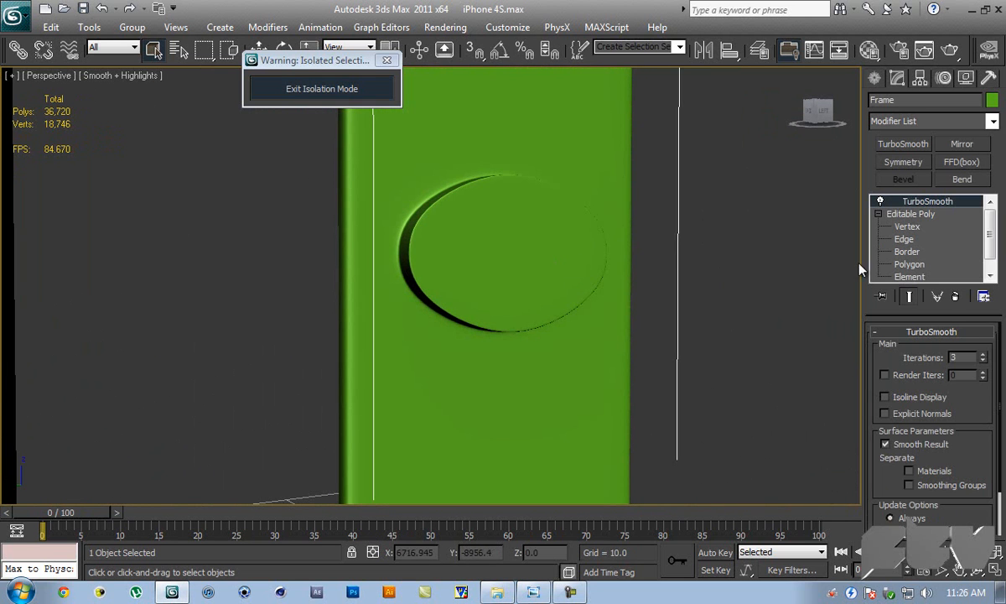
- At Vertex level, select the vertices on both sides of the button's octagon
key(F4)
click(907, 226)
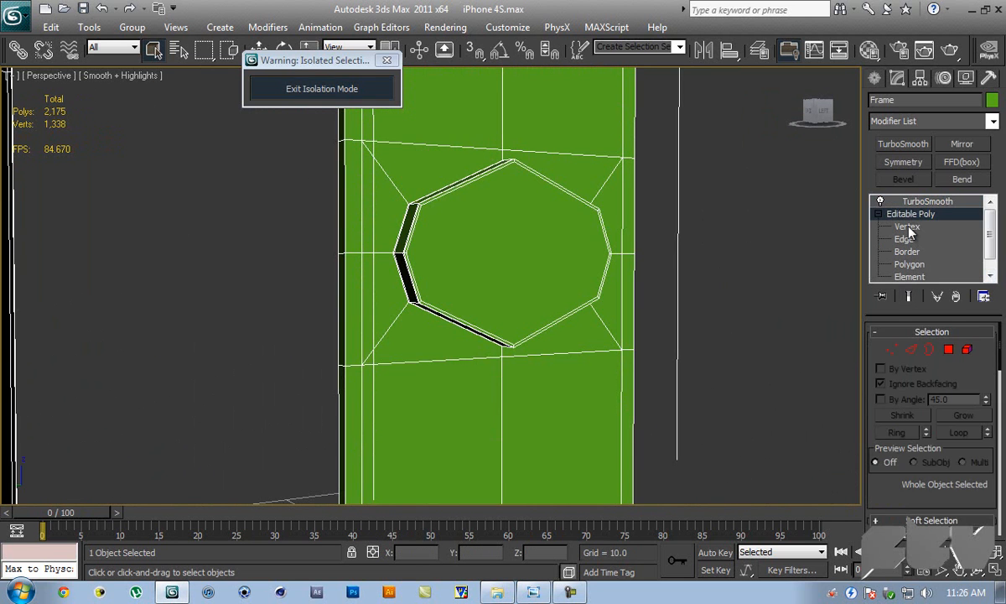
drag(419, 312, 433, 324)
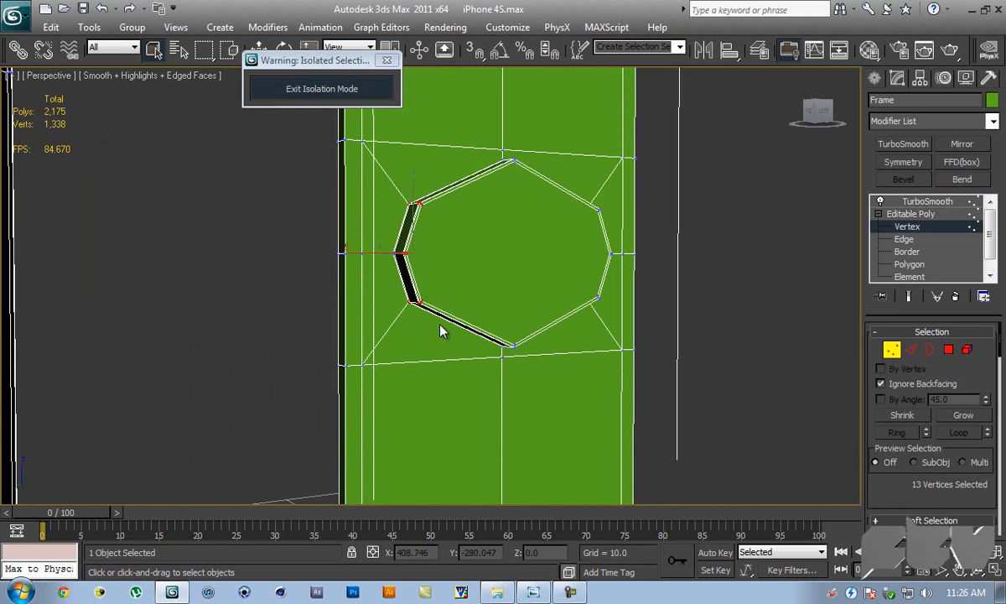
alt+middle_drag(459, 210, 560, 252)
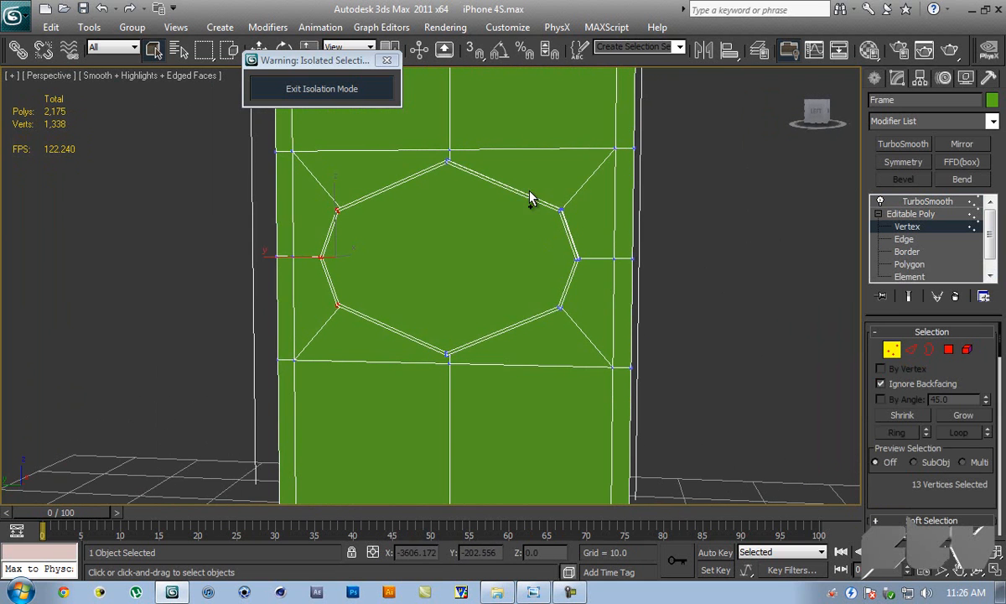
alt+middle_drag(616, 319, 655, 321)
- Show the smoothed end result, try scaling the selected side vertices along Y, undo it and hide the end result
click(908, 297)
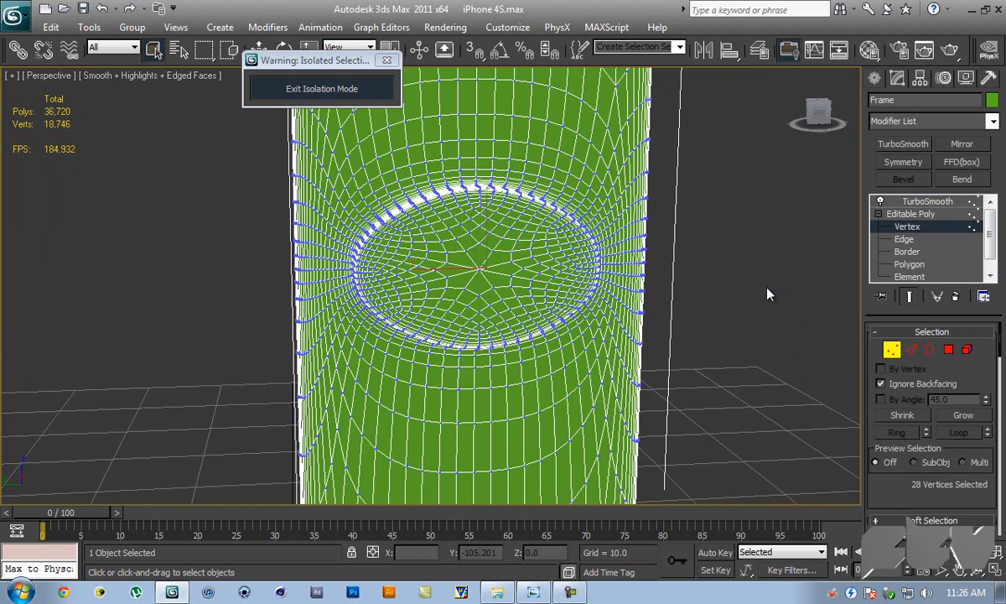
key(F4)
key(w)
drag(431, 273, 554, 285)
key(ctrl+z)
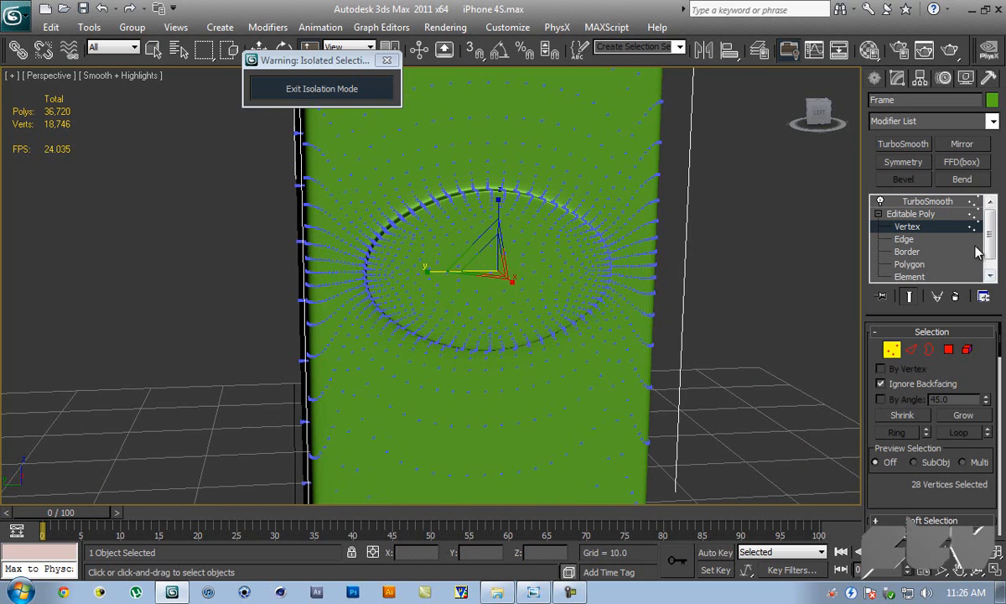
click(909, 296)
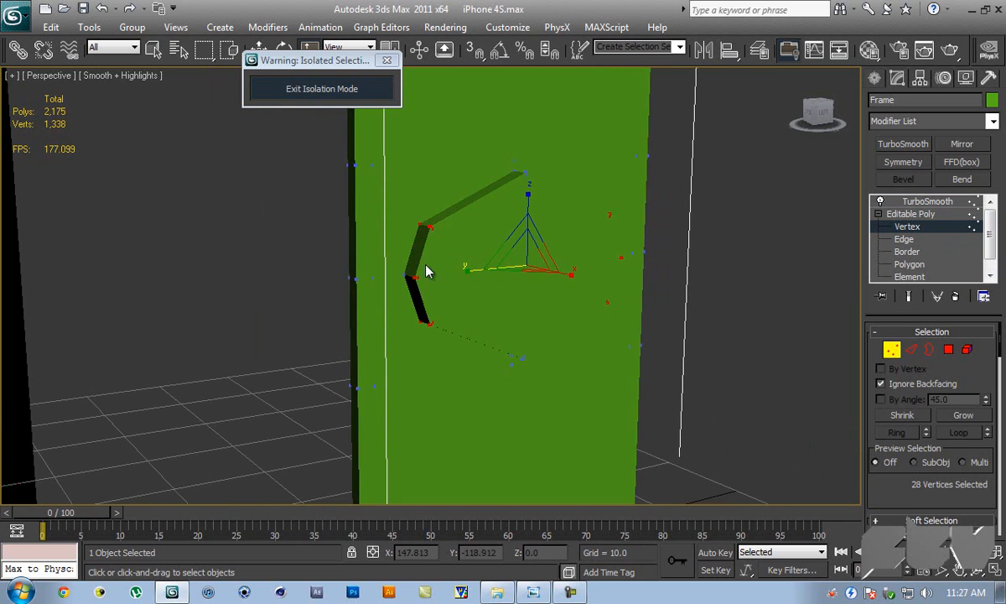
- Show the smoothed end result and widen the button by scaling the selected side vertices along the Y axis
click(908, 296)
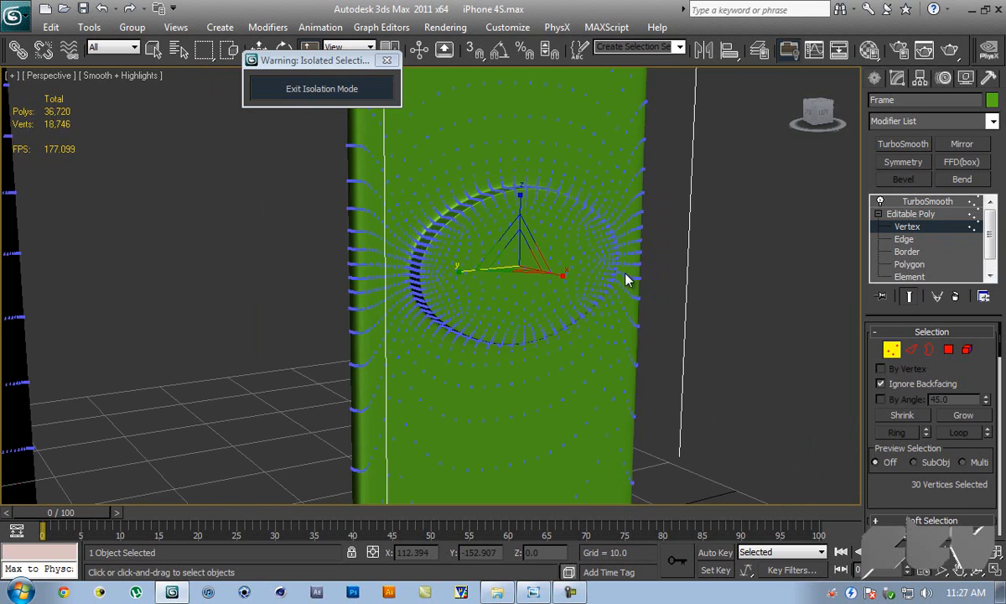
drag(492, 266, 460, 274)
alt+middle_drag(554, 267, 514, 274)
scroll(514, 274, down, 4)
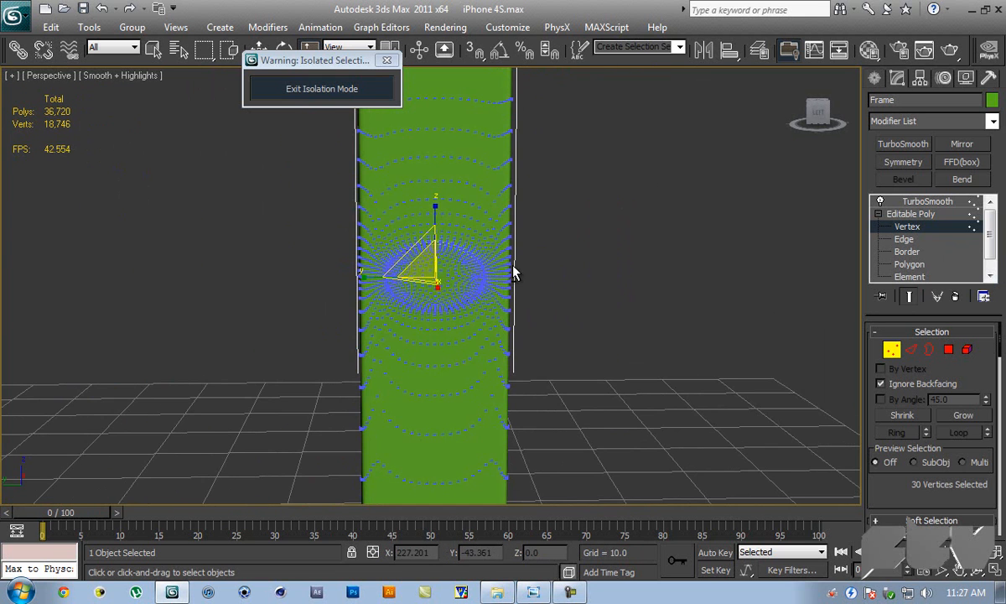
- Clear the vertex selection, return to the Editable Poly object level and save the scene
click(713, 255)
click(912, 216)
alt+middle_drag(658, 241, 678, 217)
scroll(668, 216, down, 4)
key(ctrl+s)
- Examine the smoothed oval button on the frame's side from several distances and angles
middle_drag(589, 254, 605, 209)
scroll(613, 223, down, 4)
scroll(620, 224, up, 5)
scroll(613, 265, up, 2)
scroll(602, 341, up, 2)
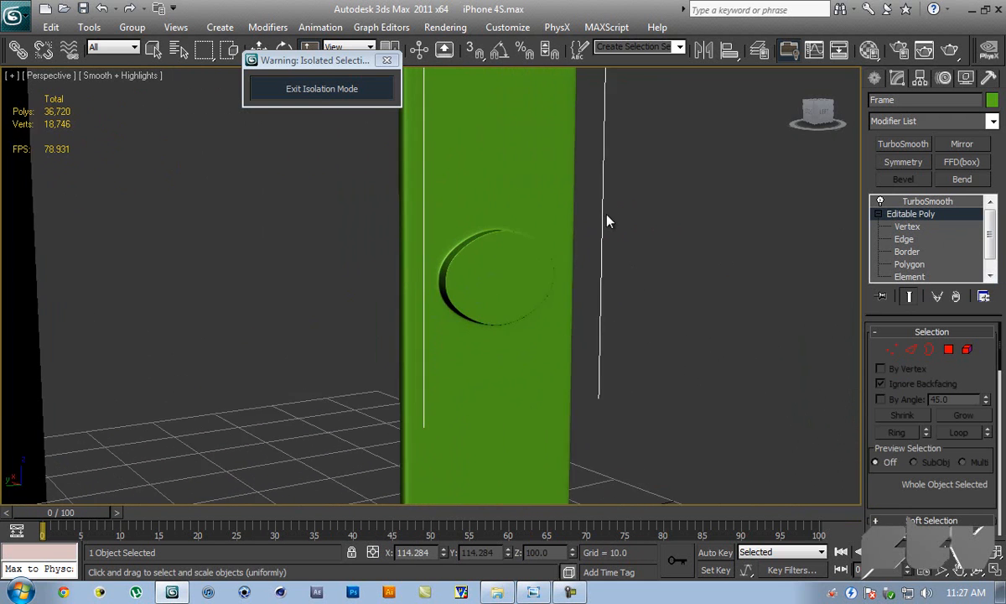
scroll(605, 210, up, 4)
alt+middle_drag(741, 245, 675, 258)
alt+middle_drag(594, 229, 644, 227)
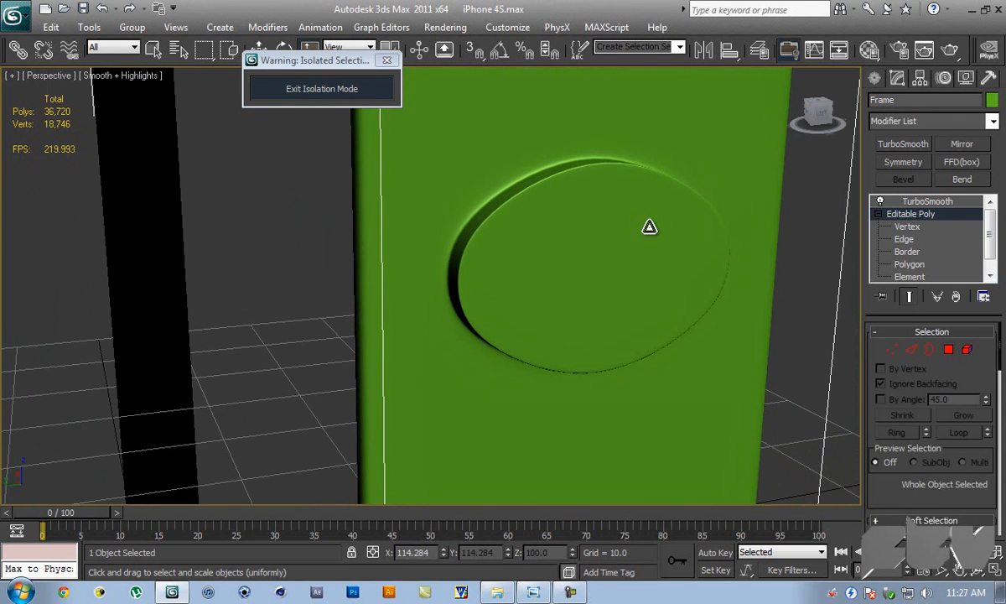
- Return to the TurboSmooth level of the frame with the Move tool active and save the scene
click(922, 202)
key(w)
scroll(665, 259, down, 4)
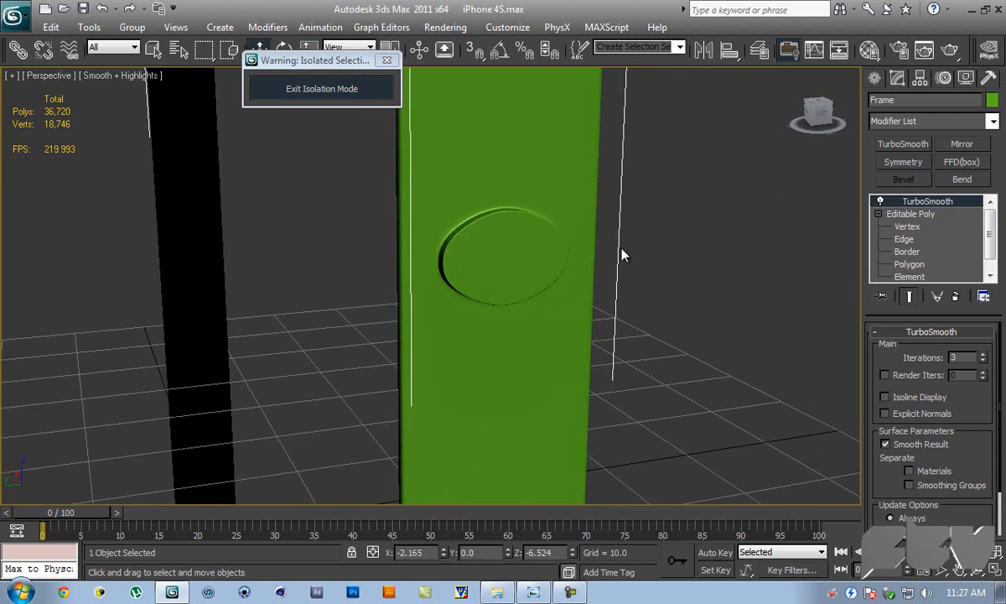
scroll(639, 240, down, 2)
middle_drag(470, 219, 494, 372)
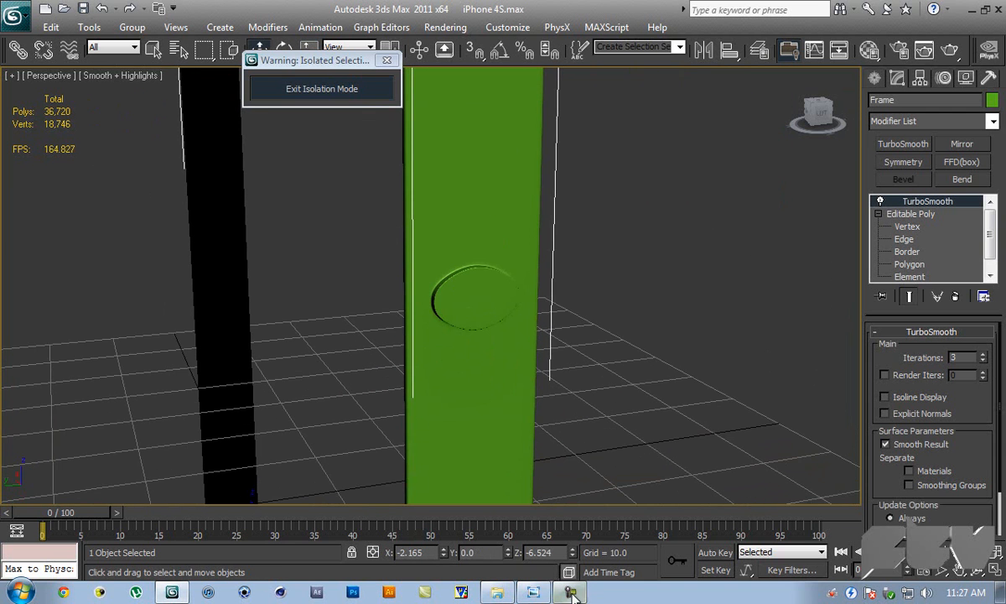
scroll(635, 239, down, 4)
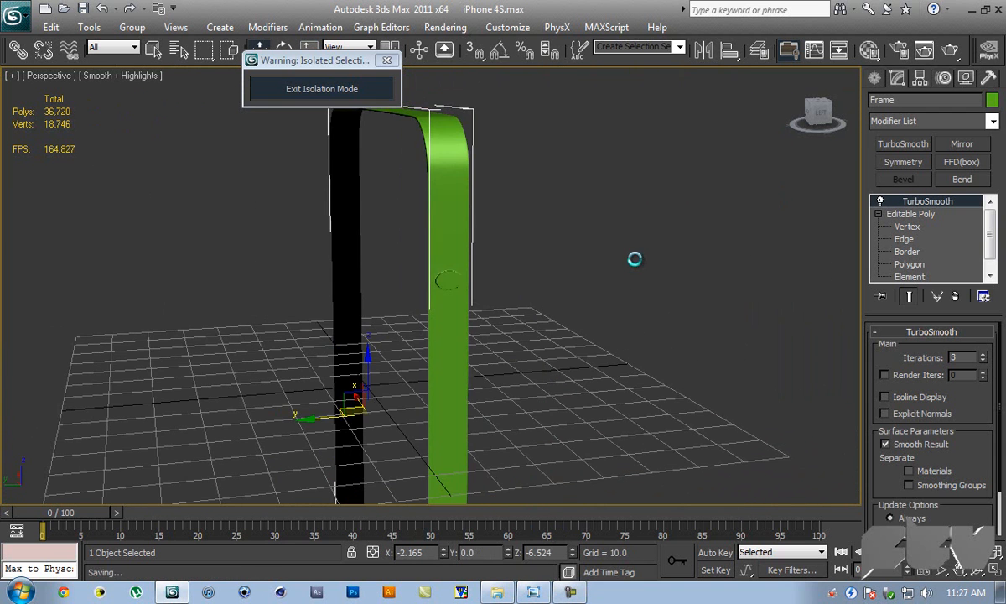
- Check the side buttons in the iPhone reference photo and display the frame's base mesh with edged faces
click(533, 592)
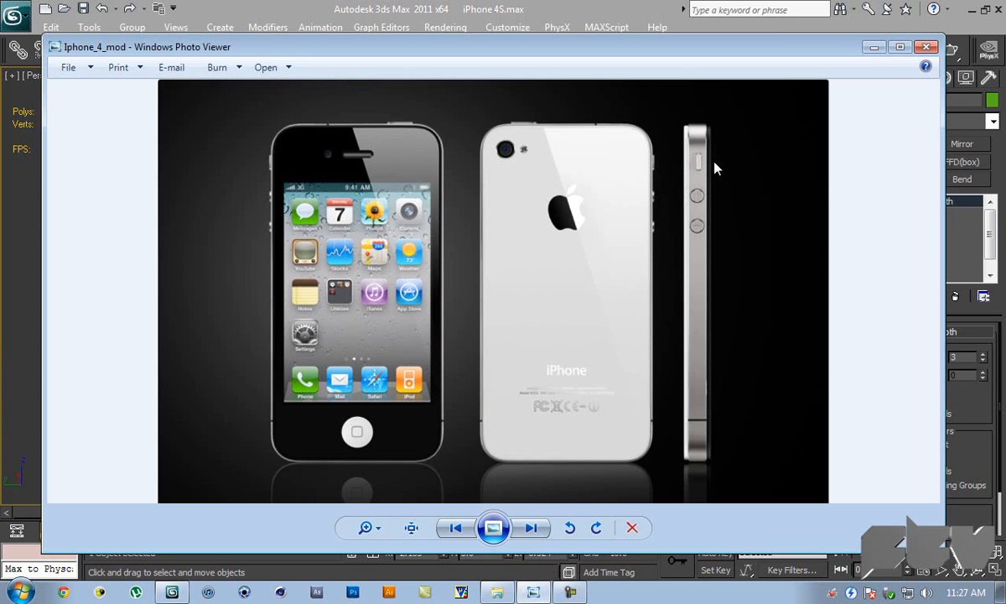
click(600, 10)
alt+middle_drag(578, 251, 614, 333)
scroll(539, 265, up, 2)
scroll(549, 331, up, 2)
key(F4)
click(913, 214)
click(909, 297)
alt+middle_drag(692, 292, 595, 293)
drag(575, 307, 569, 252)
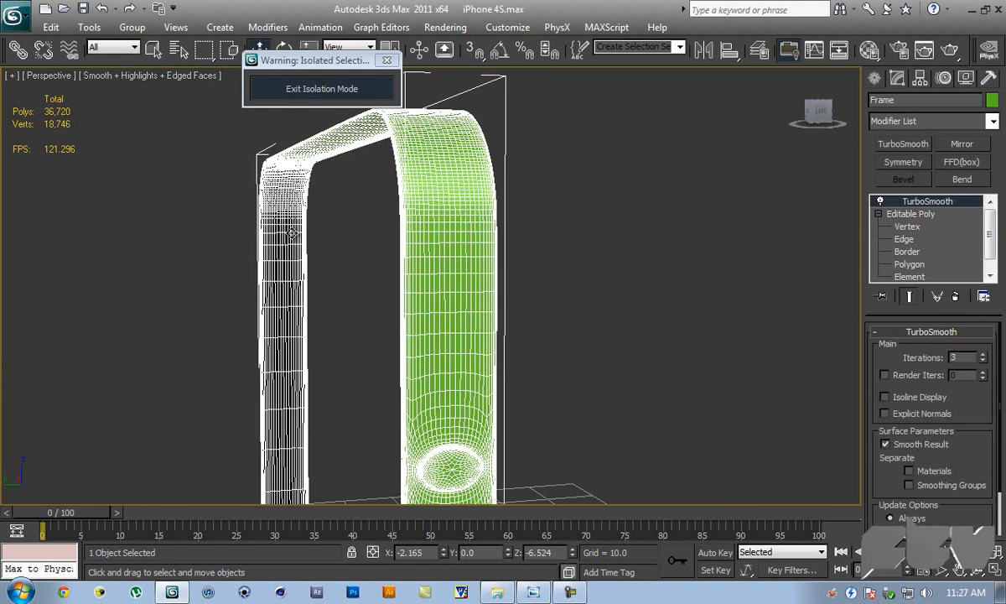
- At Edge level, select the lengthwise edges of the frame's side wall between the button and the rounded corner
click(961, 217)
click(924, 239)
drag(349, 262, 586, 320)
click(798, 400)
drag(236, 318, 543, 339)
drag(417, 299, 392, 293)
mouse_move(400, 293)
alt+middle_down()
mouse_move(413, 288)
mouse_move(456, 339)
mouse_move(401, 311)
alt+middle_up()
scroll(415, 289, down, 5)
scroll(436, 317, up, 4)
alt+middle_drag(537, 322, 549, 315)
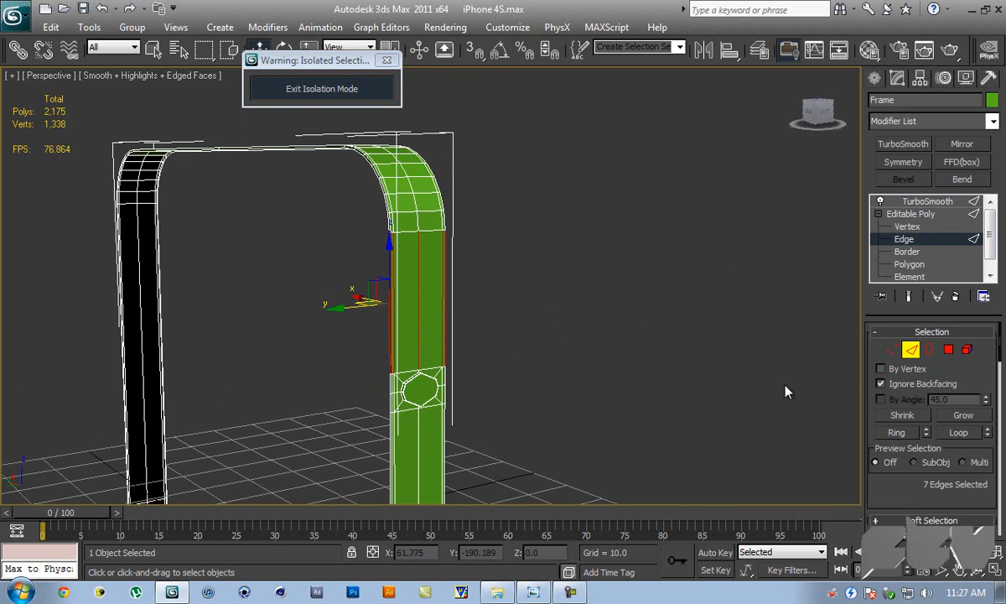
- Connect the selected side-wall edges with 2 segments, pinch 44 and slide -12
scroll(548, 315, up, 3)
drag(979, 383, 941, 251)
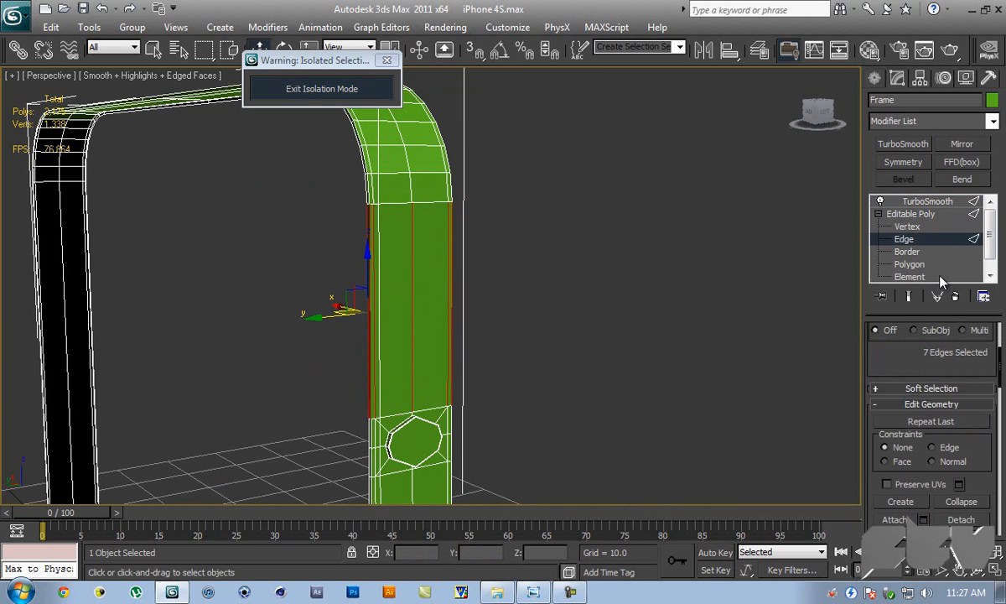
scroll(974, 428, down, 4)
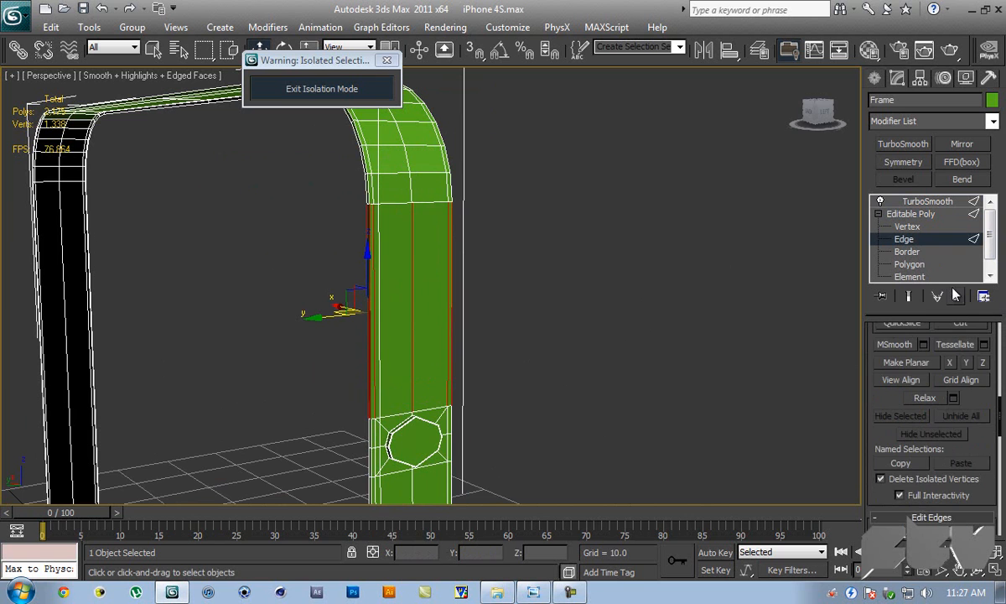
scroll(982, 435, down, 3)
click(984, 508)
drag(660, 339, 546, 303)
drag(659, 344, 621, 327)
alt+middle_drag(613, 331, 471, 316)
click(667, 359)
alt+middle_drag(549, 330, 728, 270)
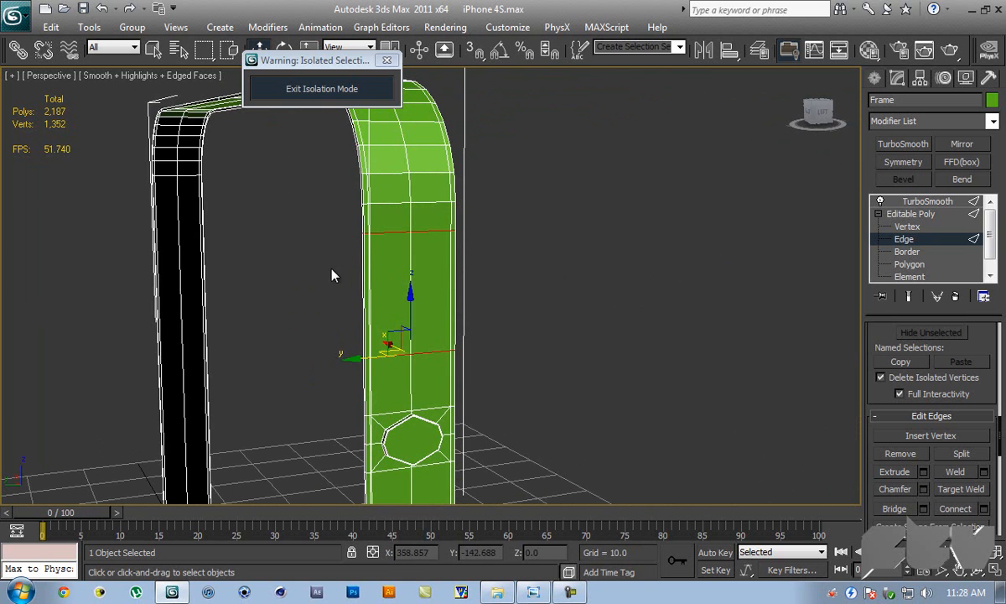
- Select the lengthwise edges between the two new loops, connect them with 1 segment, pinch 0 and slide 0, and save the scene
drag(342, 271, 494, 282)
click(984, 508)
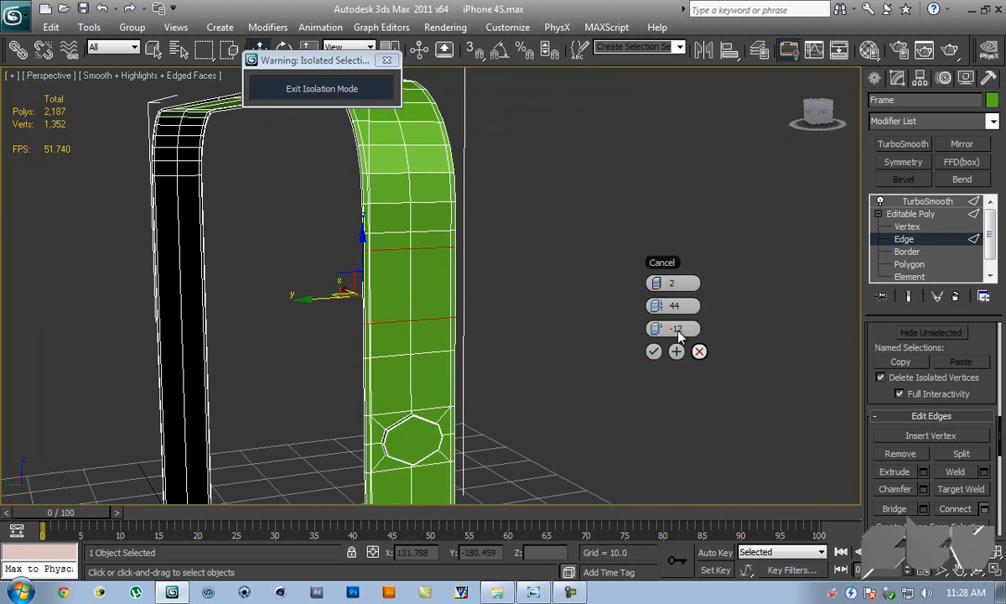
right_click(657, 284)
right_click(658, 307)
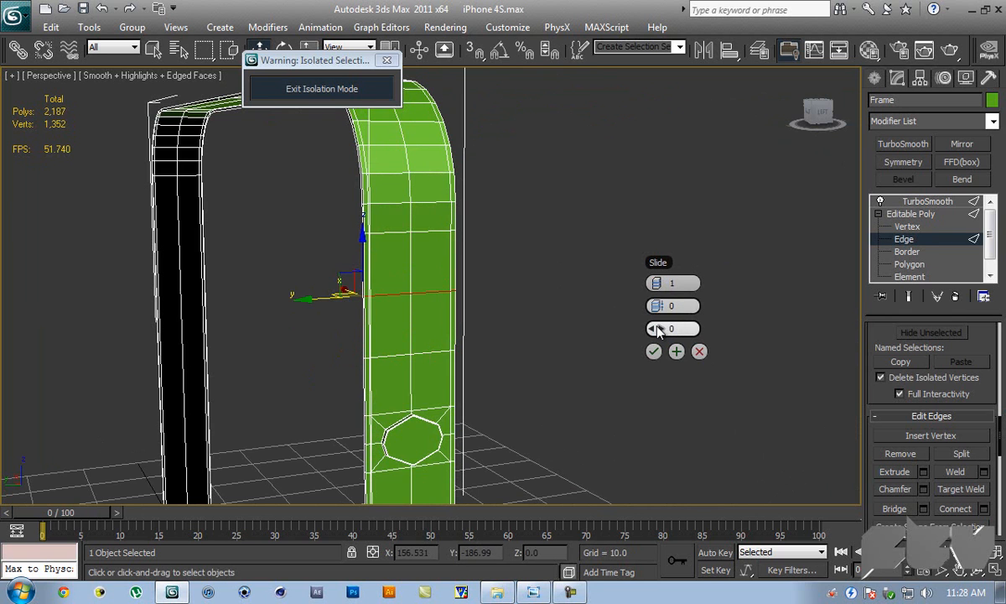
click(655, 353)
alt+middle_drag(695, 329, 708, 301)
scroll(721, 297, up, 5)
key(ctrl+s)
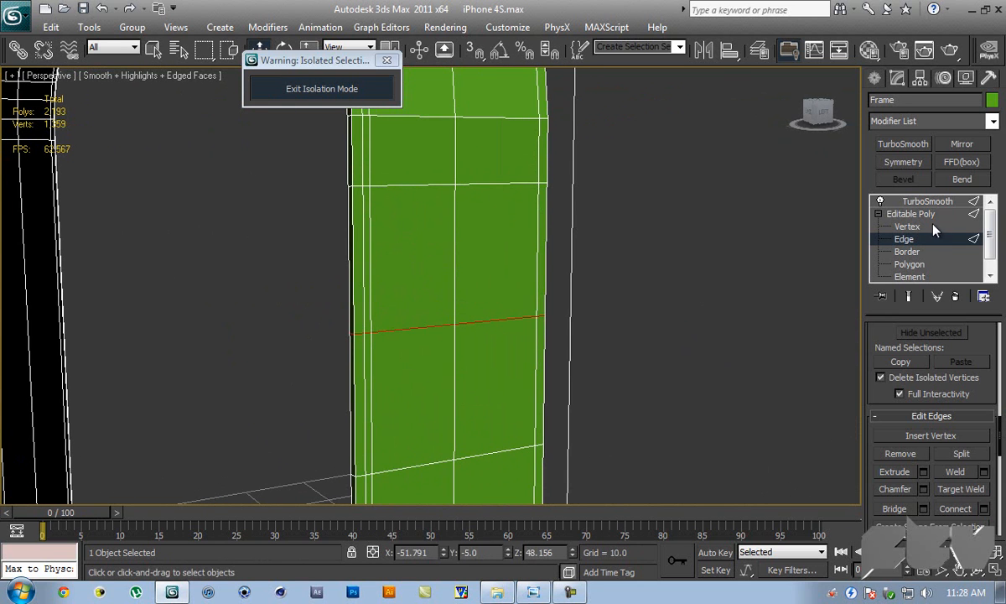
- At Vertex level, cut two diagonal edges between the new loop's centre vertex and the panel's two upper corners
click(907, 226)
scroll(959, 499, down, 5)
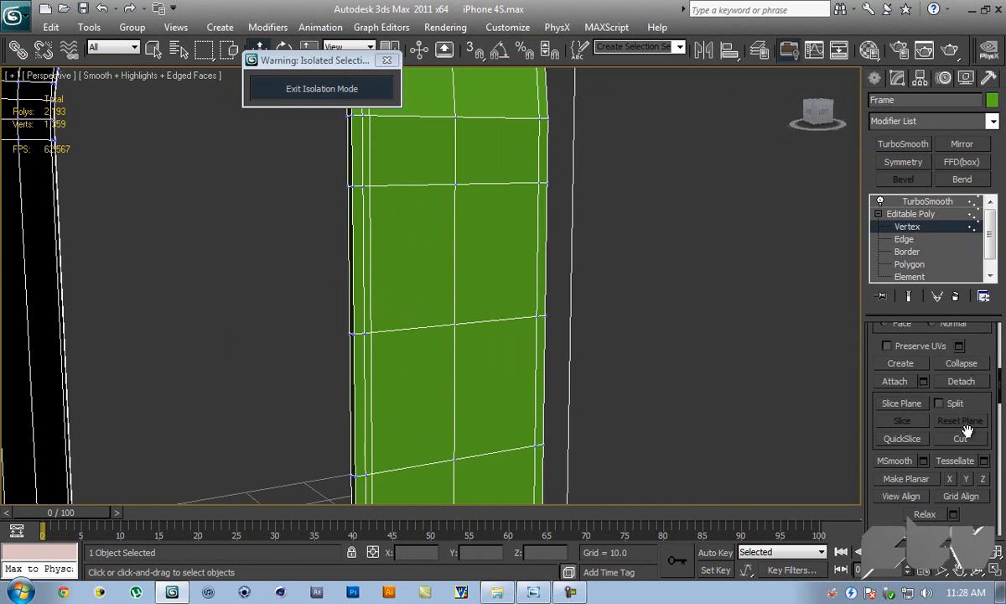
click(453, 323)
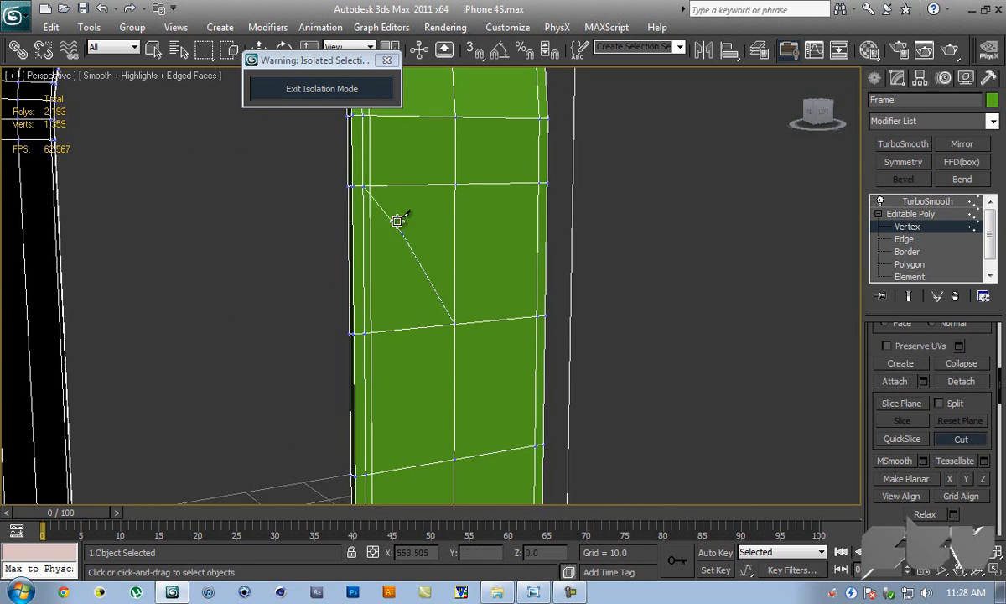
click(363, 185)
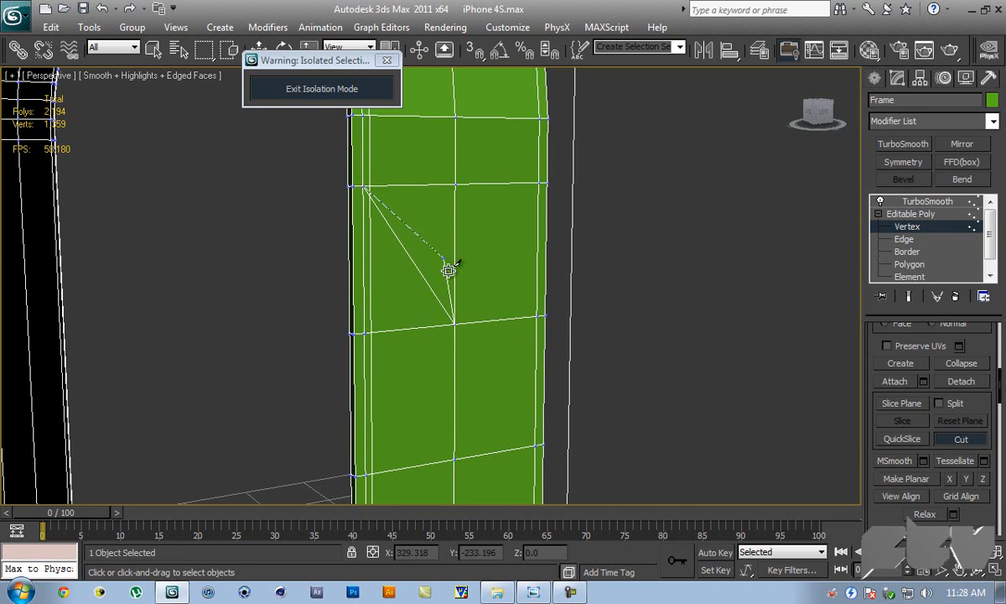
click(455, 324)
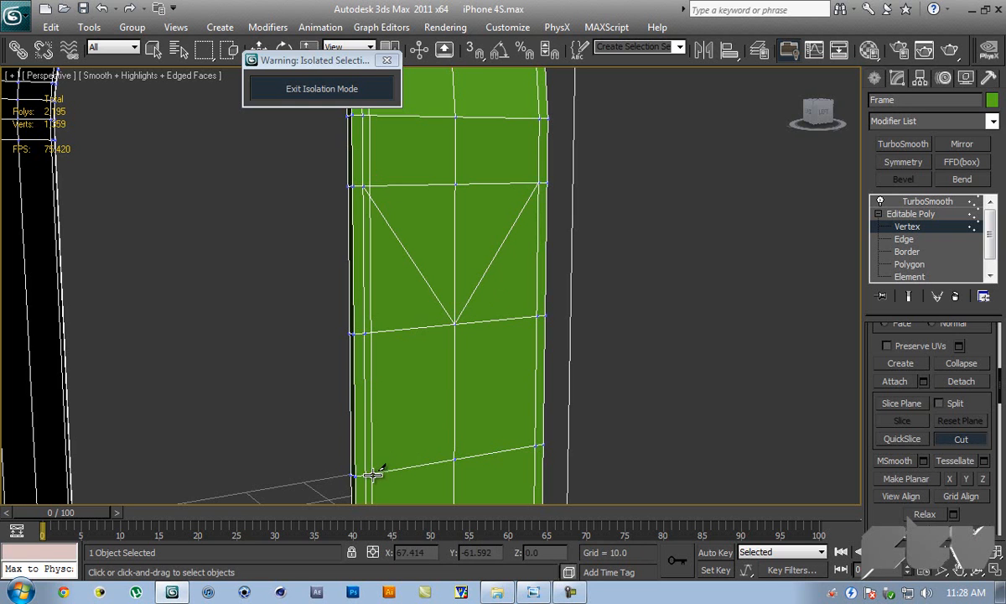
- Cut two more diagonals joining the centre vertex to the panel's lower corners, and end the Cut tool
middle_drag(419, 374, 432, 308)
scroll(444, 319, up, 3)
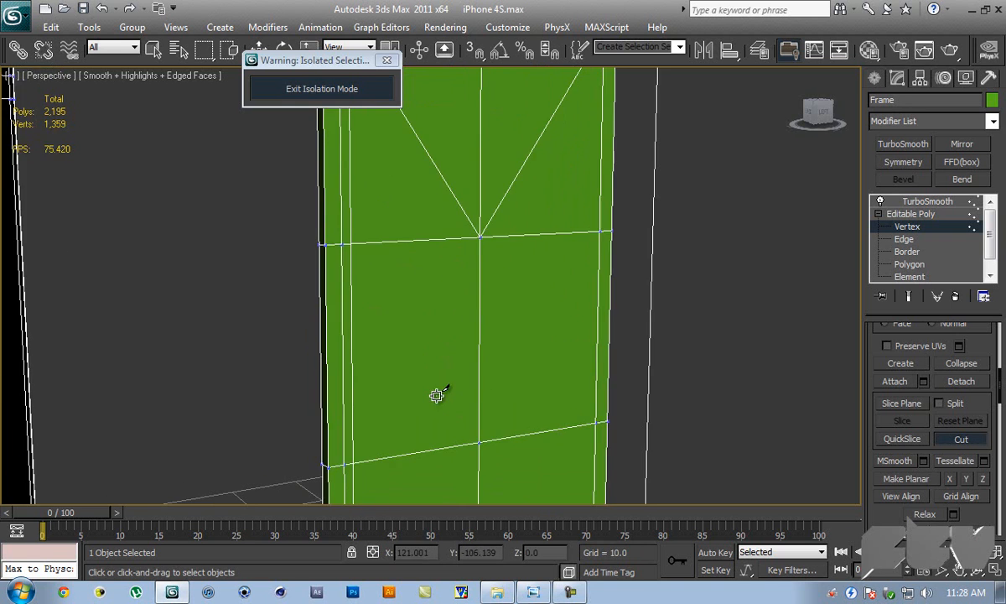
click(344, 463)
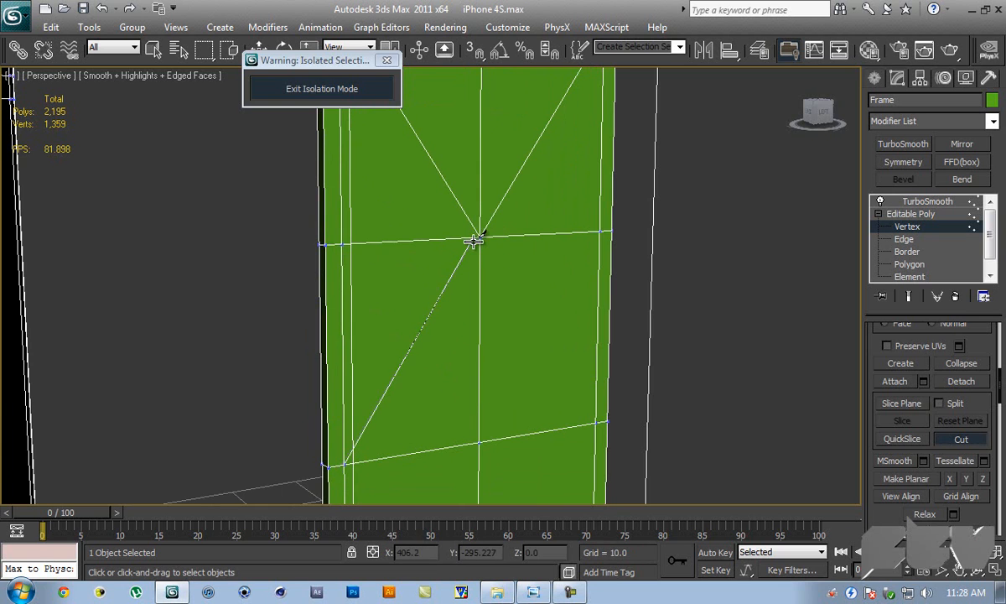
click(481, 237)
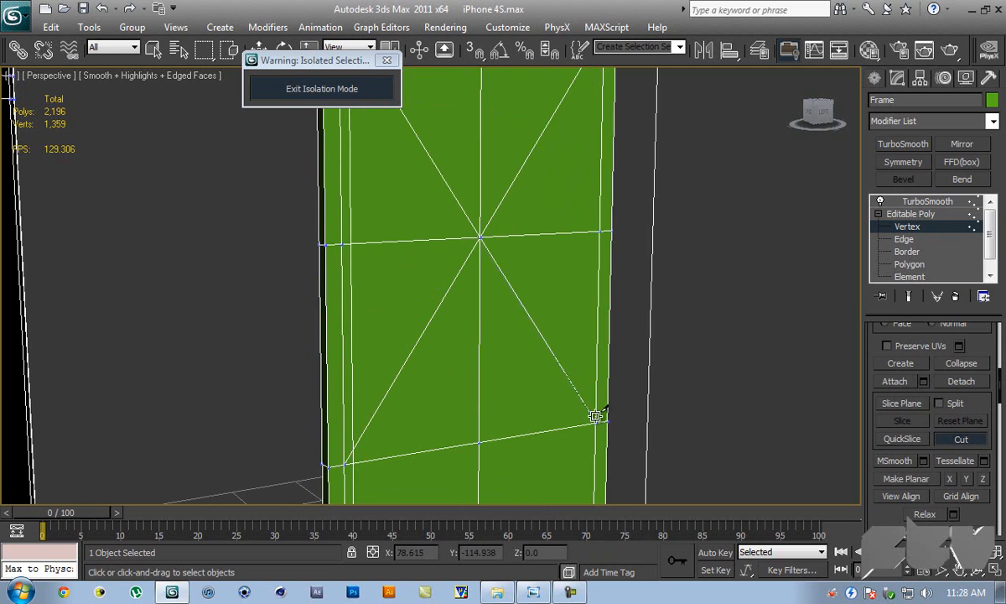
right_click(548, 325)
middle_drag(559, 256, 559, 341)
scroll(617, 300, up, 5)
scroll(617, 343, down, 6)
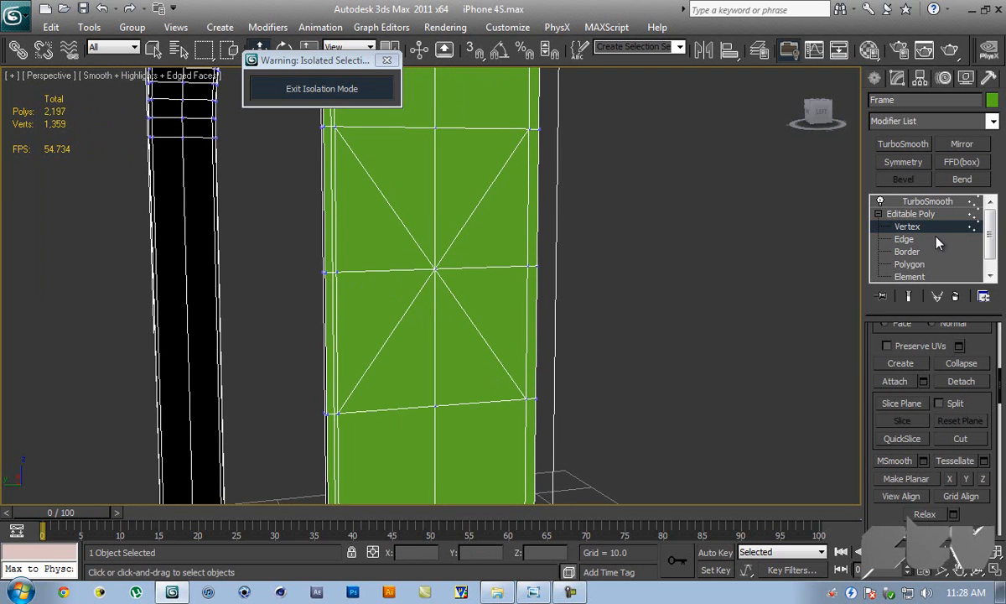
- Chamfer the centre vertex of the crossed panel by 3.471 to form an octagon
click(429, 269)
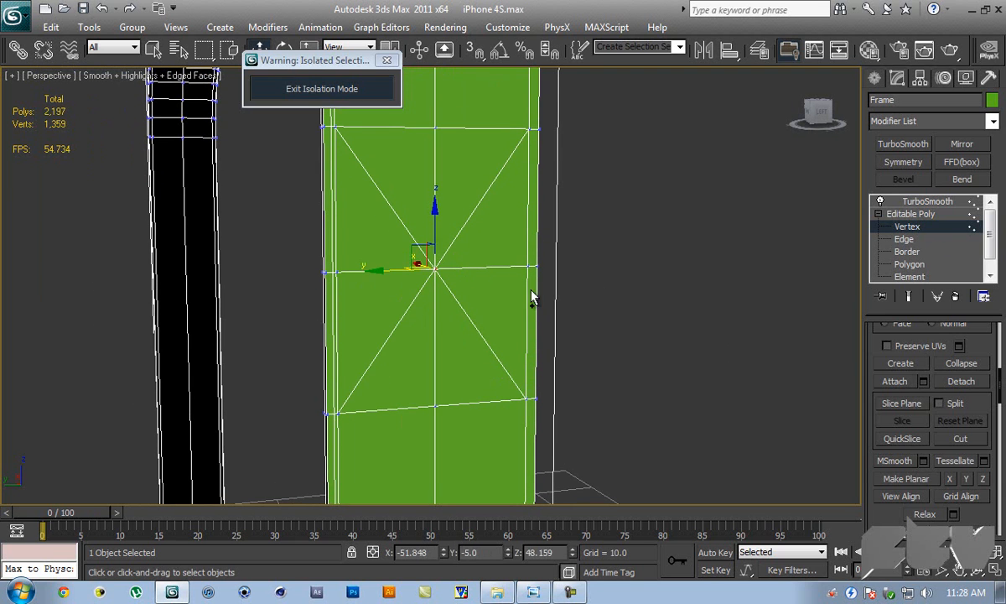
scroll(972, 423, up, 3)
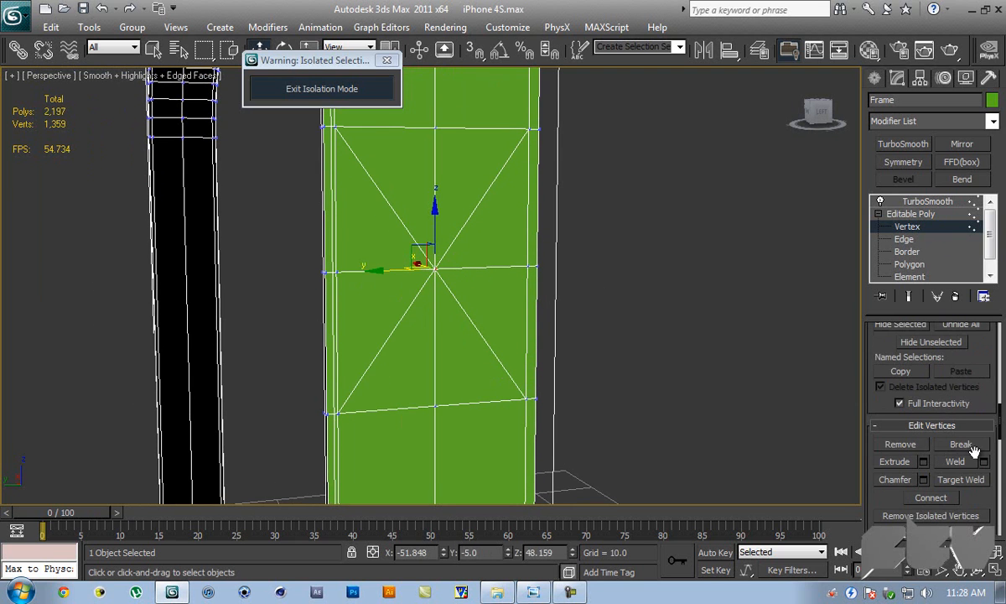
click(923, 480)
alt+middle_drag(689, 268, 643, 263)
drag(726, 258, 738, 258)
scroll(573, 262, up, 2)
scroll(337, 294, up, 3)
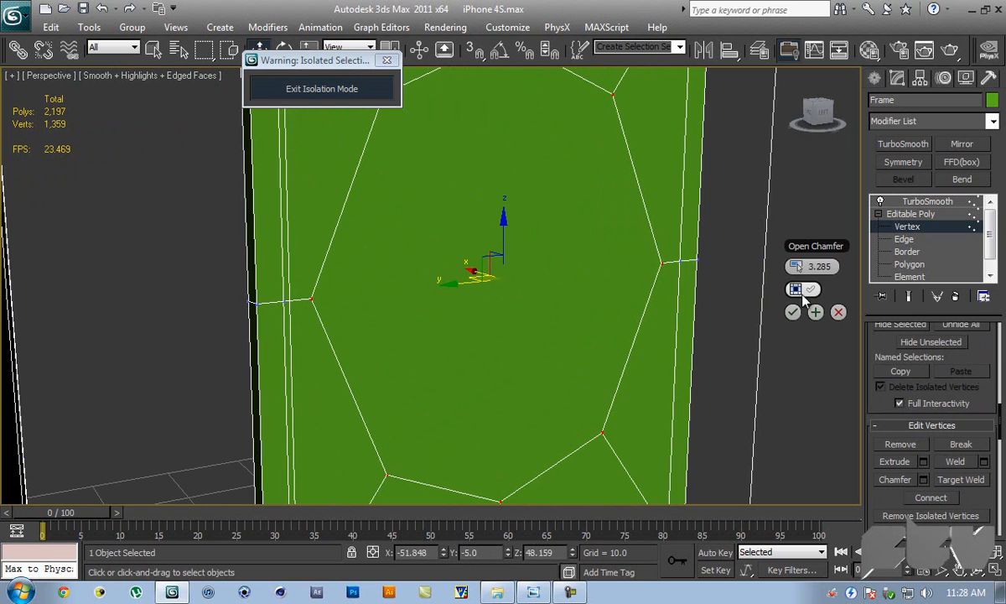
drag(797, 266, 796, 265)
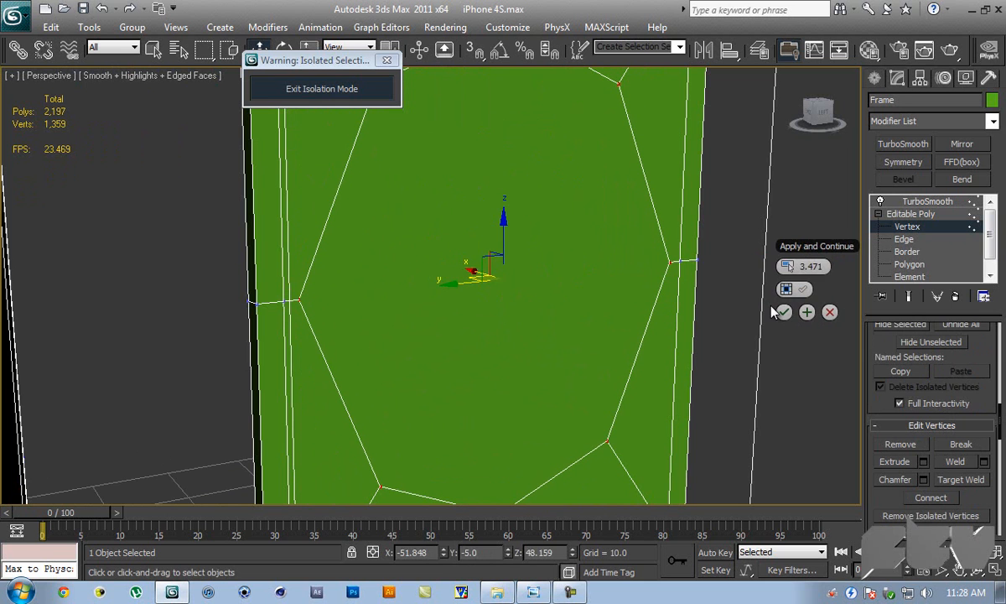
click(792, 312)
alt+middle_drag(786, 312, 701, 273)
scroll(702, 279, down, 5)
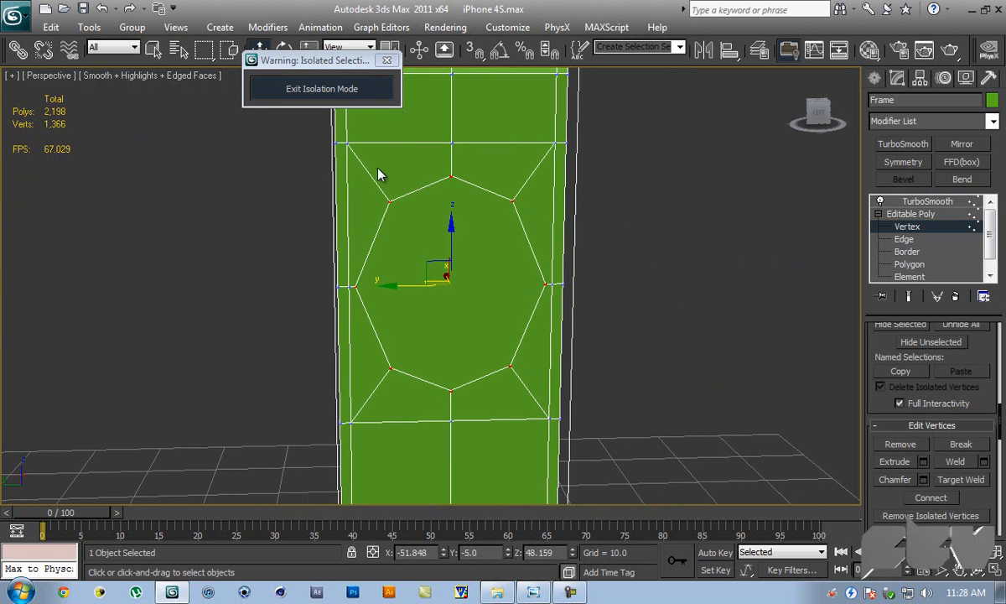
- Select vertices on the new octagon, leave Vertex level and preview the frame under TurboSmooth
drag(504, 219, 520, 243)
ctrl+drag(513, 403, 503, 394)
key(e)
click(910, 213)
click(927, 201)
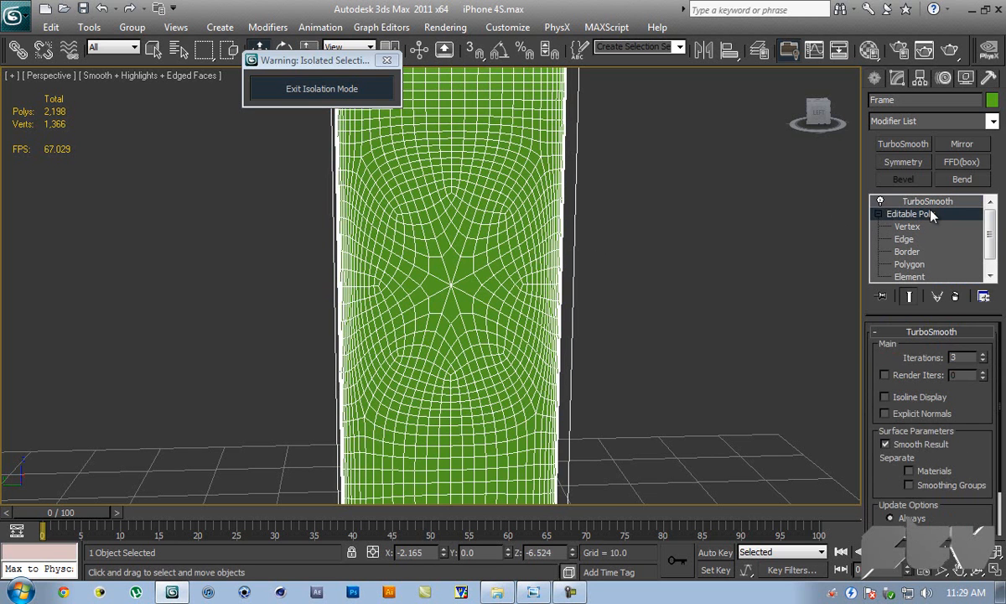
click(932, 216)
- At Polygon level, select the new octagon and set its extrusion height to -0.337
alt+middle_drag(516, 212, 567, 221)
click(947, 351)
click(510, 277)
scroll(940, 435, down, 5)
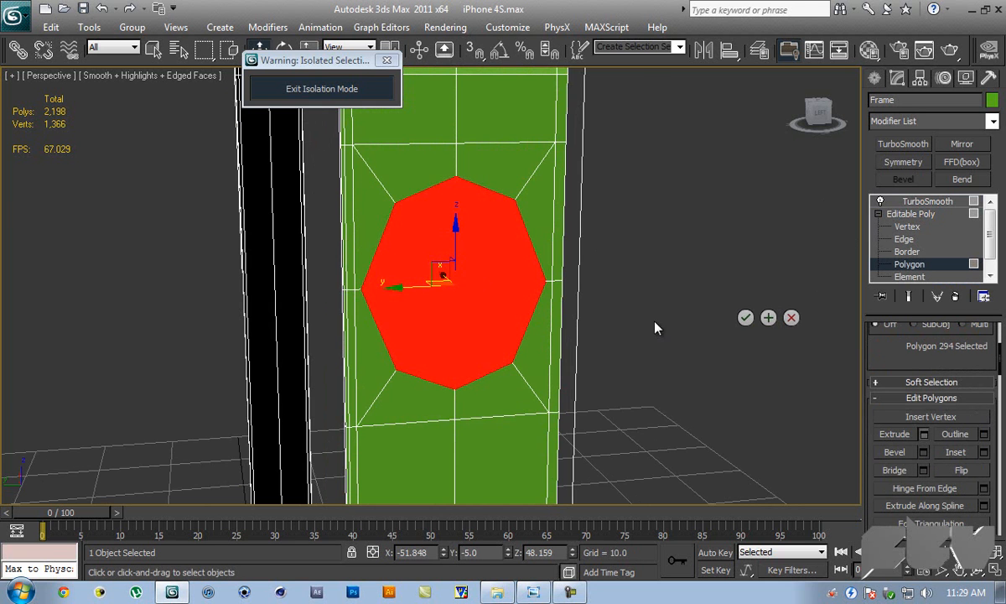
click(923, 433)
scroll(619, 295, up, 4)
drag(803, 362, 802, 371)
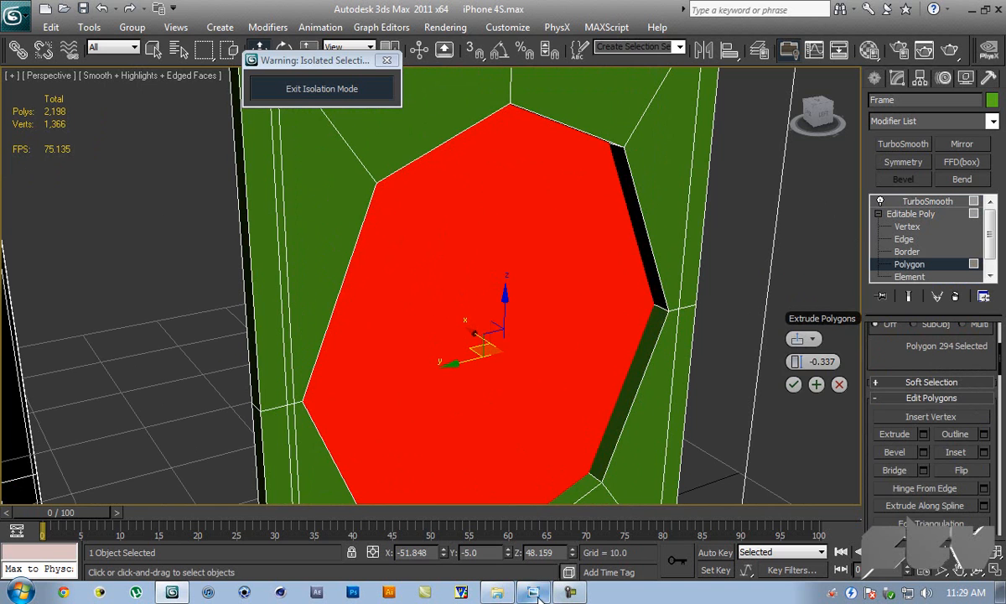
- Examine the side switch and volume buttons up close in the reference photo and return to 3ds Max
click(534, 592)
scroll(715, 167, up, 3)
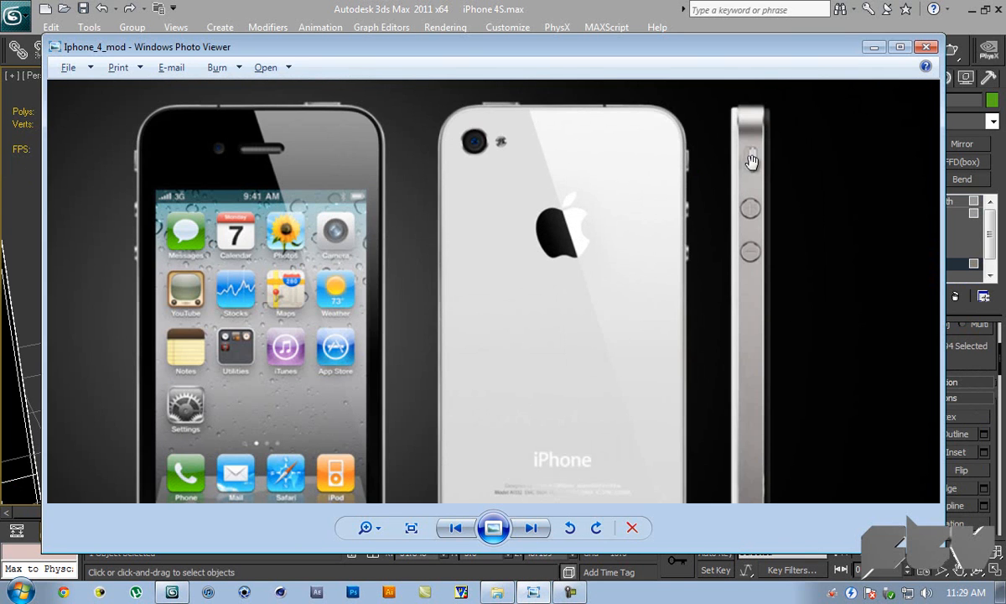
scroll(735, 148, down, 1)
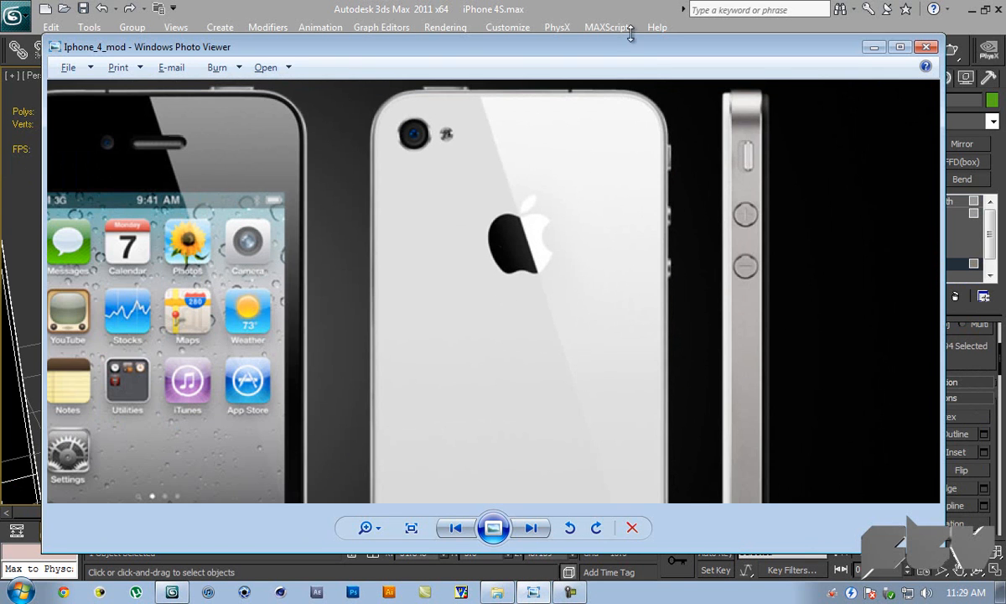
click(606, 27)
click(632, 276)
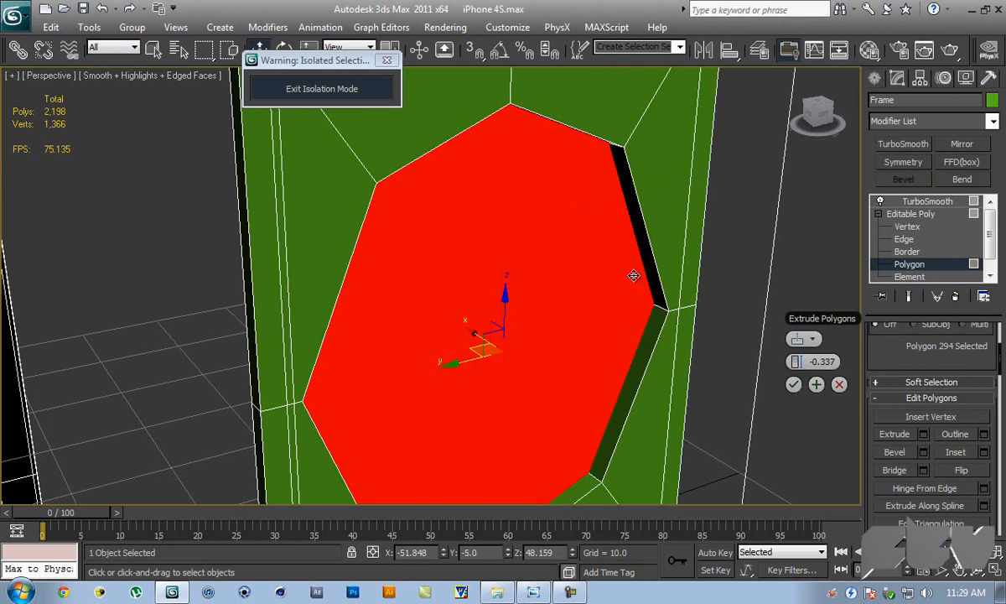
- Extrude the selected recess polygon on the frame by -0.337 and inset it by 0.055
click(793, 384)
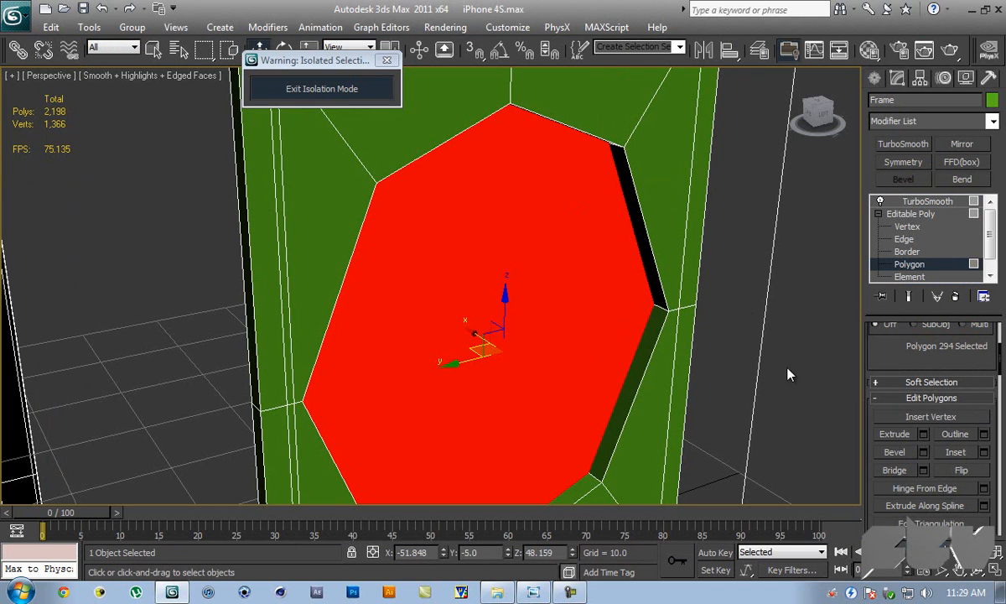
click(983, 453)
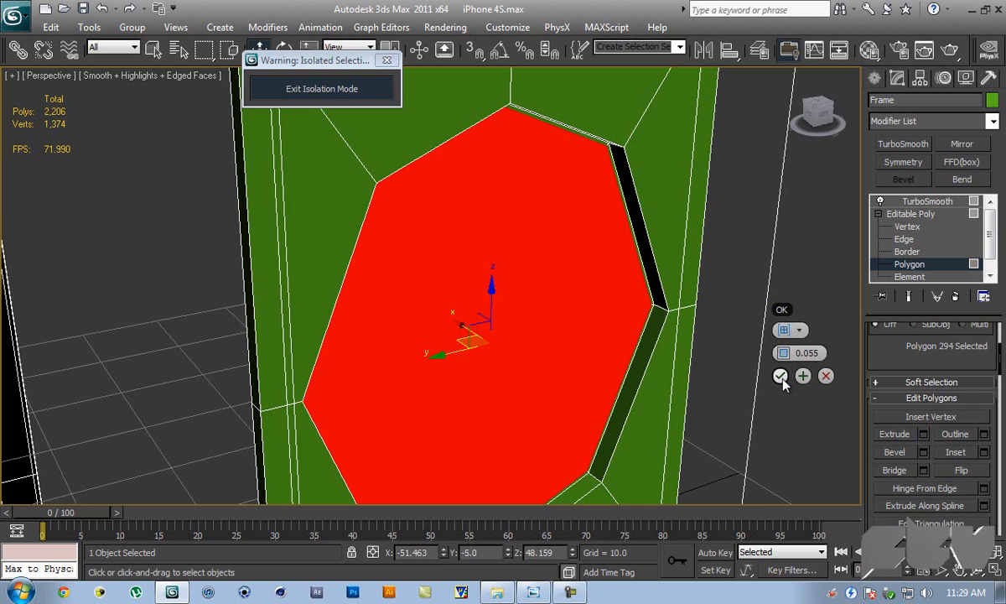
click(734, 355)
- Select the eight short edges across the recess wall and connect them with 2 segments and a pinch of 61
click(904, 239)
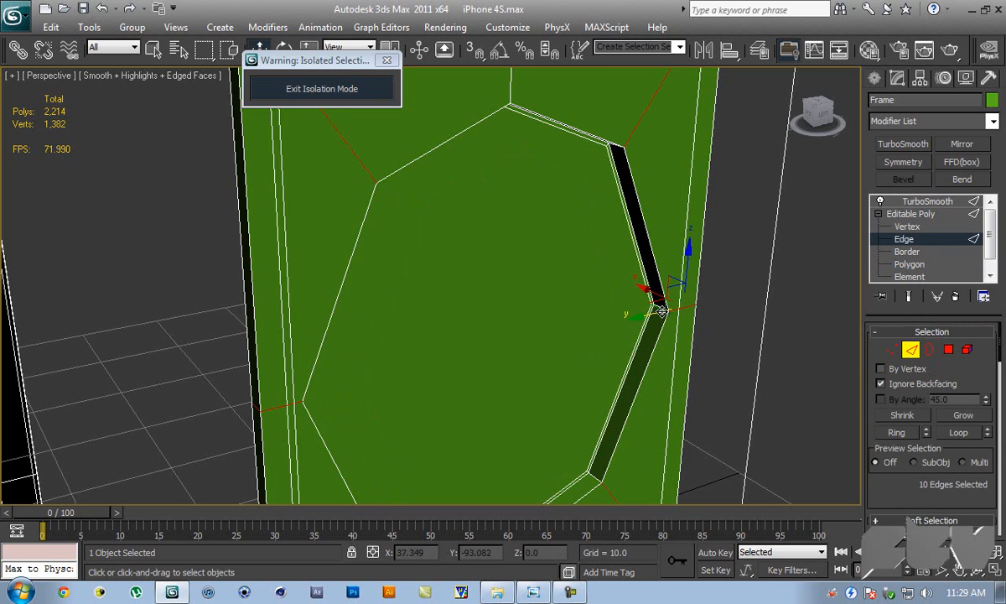
click(676, 332)
alt+middle_drag(685, 336, 614, 474)
alt+middle_drag(646, 434, 579, 437)
click(617, 455)
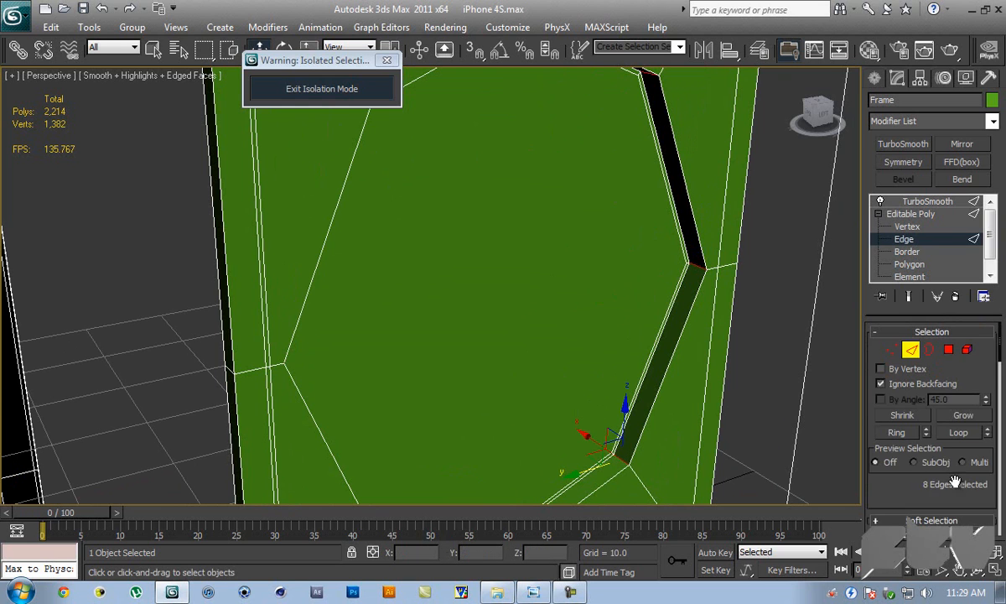
scroll(952, 406, down, 5)
scroll(993, 435, up, 5)
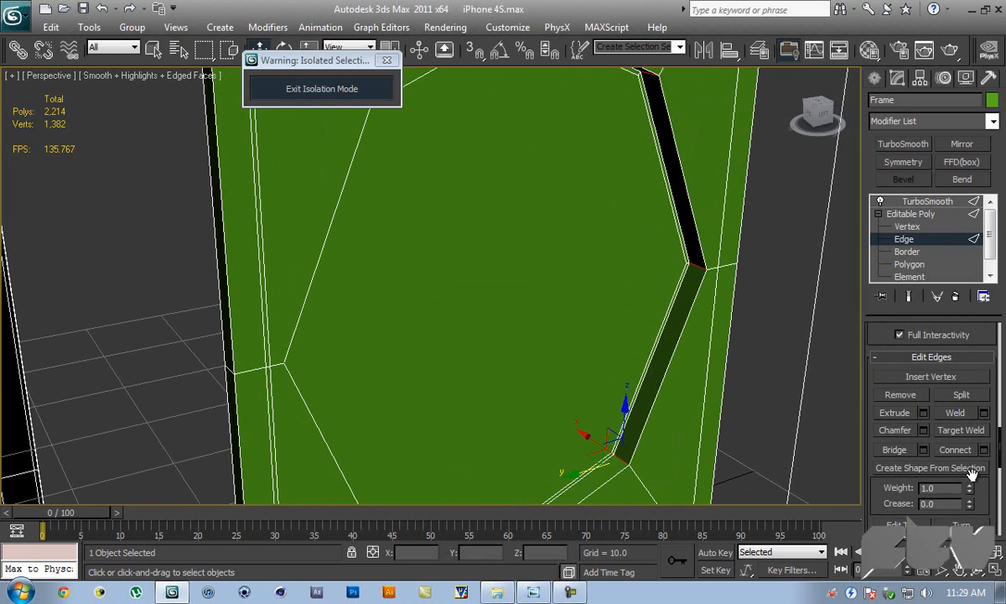
click(922, 432)
drag(807, 427, 966, 450)
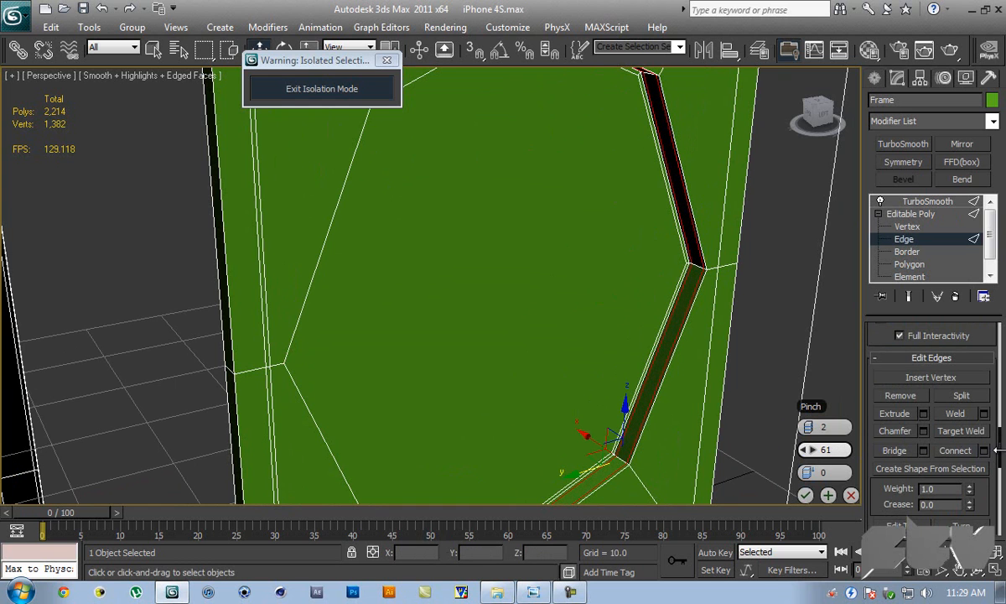
click(805, 495)
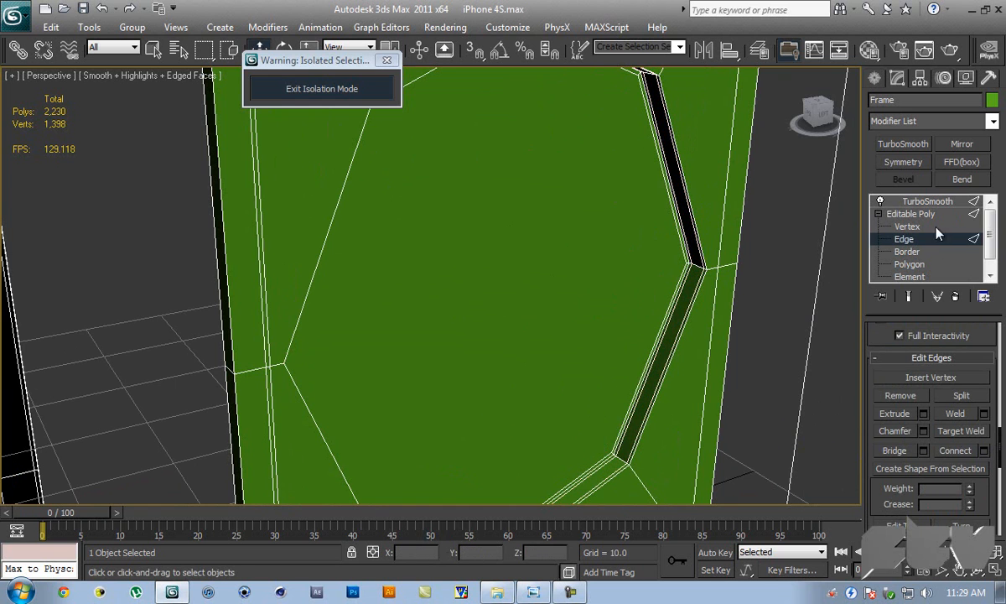
- Leave edge editing, deselect the frame and examine the smoothed round recess alongside the neighbouring one
click(914, 214)
click(784, 198)
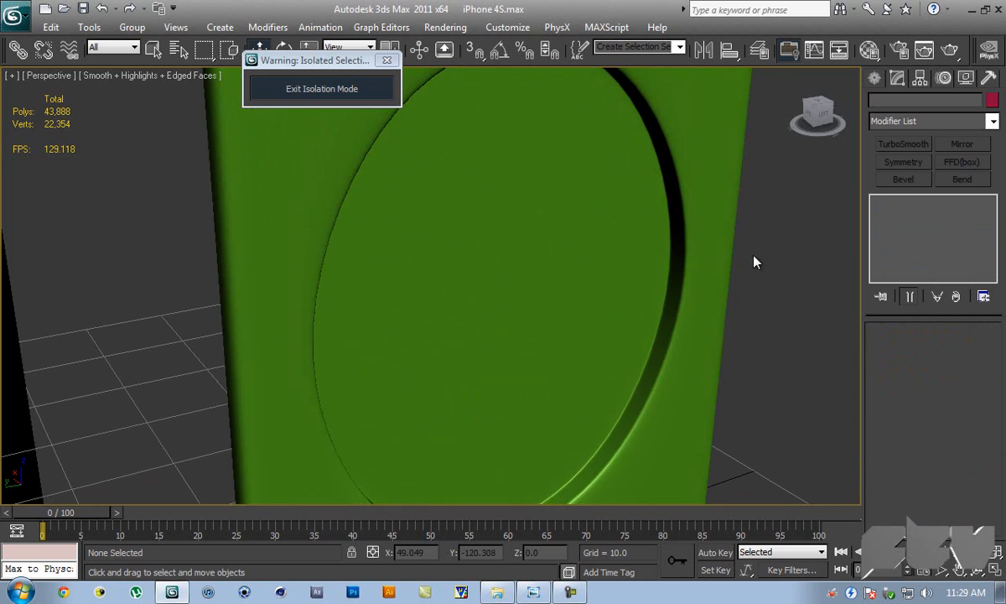
scroll(746, 259, down, 5)
alt+middle_drag(737, 258, 671, 247)
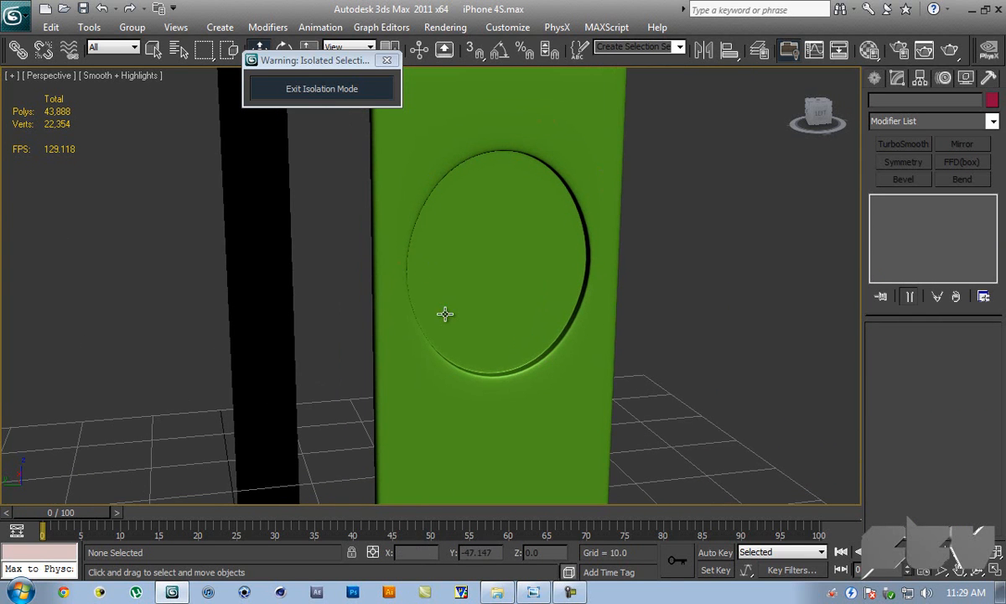
scroll(605, 265, down, 3)
alt+middle_drag(605, 265, 613, 206)
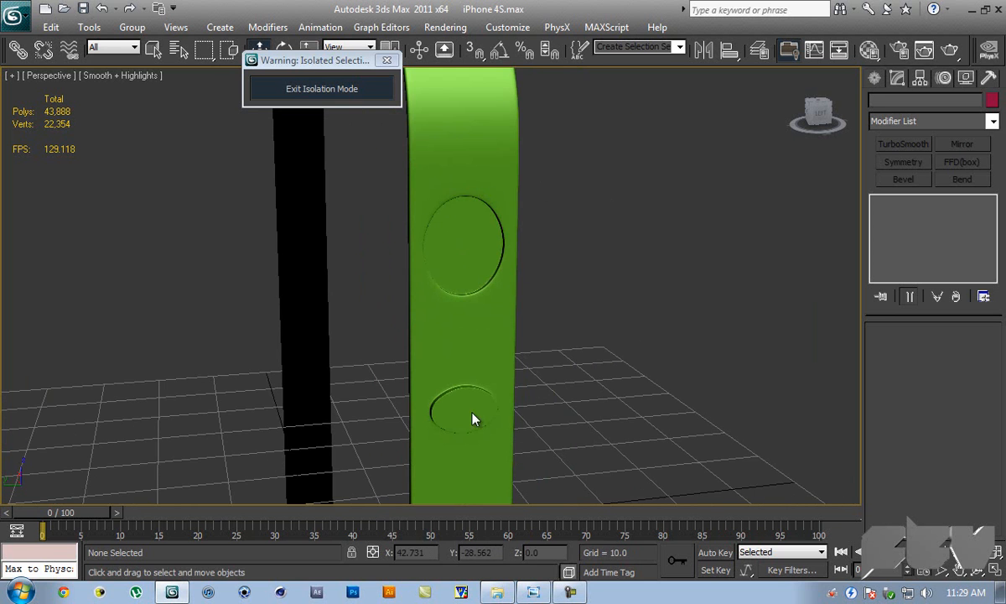
scroll(581, 302, up, 4)
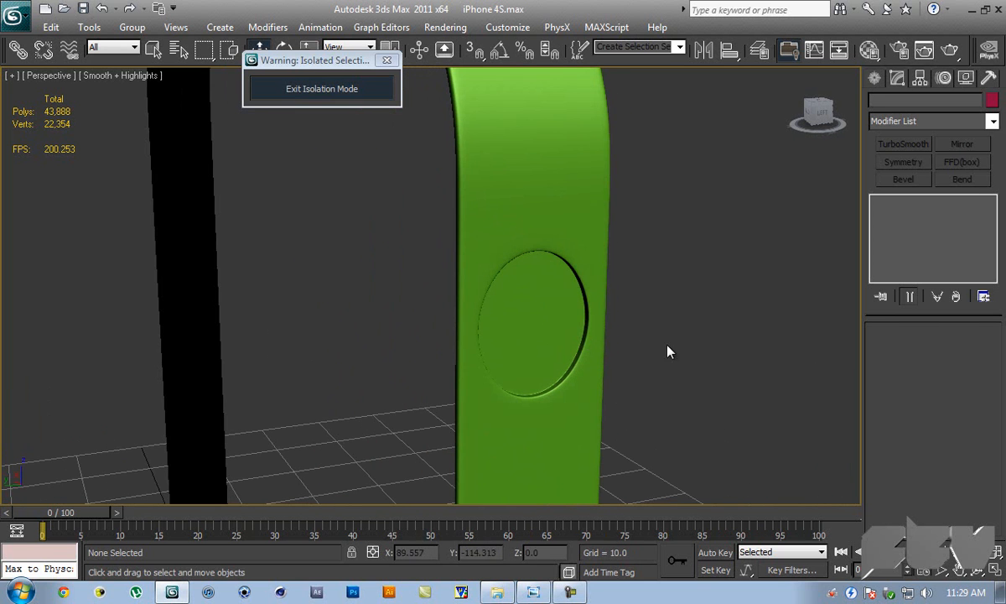
- Scale the upper recess's vertices, leaving out the middle side ones, taller along Z and wider along Y
click(616, 247)
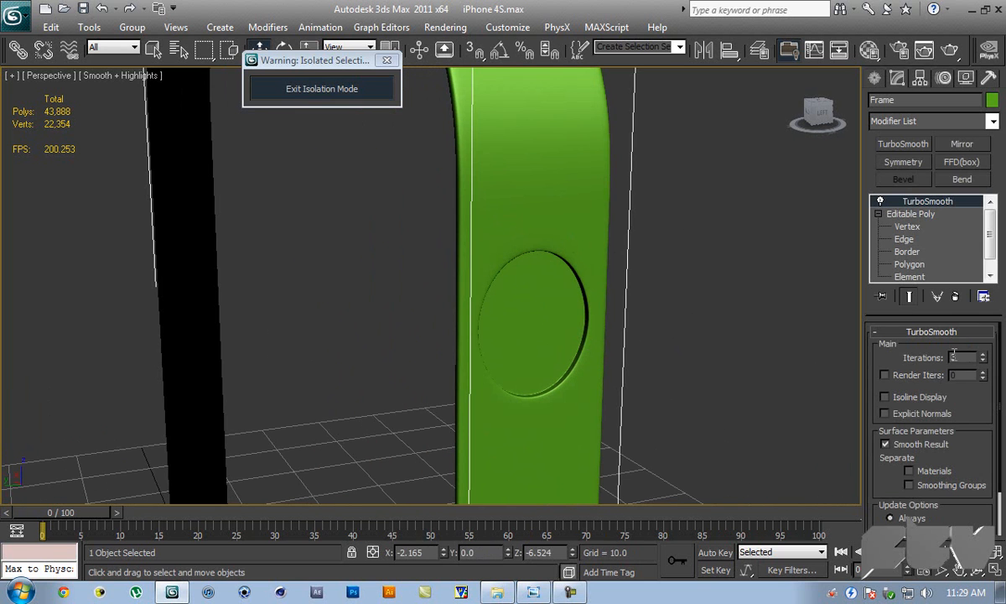
click(912, 214)
middle_drag(640, 282, 752, 232)
scroll(752, 233, up, 2)
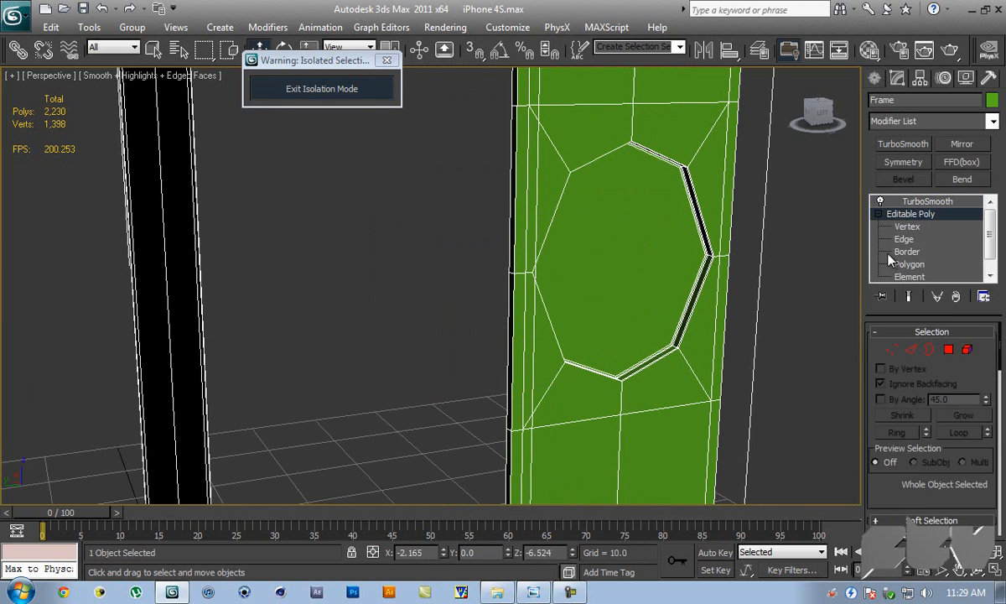
click(907, 226)
middle_drag(626, 213, 536, 215)
key(e)
key(r)
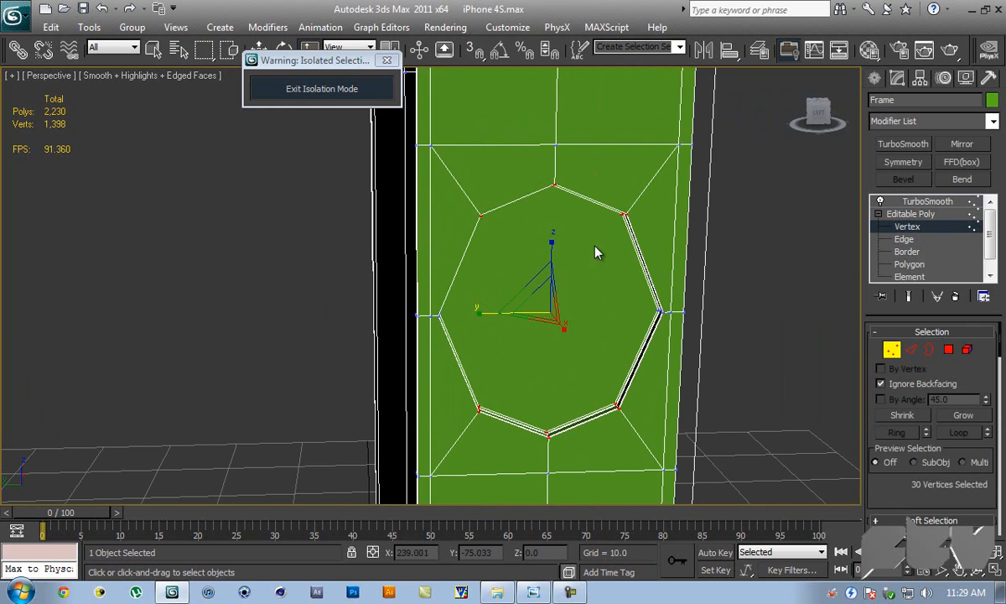
drag(551, 246, 549, 237)
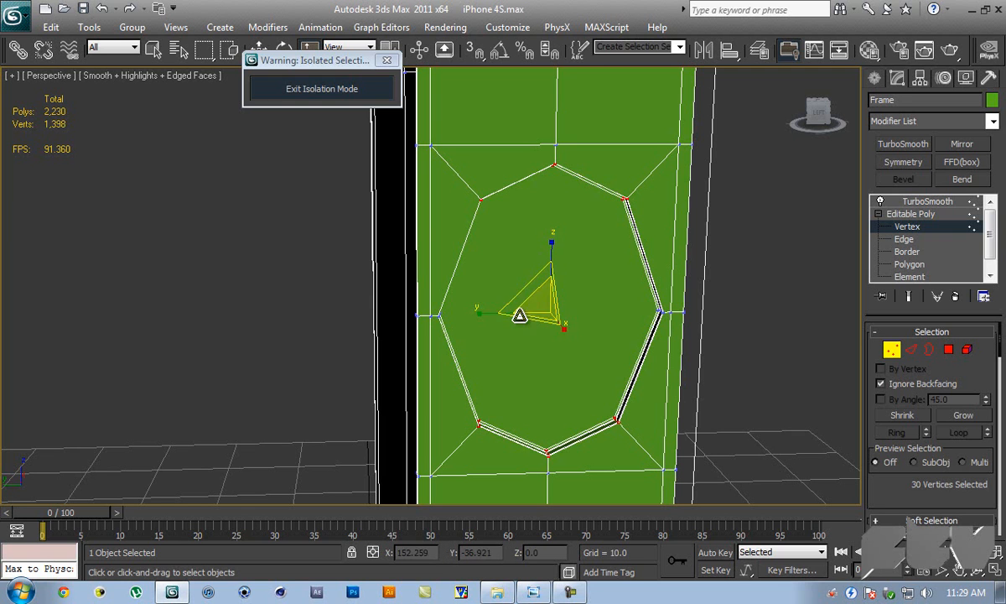
drag(487, 312, 462, 311)
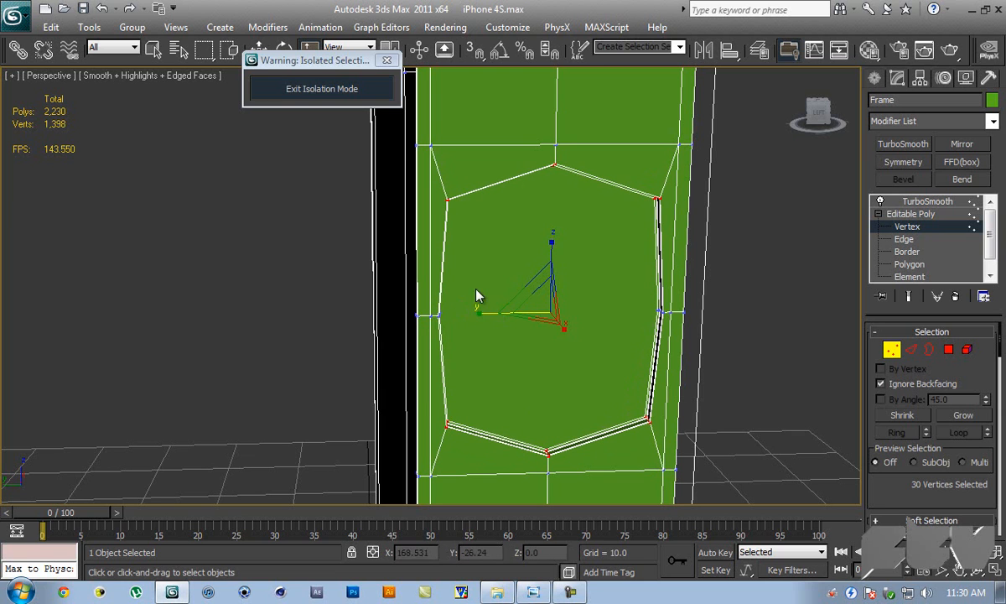
- Drop the top and bottom middle vertices from the selection and scale the recess's corner vertices outward along Z
alt+drag(528, 150, 568, 184)
alt+drag(509, 434, 554, 467)
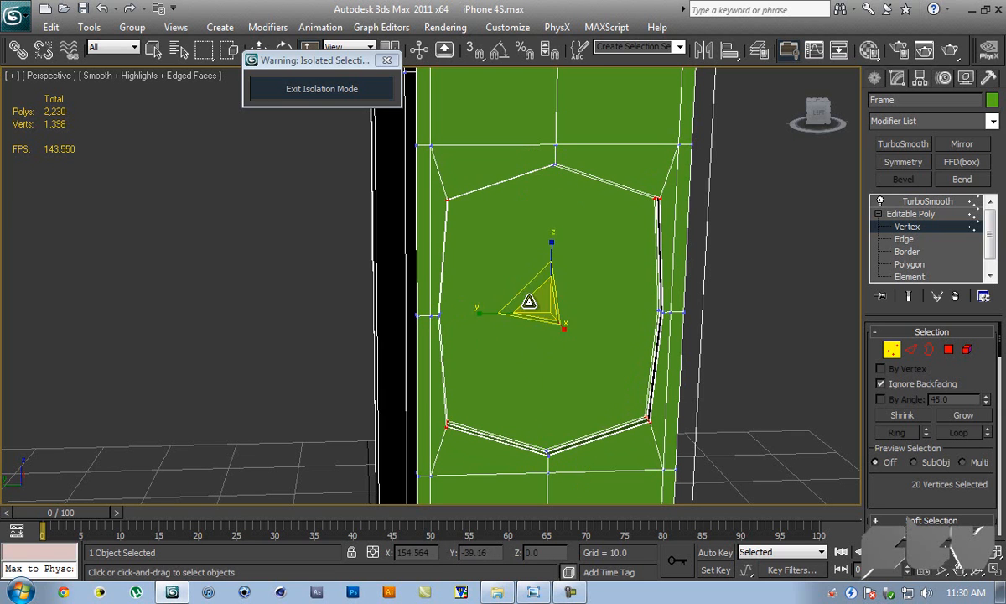
drag(554, 244, 555, 230)
- Save the scene and check the reshaped recess in its smoothed form without edged faces
click(746, 230)
alt+middle_drag(745, 232, 688, 244)
key(ctrl+s)
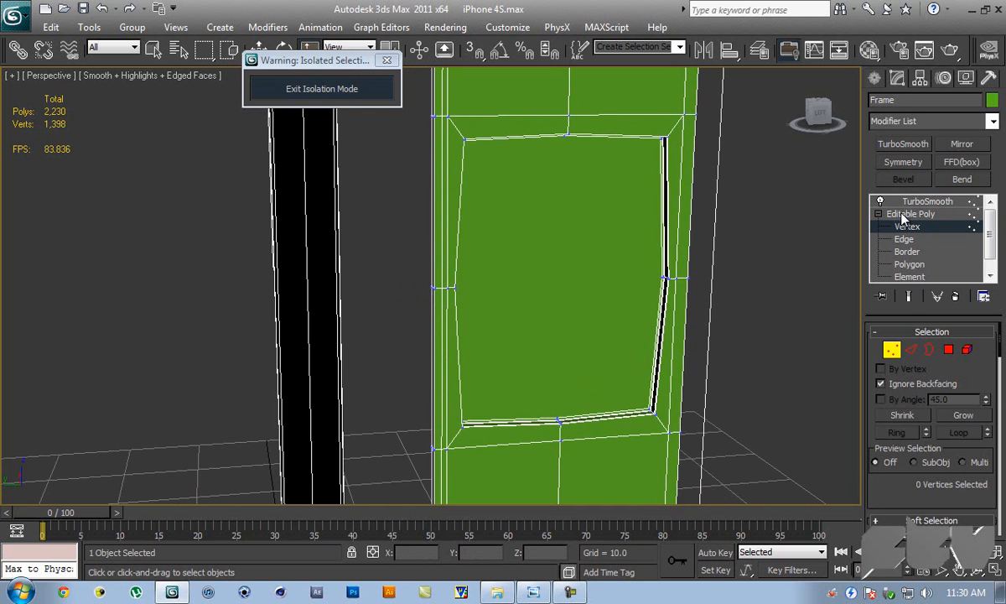
click(778, 208)
key(F4)
alt+middle_drag(607, 204, 632, 195)
key(ctrl+s)
click(631, 195)
- Scale the middle vertices of the recess's two long sides inward along Y, in line with the corners
click(911, 215)
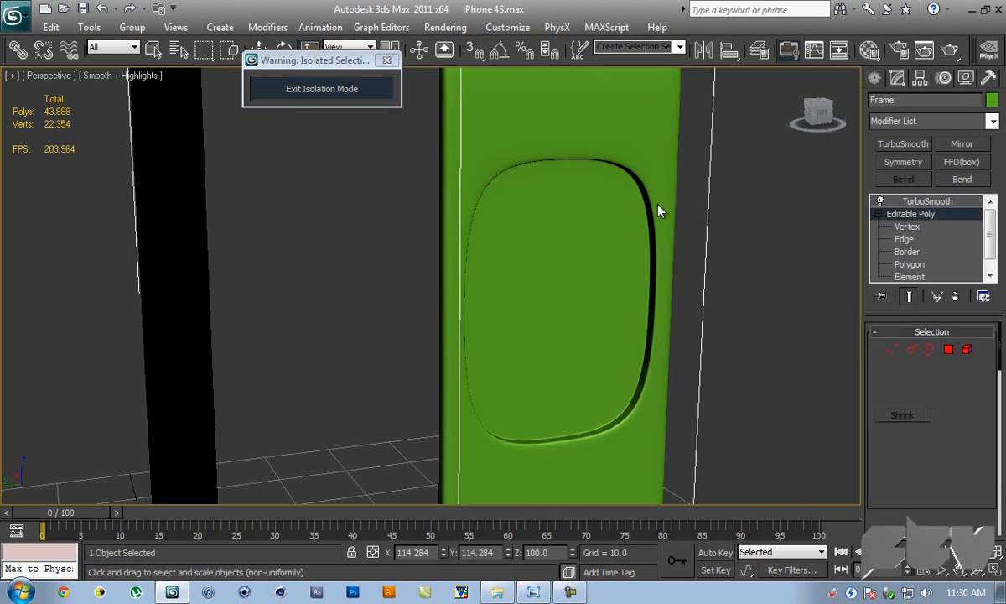
key(F4)
alt+middle_drag(701, 216, 600, 256)
scroll(600, 256, up, 4)
click(907, 226)
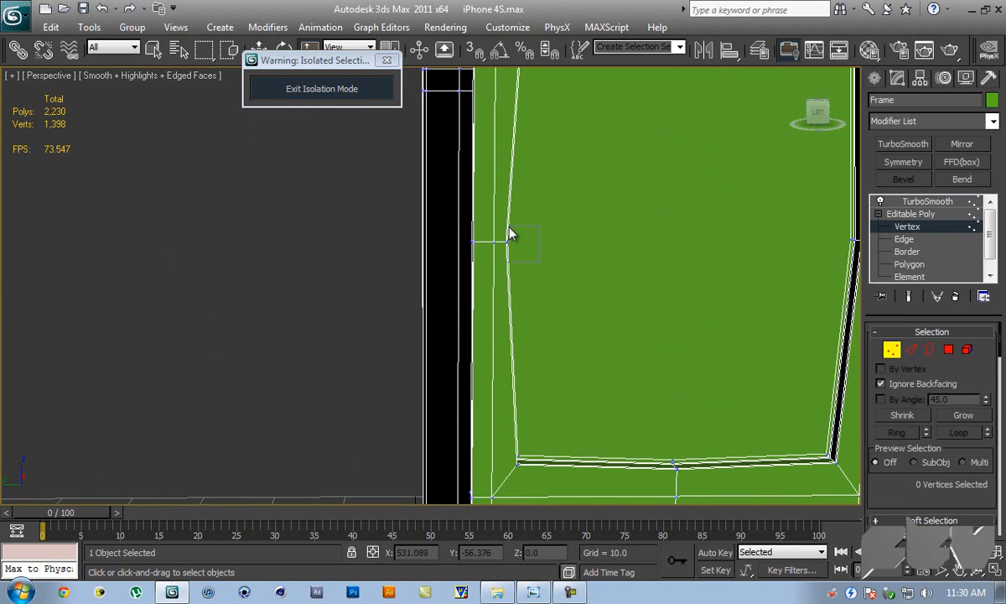
alt+middle_drag(671, 238, 750, 243)
ctrl+drag(767, 254, 743, 229)
alt+middle_drag(622, 249, 530, 204)
alt+middle_drag(501, 158, 645, 287)
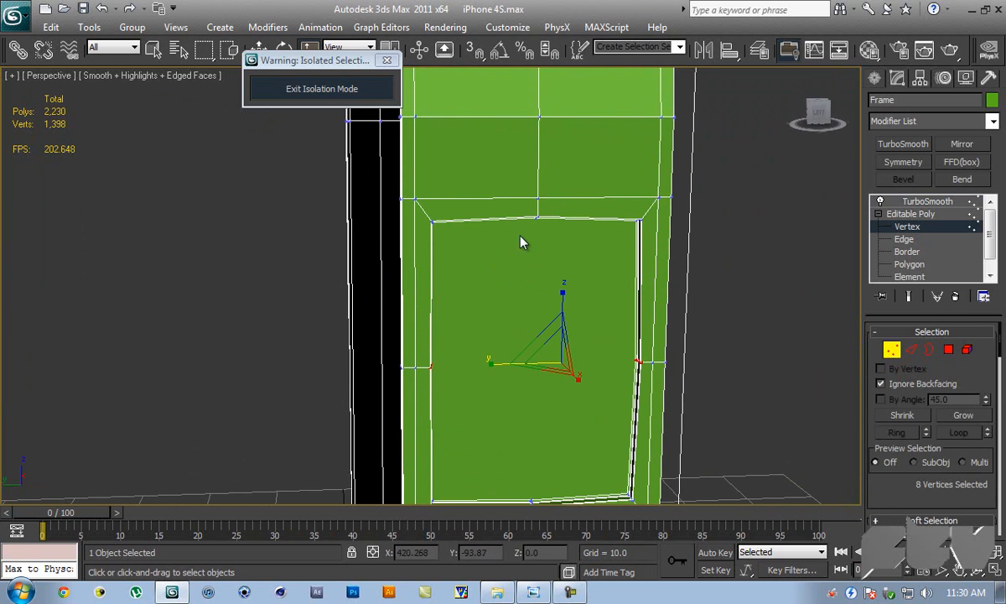
- Select the ring of edges surrounding the recess and set up a Connect with 1 segment and a pinch of 0
click(904, 239)
middle_drag(549, 250, 579, 249)
scroll(453, 214, up, 3)
click(474, 176)
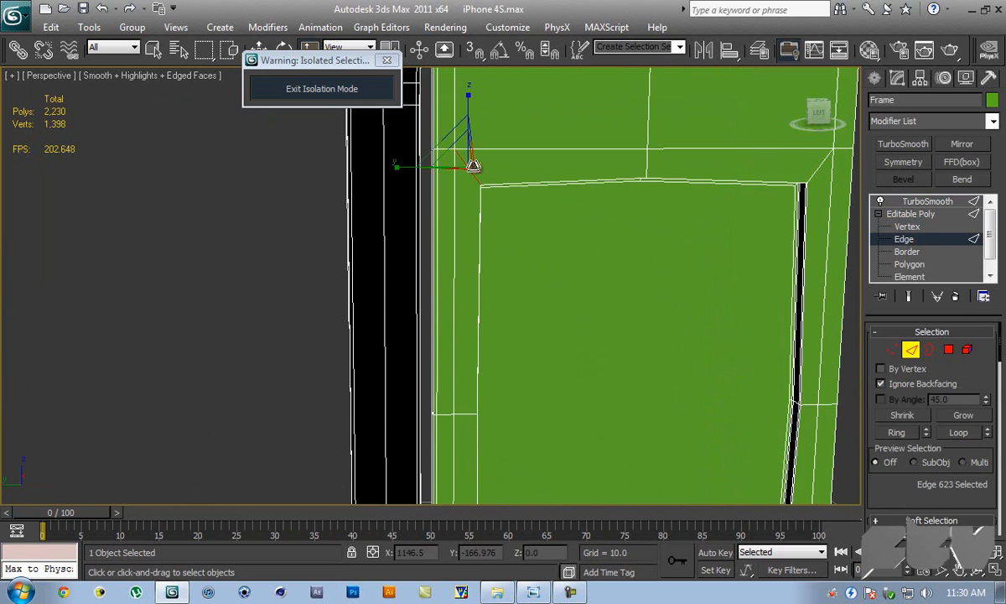
key(q)
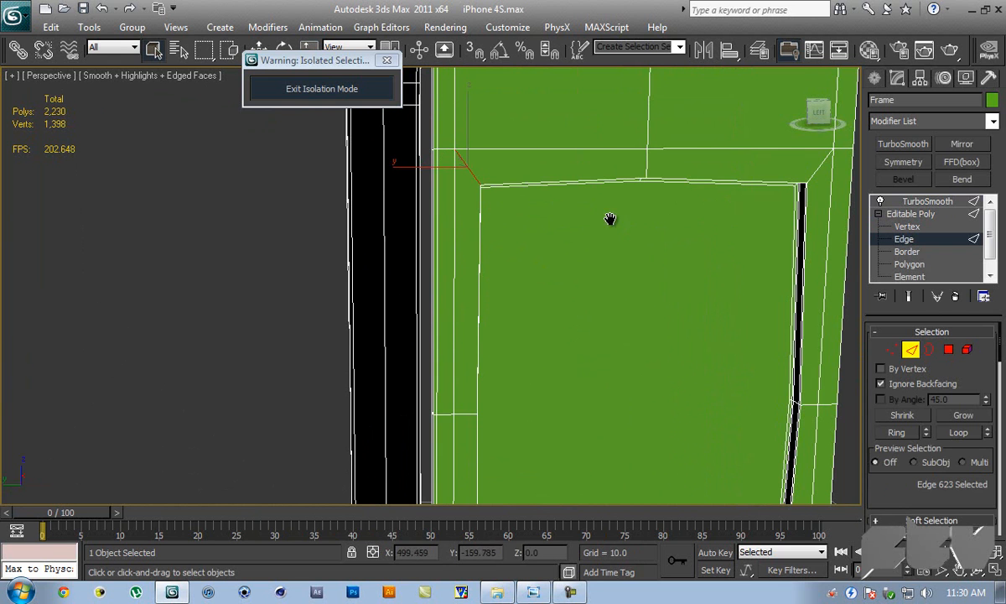
middle_drag(624, 218, 586, 223)
shift+click(609, 169)
scroll(637, 245, down, 2)
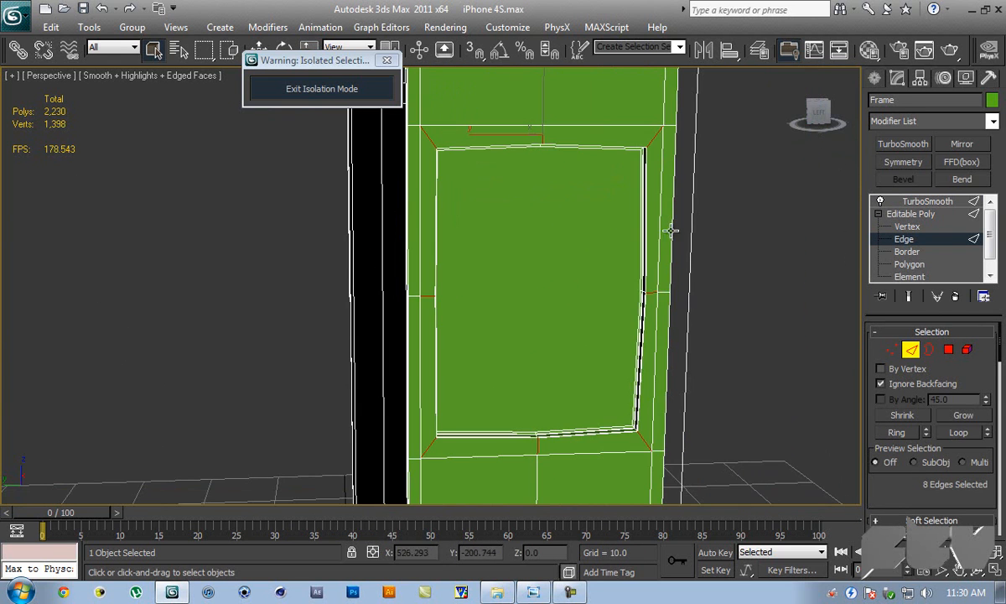
scroll(972, 352, down, 10)
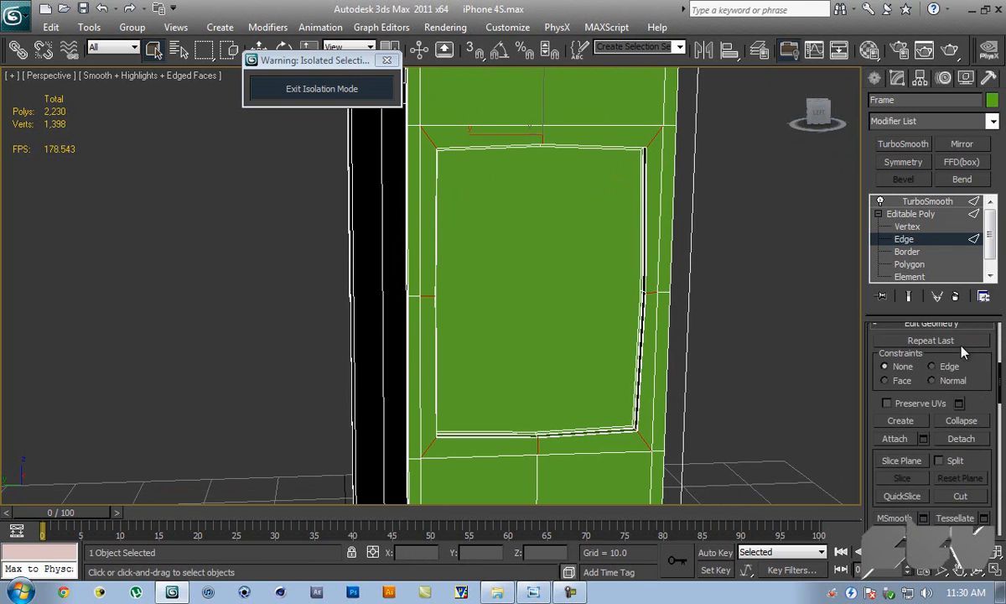
click(984, 502)
alt+middle_drag(637, 243, 673, 245)
click(805, 129)
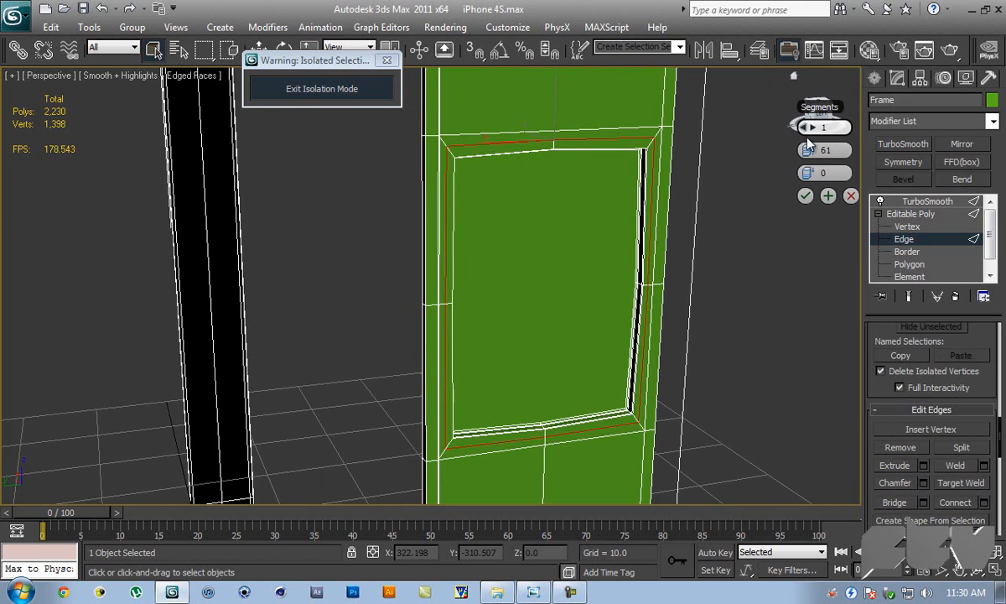
right_click(806, 150)
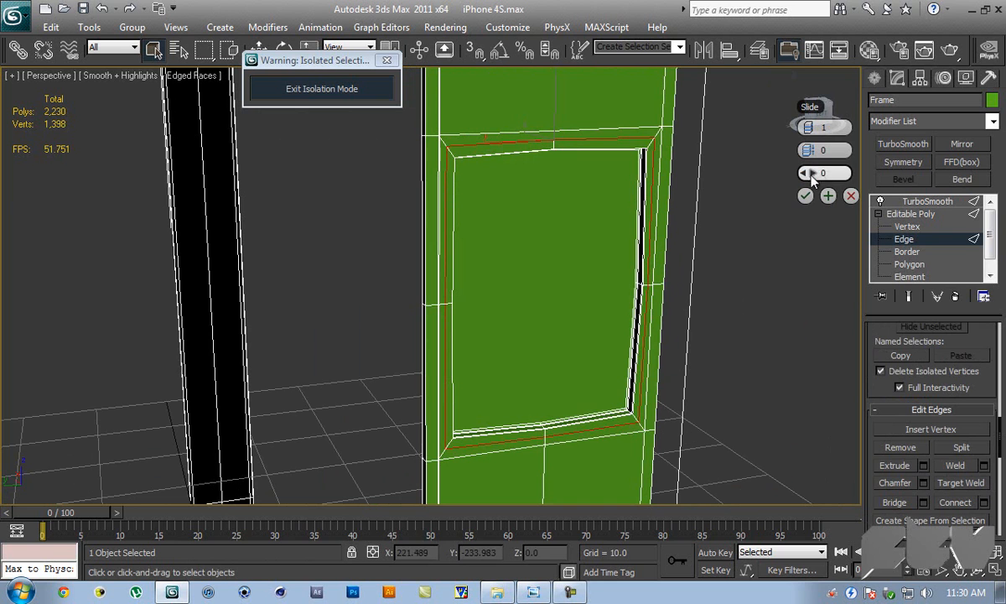
- Preview the smoothed frame without edged faces, set the connecting loop's slide to 67 and apply the Connect
click(909, 297)
key(F4)
scroll(669, 236, up, 3)
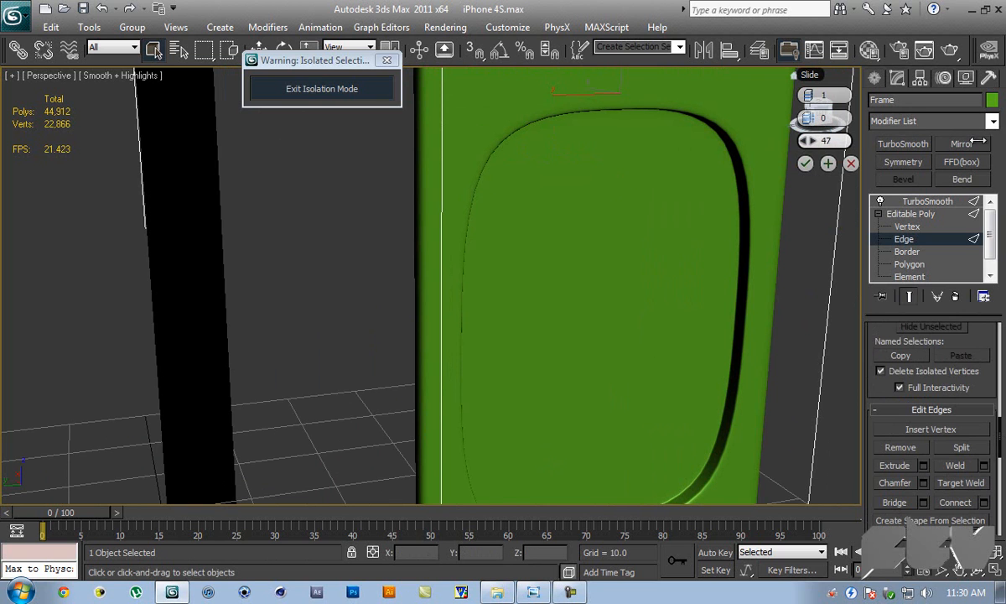
drag(113, 138, 402, 154)
drag(150, 167, 3, 166)
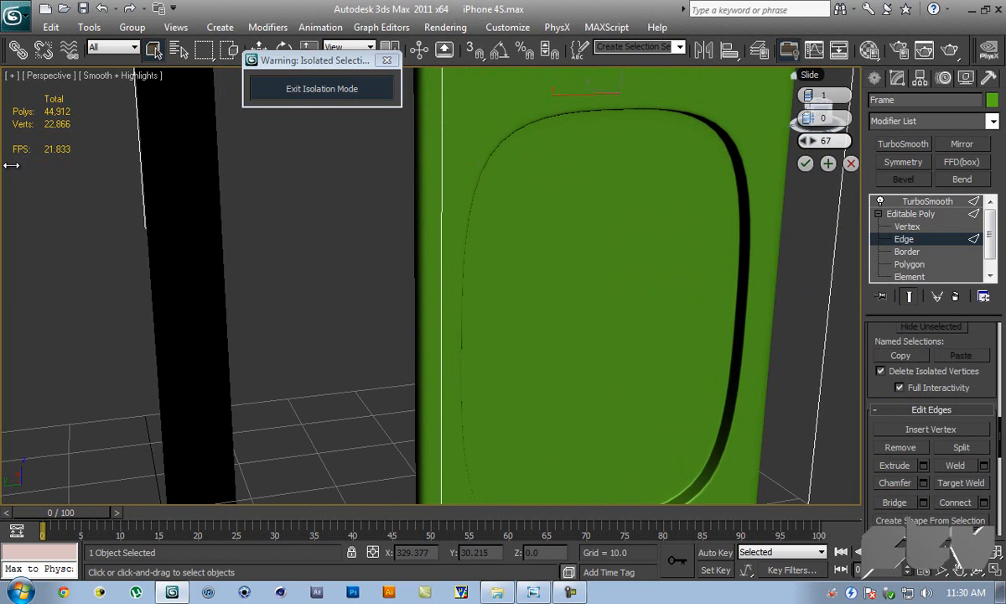
click(806, 163)
- Examine the new edge loop around the recess in both the unsmoothed cage and the smoothed result
click(912, 296)
key(F4)
middle_drag(615, 213, 588, 218)
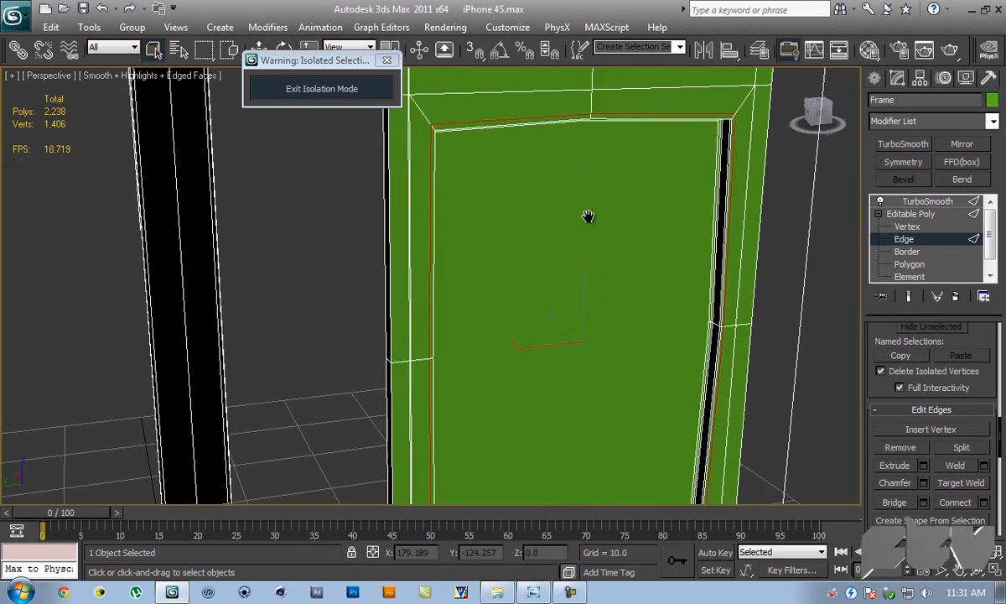
scroll(641, 220, up, 3)
middle_drag(651, 214, 631, 243)
scroll(655, 250, down, 5)
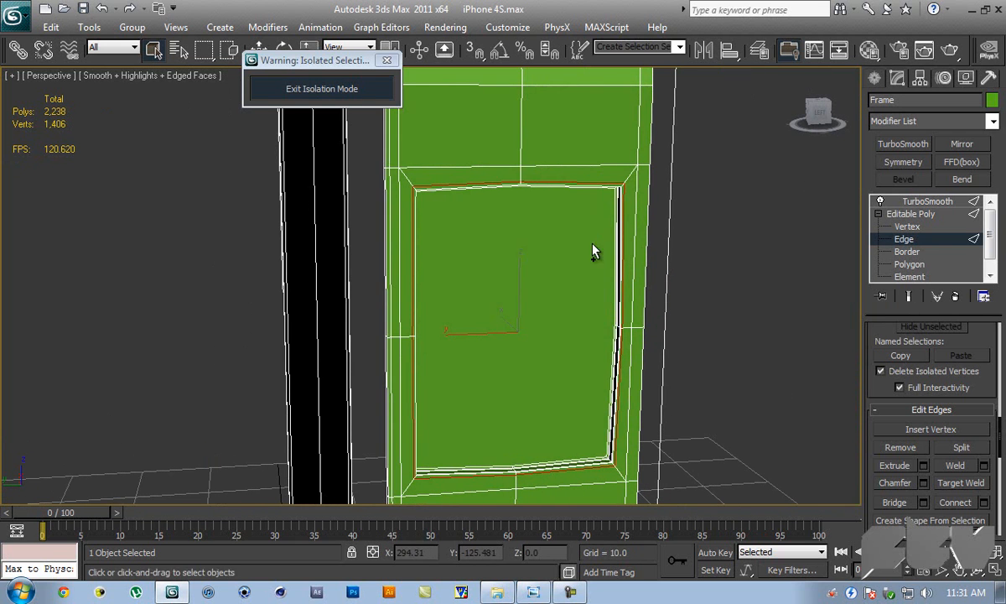
click(909, 296)
key(F4)
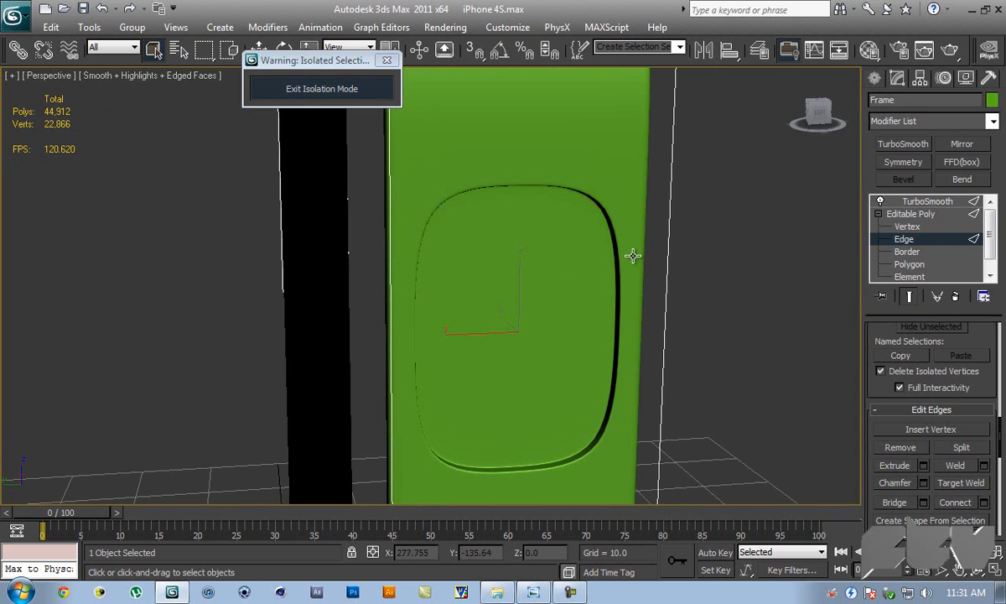
click(533, 591)
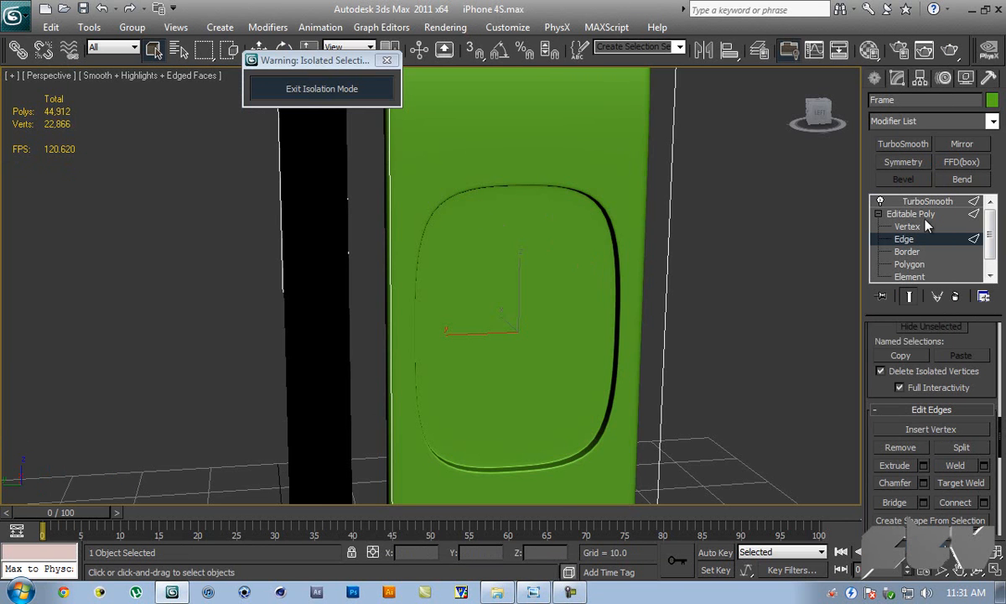
- Return to the unsmoothed cage, select the upper recess's floor polygon and compare it with the side switch in the reference photo
click(931, 226)
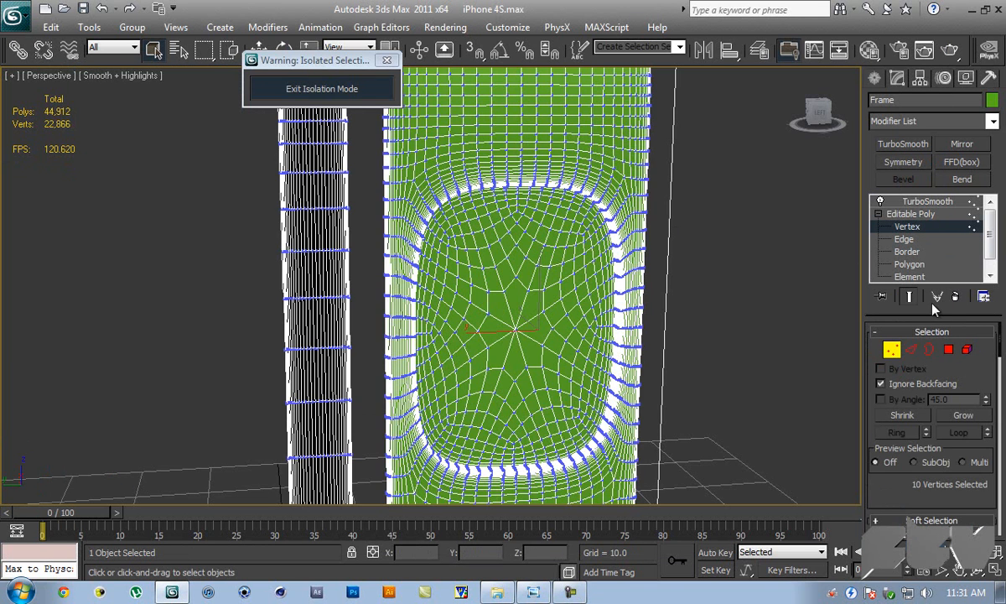
click(909, 296)
scroll(578, 216, up, 6)
scroll(616, 216, down, 5)
alt+middle_drag(605, 207, 626, 207)
middle_drag(561, 350, 560, 329)
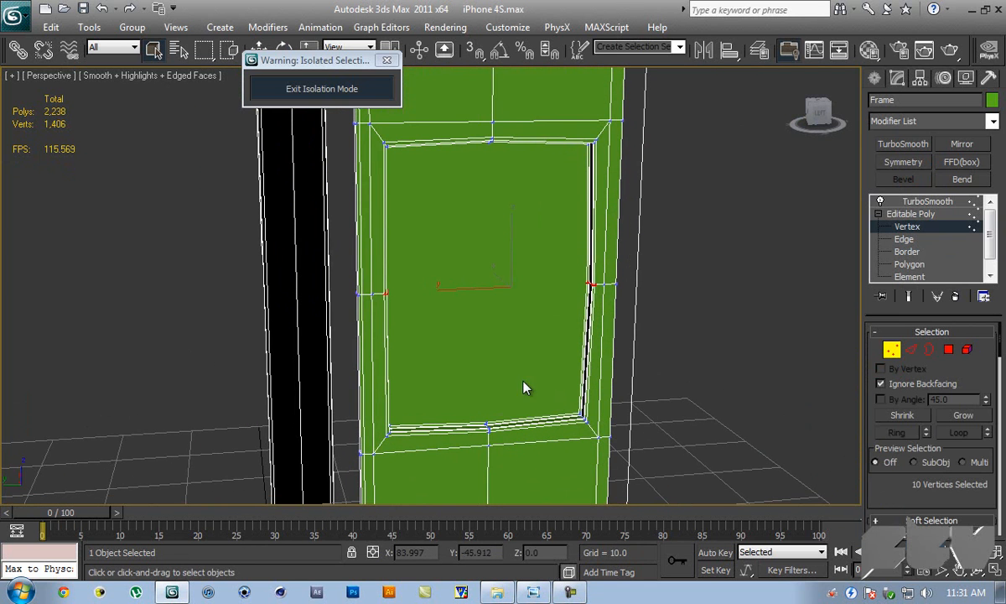
click(950, 351)
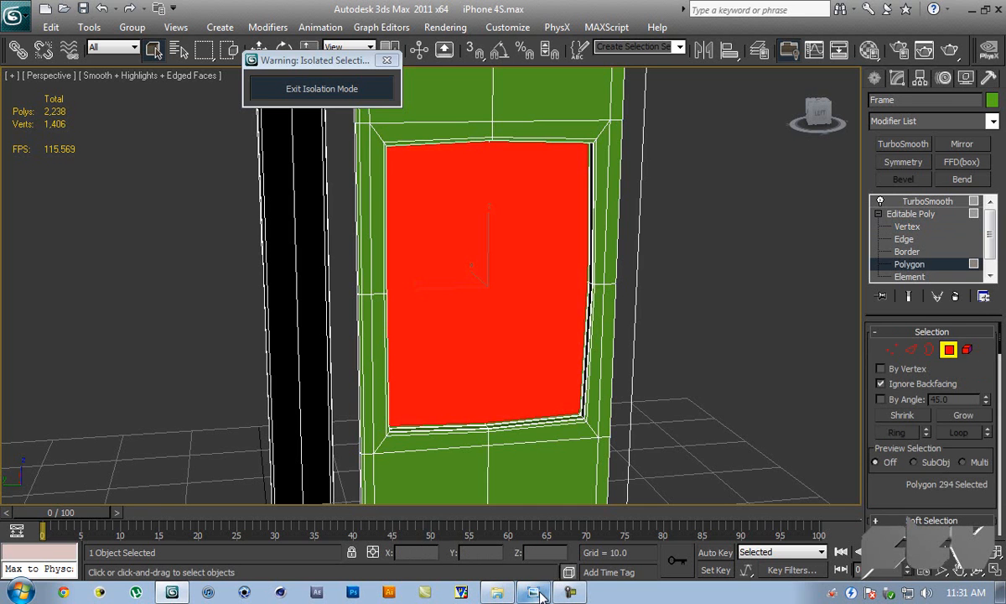
click(533, 594)
click(544, 5)
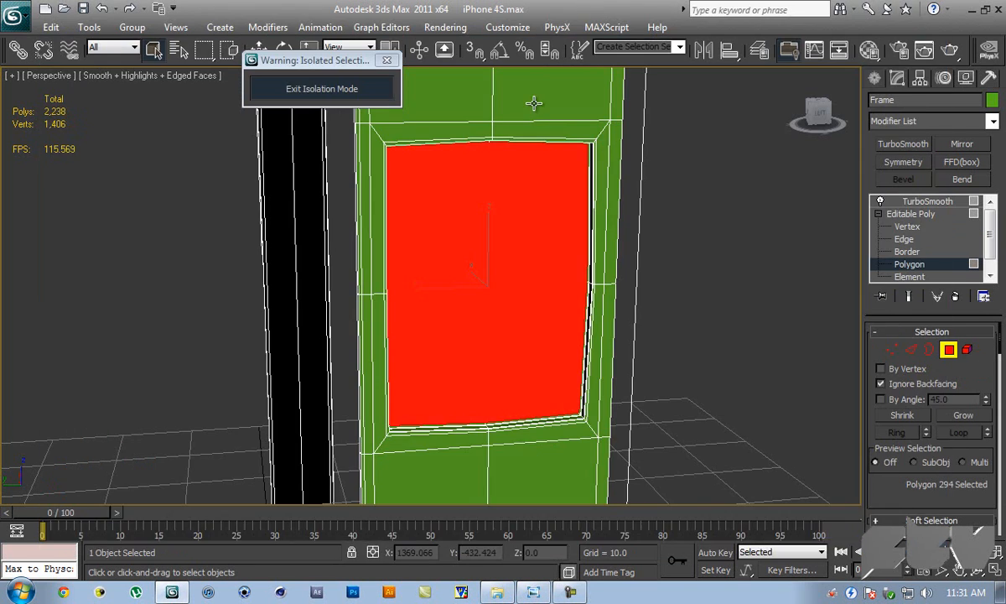
alt+middle_drag(559, 188, 579, 189)
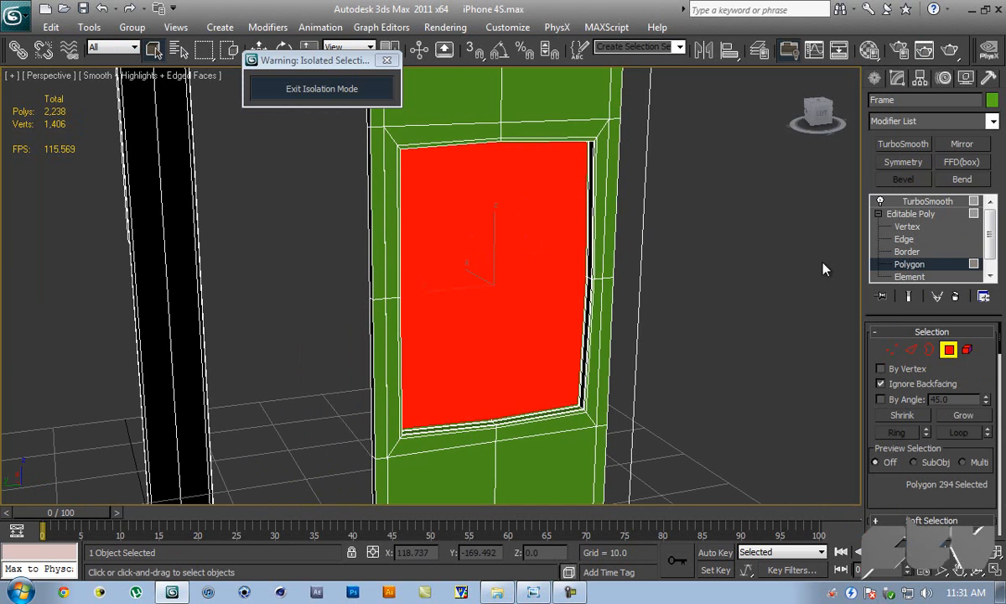
- Cut a vertical edge across the upper recess's floor between the middle vertices of its two short sides
click(934, 228)
scroll(962, 293, down, 5)
click(961, 362)
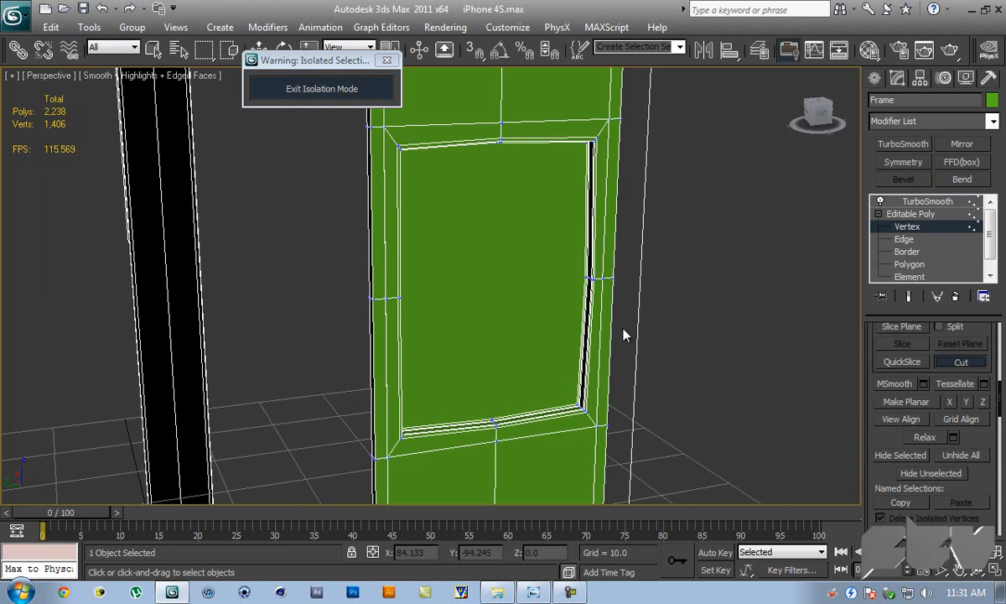
scroll(588, 312, up, 1)
middle_drag(568, 310, 551, 368)
scroll(563, 266, up, 3)
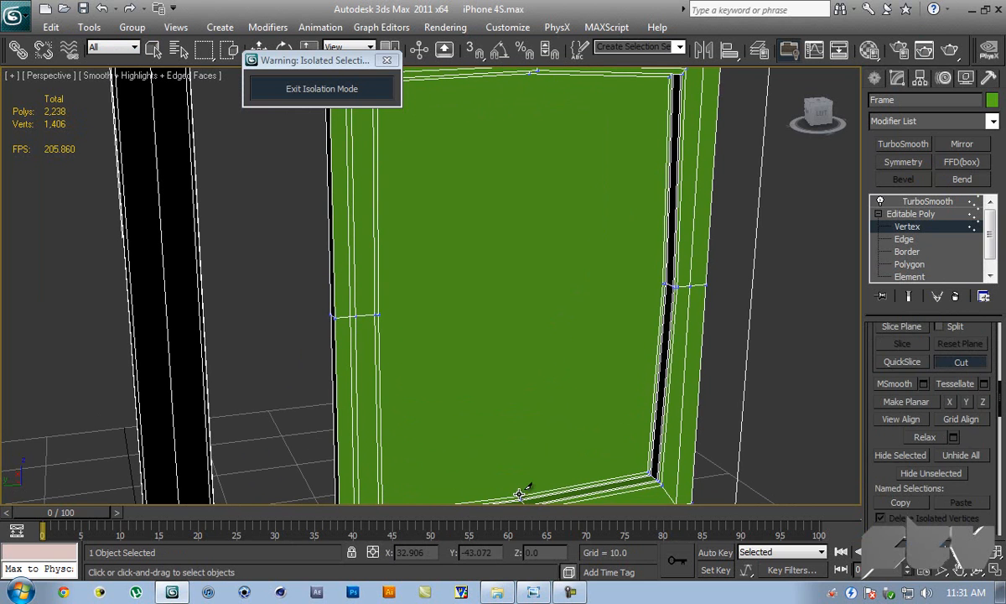
click(521, 497)
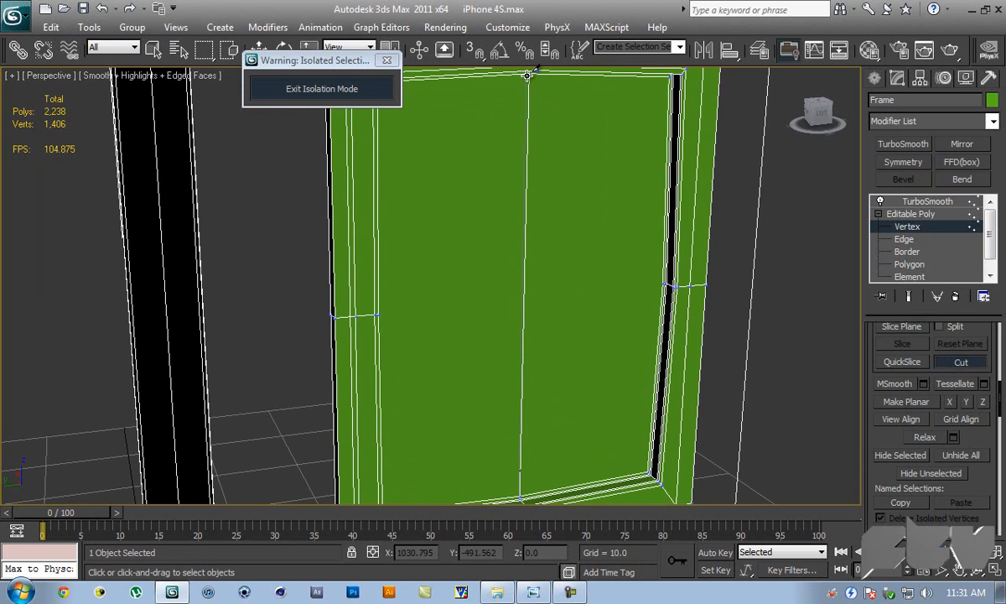
- Cut a horizontal edge across the recess floor between the middle vertices of its two long sides and end the cutting
alt+middle_drag(592, 285, 563, 287)
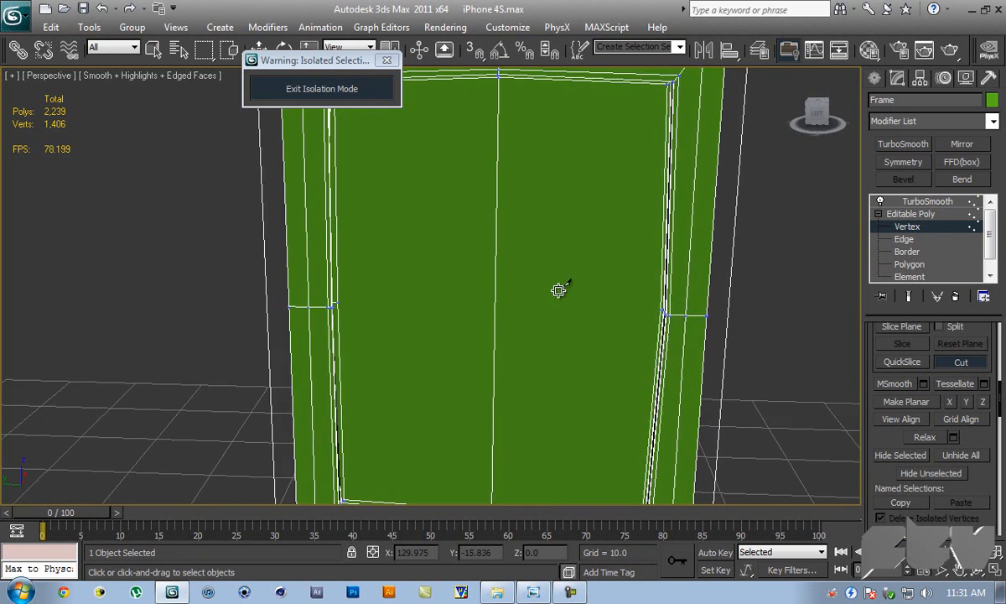
click(333, 305)
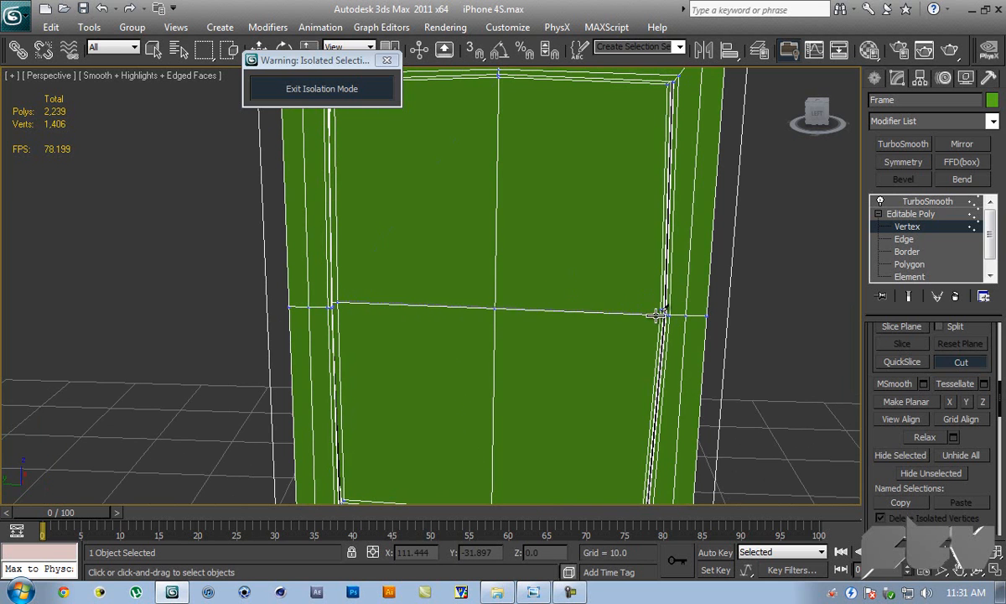
click(662, 315)
right_click(647, 290)
middle_drag(574, 267, 613, 219)
middle_drag(613, 219, 601, 249)
scroll(601, 249, down, 3)
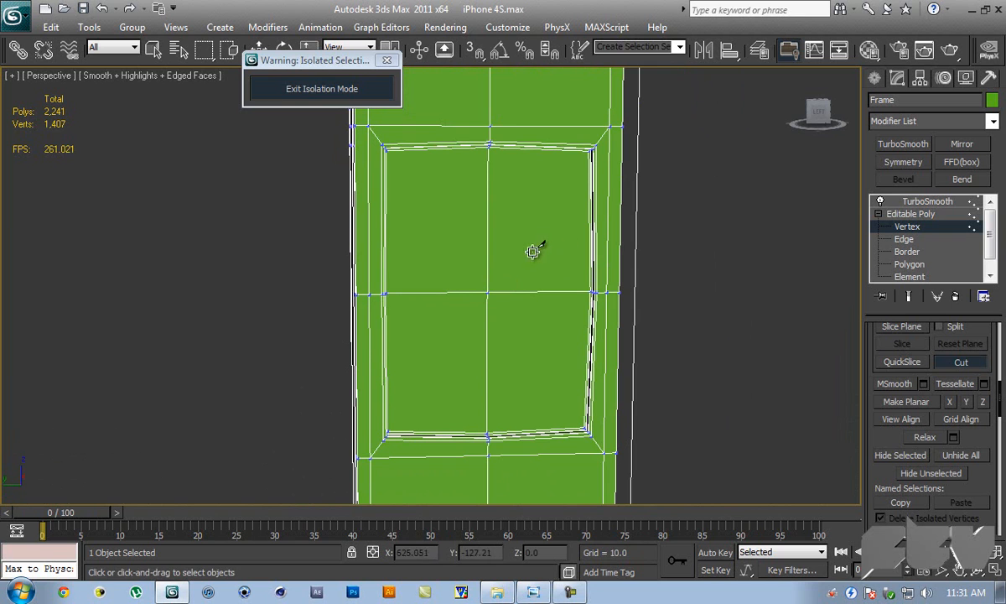
right_click(539, 192)
alt+middle_drag(614, 195, 638, 192)
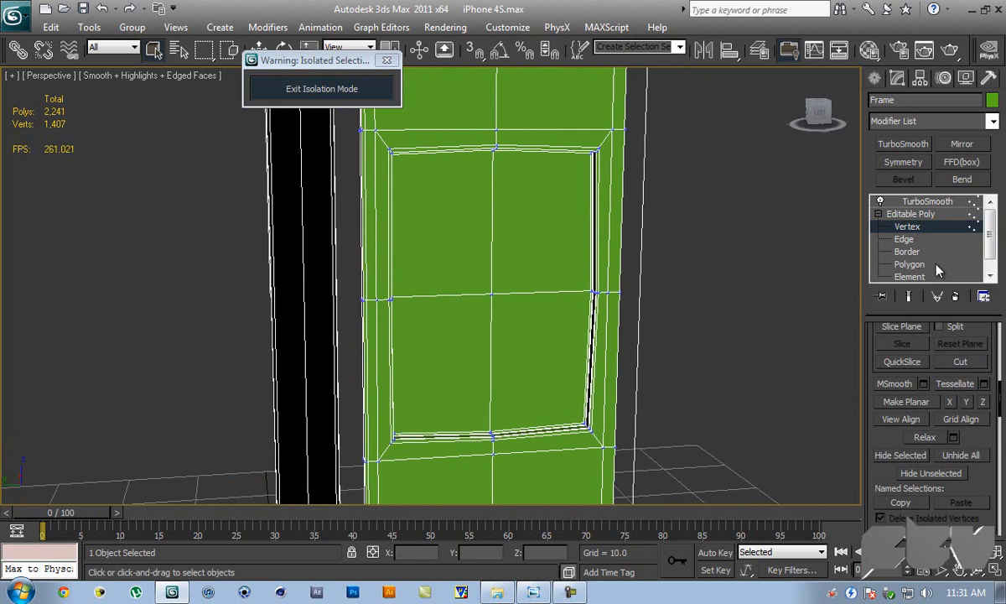
- Select the two floor polygons on one side of the vertical cut and compare them with the switch in the reference photo
click(909, 264)
click(545, 226)
ctrl+click(553, 325)
alt+middle_drag(630, 310, 599, 303)
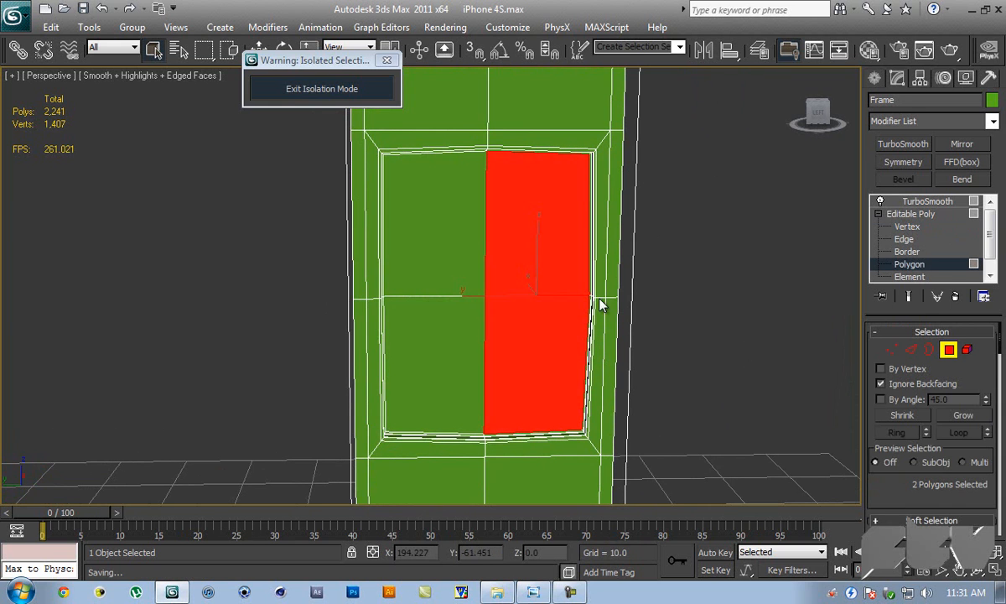
click(533, 591)
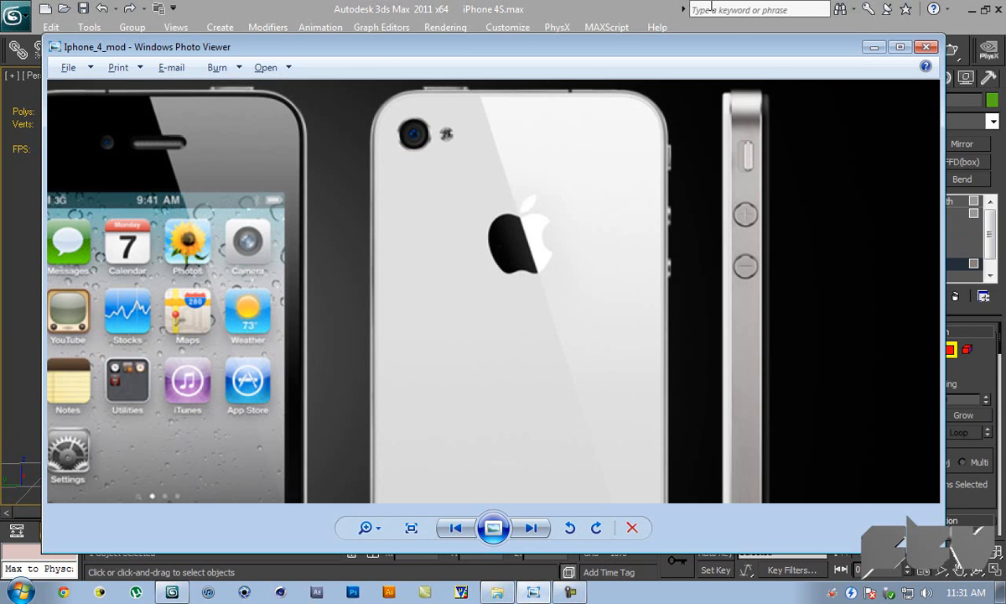
click(718, 9)
alt+middle_drag(631, 249, 758, 277)
scroll(672, 287, up, 3)
scroll(964, 402, down, 5)
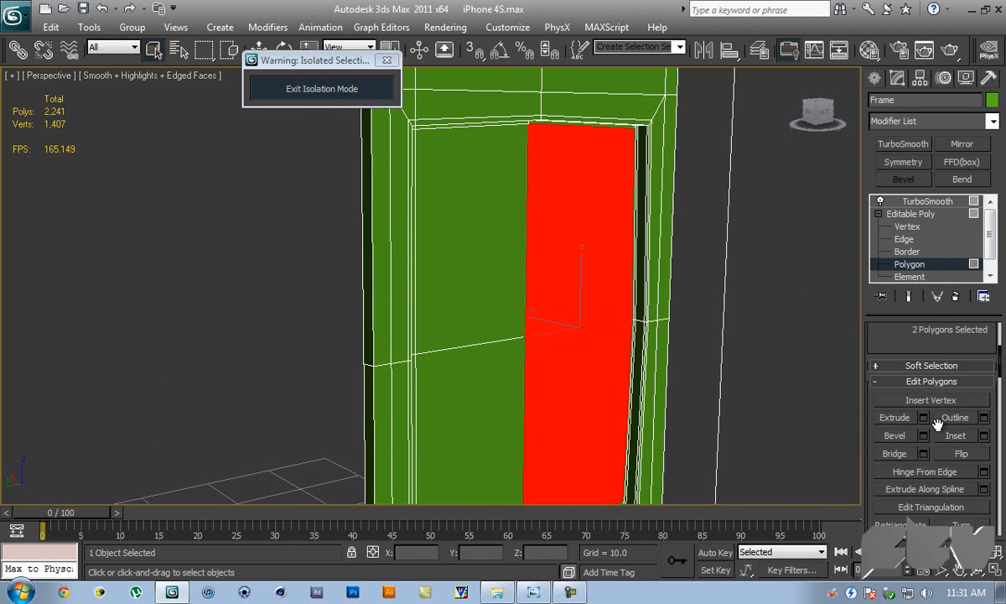
- Extrude the two selected floor polygons inward with a height of -0.337 and inset them as a group by 0.055
click(923, 417)
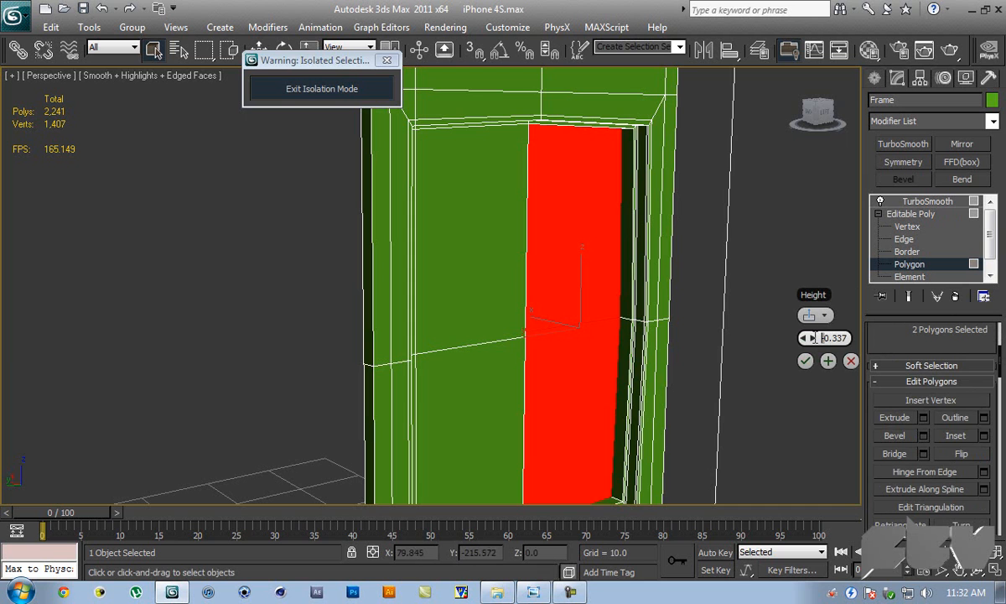
alt+middle_drag(691, 312, 718, 325)
click(804, 373)
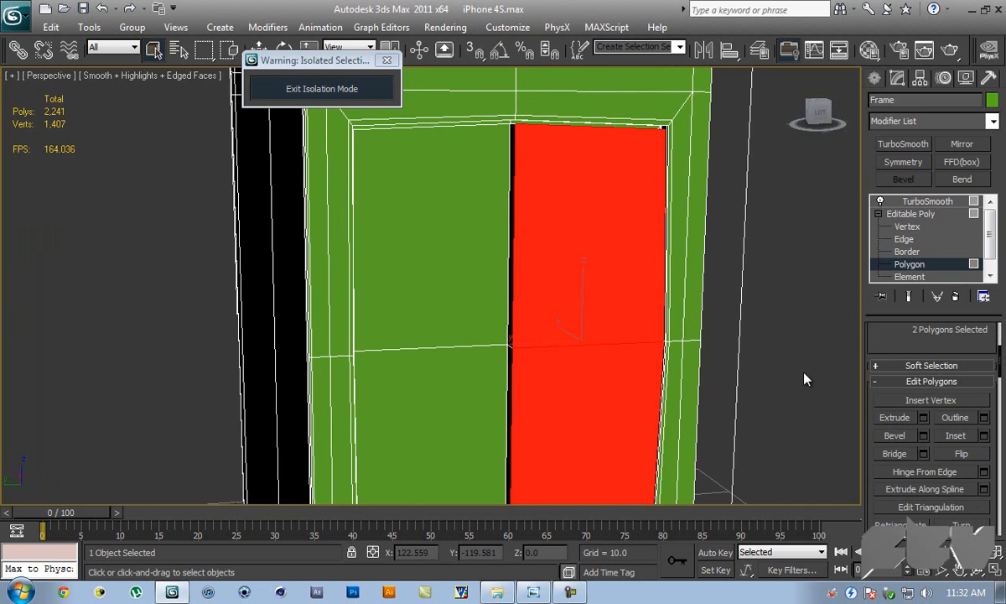
click(982, 436)
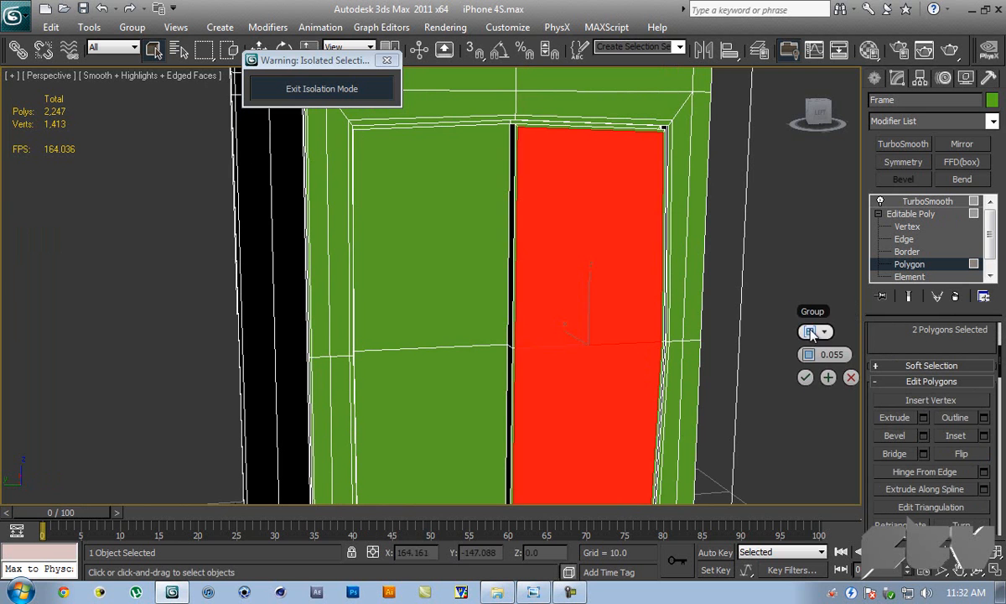
click(807, 378)
- Examine the lowered half of the recess in the smoothed result without edged faces, then return to the edged cage
alt+middle_drag(630, 312, 674, 309)
click(909, 296)
key(F4)
click(761, 275)
alt+middle_drag(761, 275, 683, 313)
click(909, 296)
key(F4)
scroll(645, 295, up, 5)
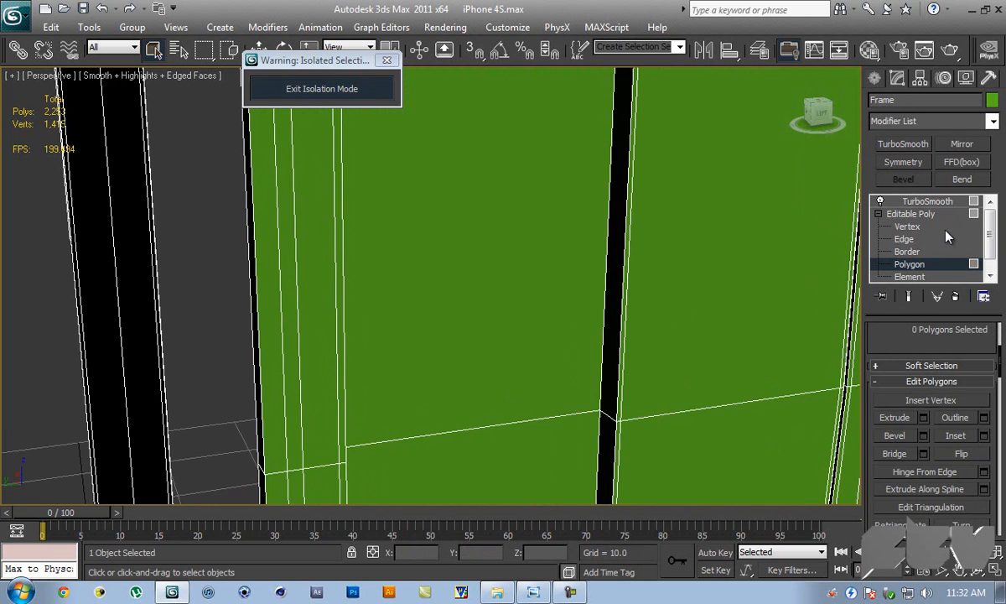
- Connect the short edges along the lowered half's step wall with 2 segments, a pinch of 68 and a slide of 0
click(905, 240)
click(613, 418)
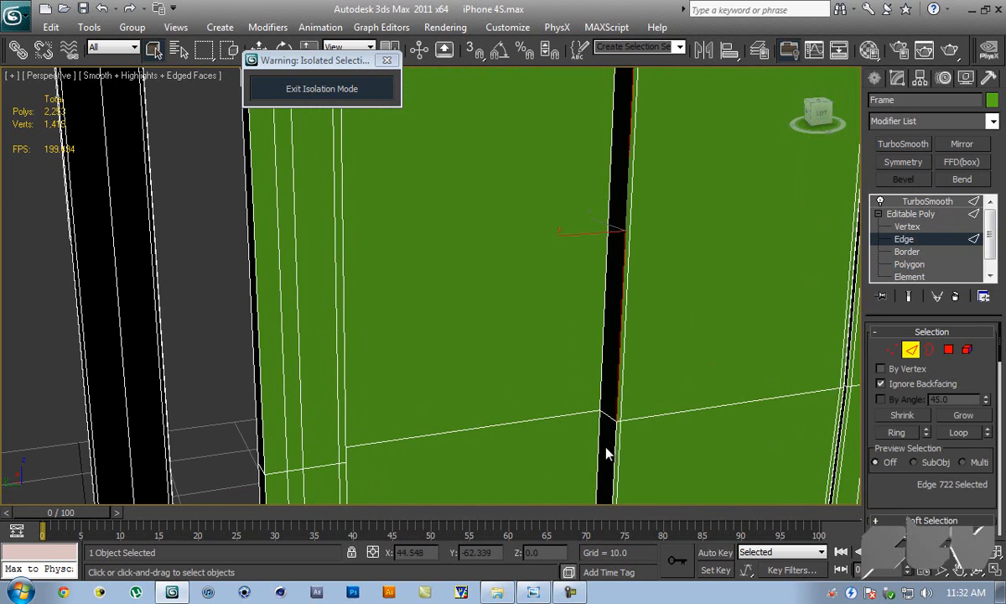
click(607, 414)
scroll(706, 225, down, 2)
middle_drag(707, 225, 664, 226)
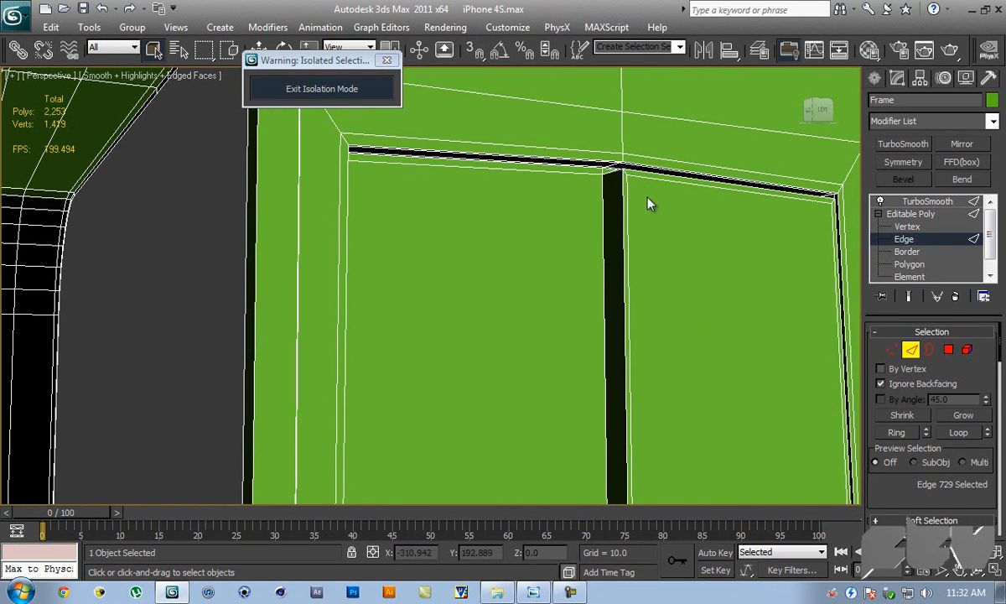
scroll(718, 247, up, 3)
mouse_move(718, 246)
alt+middle_down()
mouse_move(701, 281)
mouse_move(738, 295)
alt+middle_up()
scroll(965, 453, down, 10)
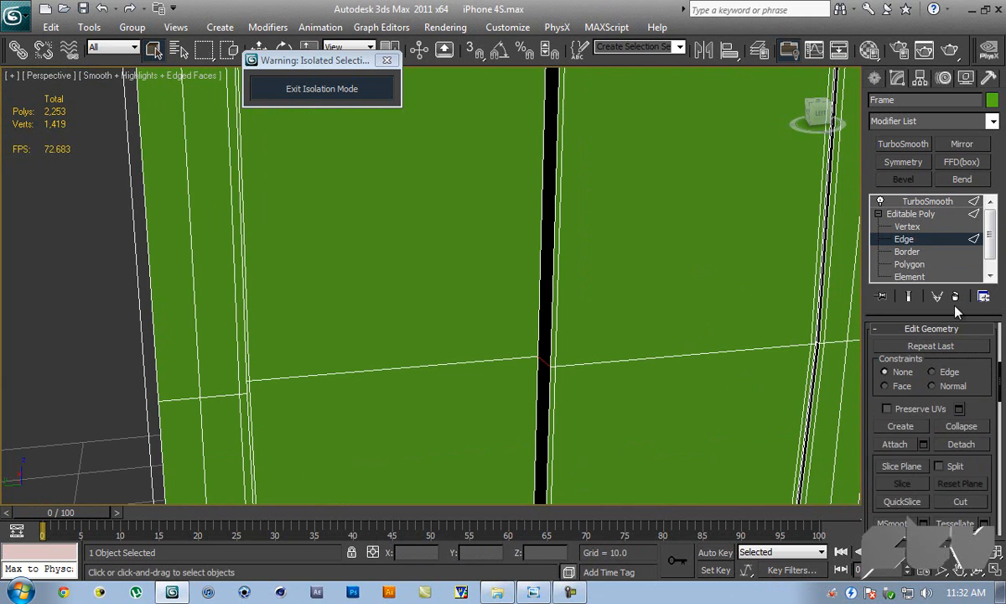
scroll(974, 327, down, 3)
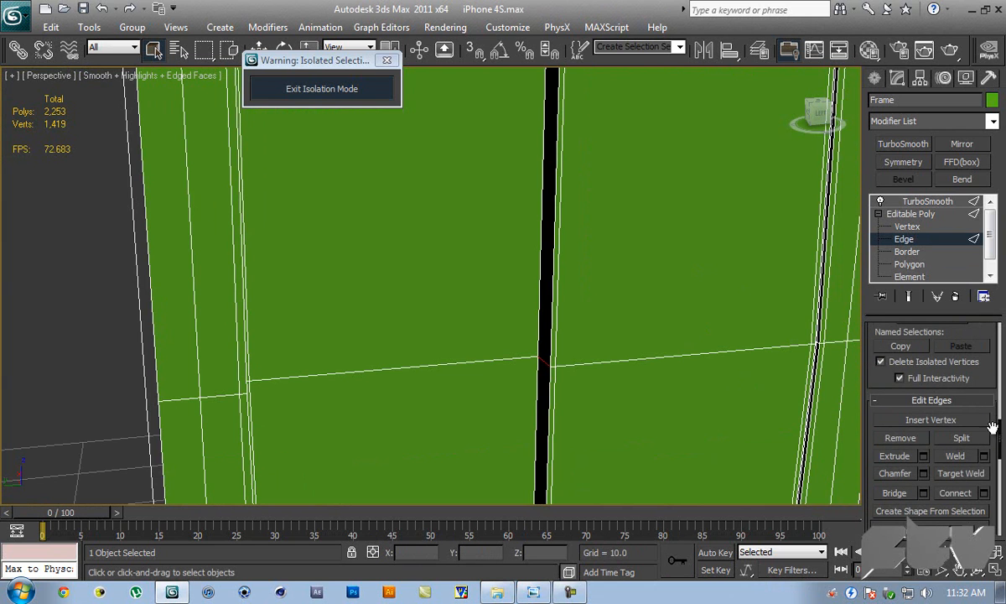
click(984, 493)
alt+middle_drag(682, 377, 708, 388)
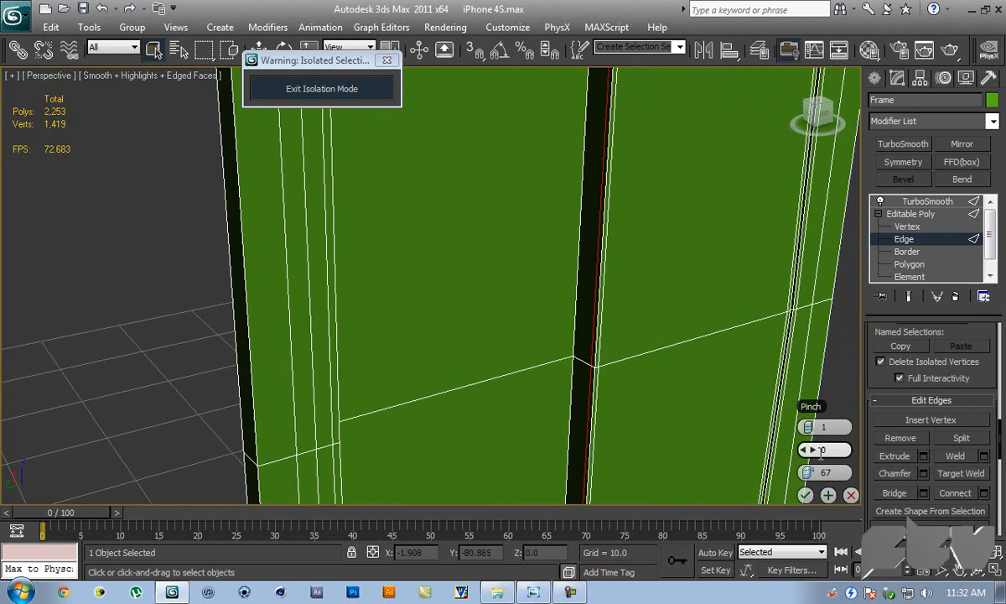
click(806, 427)
drag(807, 449, 807, 419)
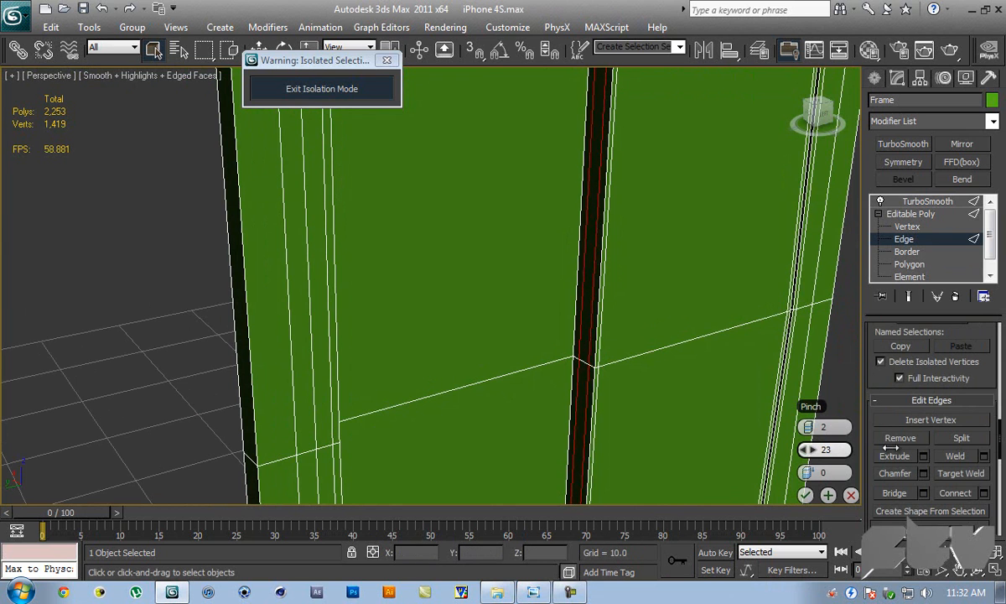
drag(985, 451, 17, 454)
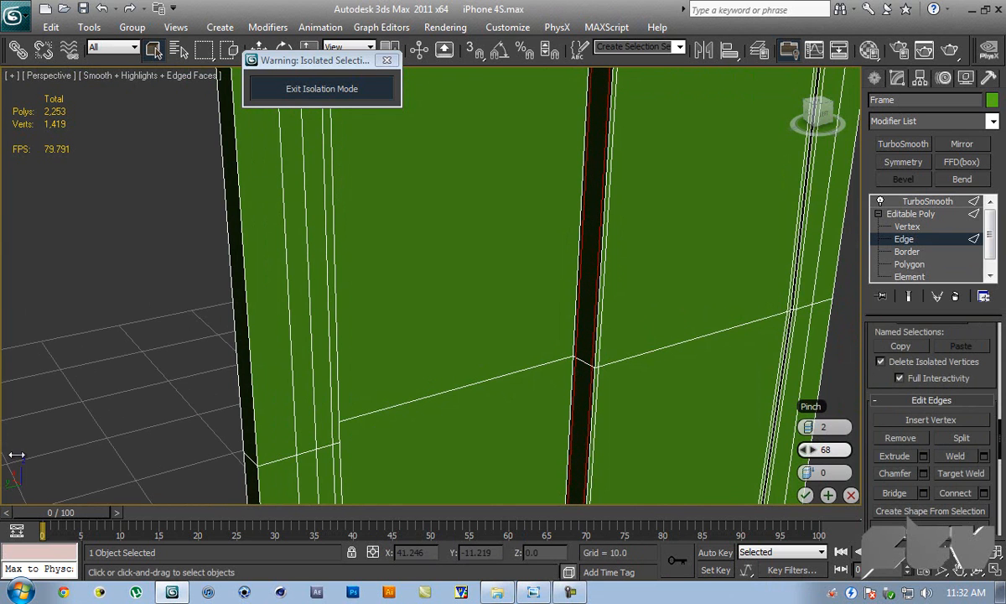
click(804, 495)
- Preview the smoothed frame without edged faces and save the file
click(908, 296)
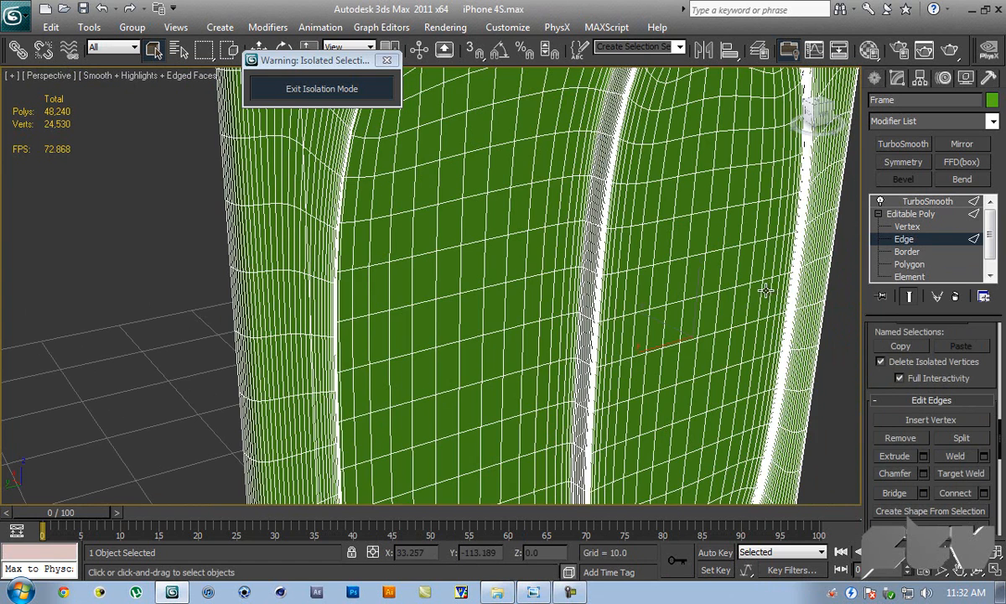
key(F4)
scroll(685, 271, down, 5)
key(ctrl+s)
- Examine the smoothed frame and its side recesses from several angles, leaving edge editing for the whole object
scroll(646, 265, down, 5)
alt+middle_drag(646, 265, 630, 222)
scroll(631, 228, up, 8)
alt+middle_drag(701, 275, 548, 286)
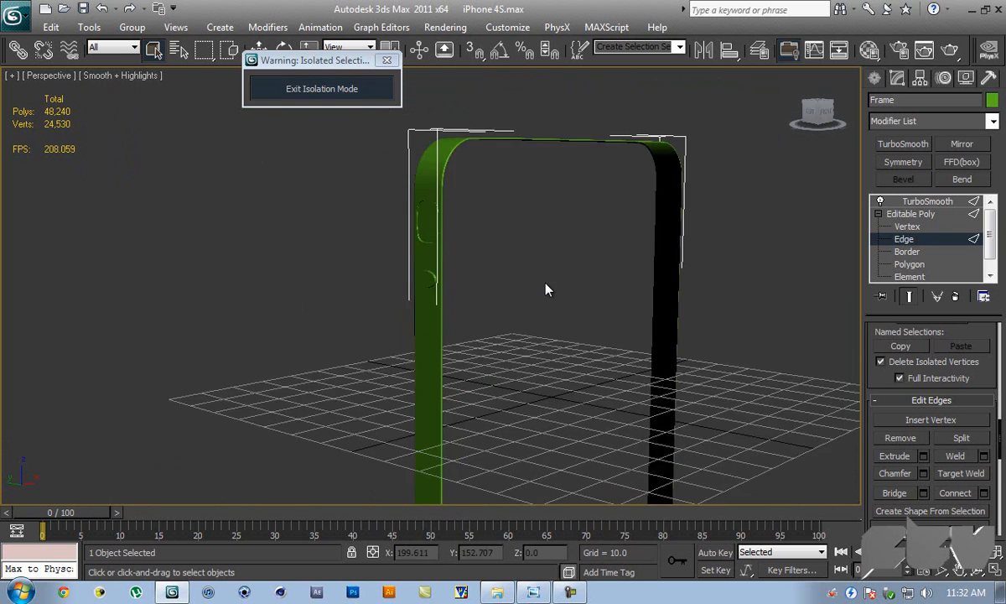
scroll(583, 341, down, 6)
middle_drag(588, 339, 665, 337)
scroll(760, 349, up, 5)
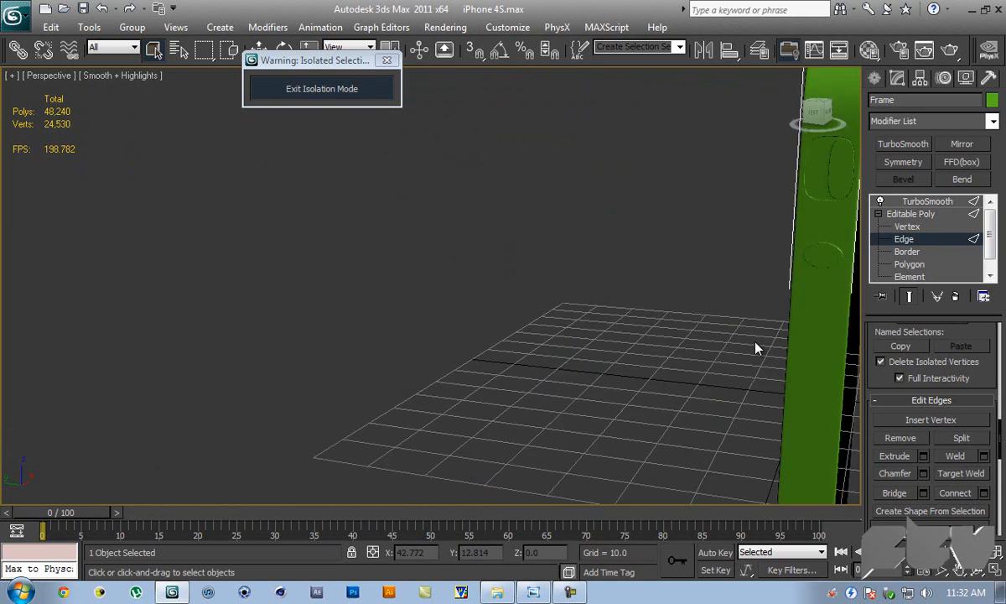
scroll(552, 291, down, 6)
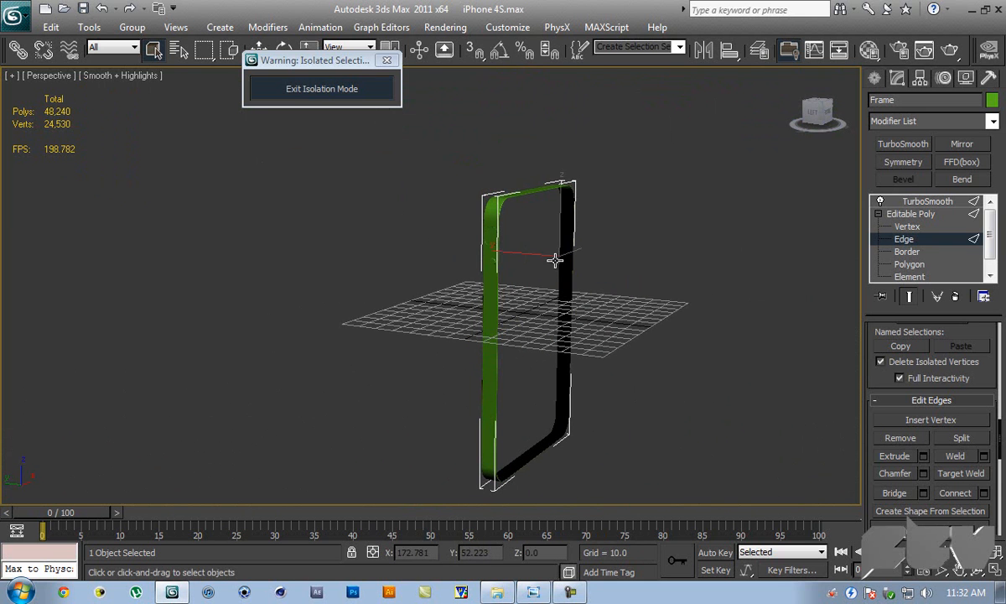
right_click(708, 269)
click(910, 214)
alt+middle_drag(670, 220, 600, 276)
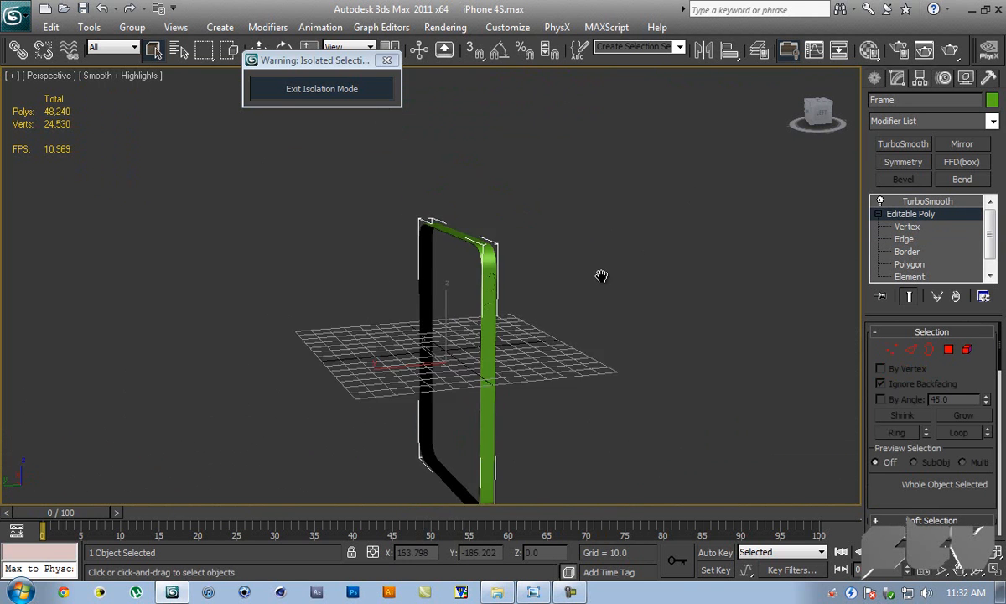
scroll(600, 276, up, 5)
middle_drag(723, 291, 505, 347)
scroll(668, 295, down, 5)
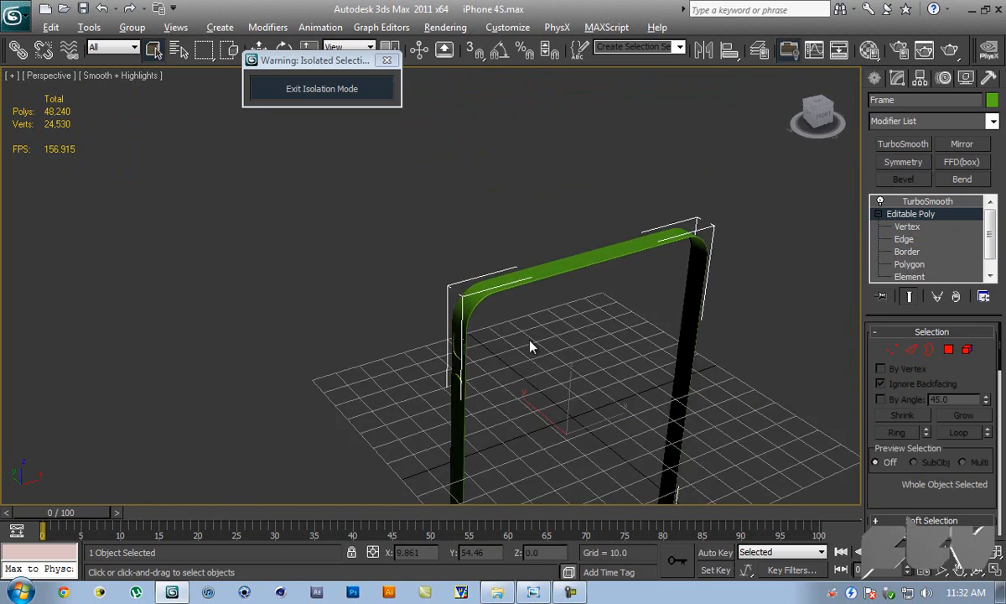
scroll(570, 272, up, 3)
middle_drag(570, 272, 729, 293)
alt+middle_drag(805, 220, 678, 200)
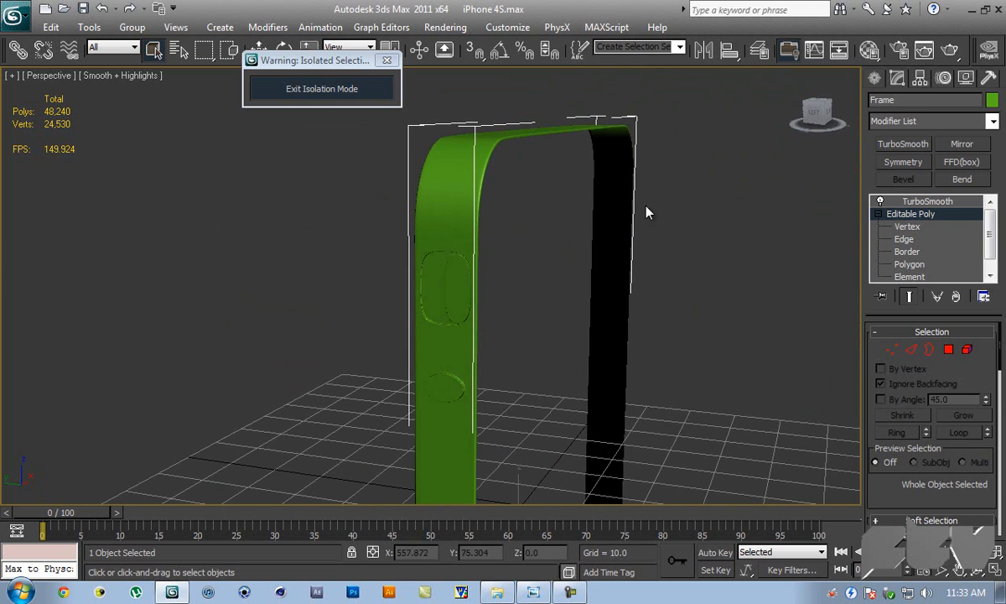
- Select the row of vertices across the middle of the upper recess in the unsmoothed edged cage and scale it along Z
click(953, 229)
alt+middle_drag(577, 234, 771, 241)
click(913, 297)
alt+middle_drag(509, 278, 480, 301)
key(F4)
scroll(619, 275, up, 3)
scroll(619, 275, up, 4)
drag(733, 265, 732, 352)
middle_drag(732, 352, 730, 265)
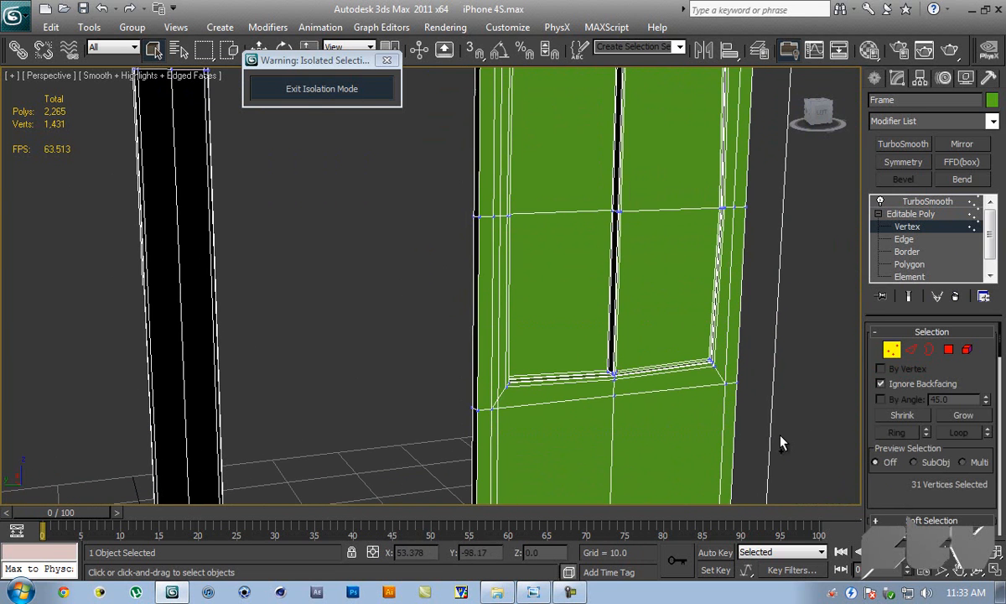
middle_drag(622, 304, 624, 297)
key(r)
drag(635, 190, 639, 218)
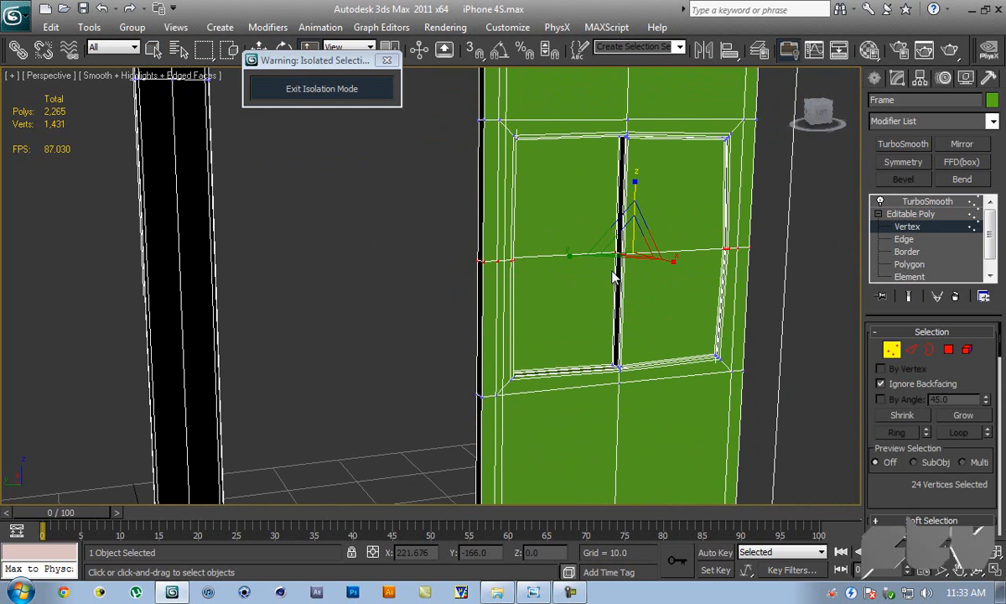
- Remove the outer frame-edge vertices on both sides of the upper recess from the selected middle row
alt+drag(467, 250, 487, 277)
alt+middle_drag(701, 277, 374, 290)
alt+drag(299, 255, 302, 257)
alt+middle_drag(347, 268, 578, 296)
middle_drag(550, 330, 560, 289)
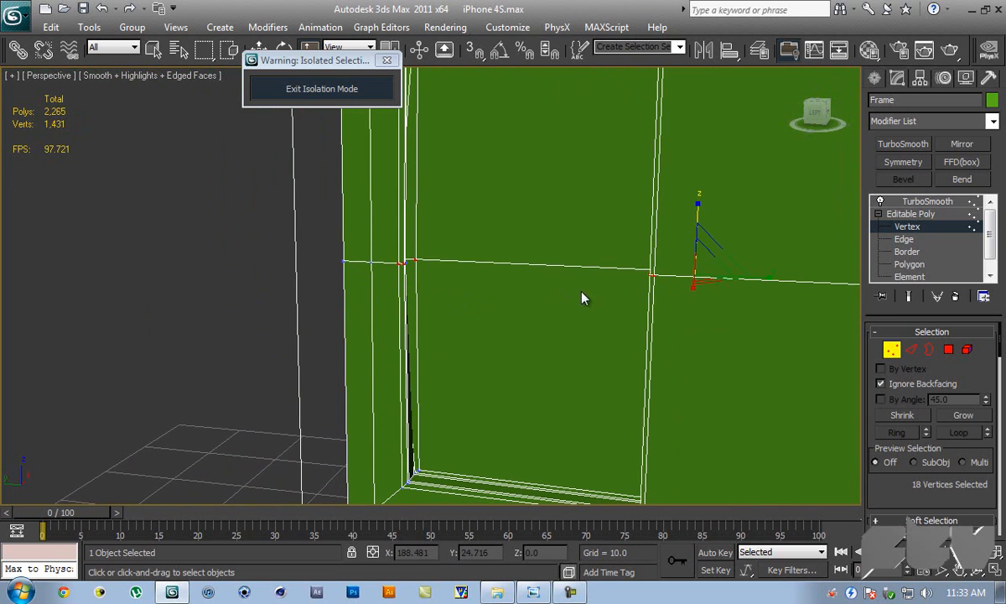
- Try to scale the selected middle-row vertices of the upper recess narrower along Y
key(e)
key(w)
key(e)
key(r)
drag(757, 281, 744, 281)
key(ctrl+z)
- Add the vertices at all four corners of the upper recess to the selection and scale it narrower along Y
middle_drag(696, 285, 691, 222)
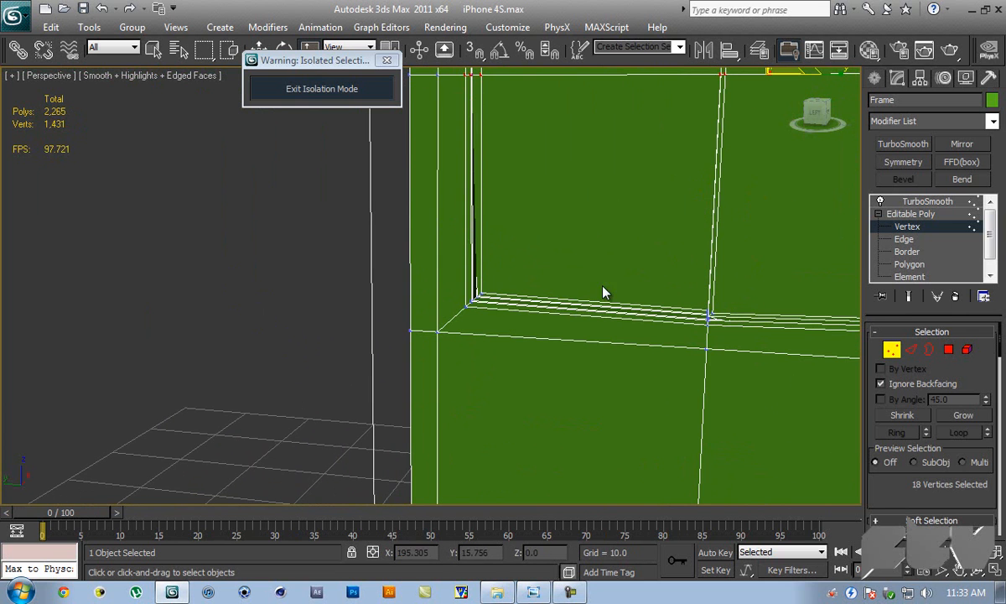
ctrl+drag(453, 279, 511, 325)
middle_drag(764, 307, 571, 308)
ctrl+drag(485, 307, 523, 345)
middle_drag(530, 205, 516, 393)
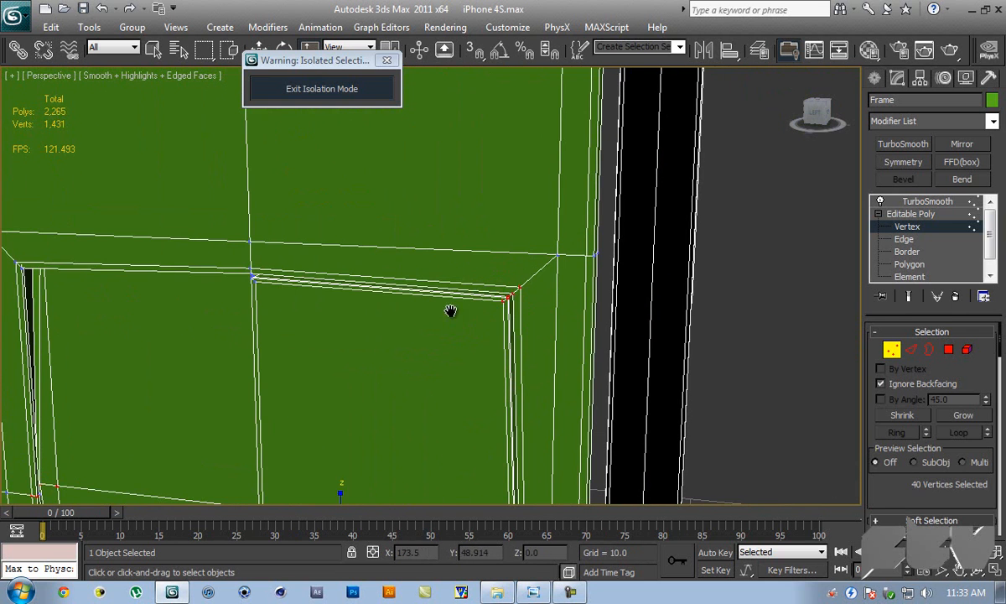
middle_drag(32, 274, 445, 287)
ctrl+drag(430, 290, 447, 305)
middle_drag(517, 337, 495, 239)
scroll(503, 251, down, 4)
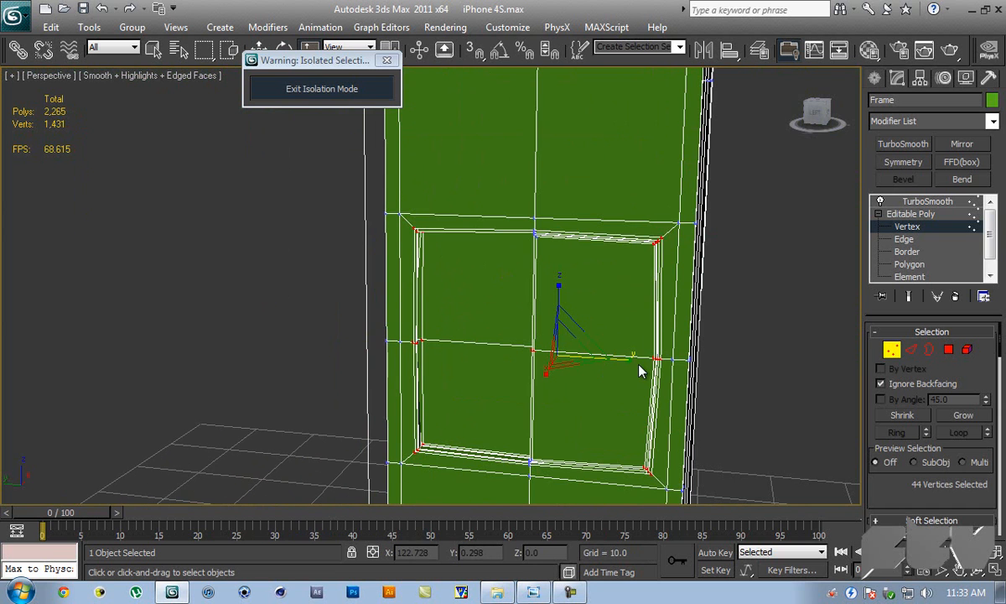
drag(625, 359, 587, 361)
- Preview the smoothed frame without edged faces and check the shape of the upper recess
click(908, 296)
key(F4)
alt+middle_drag(838, 285, 723, 282)
click(928, 202)
click(761, 231)
alt+middle_drag(758, 231, 714, 232)
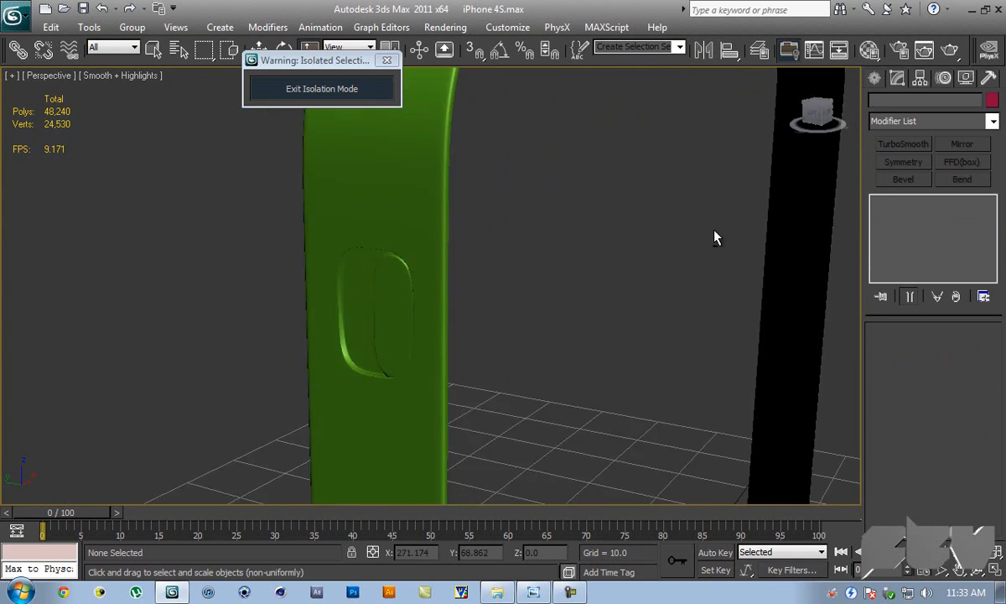
scroll(700, 243, down, 5)
alt+middle_drag(668, 281, 585, 523)
- Switch to Windows Photo Viewer and study the iPhone reference photos for the placement of buttons and openings
click(533, 592)
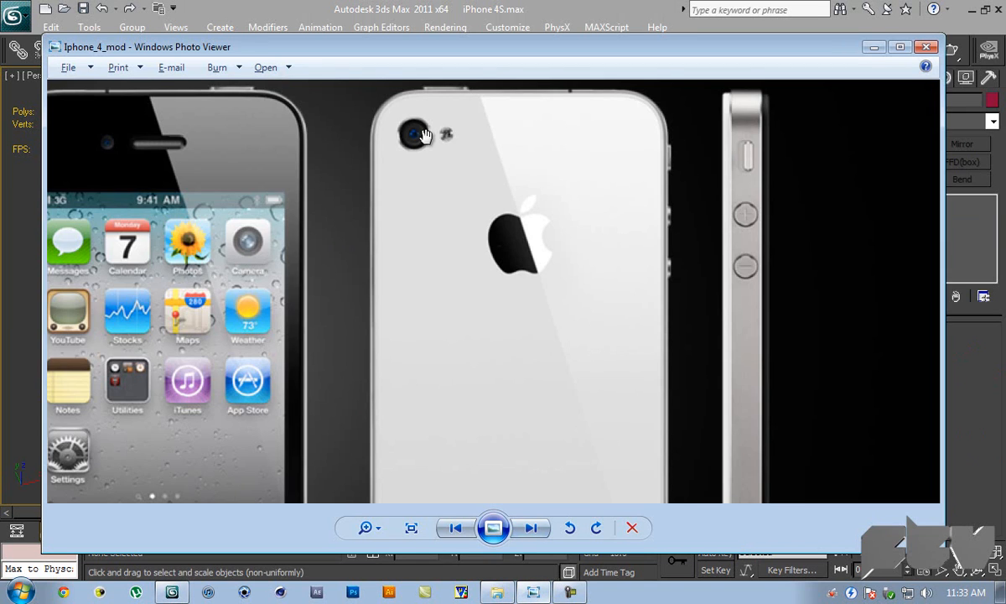
scroll(565, 382, down, 2)
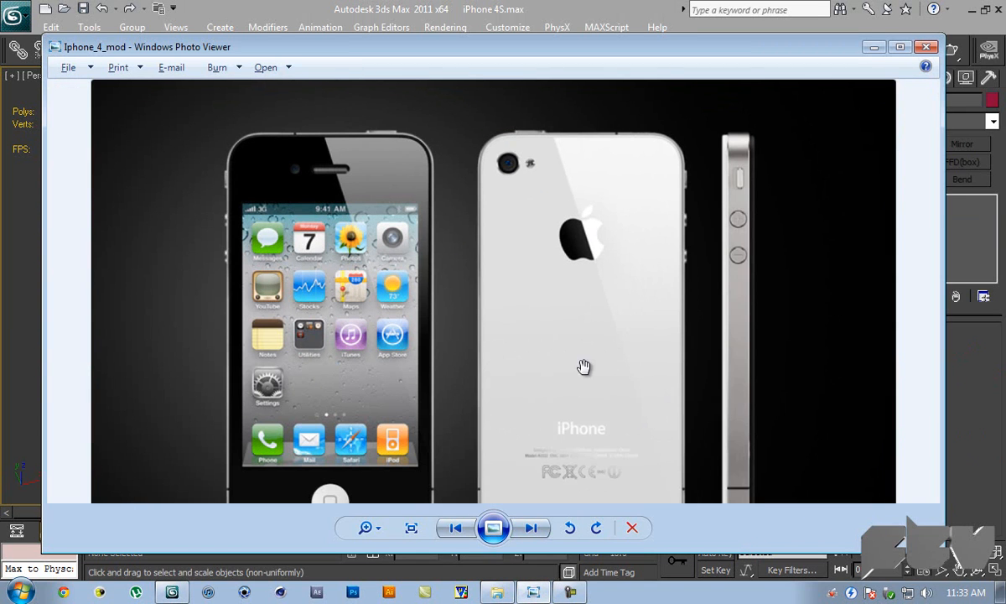
click(532, 527)
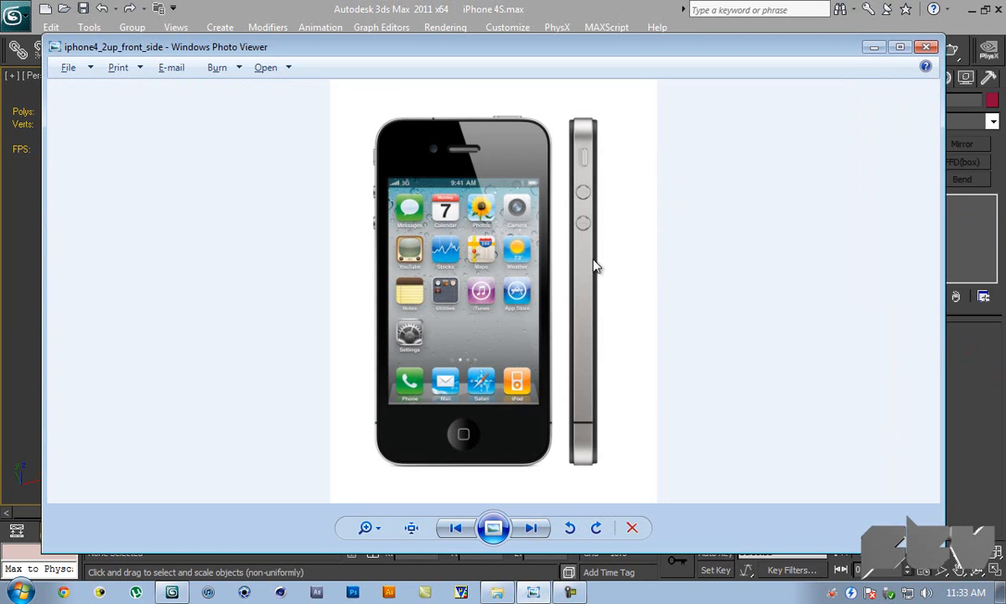
click(529, 530)
click(529, 530)
click(530, 530)
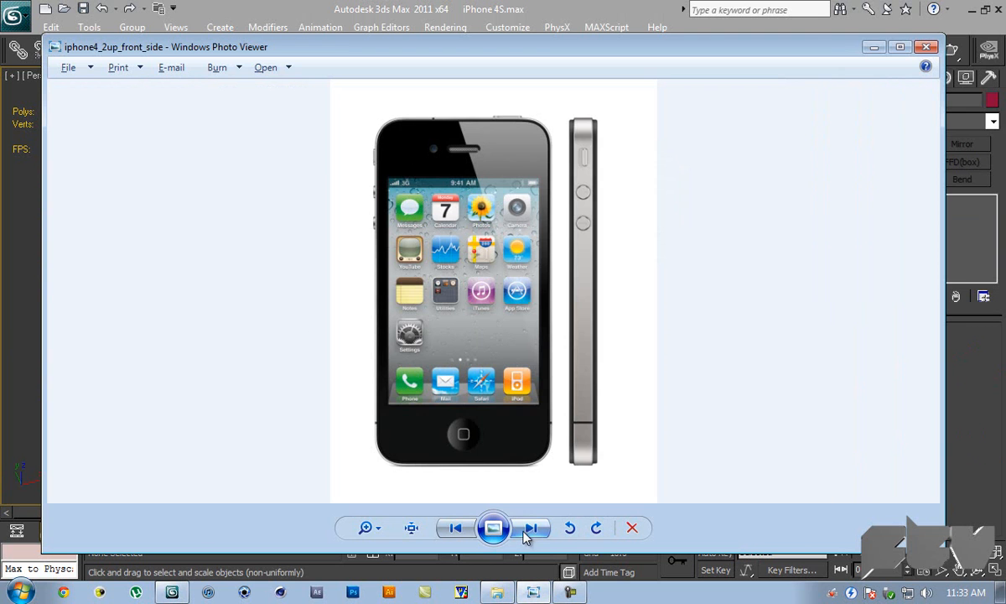
click(457, 528)
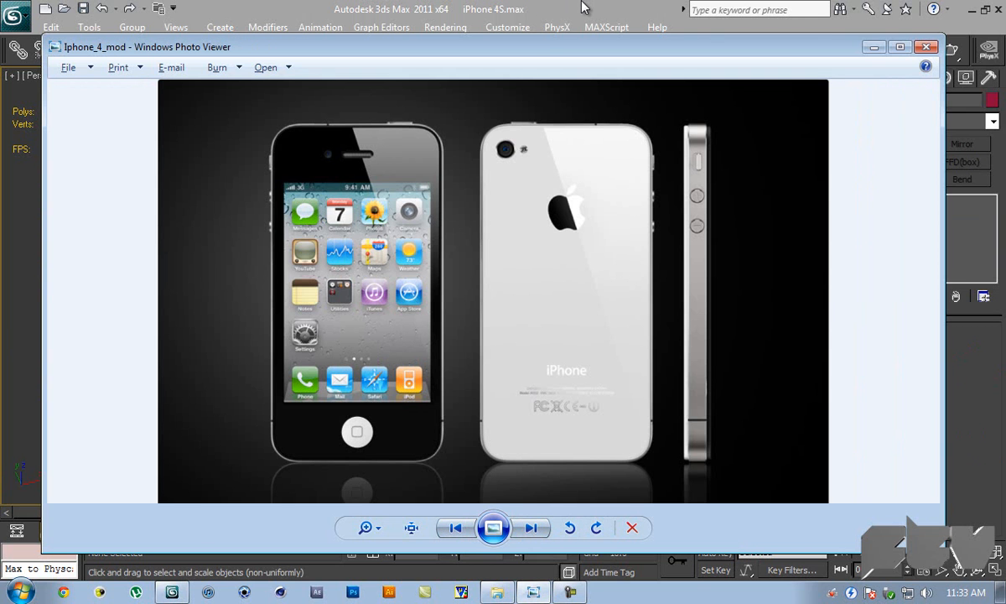
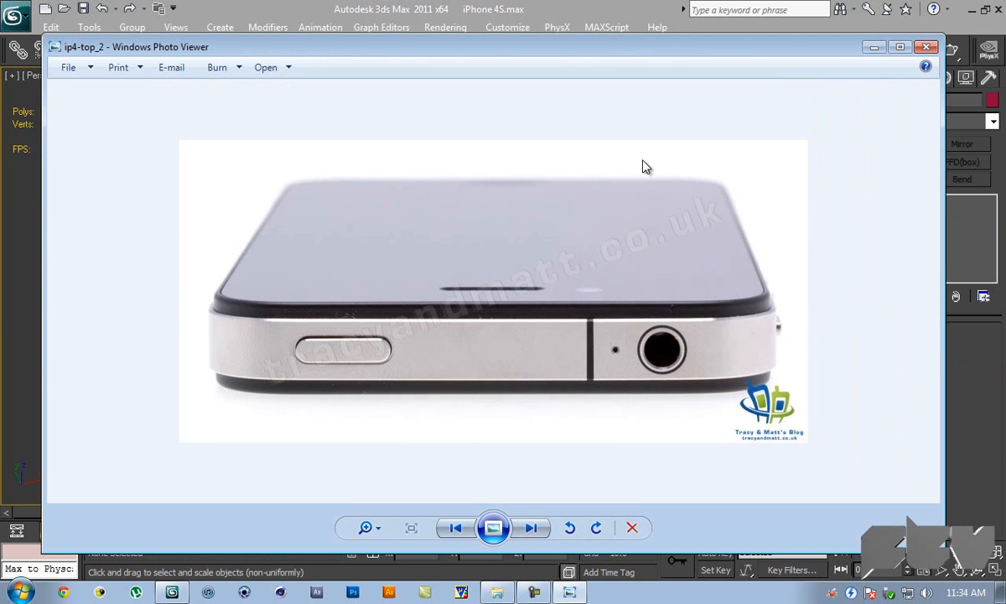
- Return to 3ds Max and show the top side of the frame as an unsmoothed Editable Poly cage with edged faces
click(561, 5)
alt+middle_drag(576, 202, 587, 223)
scroll(588, 223, up, 2)
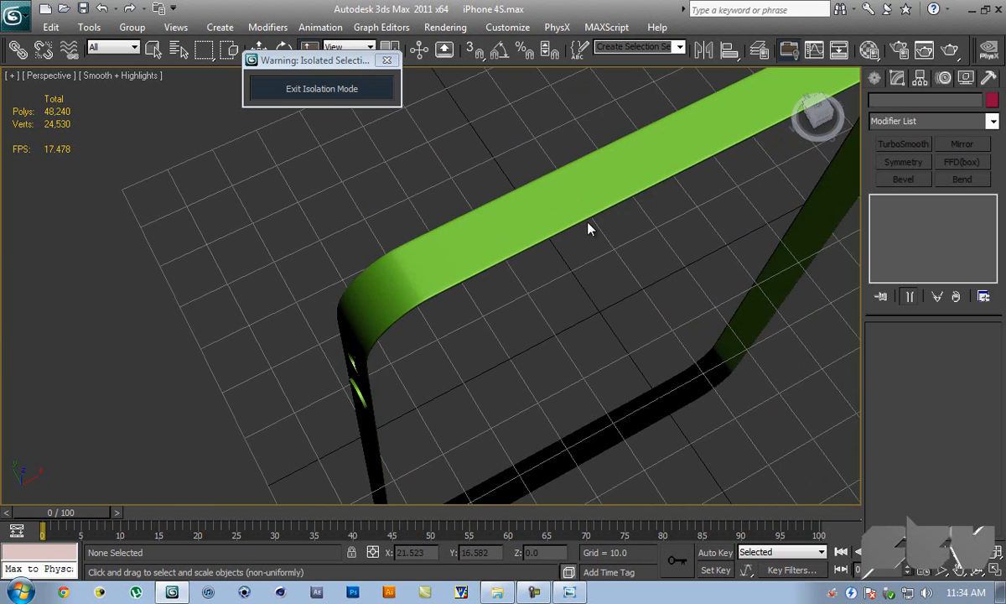
scroll(589, 240, up, 2)
scroll(584, 234, down, 1)
click(517, 228)
key(F4)
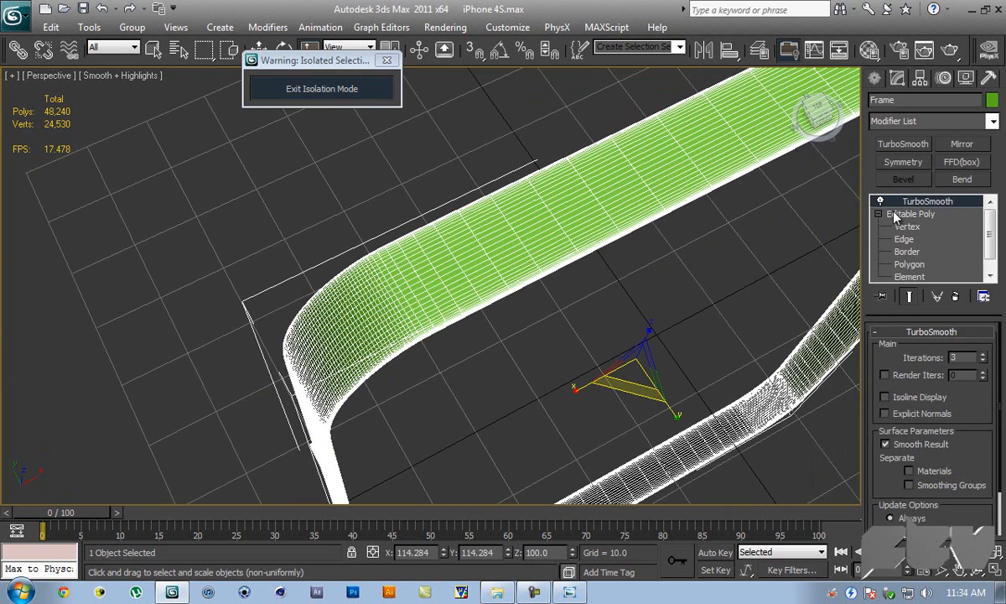
click(923, 214)
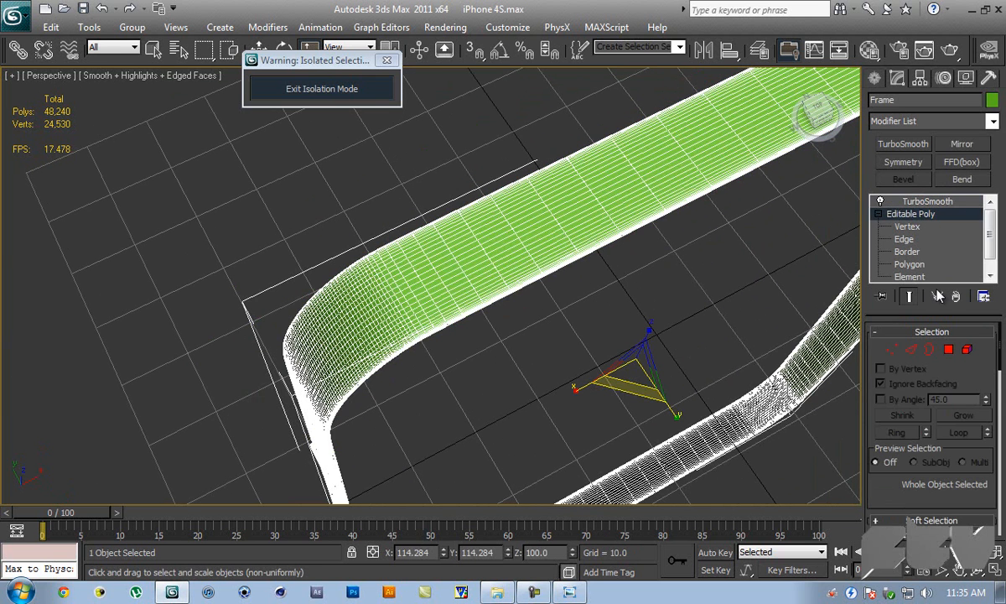
click(907, 298)
alt+middle_drag(700, 234, 757, 228)
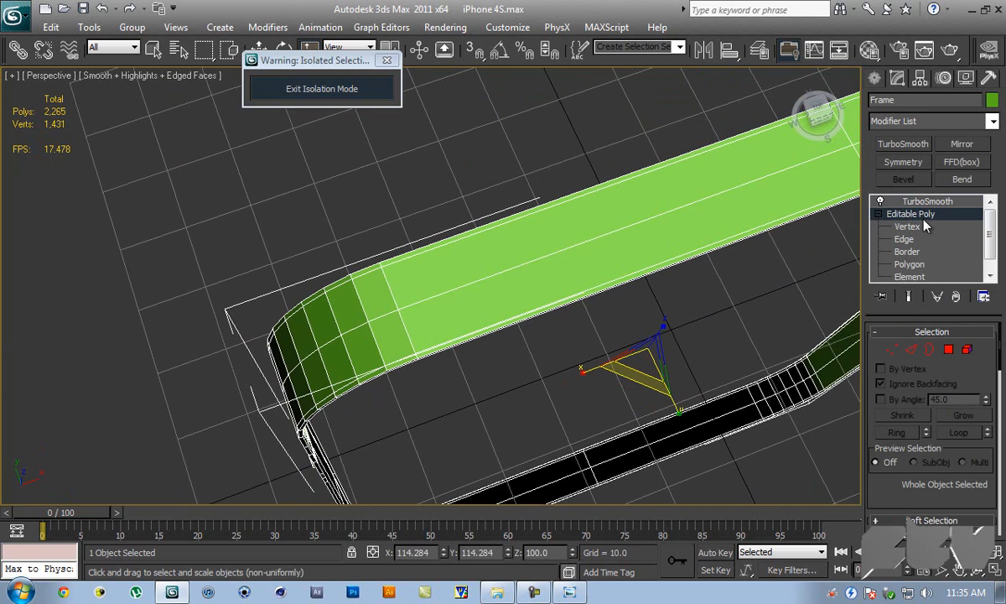
- Connect the ring of long edges along the frame's top side with 2 segments, a pinch of -33 and a slide of -174
click(903, 239)
double_click(568, 260)
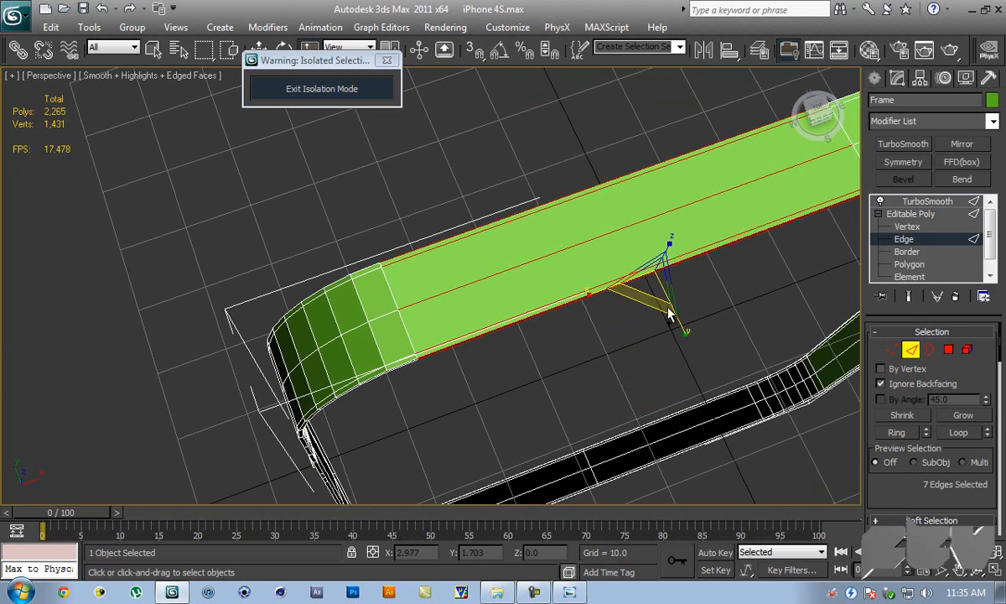
alt+middle_drag(685, 310, 655, 318)
key(q)
scroll(985, 410, down, 8)
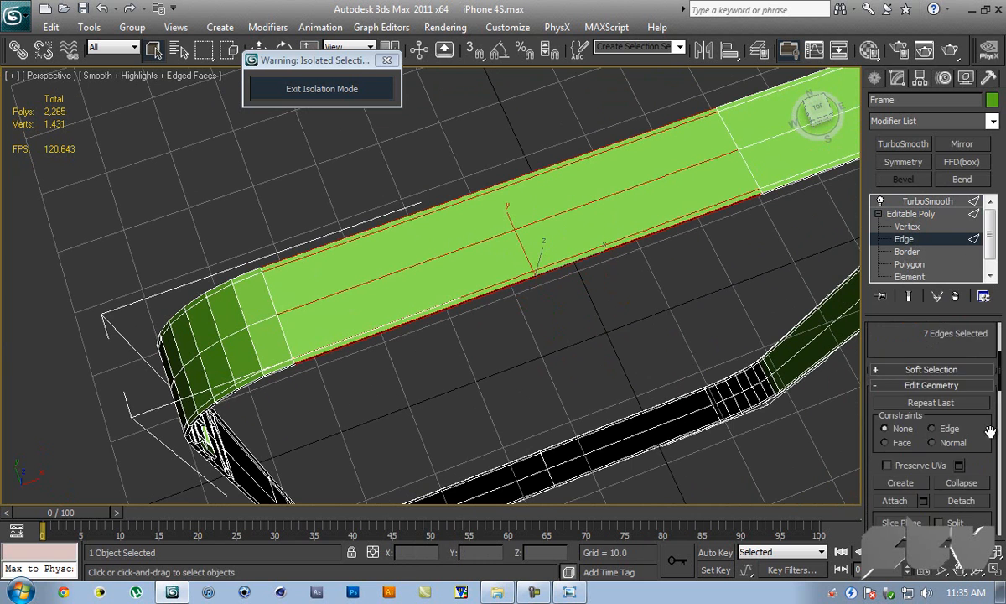
scroll(984, 389, down, 3)
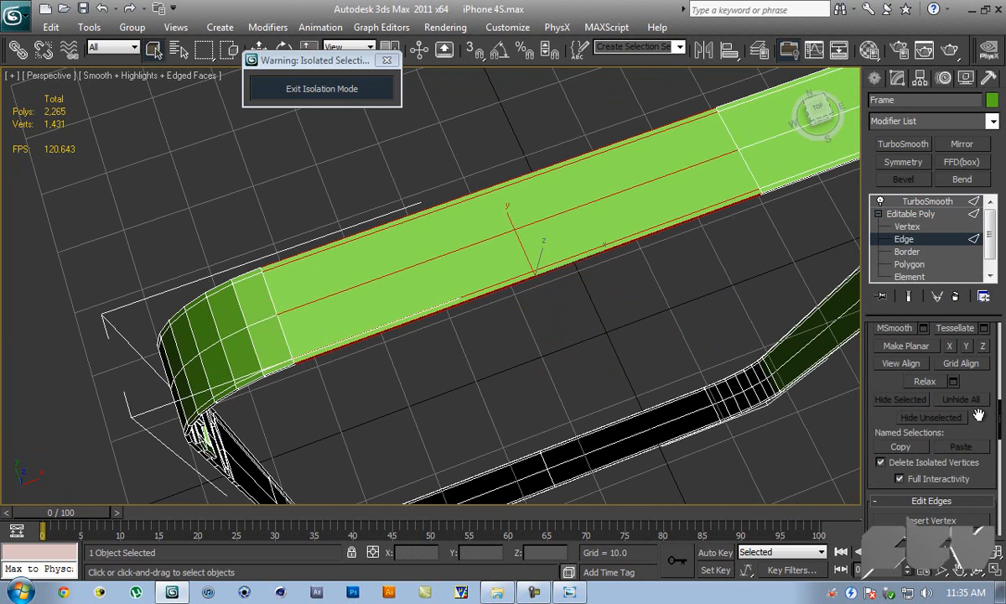
scroll(978, 415, down, 3)
click(983, 469)
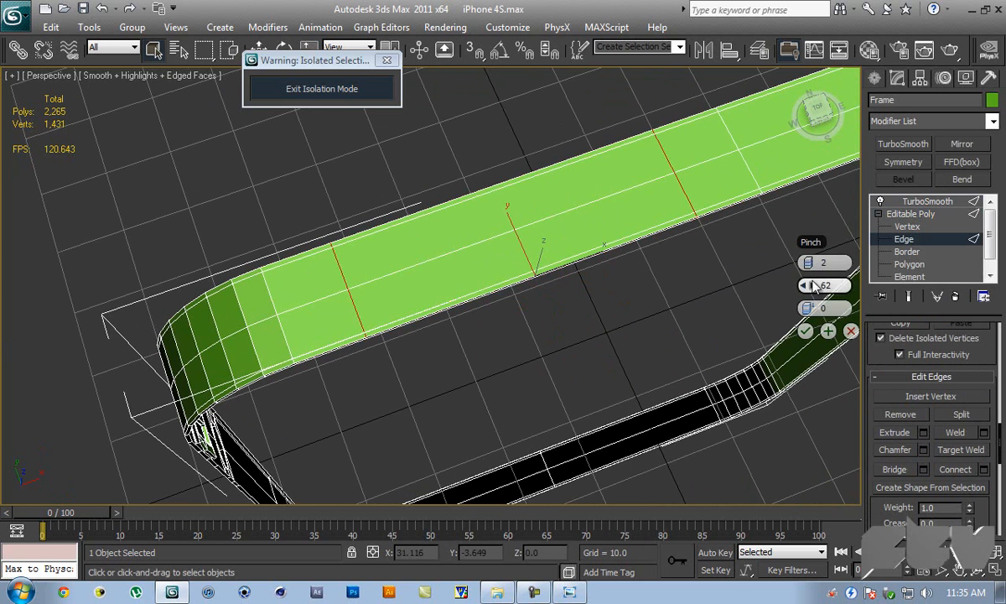
drag(807, 285, 749, 277)
drag(809, 308, 465, 306)
drag(817, 287, 758, 285)
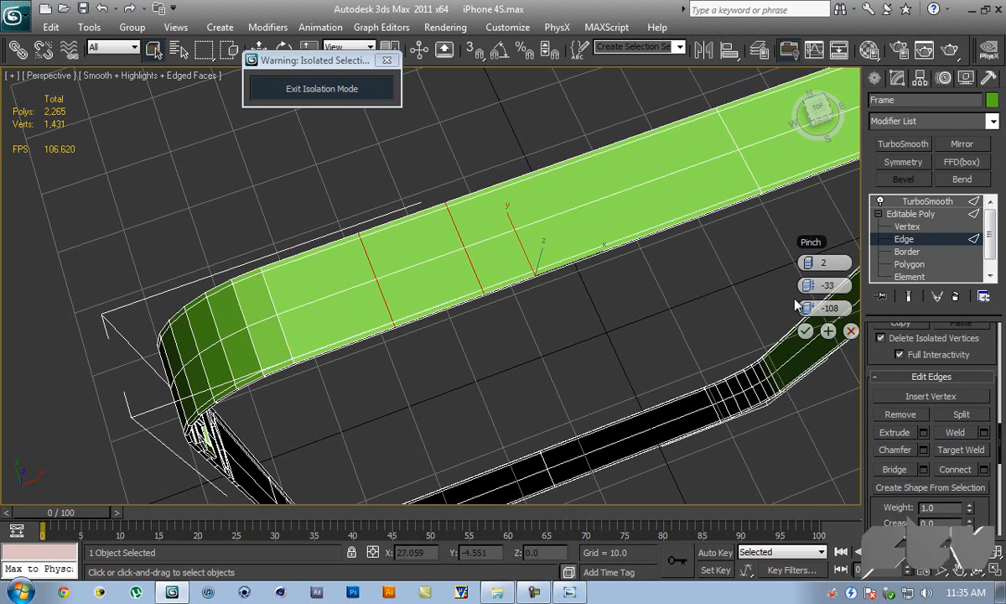
drag(807, 308, 595, 314)
click(828, 330)
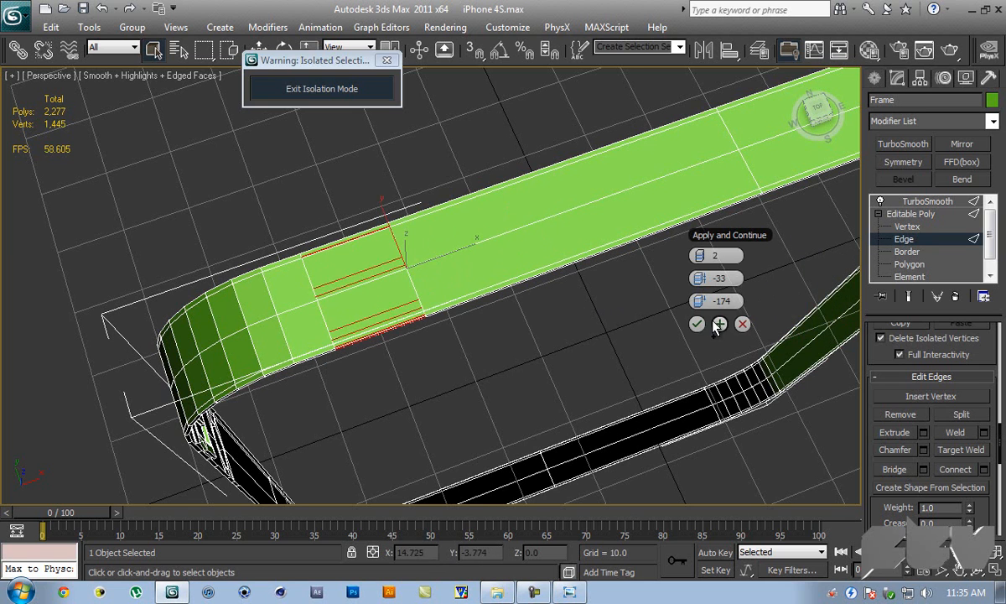
- Undo the applied connection, confirm it only once with the same settings, and save the file
key(ctrl+z)
click(634, 299)
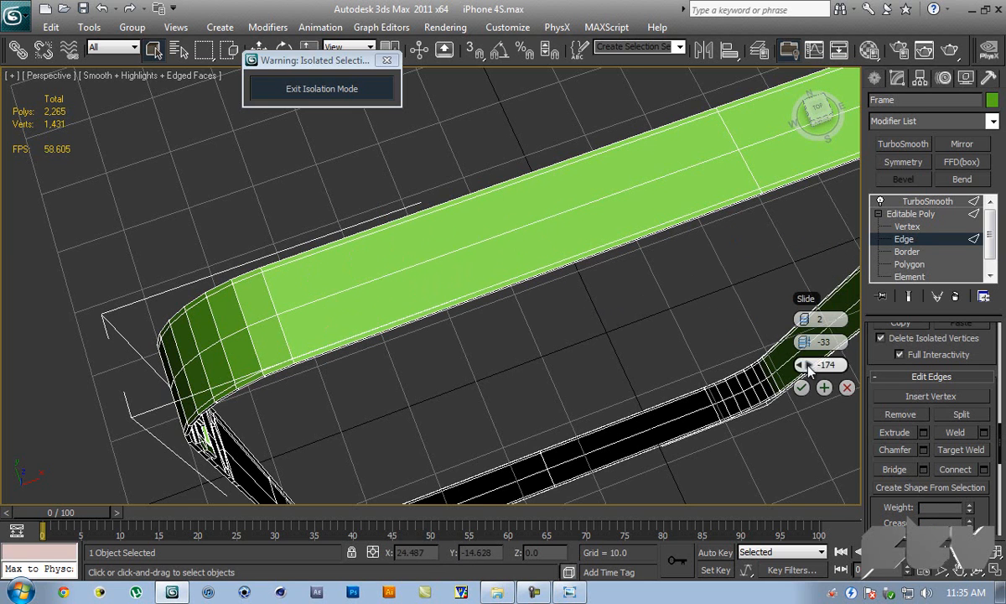
key(ctrl+z)
click(805, 332)
mouse_move(561, 300)
alt+middle_down()
mouse_move(570, 294)
mouse_move(492, 254)
mouse_move(570, 247)
mouse_move(560, 297)
alt+middle_up()
scroll(577, 270, up, 5)
key(ctrl+s)
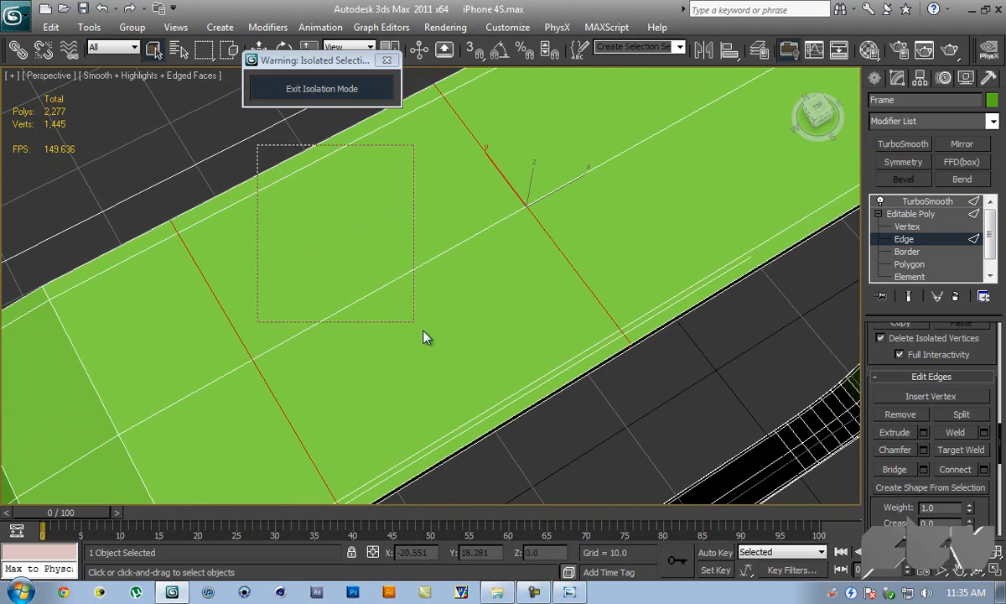
- Connect the ring of edges between the two new loops on the top side with 1 segment, pinch 0 and slide 0
drag(318, 230, 323, 234)
key(alt+r)
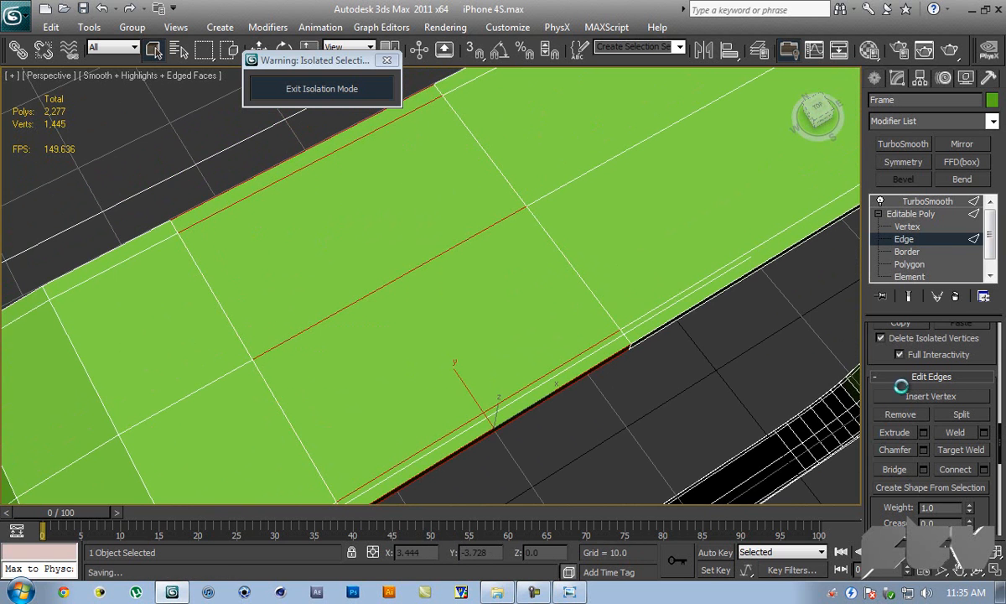
click(984, 470)
right_click(787, 416)
right_click(786, 438)
right_click(787, 460)
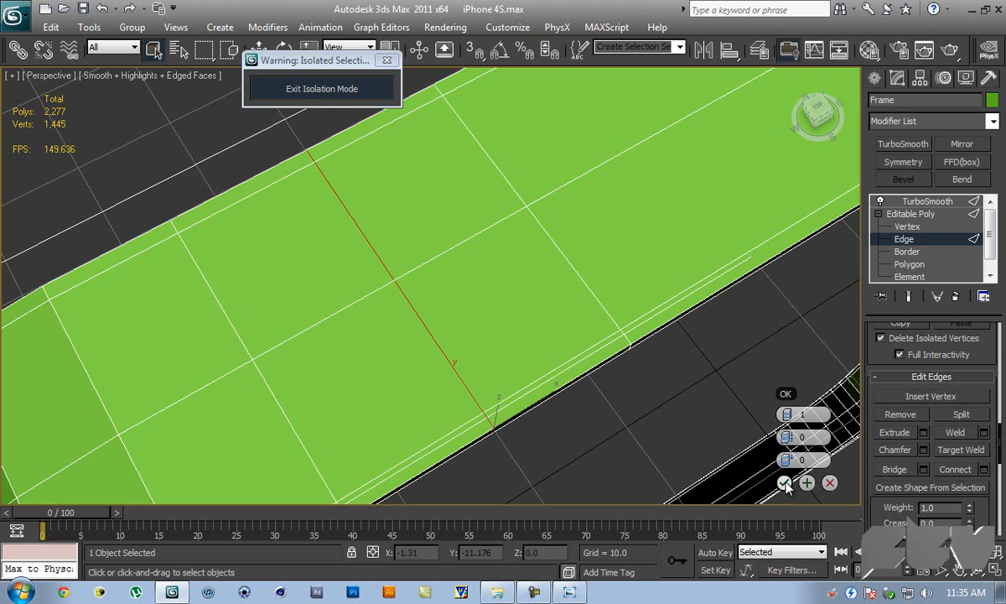
click(785, 484)
- Cut diagonal edges from the new loop's centre vertex to the four corners of the surrounding top-side faces and save the file
key(1)
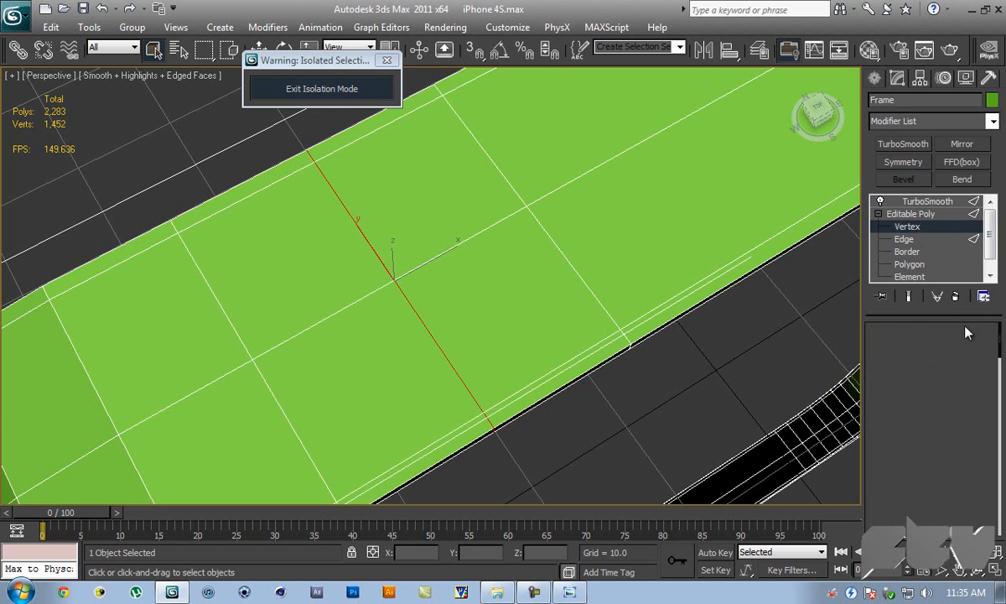
click(961, 463)
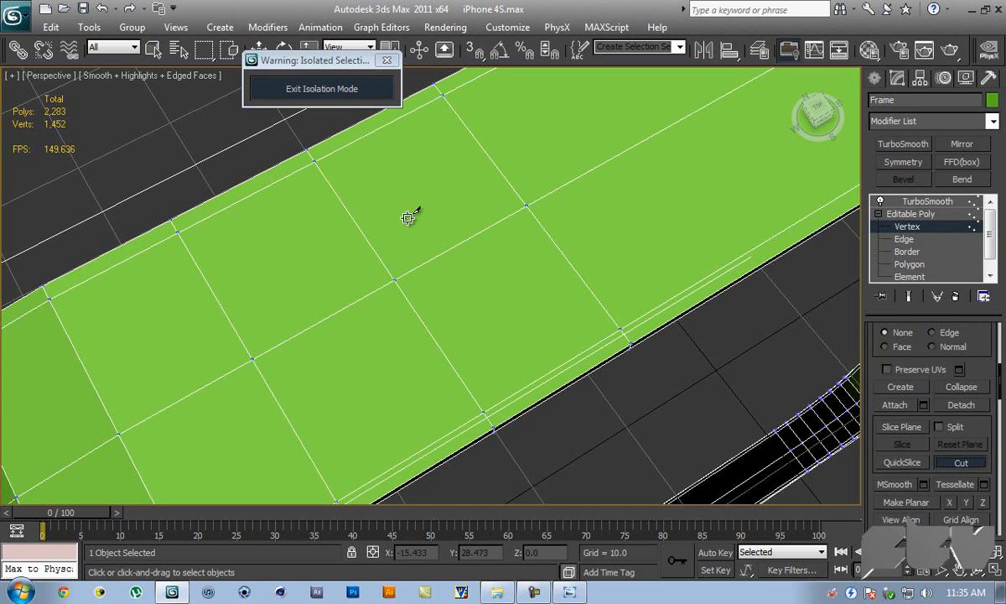
click(393, 277)
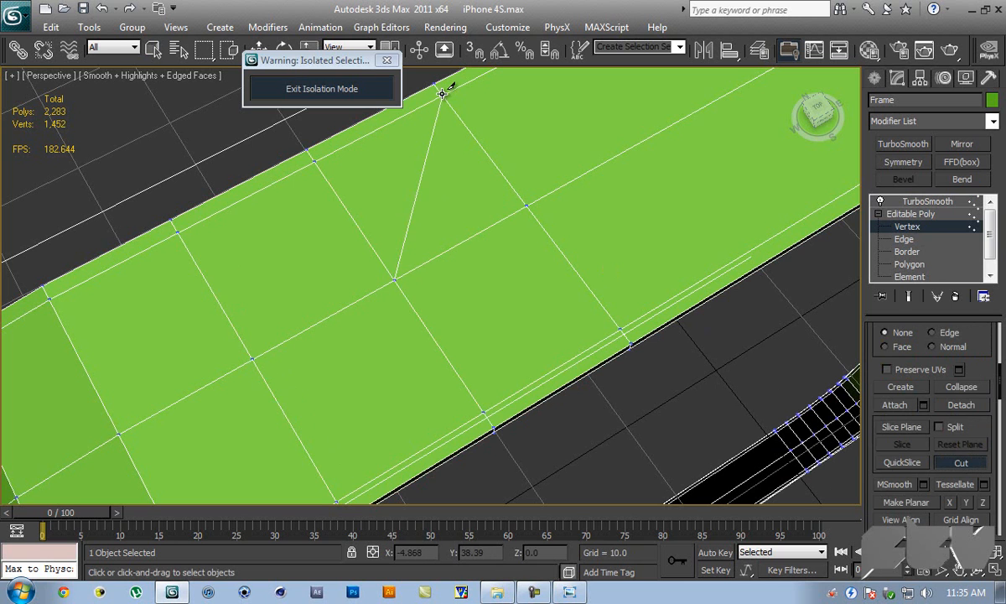
click(177, 232)
middle_drag(401, 272, 405, 244)
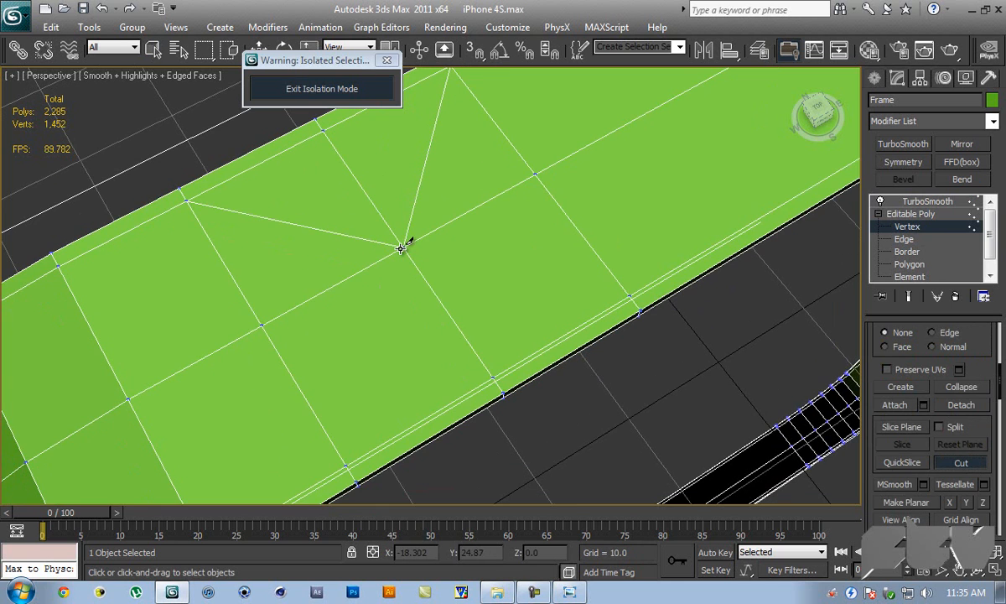
click(401, 251)
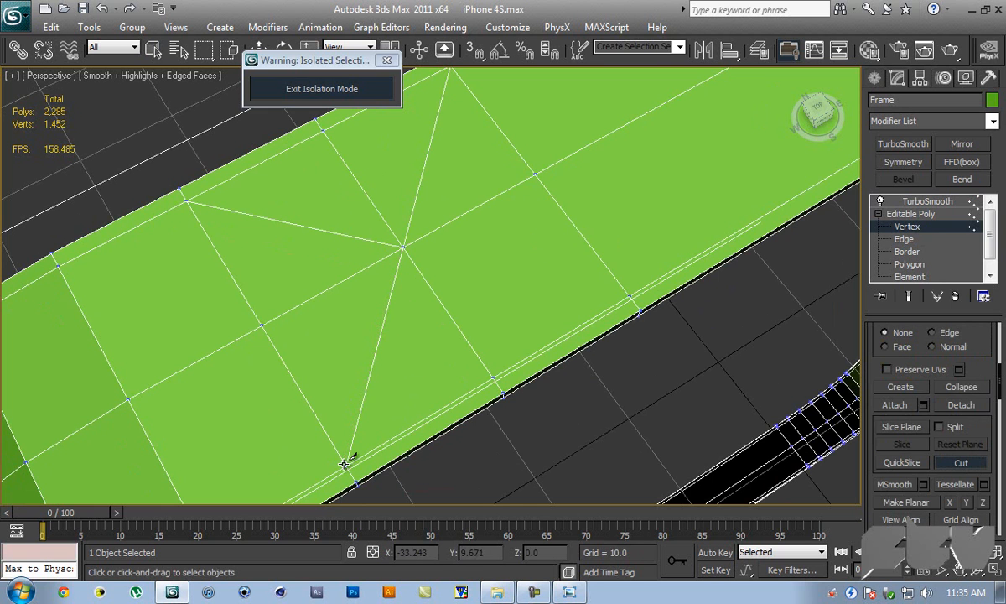
click(629, 297)
middle_drag(476, 225, 503, 214)
scroll(506, 234, up, 1)
right_click(506, 233)
scroll(506, 234, up, 1)
scroll(522, 232, down, 2)
scroll(503, 211, up, 1)
scroll(503, 211, down, 1)
key(ctrl+s)
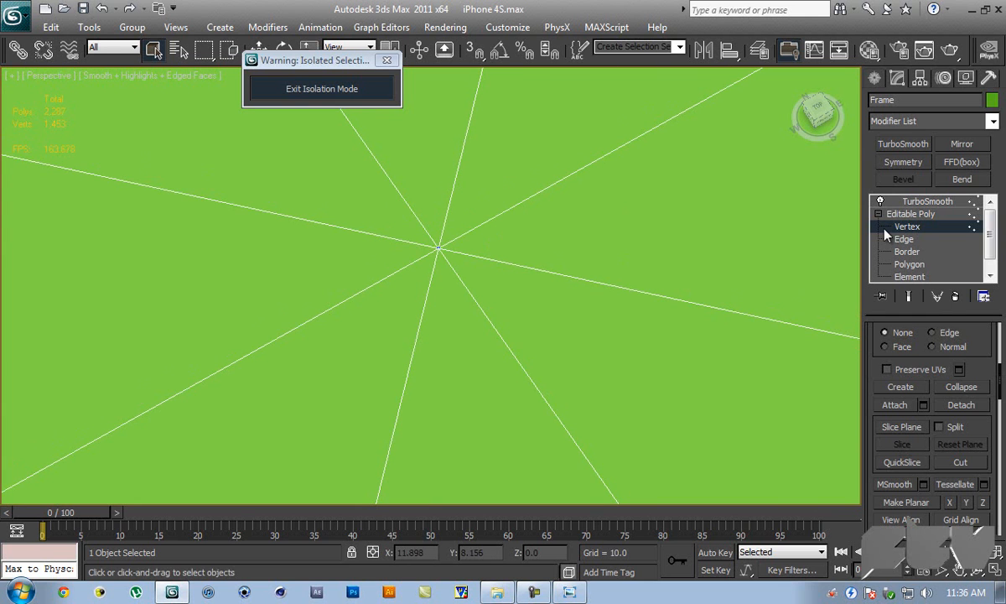
- Chamfer the centre vertex where the diagonal cuts meet into an eight-sided opening outline nearly reaching the neighbouring loops
drag(985, 427, 948, 329)
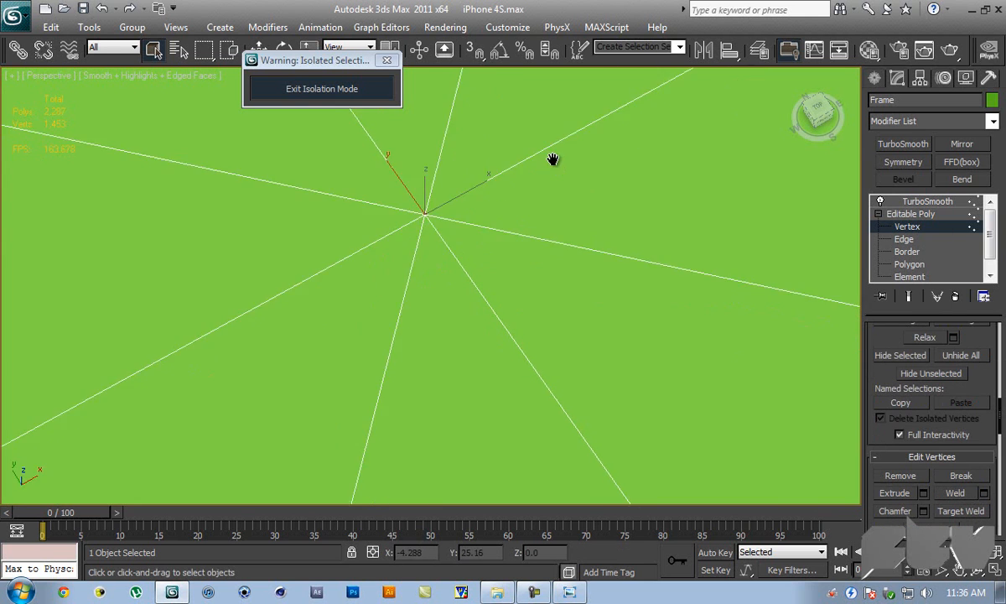
scroll(554, 165, down, 5)
key(w)
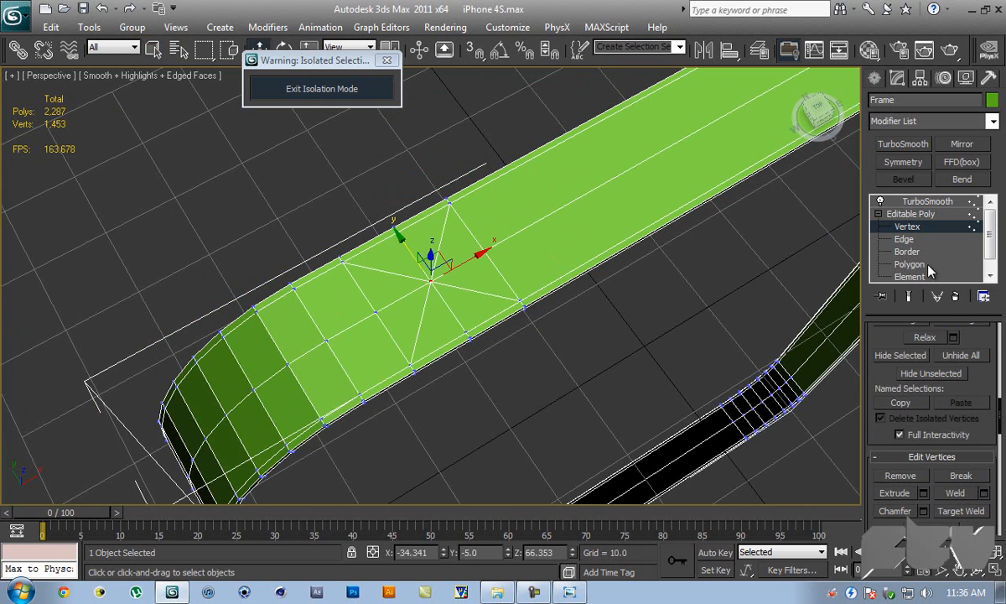
scroll(966, 372, down, 4)
click(915, 367)
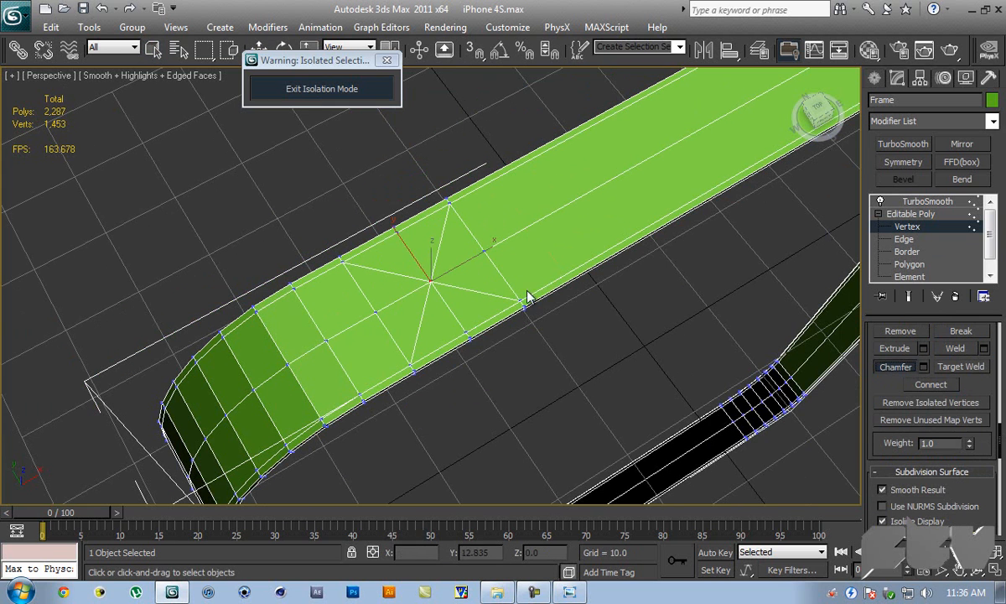
scroll(449, 275, up, 3)
drag(429, 283, 432, 268)
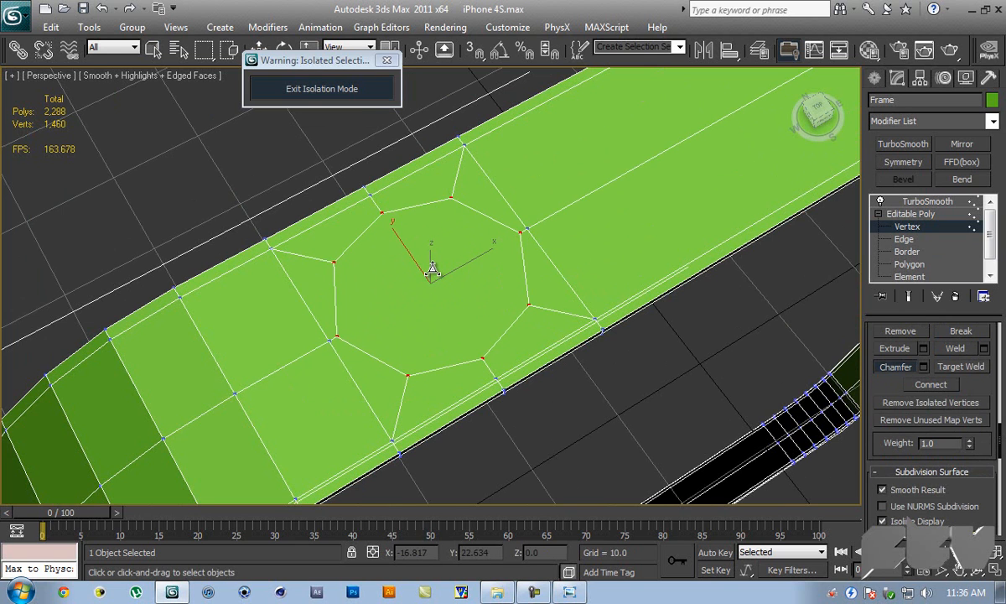
- Save the file and extrude the eight-sided polygon on the top side with a height of -0.05
key(ctrl+s)
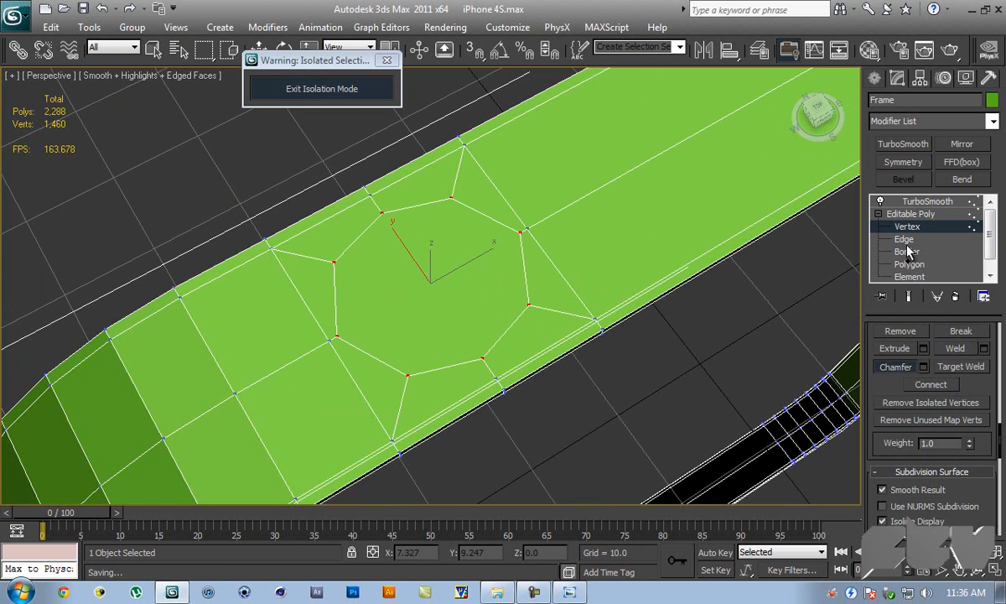
right_click(644, 268)
click(938, 265)
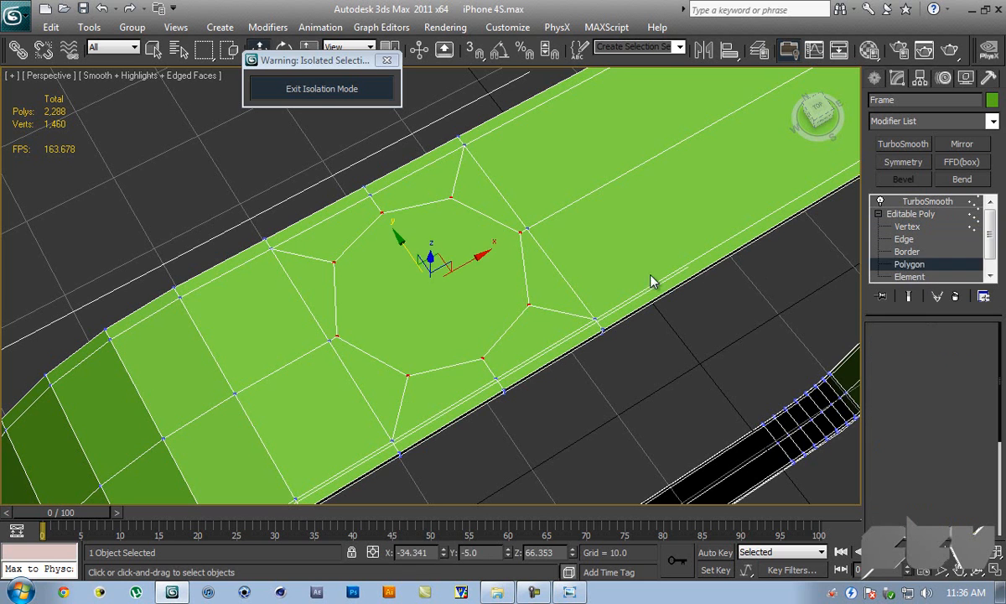
click(458, 261)
scroll(982, 370, down, 5)
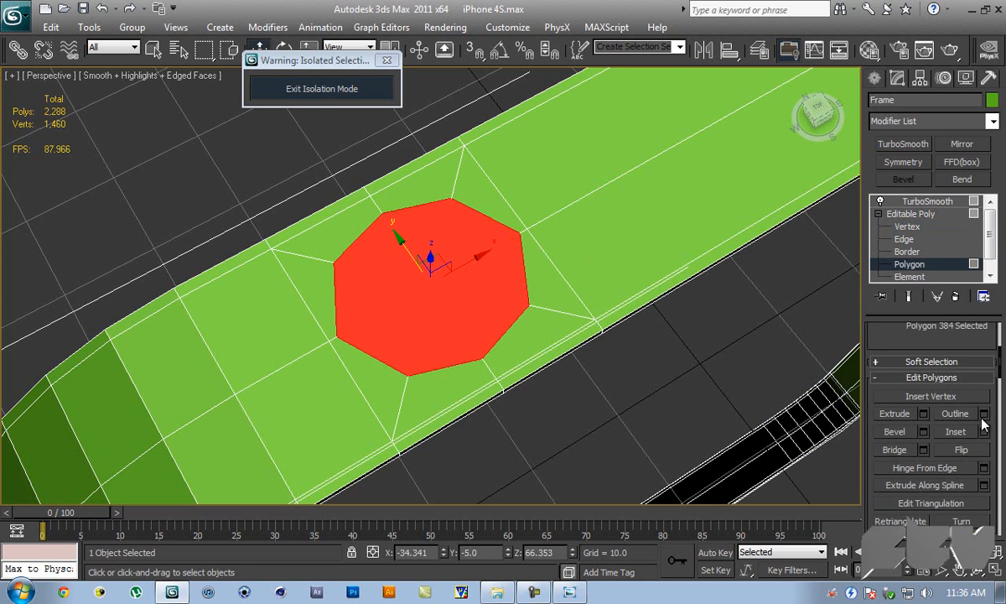
click(923, 413)
drag(723, 290, 723, 293)
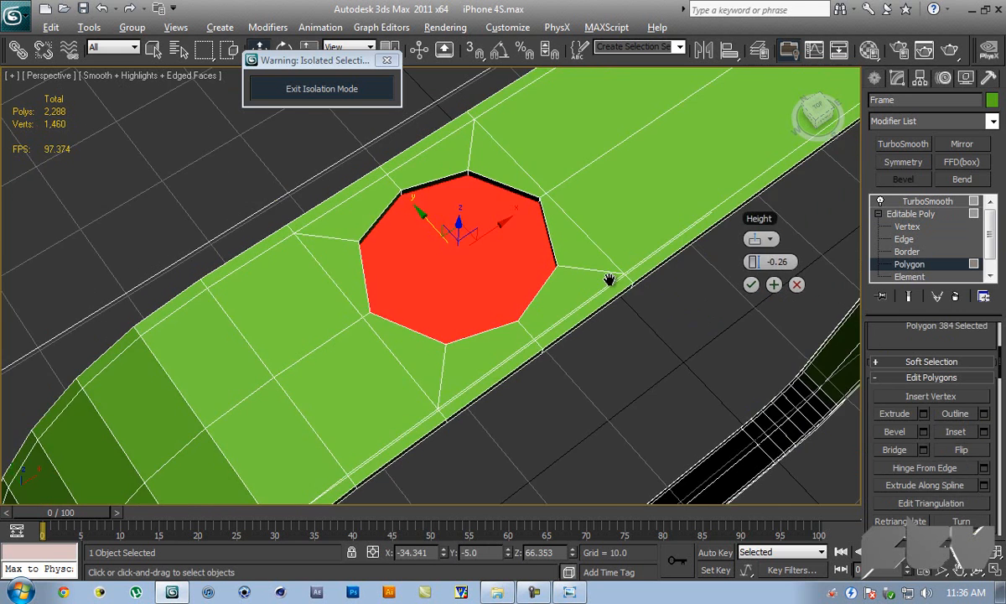
scroll(553, 289, up, 5)
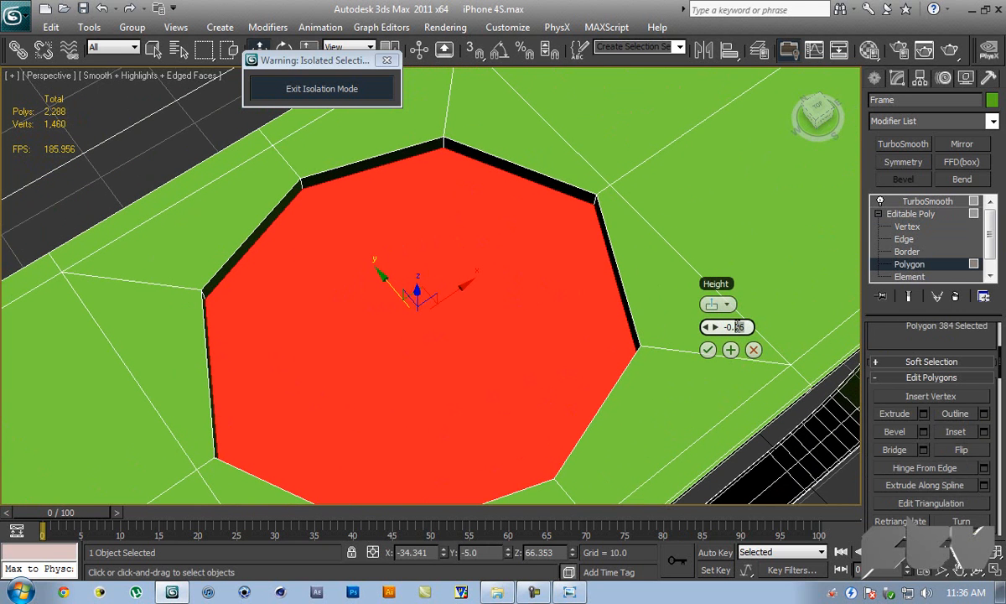
key(Return)
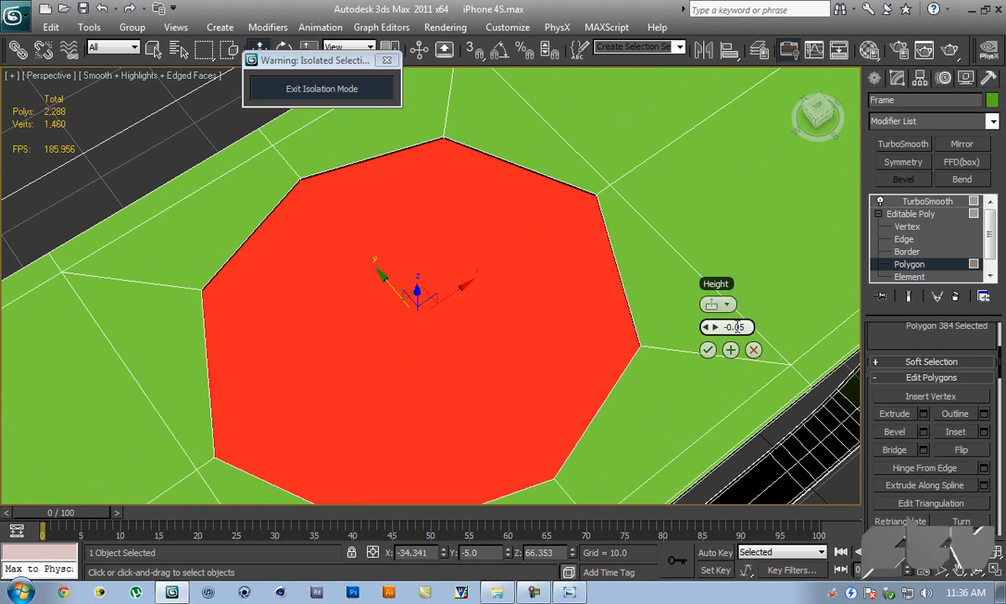
click(730, 351)
- Extrude the octagon again inward with a height of about -4.754 and check the top-side reference photo
drag(709, 328, 686, 324)
alt+middle_drag(686, 324, 366, 315)
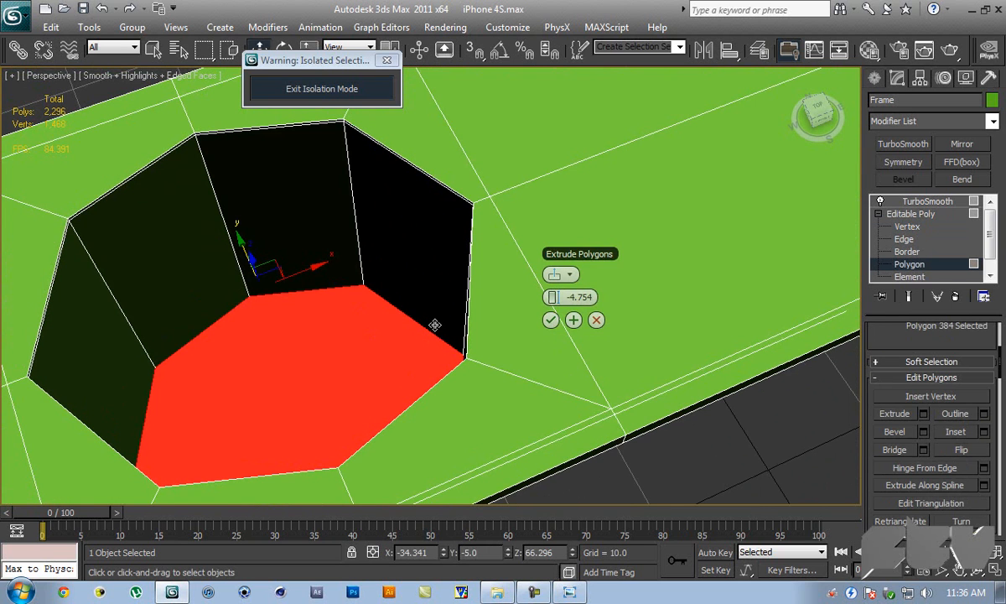
click(550, 319)
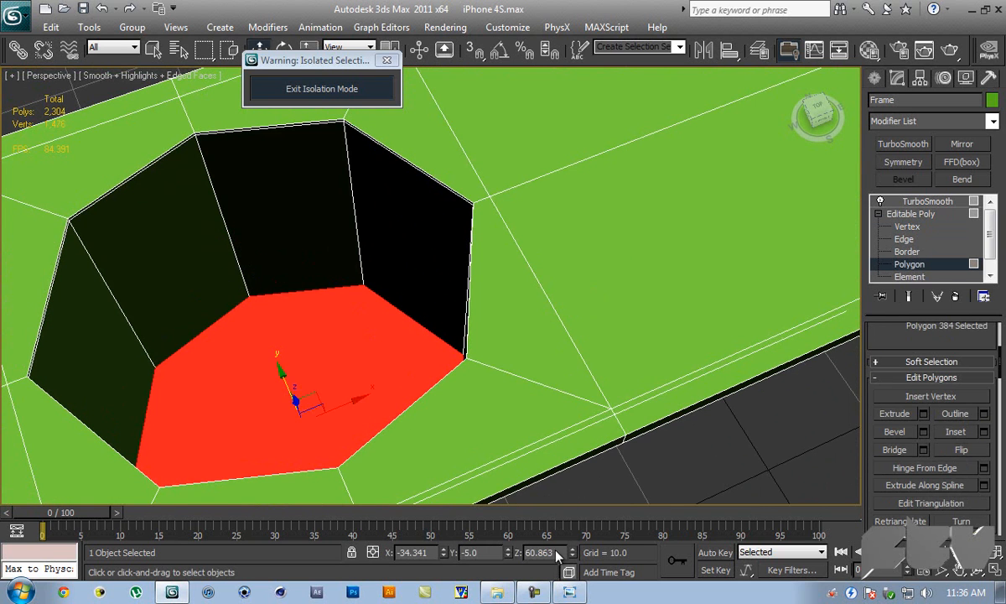
click(561, 593)
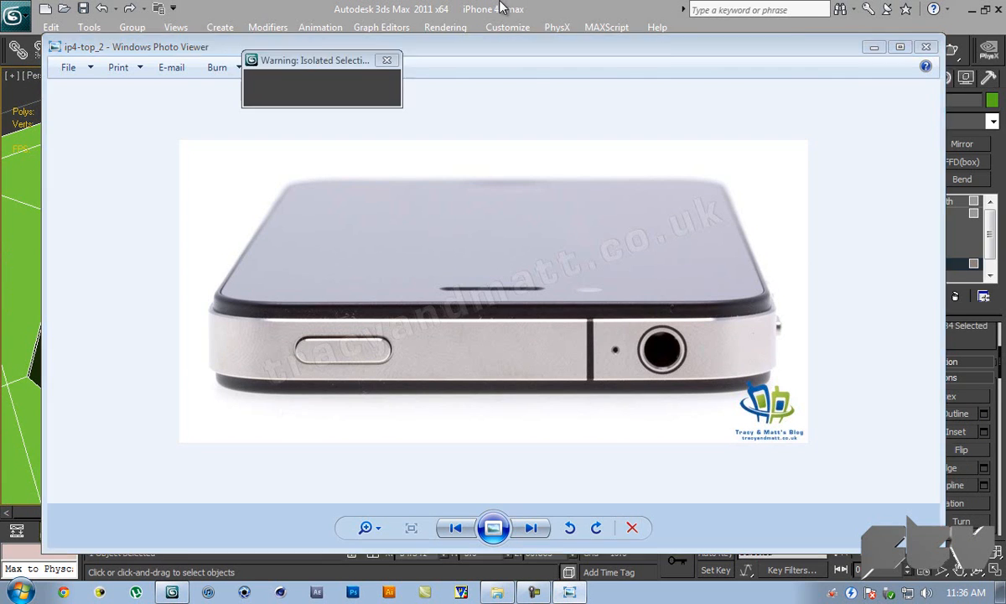
click(501, 7)
alt+middle_drag(440, 218, 474, 228)
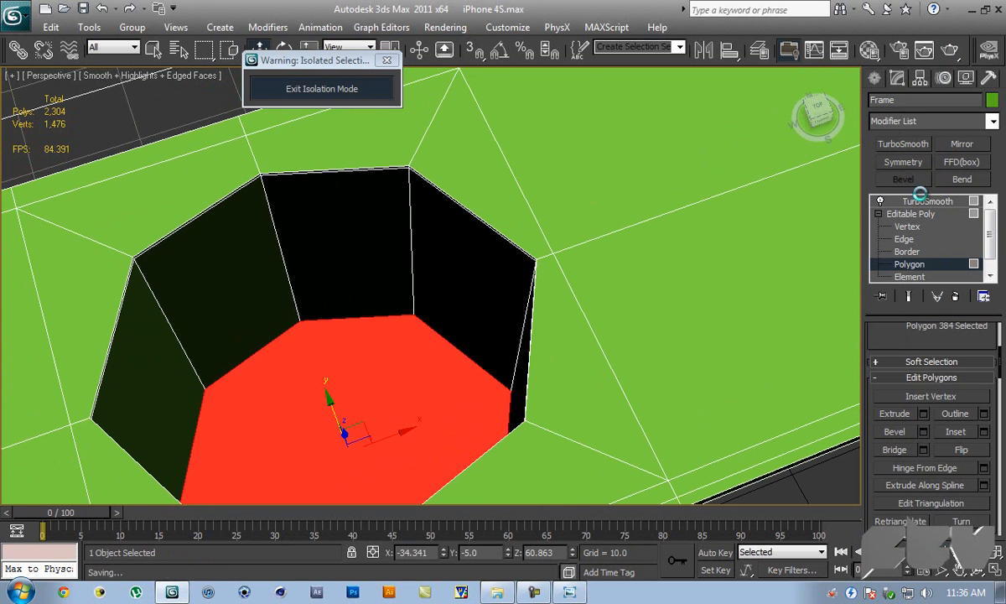
- Connect the ring of edges radiating from the opening with 1 segment, pinch 0 and slide 93, and preview the smoothed rim
click(909, 239)
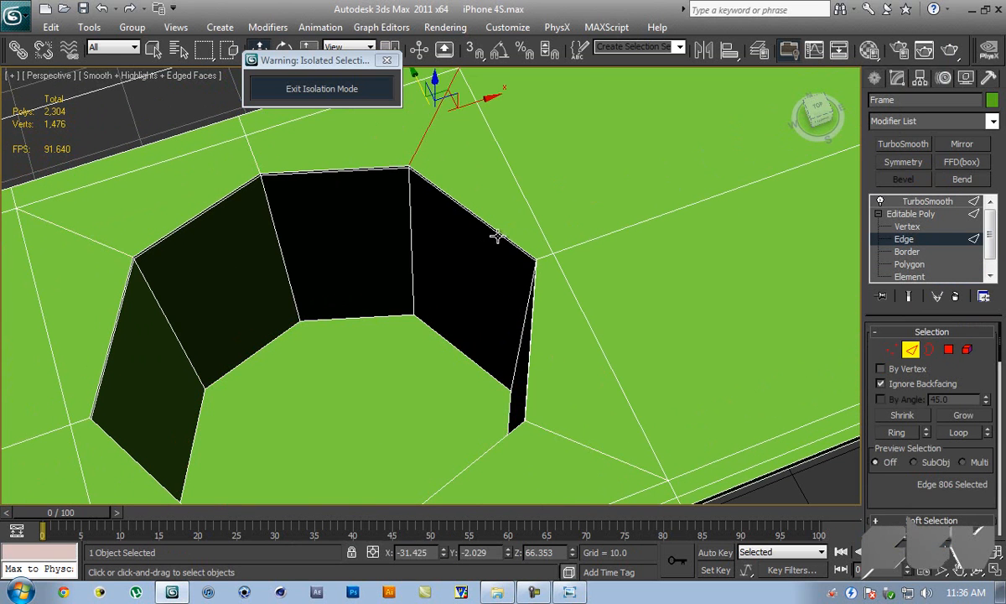
shift+click(549, 254)
alt+middle_drag(555, 274, 671, 394)
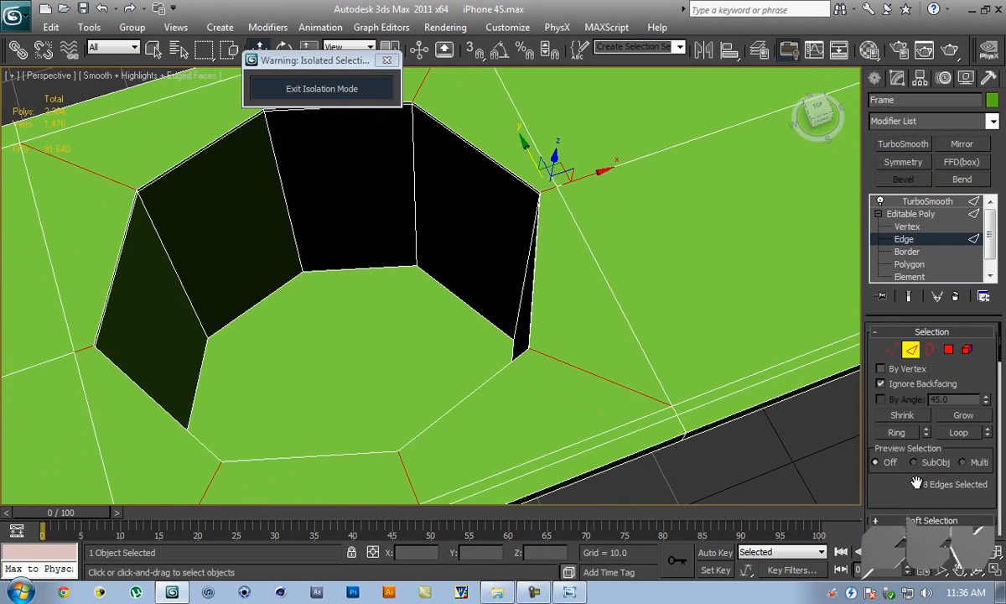
drag(909, 495, 908, 327)
scroll(993, 453, down, 5)
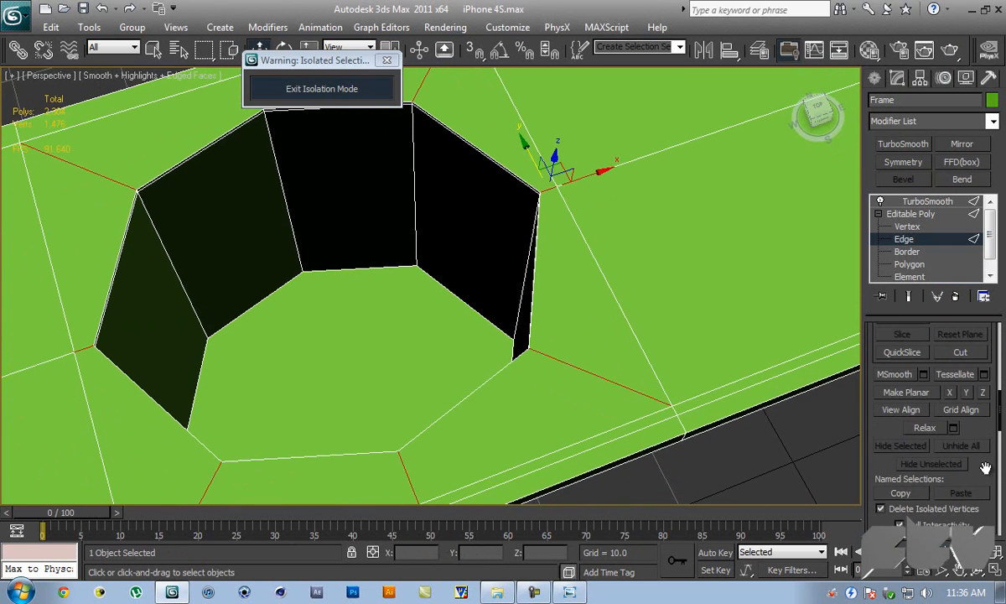
scroll(985, 467, down, 4)
click(983, 470)
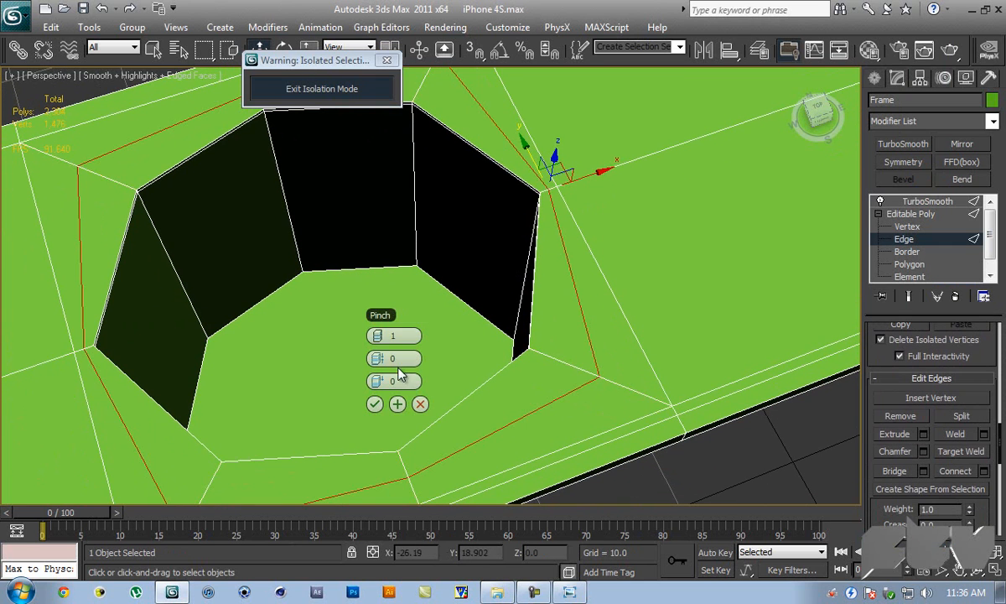
drag(377, 382, 670, 386)
drag(381, 381, 389, 381)
key(Return)
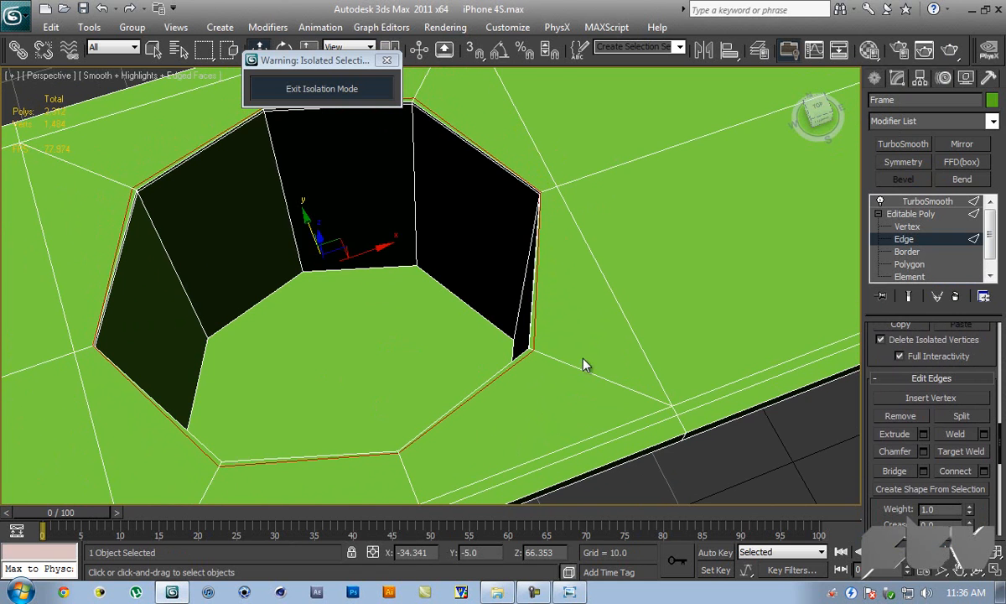
click(909, 296)
scroll(518, 269, up, 6)
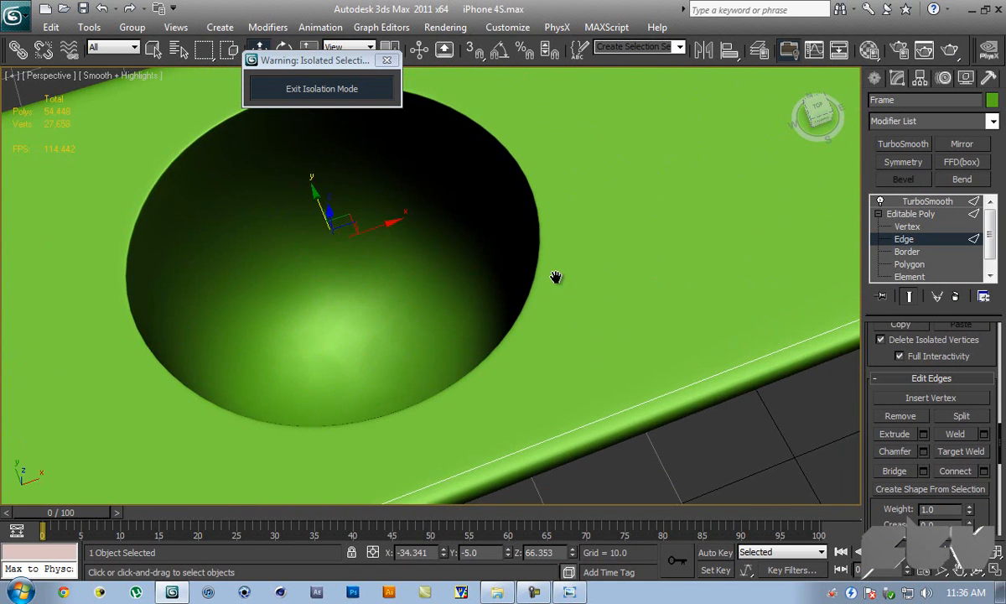
alt+middle_drag(554, 243, 528, 312)
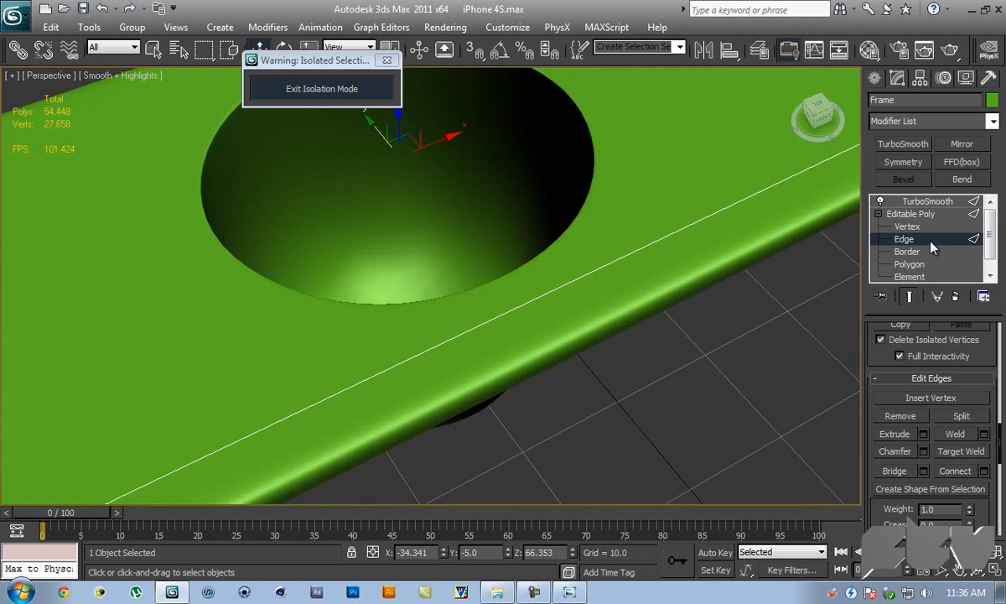
click(911, 296)
- Inset the bottom polygon of the round opening by 0.055
alt+middle_drag(606, 209, 705, 268)
click(969, 265)
alt+middle_drag(552, 375, 503, 423)
click(496, 431)
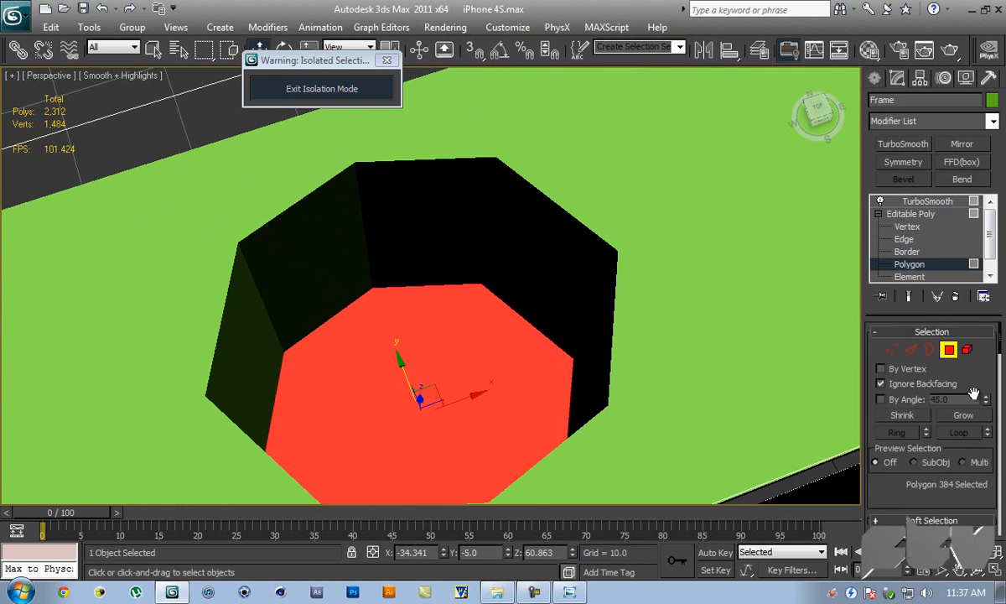
scroll(972, 428, down, 5)
click(984, 445)
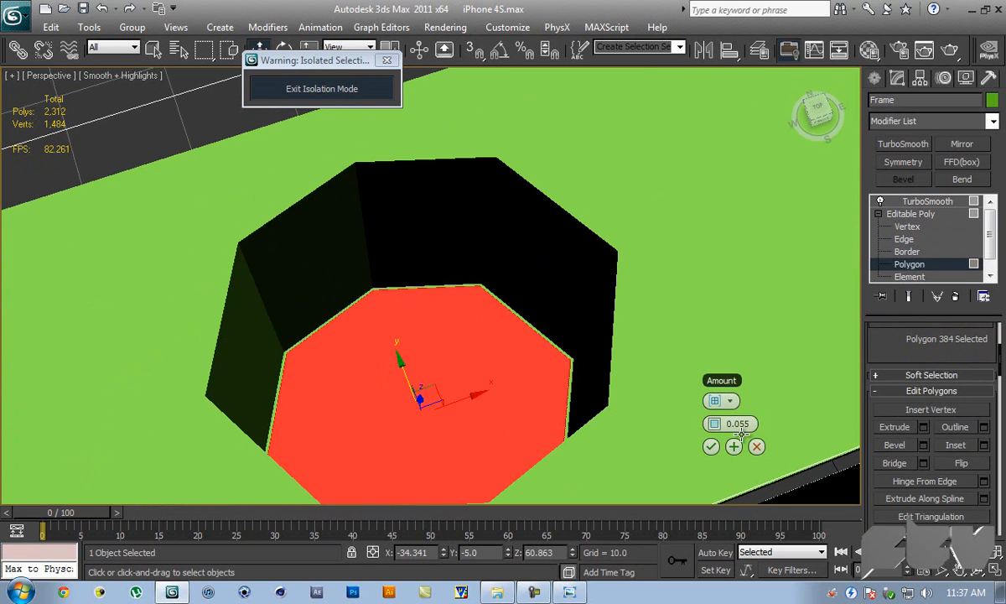
click(709, 449)
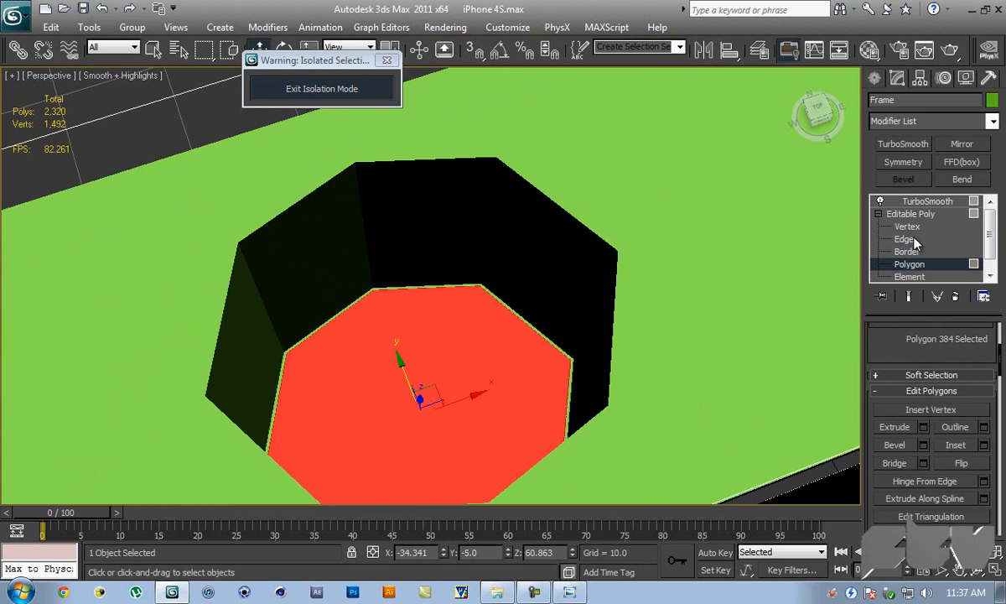
key(Delete)
- Connect the ring of vertical wall edges inside the opening with 1 segment, pinch 0 and slide 93, close to the bottom
click(905, 239)
key(F4)
click(485, 236)
shift+click(373, 243)
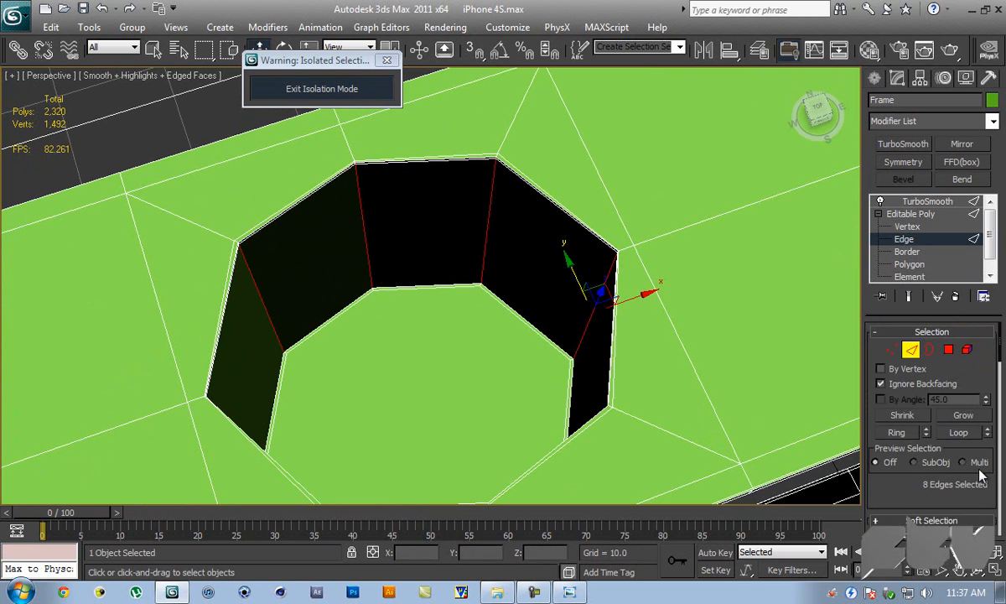
scroll(981, 433, down, 6)
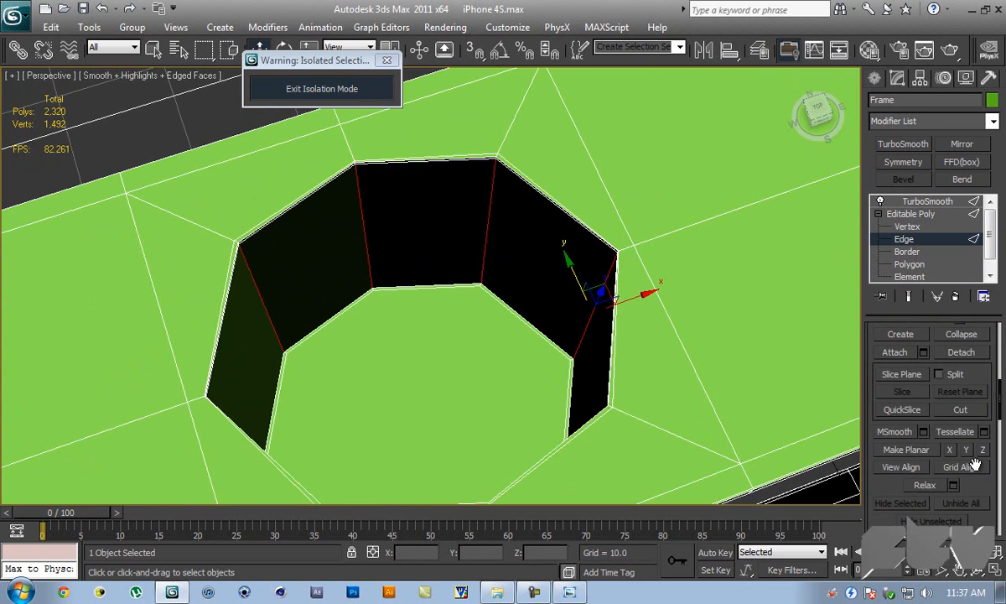
scroll(979, 477, down, 3)
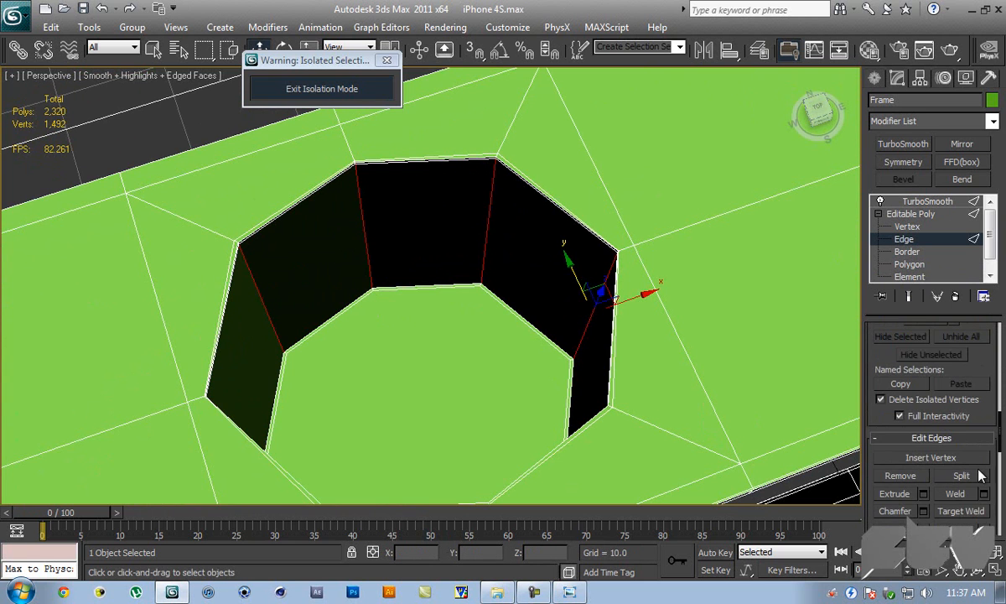
click(983, 528)
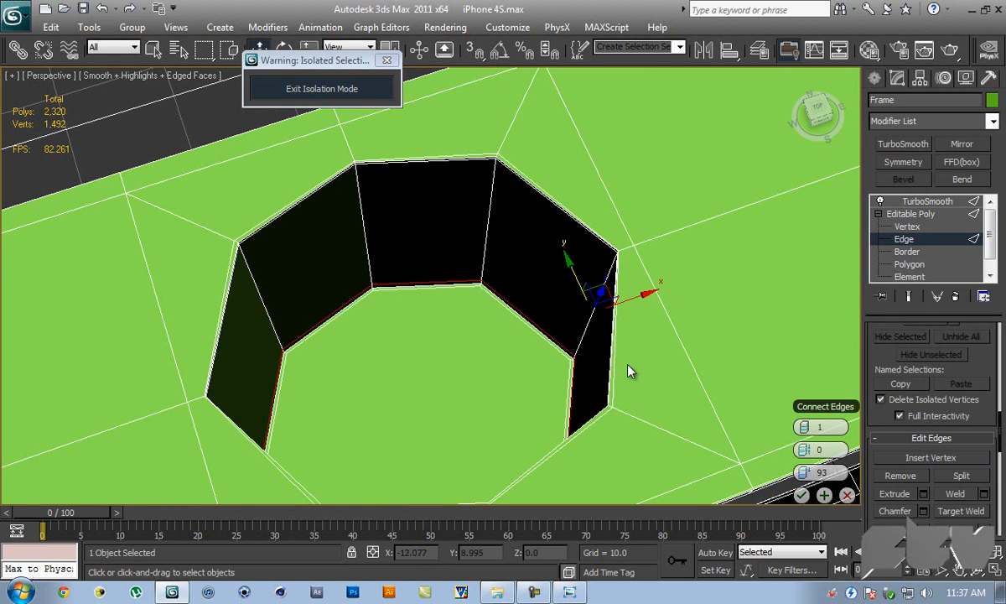
click(806, 494)
- Examine the smoothed opening from several angles and compare it with the headphone jack in the top-side reference photo
click(910, 298)
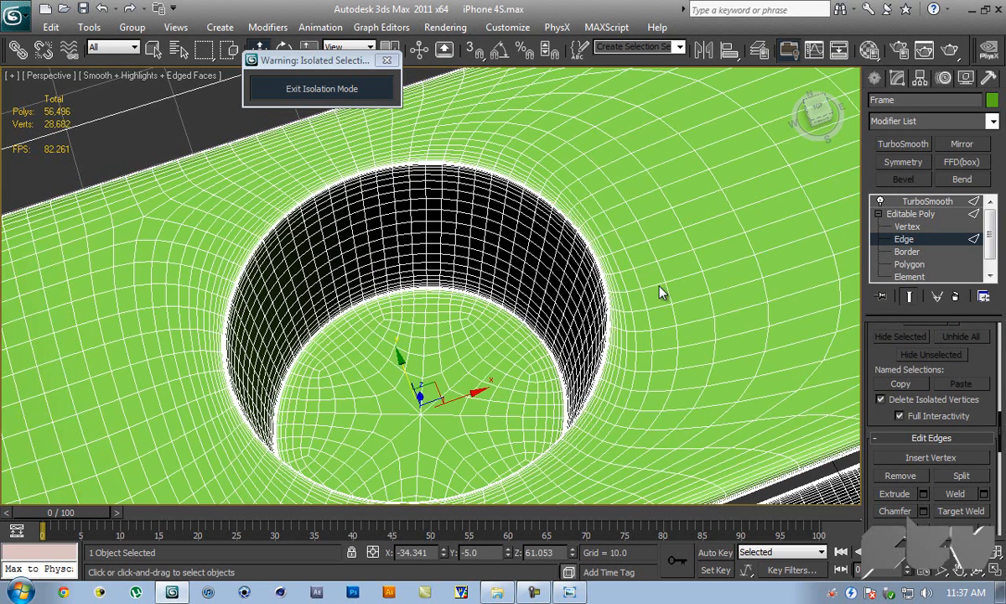
alt+middle_drag(541, 291, 579, 235)
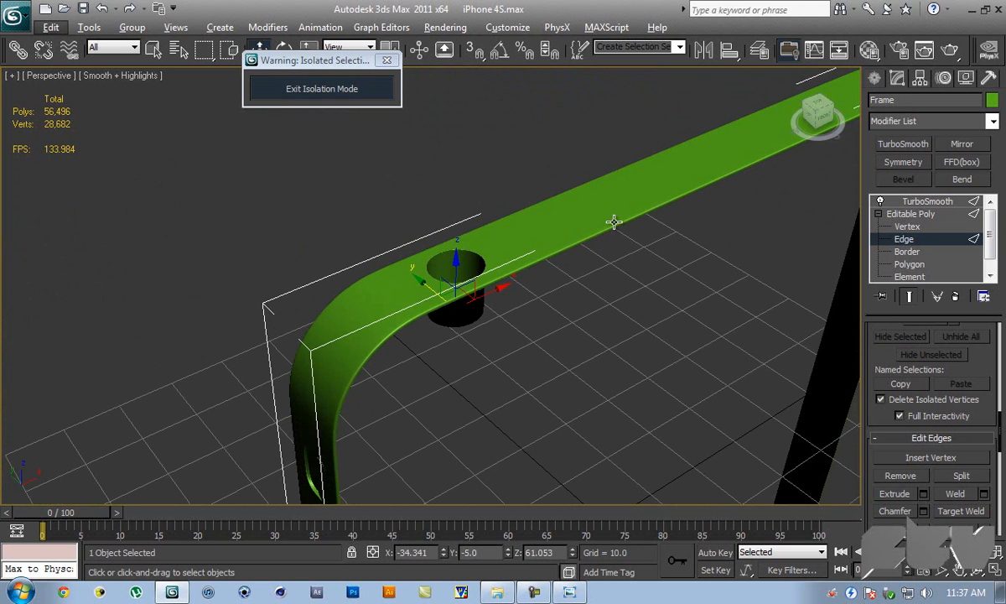
alt+middle_drag(566, 238, 568, 310)
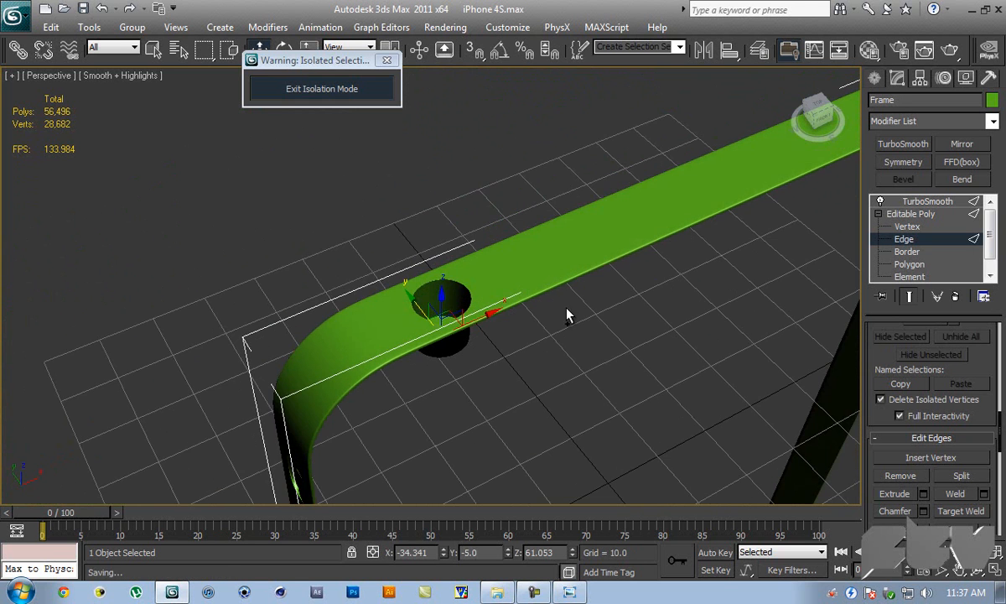
scroll(584, 261, up, 3)
middle_drag(584, 261, 573, 285)
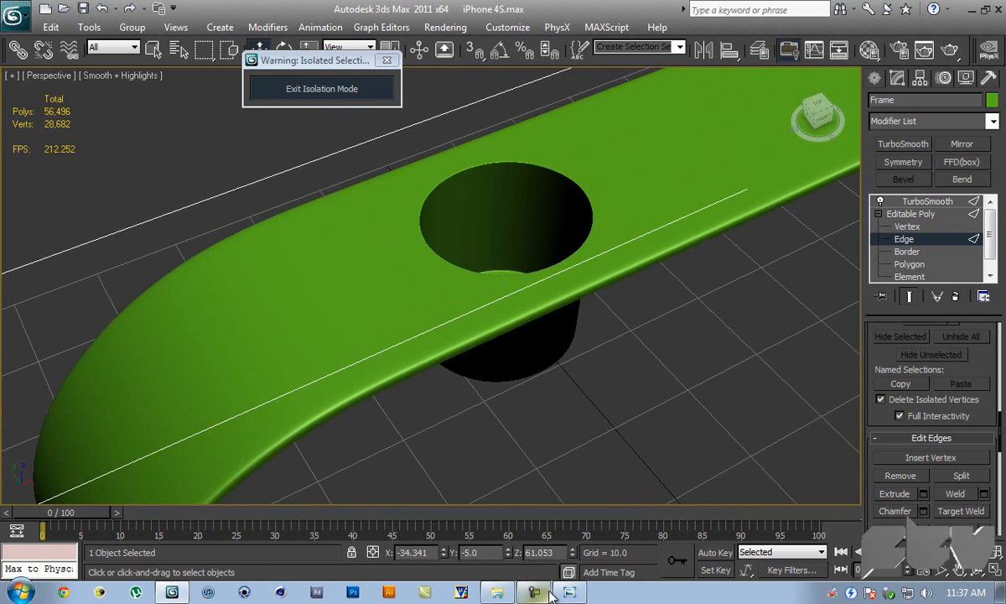
click(537, 593)
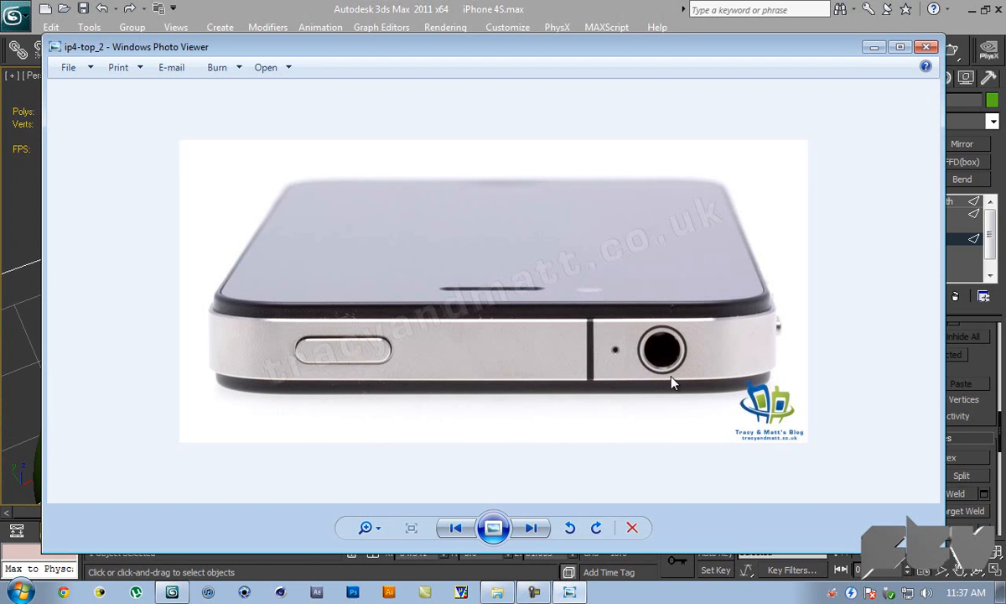
click(549, 7)
alt+middle_drag(550, 198, 524, 243)
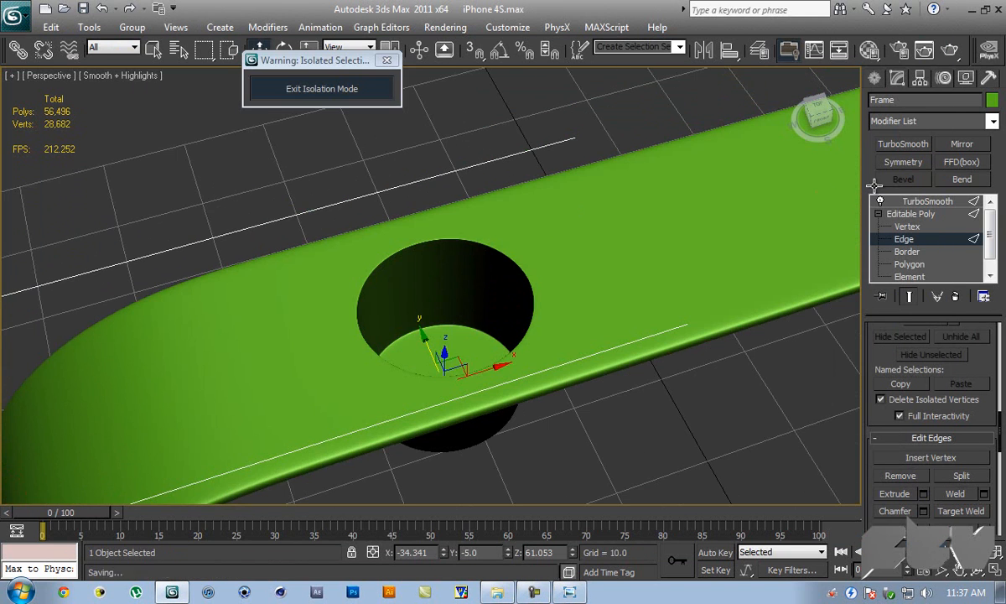
- Return to the unsmoothed cage and connect the ring of edges radiating from the opening with 2 segments, pinch 0 and slide about 45
click(922, 238)
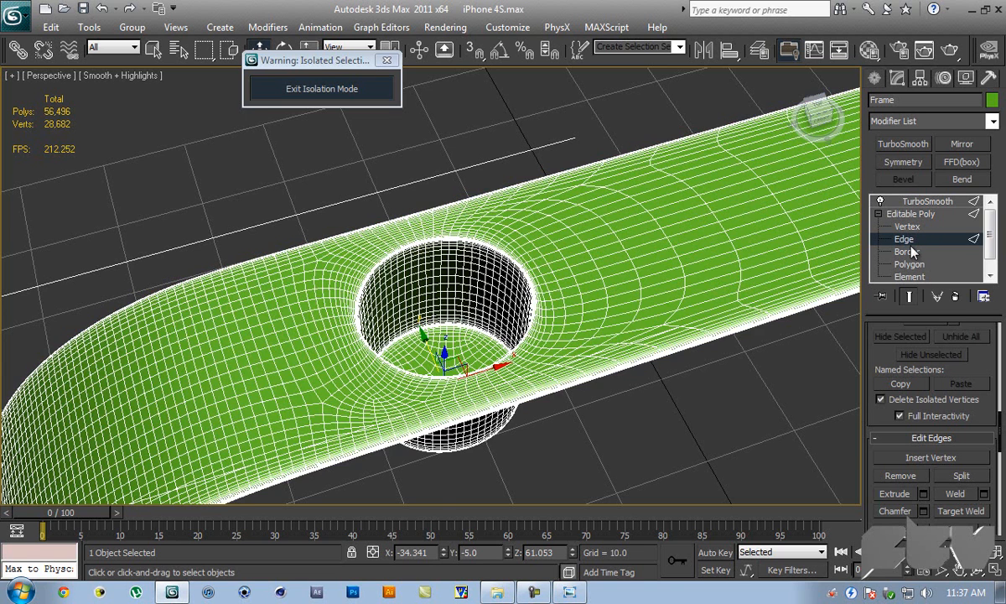
click(910, 296)
key(F4)
alt+middle_drag(619, 289, 457, 275)
click(437, 267)
key(alt+r)
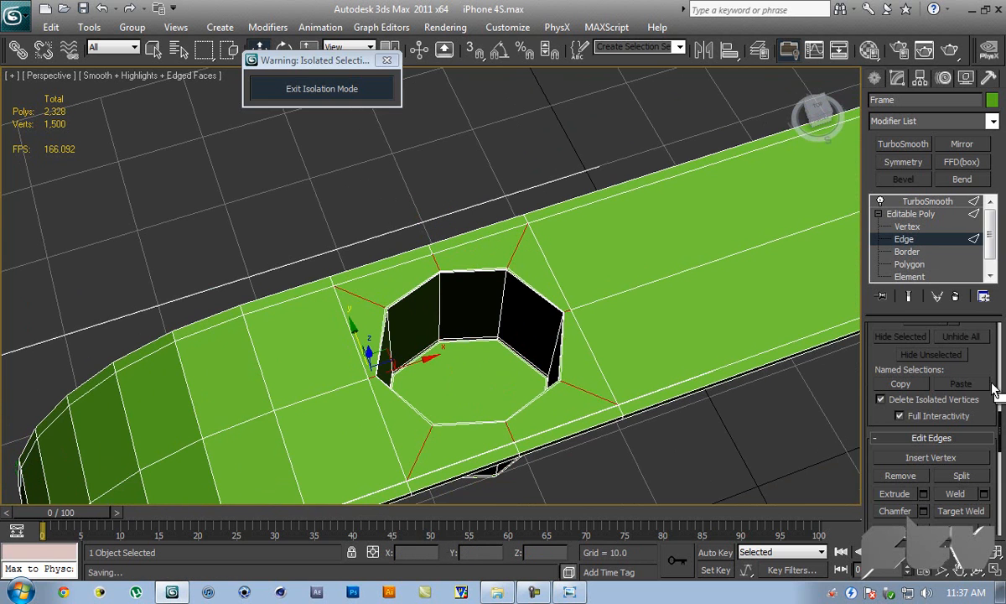
scroll(971, 367, down, 3)
click(986, 399)
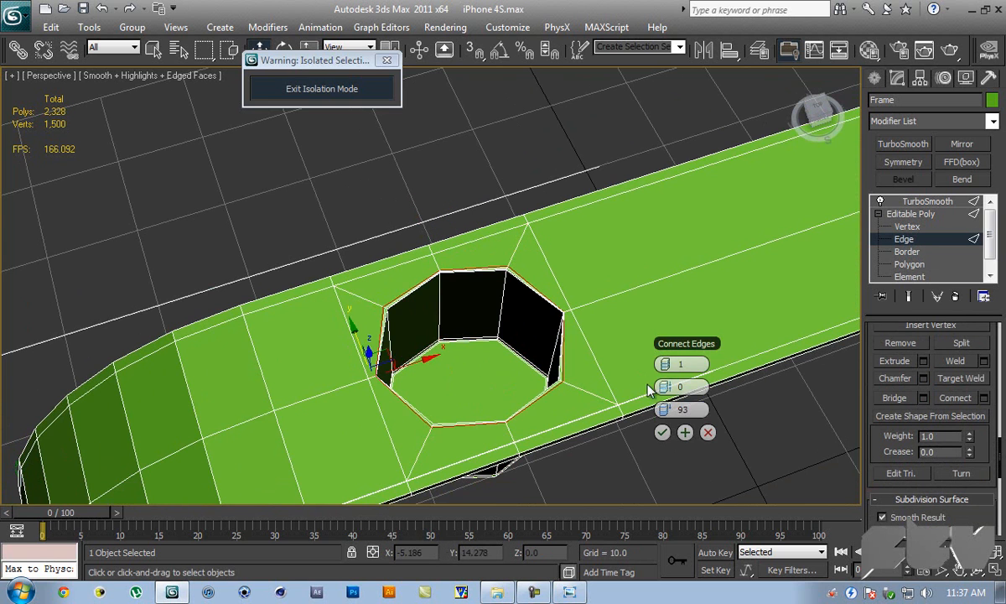
click(667, 365)
right_click(666, 409)
drag(667, 387, 780, 386)
right_click(665, 386)
drag(662, 409, 802, 400)
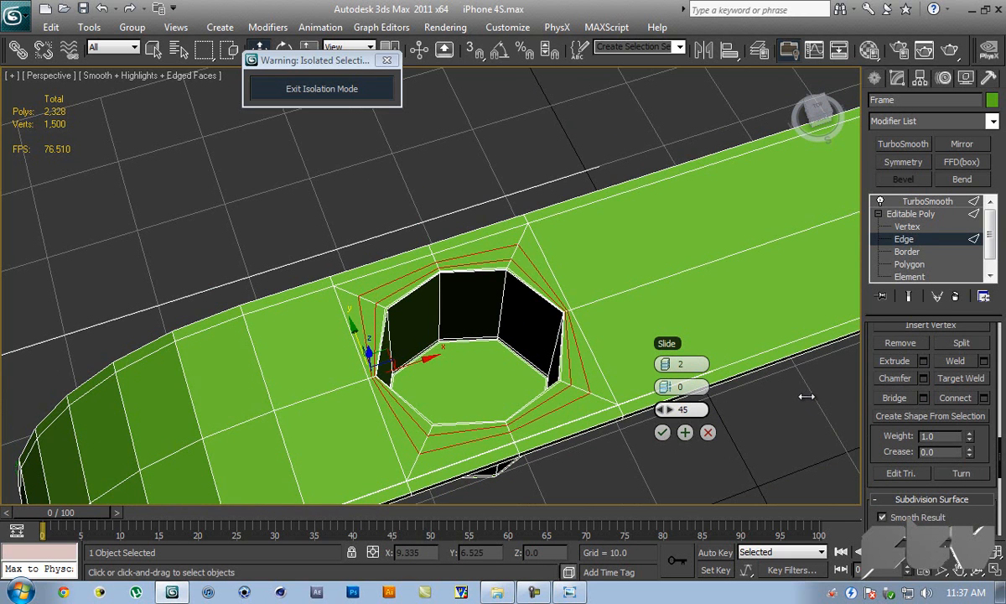
drag(806, 396, 805, 396)
click(661, 434)
- Select the loop of polygons between the two new edge loops around the round opening and preview it with smoothing
key(4)
click(473, 377)
click(507, 255)
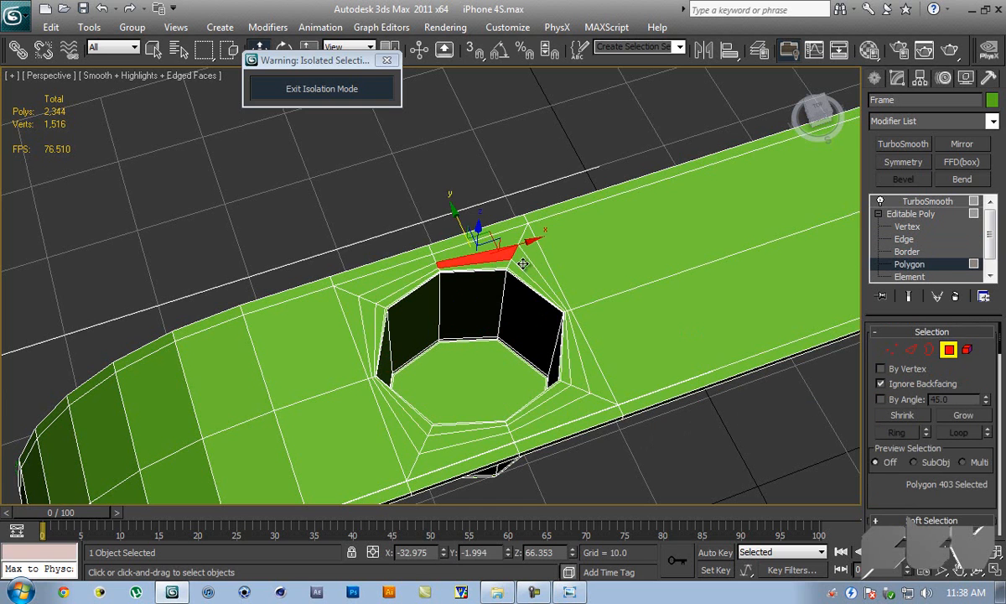
shift+click(522, 262)
click(912, 296)
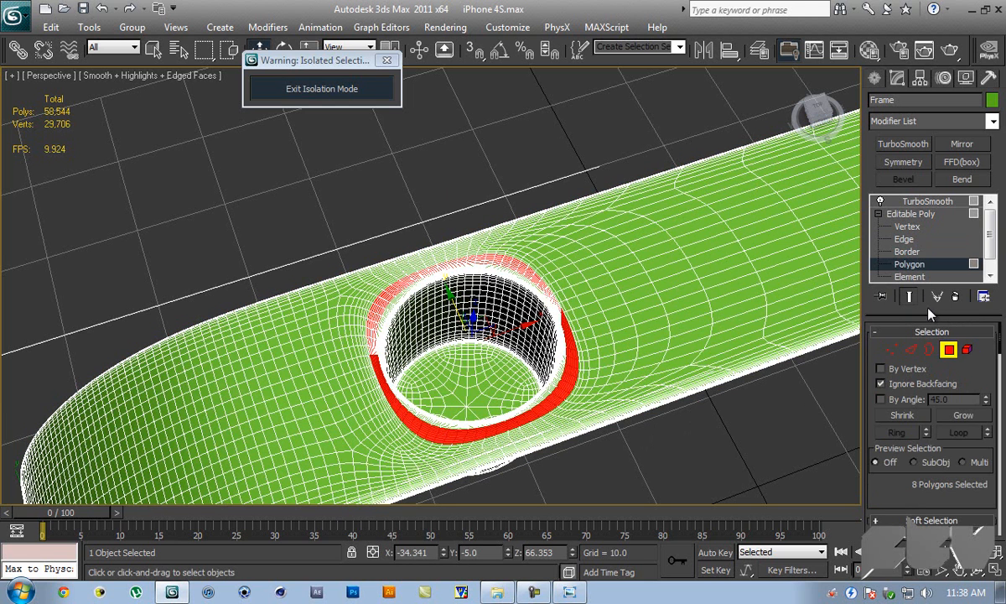
click(909, 298)
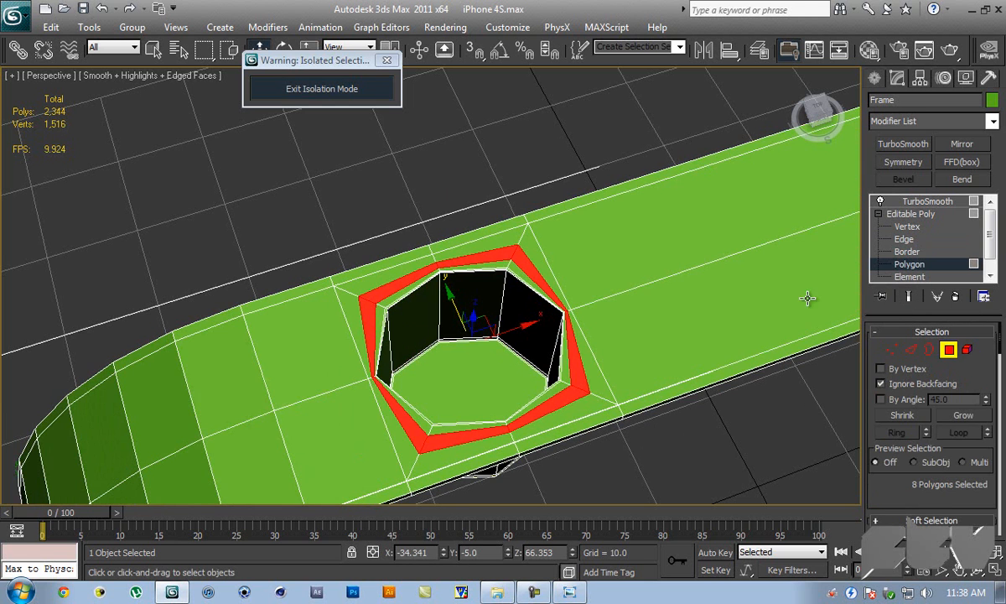
- Scale the ring vertices at the two narrow opposite corners of the opening along the X axis
click(920, 227)
scroll(520, 337, up, 4)
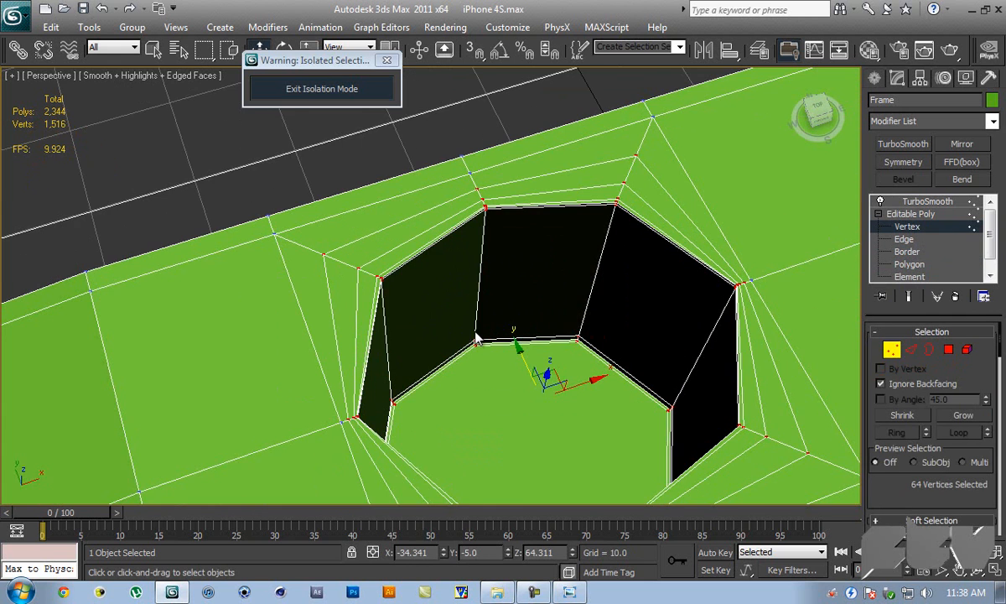
middle_drag(454, 348, 470, 311)
click(354, 370)
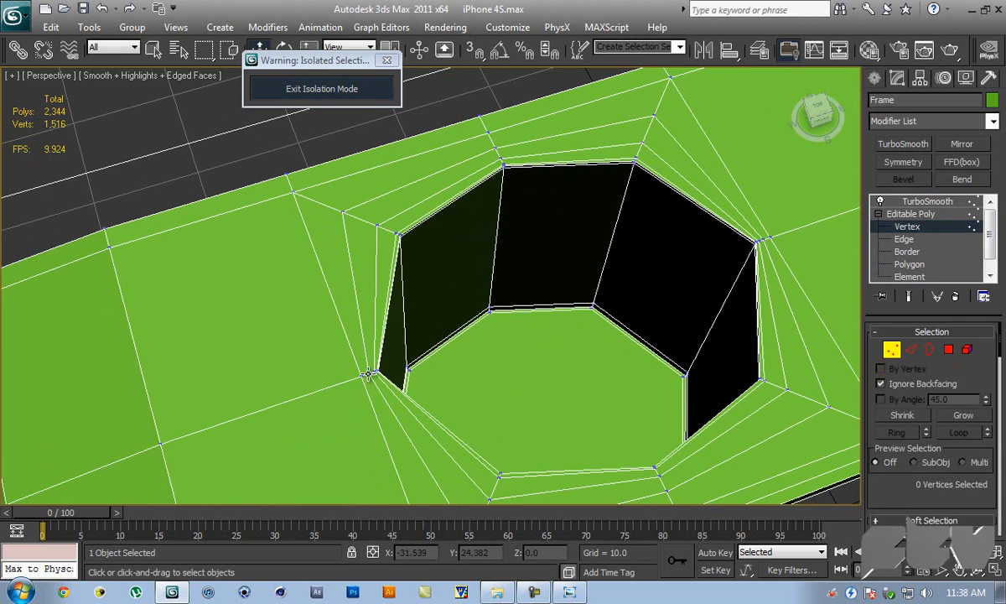
click(367, 374)
scroll(780, 256, up, 5)
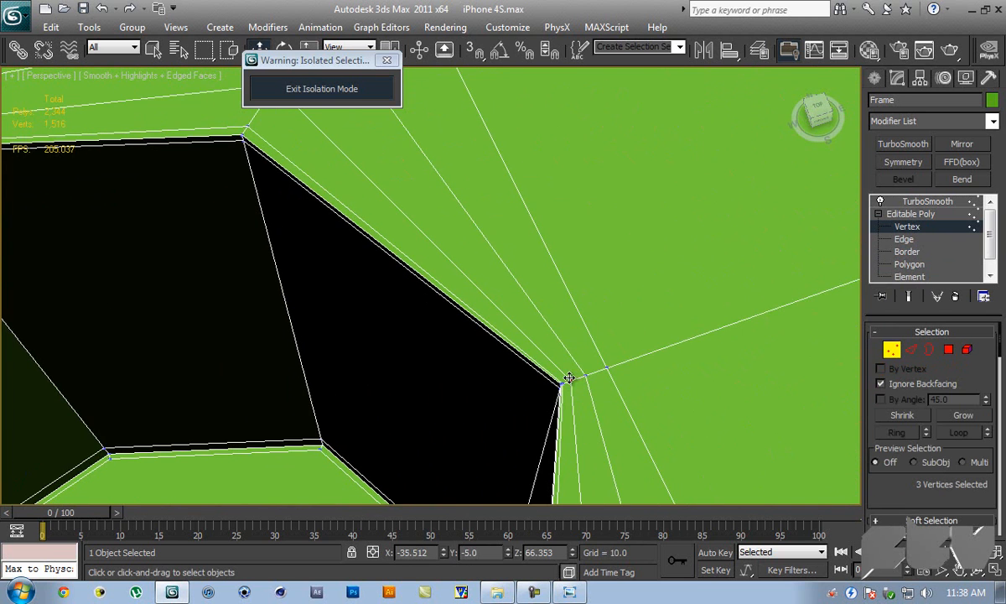
scroll(584, 384, down, 5)
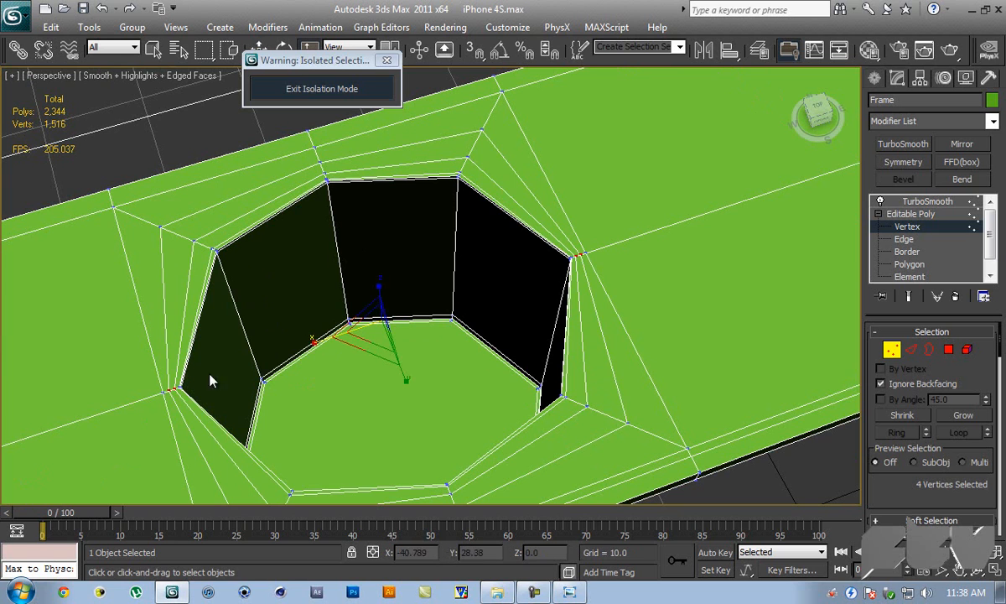
click(169, 390)
ctrl+click(577, 254)
drag(312, 342, 313, 342)
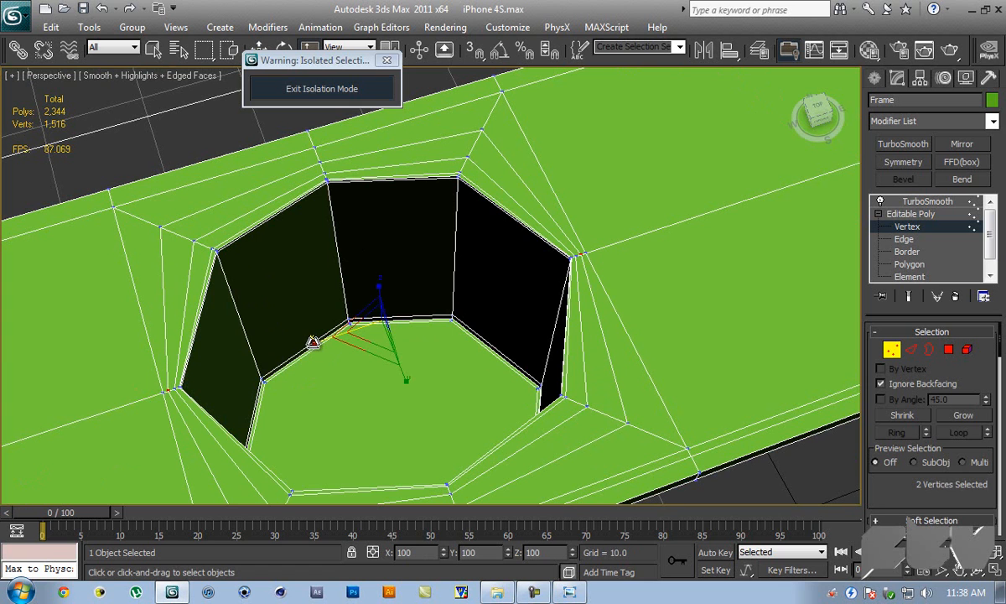
click(160, 224)
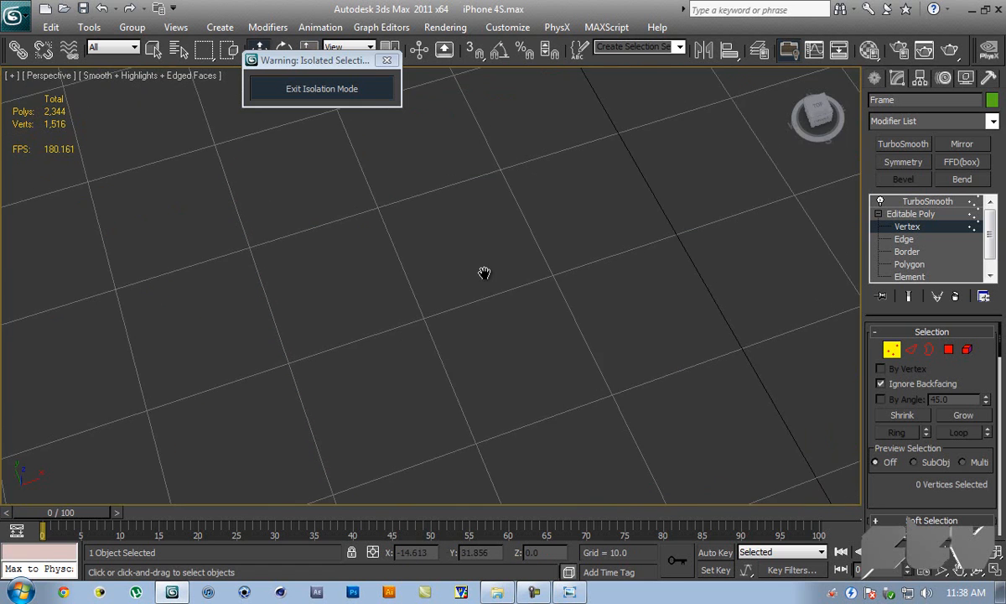
- Move the three outer ring vertices on the far side of the opening closer to the inner loop and save the scene
scroll(461, 271, down, 4)
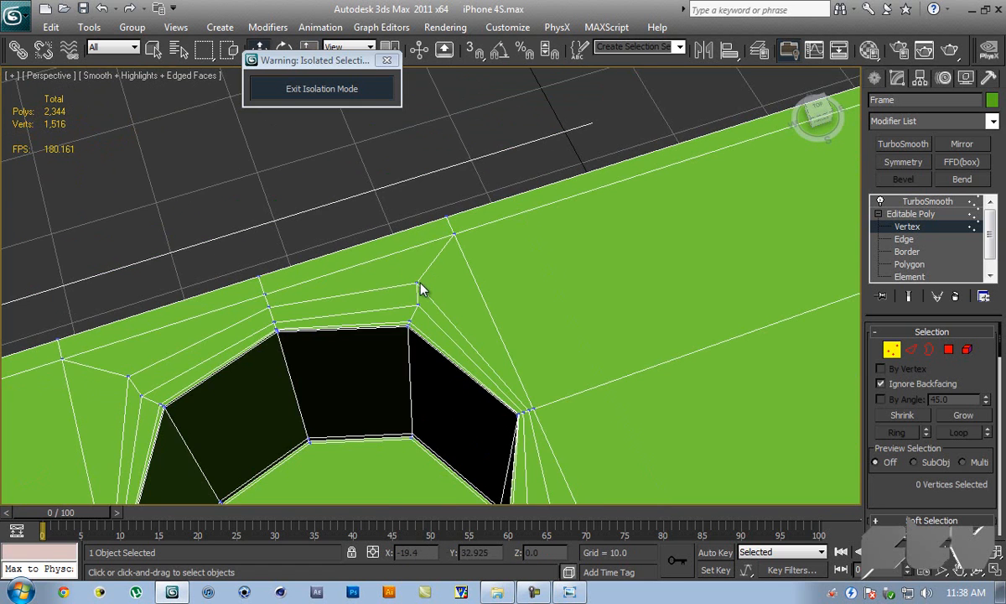
click(419, 286)
scroll(424, 276, up, 2)
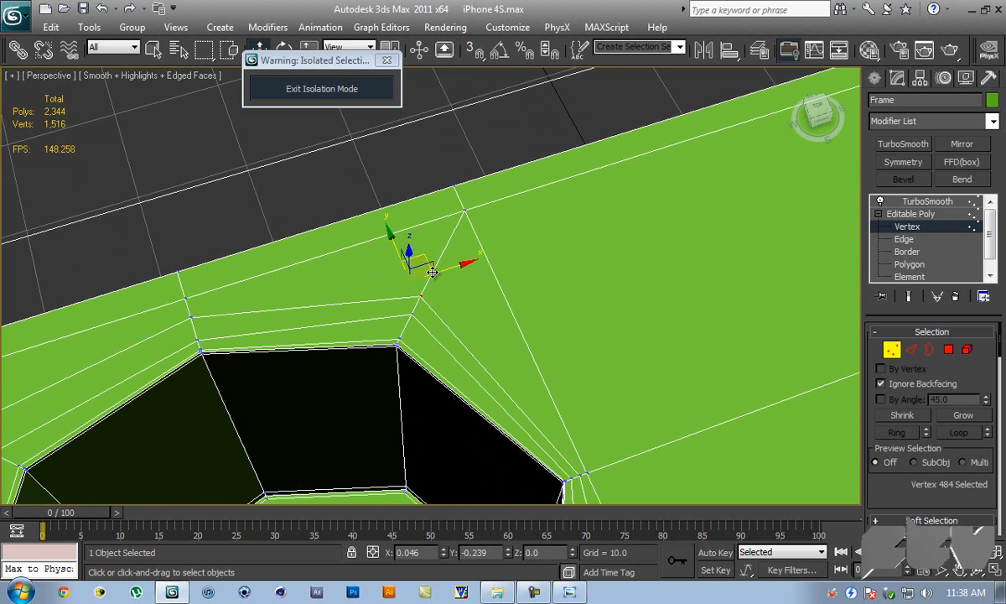
drag(431, 275, 427, 279)
middle_drag(361, 291, 436, 265)
key(ctrl+s)
click(355, 259)
drag(367, 235, 371, 247)
middle_drag(208, 361, 308, 303)
click(253, 300)
drag(268, 275, 274, 297)
- Move the three outer ring vertices on the near side of the opening inward to form a narrow, even ring, saving the scene
middle_drag(538, 375, 505, 249)
click(288, 408)
drag(307, 384, 333, 337)
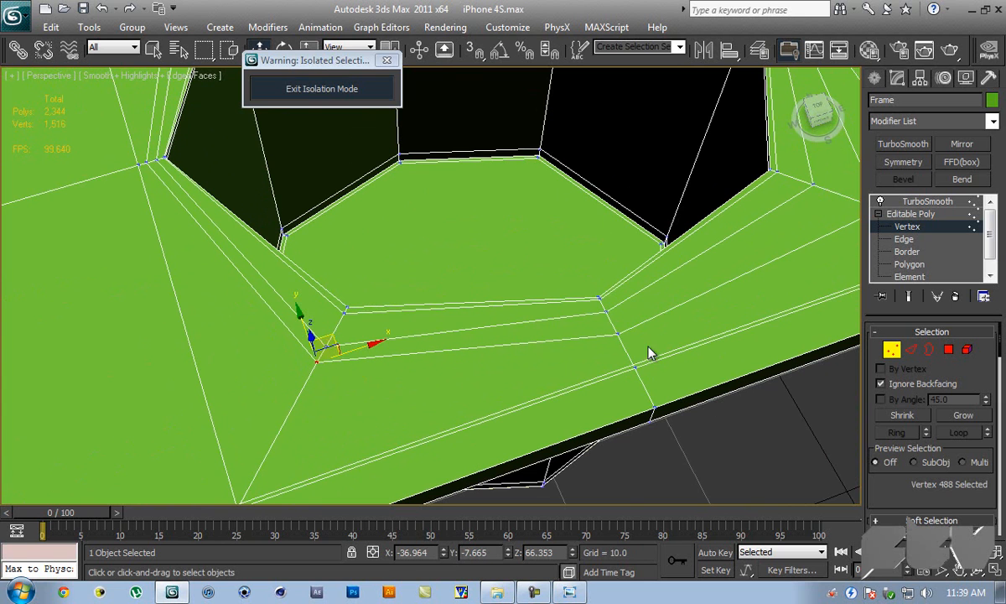
click(620, 334)
drag(597, 292, 591, 283)
key(ctrl+s)
middle_drag(710, 229, 598, 312)
click(582, 467)
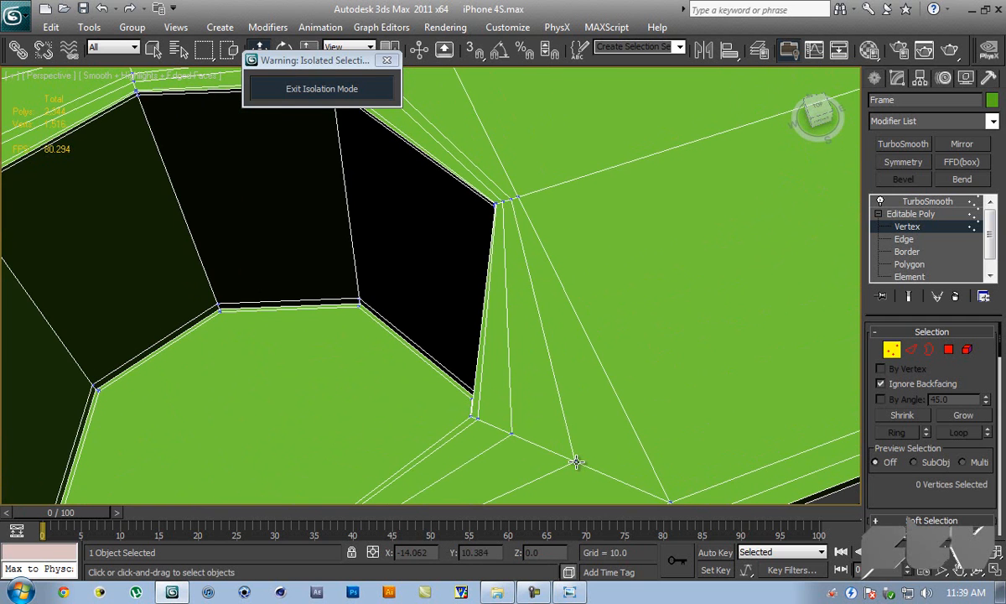
drag(585, 430, 551, 414)
key(ctrl+s)
- Return to the selected narrow ring of polygons, save the scene and extrude the ring by 0.05
click(948, 349)
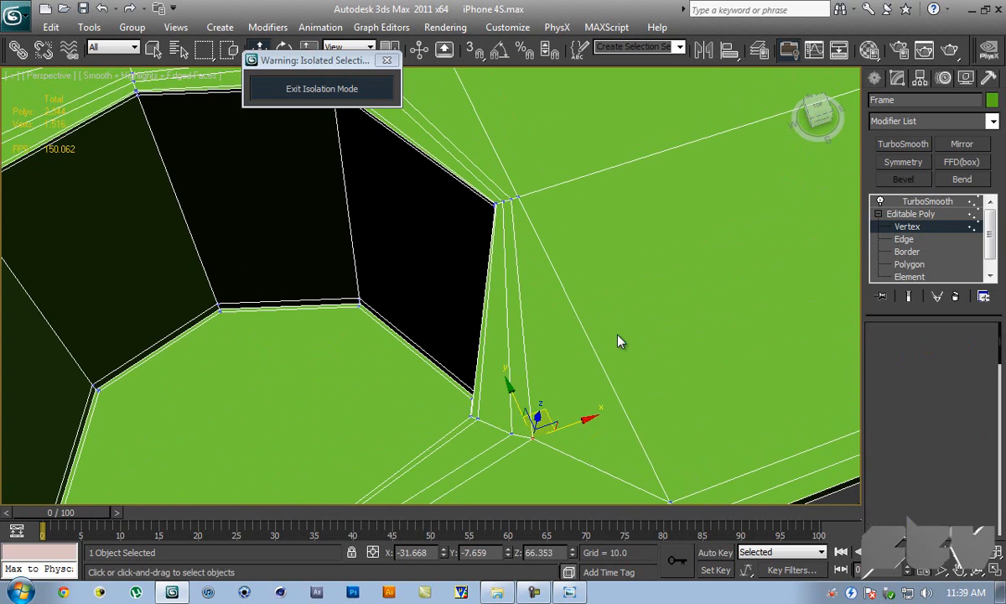
middle_drag(472, 356, 520, 308)
scroll(521, 307, down, 3)
key(ctrl+s)
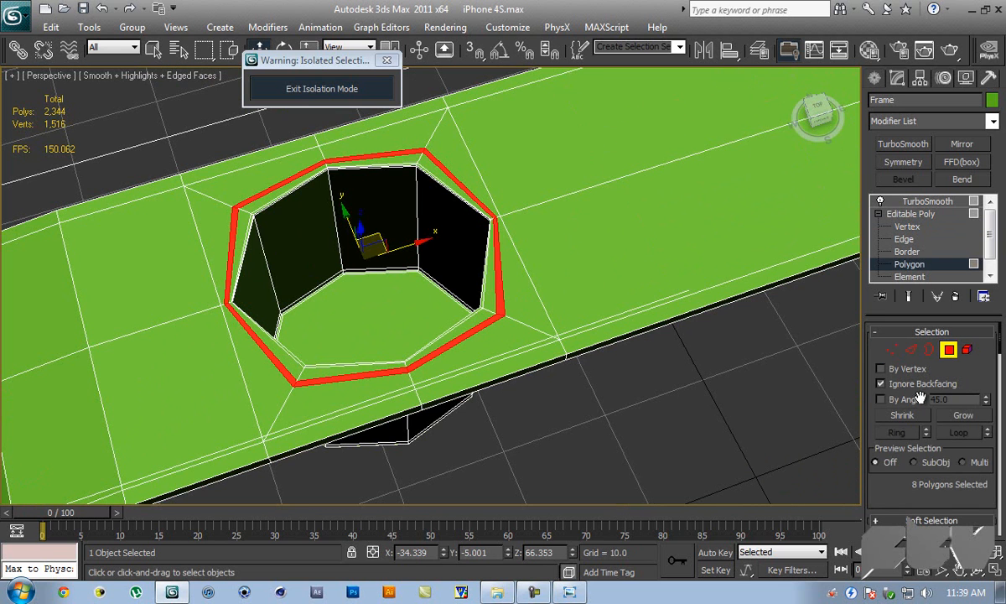
drag(968, 387, 962, 266)
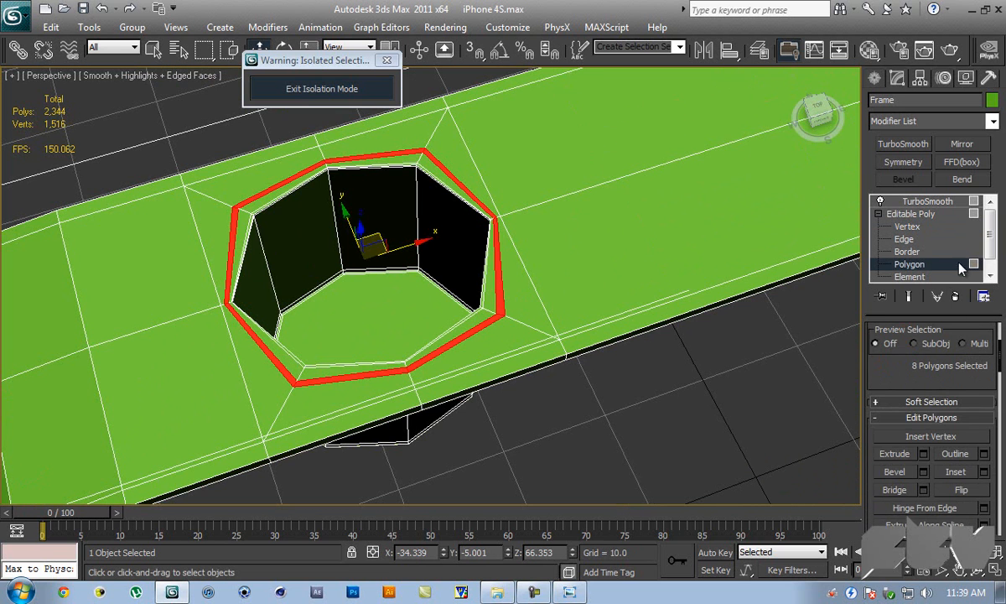
click(923, 454)
alt+middle_drag(517, 317, 611, 299)
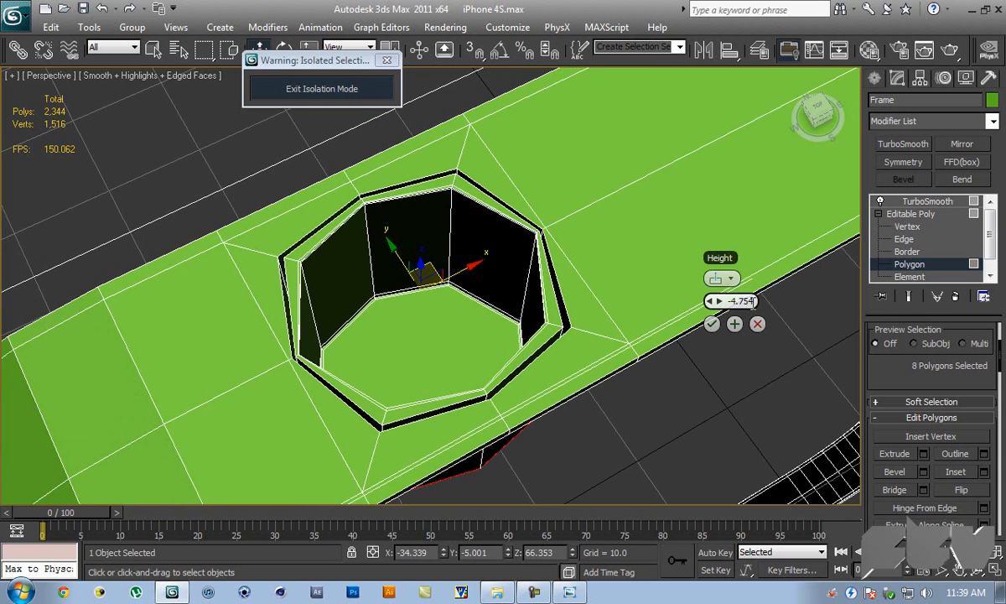
text(0.05)
key(Return)
click(729, 325)
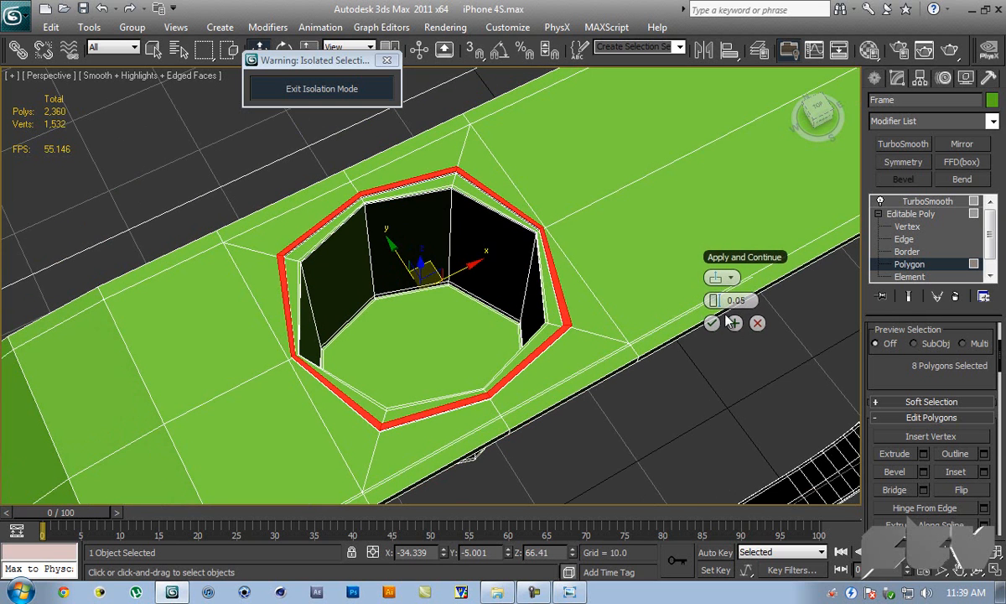
- Set the ring's extrusion height to -0.05 and apply it, keeping the extrusion settings open for another pass
mouse_move(738, 302)
mouse_down()
mouse_move(690, 308)
mouse_move(739, 303)
mouse_up()
text(-0.05)
key(Return)
alt+middle_drag(422, 280, 462, 289)
scroll(471, 285, up, 4)
middle_drag(736, 199, 715, 213)
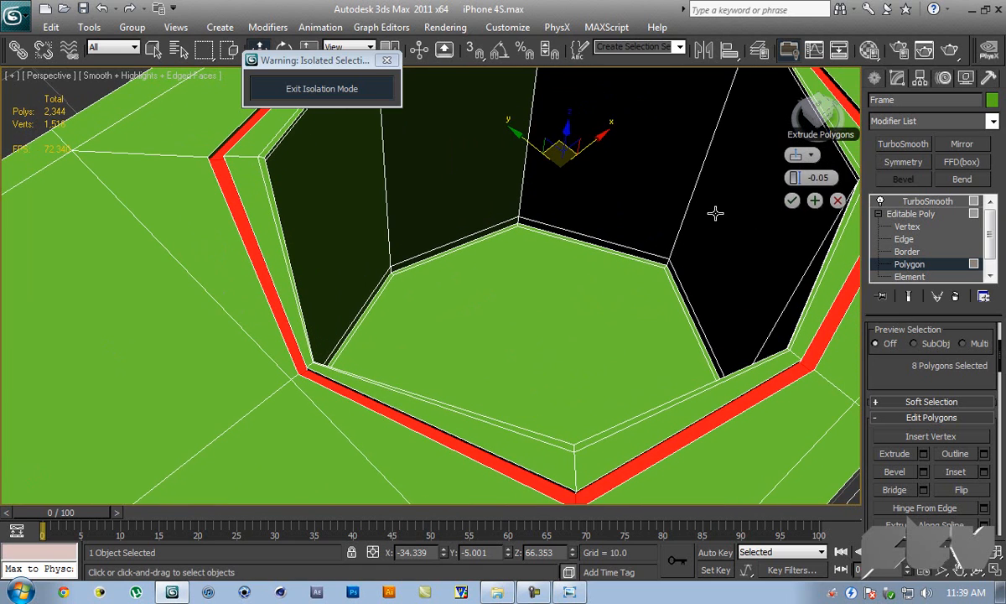
click(809, 202)
- Extrude the ring polygons further down by -1.871 to form a deep groove around the opening
mouse_move(788, 182)
mouse_down()
mouse_move(771, 182)
mouse_move(780, 186)
mouse_up()
click(774, 183)
key(ctrl+z)
key(ctrl+z)
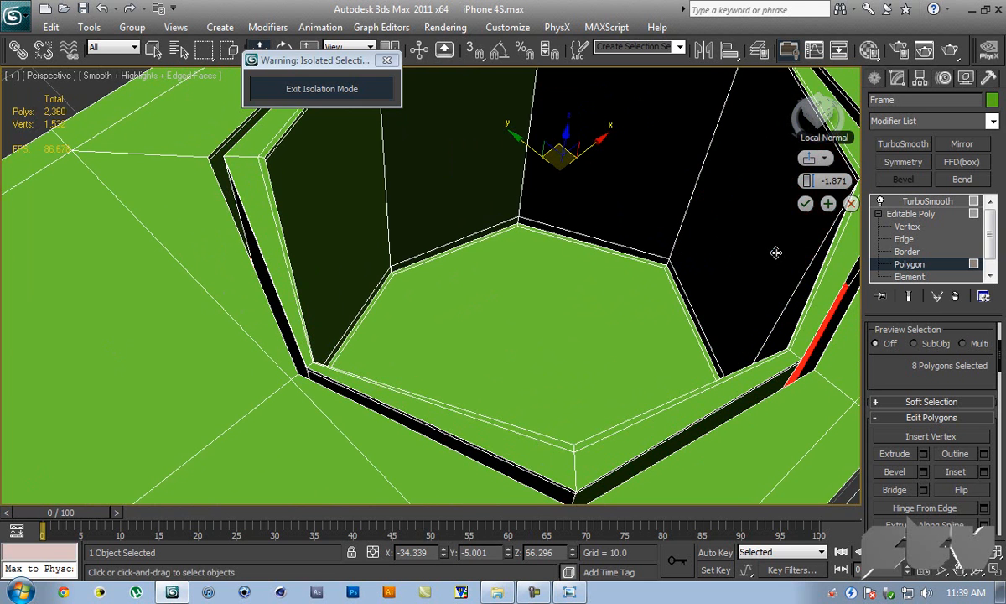
click(805, 205)
- Examine the smoothed opening and groove with and without edges, comparing them with the headphone jack in the top-side reference photo
alt+middle_drag(748, 222, 794, 240)
click(912, 215)
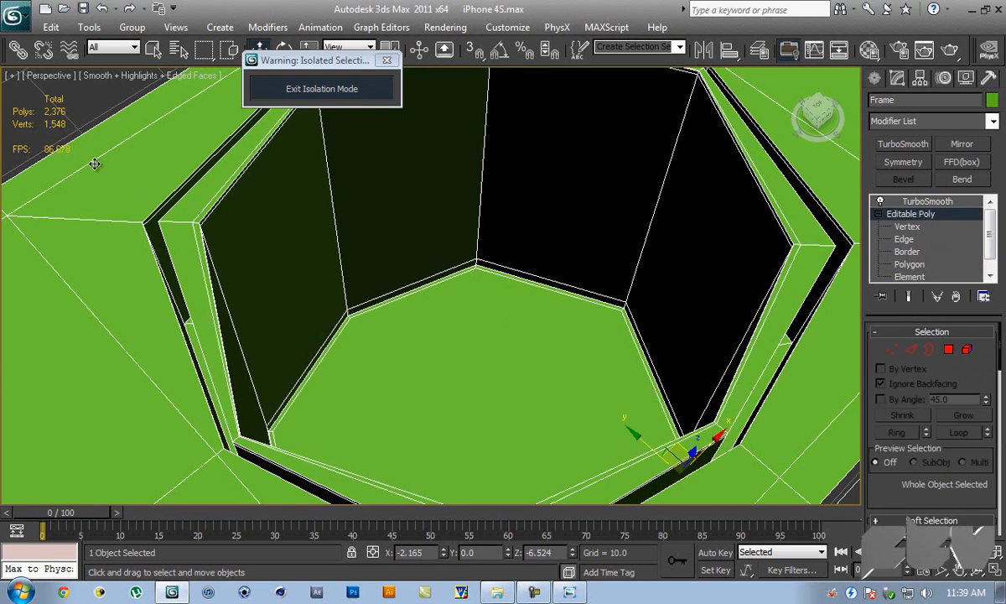
click(89, 115)
scroll(556, 209, down, 8)
key(F4)
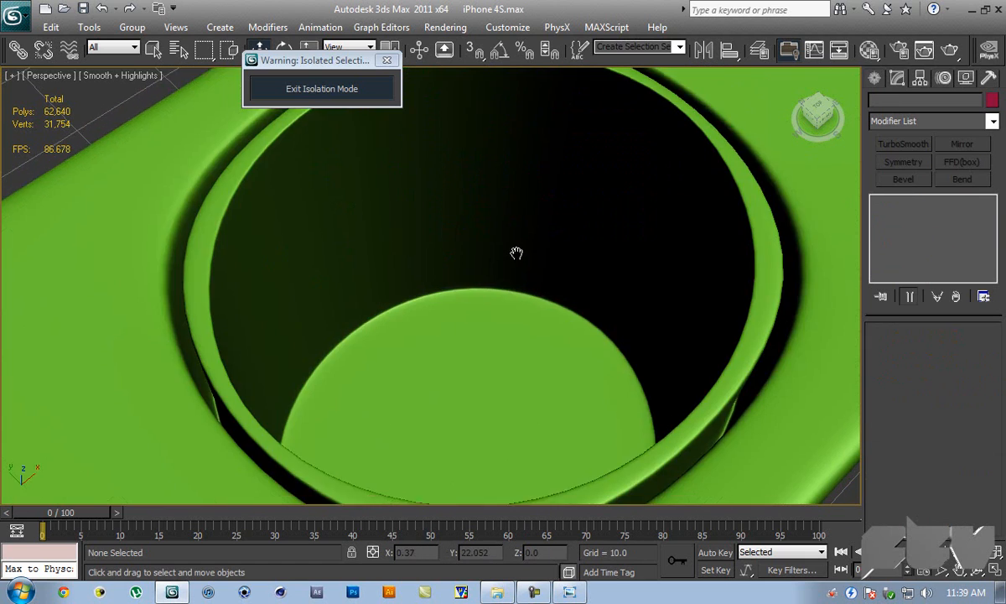
alt+middle_drag(474, 244, 497, 271)
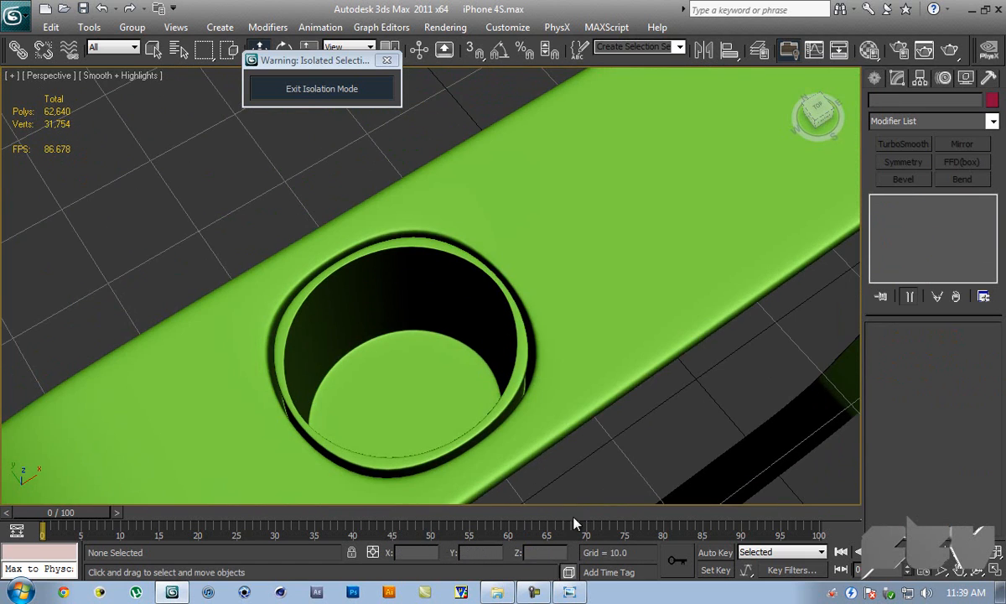
click(569, 592)
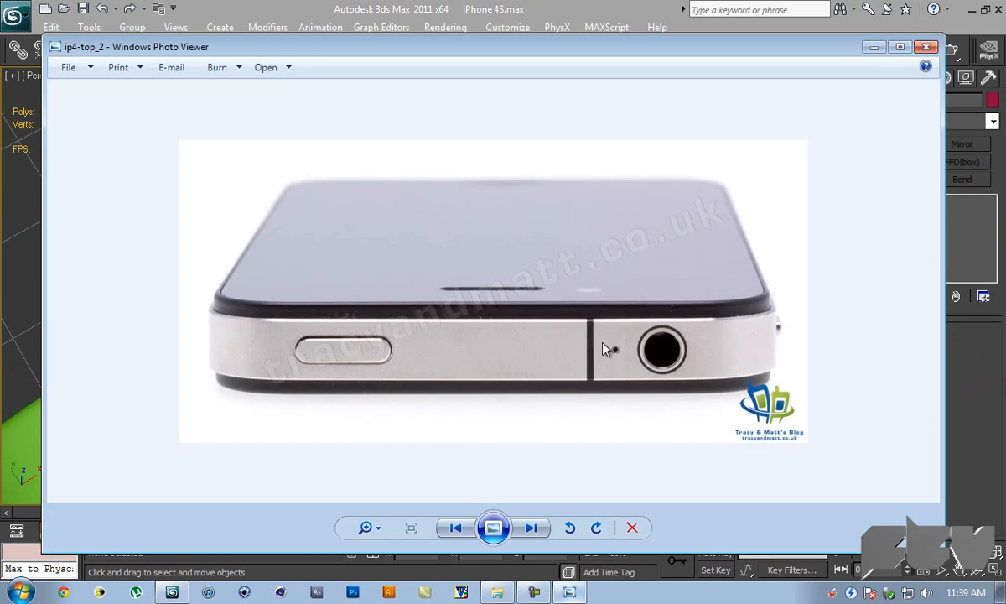
click(442, 7)
scroll(500, 302, up, 2)
scroll(397, 251, up, 3)
key(F4)
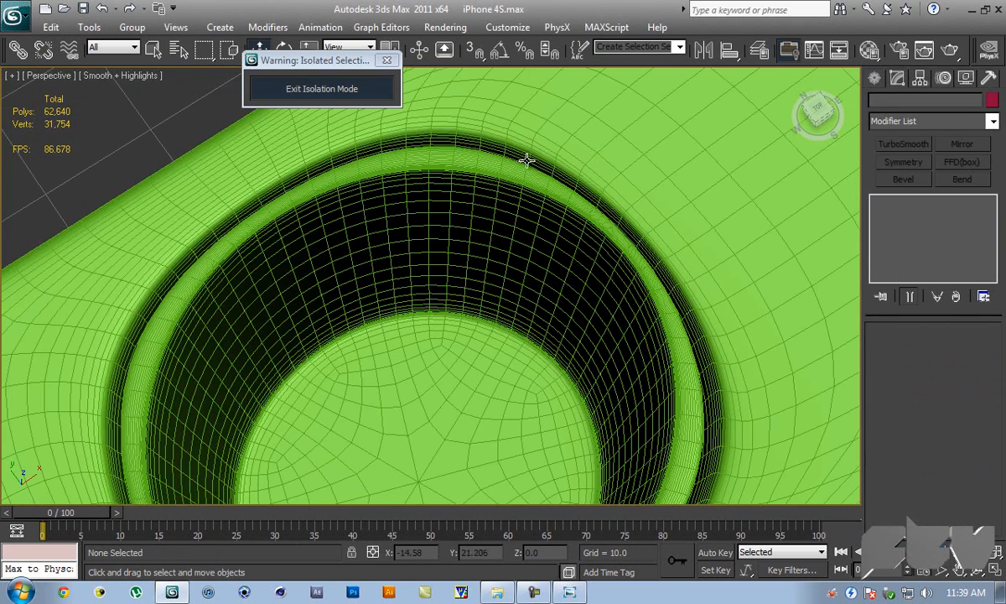
- Connect the frame edges radiating outward from the groove with 1 segment, pinch 0 and slide 91, close to the groove's rim
click(667, 229)
click(934, 216)
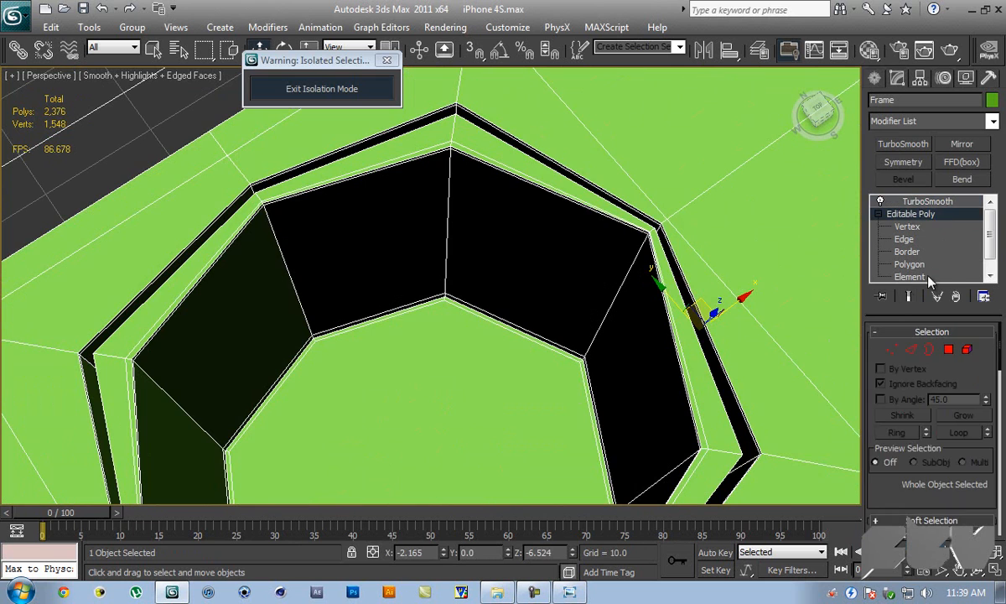
click(910, 350)
click(459, 84)
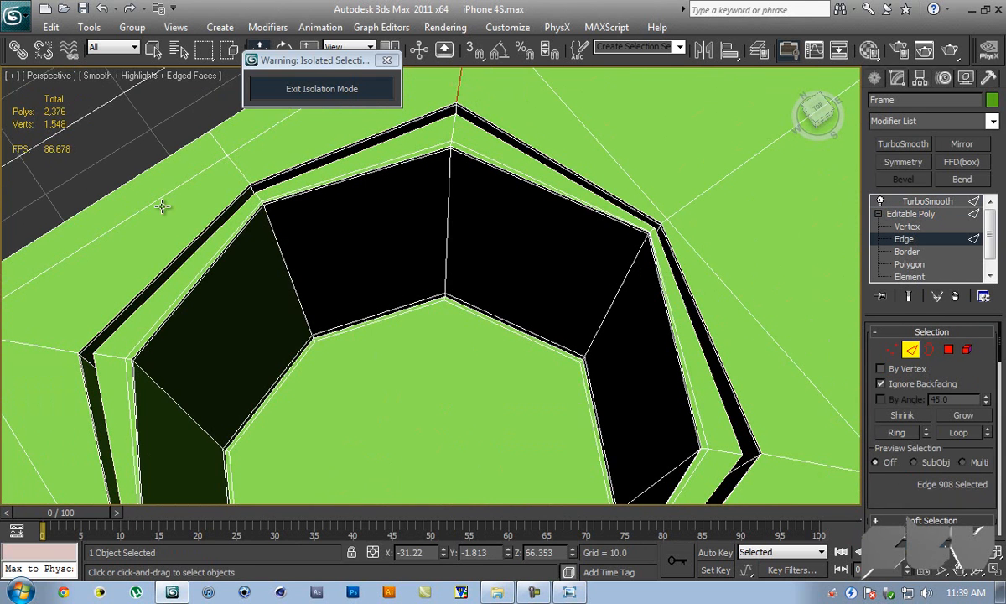
shift+click(242, 170)
key(ctrl+s)
drag(958, 510, 967, 299)
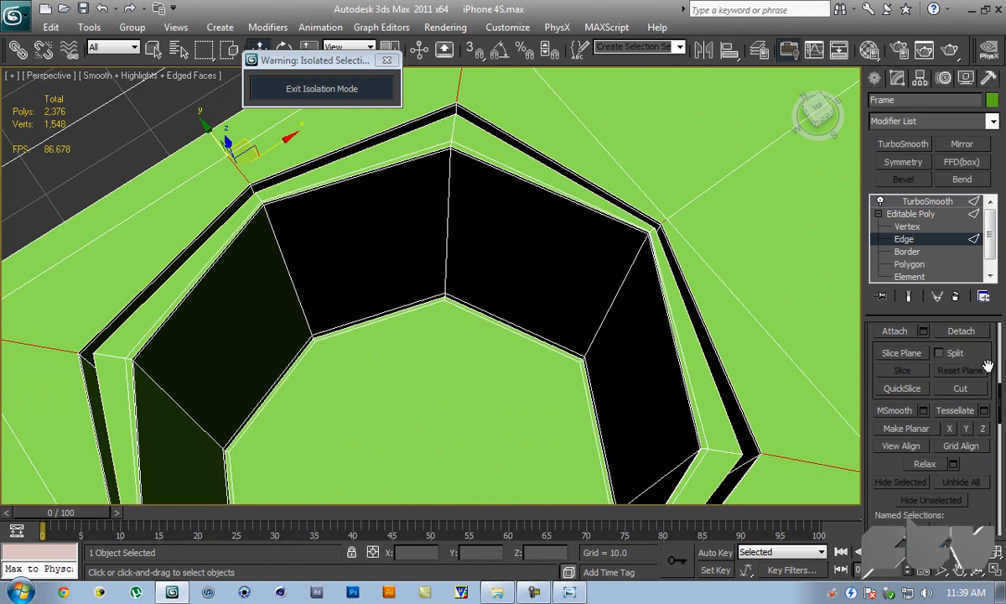
drag(989, 494, 972, 303)
click(984, 510)
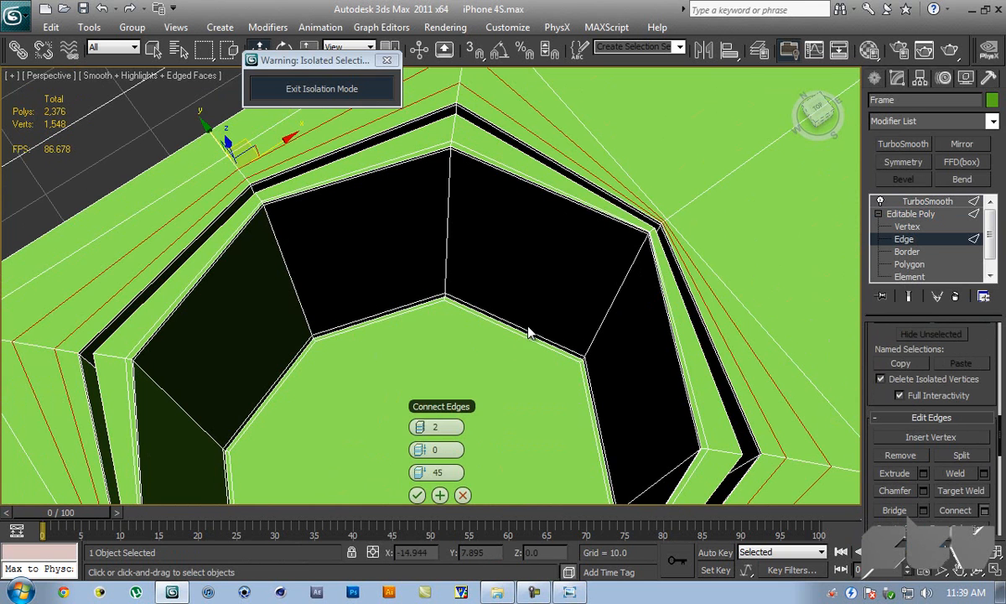
drag(419, 472, 562, 483)
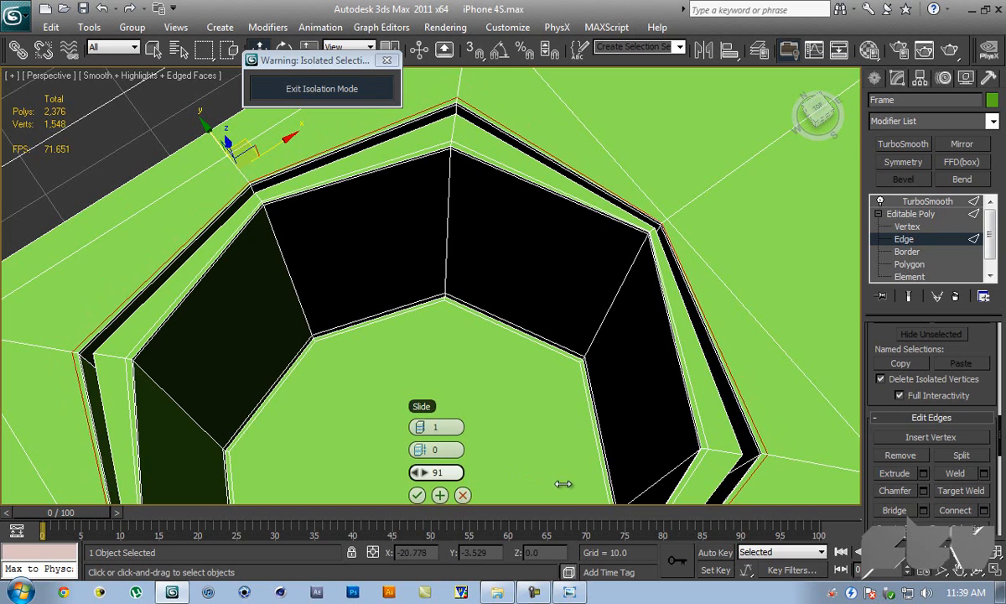
click(417, 495)
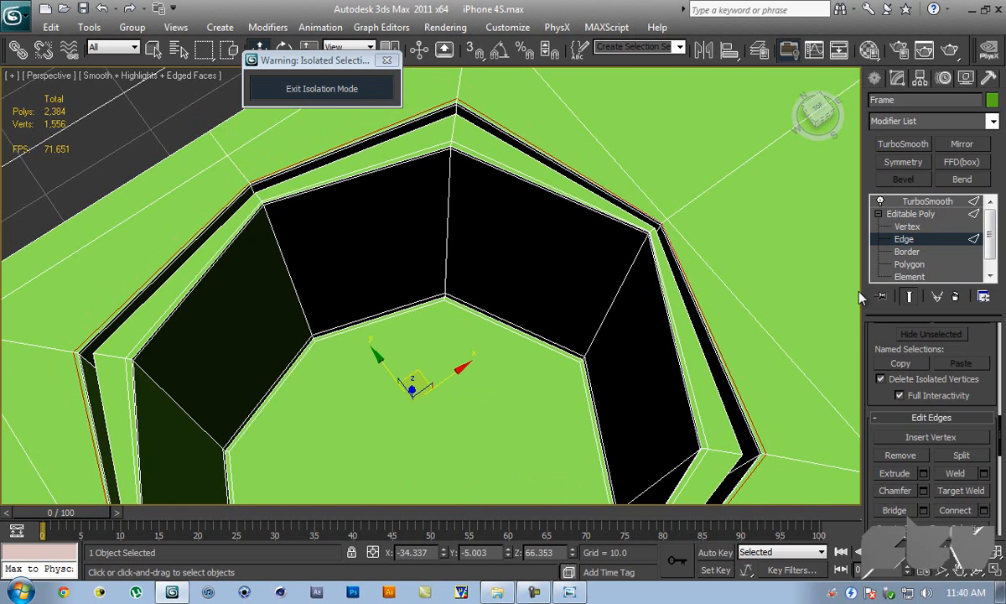
- Examine the smoothed frame without edges from farther away and check it against the top-side reference photo
click(910, 299)
key(F4)
scroll(593, 245, down, 5)
scroll(583, 239, down, 4)
alt+middle_drag(609, 202, 525, 158)
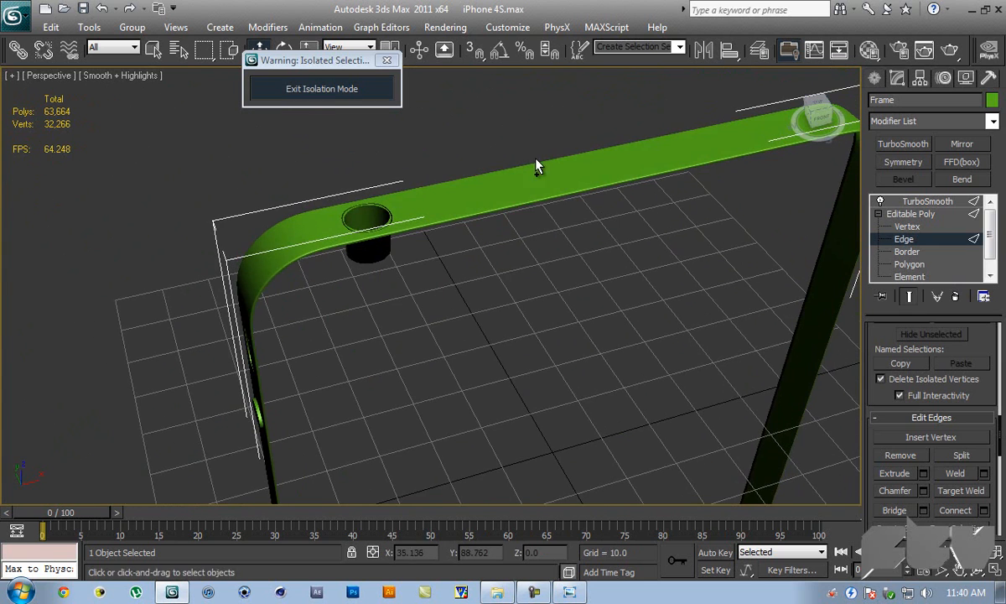
middle_drag(569, 198, 554, 244)
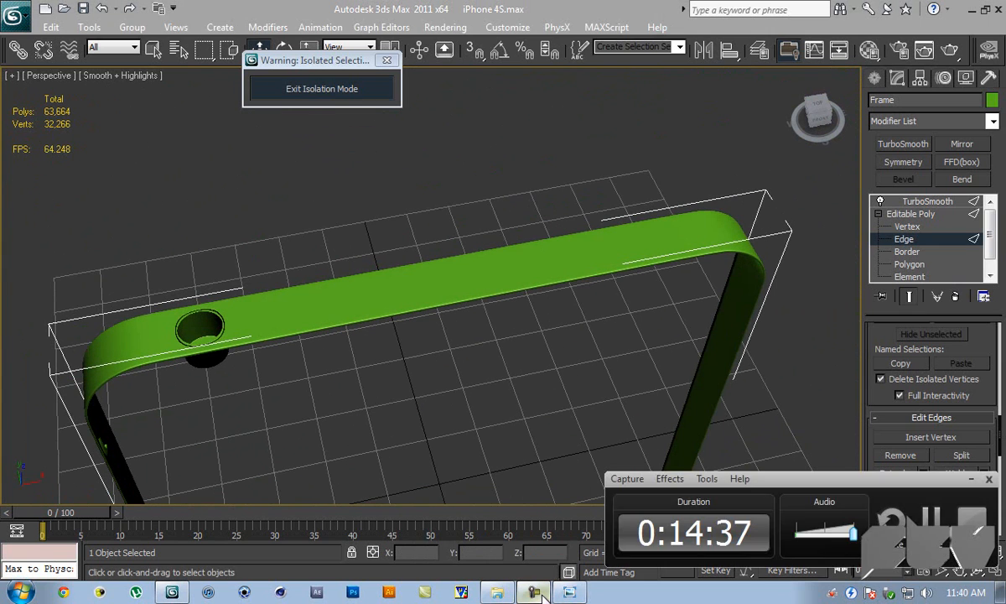
click(534, 592)
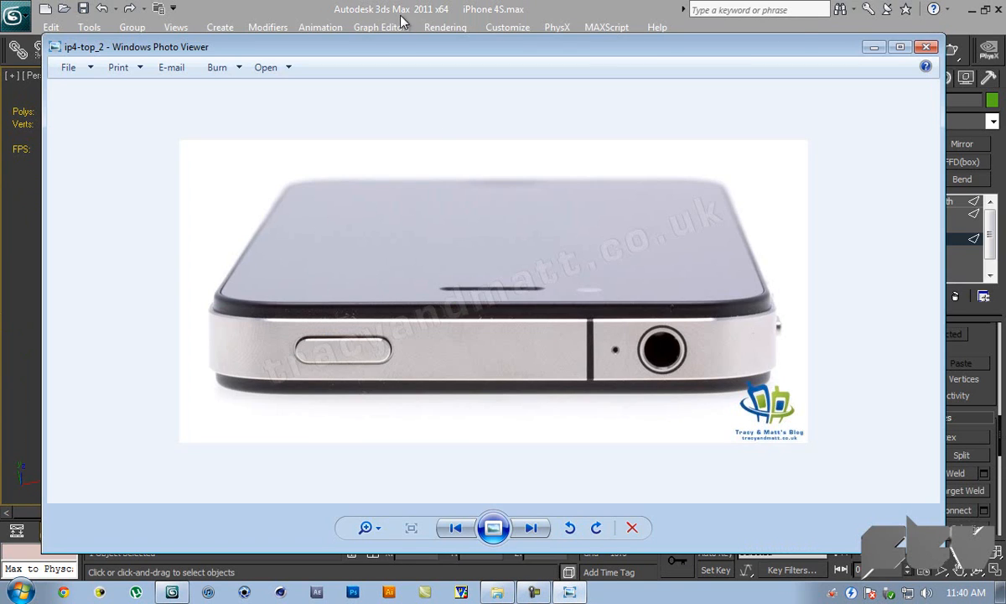
click(248, 9)
- Exit isolation mode and view the frame together with the rest of the phone model
alt+middle_drag(460, 399, 495, 277)
click(243, 129)
middle_drag(588, 277, 874, 216)
scroll(504, 272, down, 5)
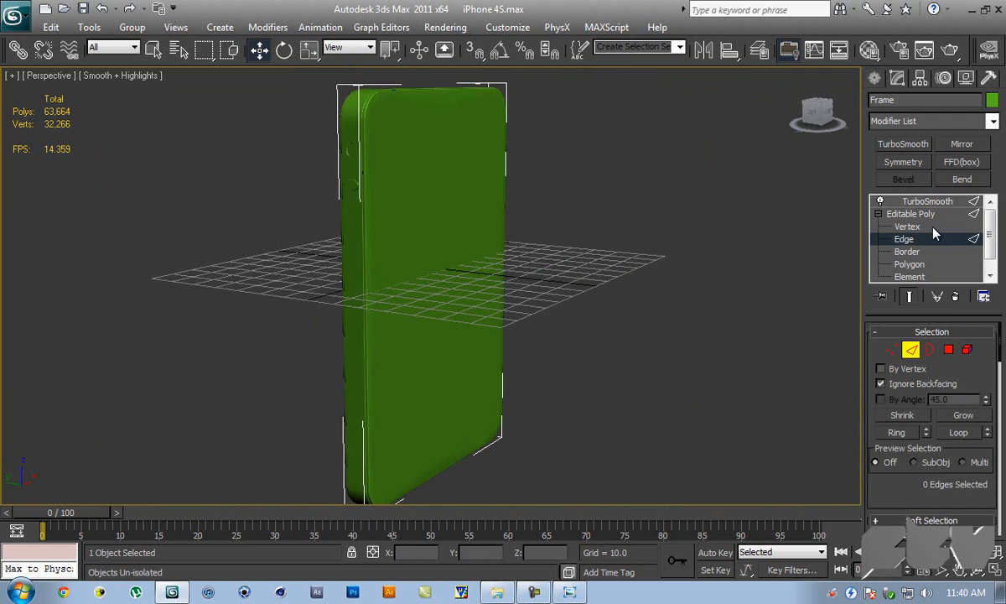
- Finish editing the frame's edges, save the scene and deselect the frame
click(911, 214)
alt+middle_drag(597, 223, 638, 265)
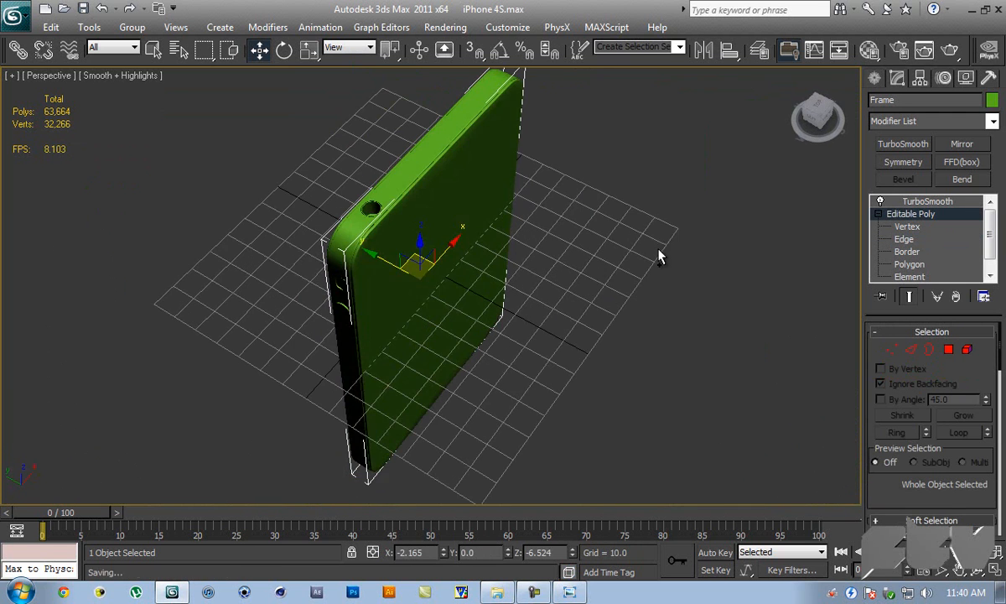
click(514, 224)
- Examine the smoothed headphone jack opening up close and the rest of the frame from several angles
alt+middle_drag(515, 224, 496, 209)
scroll(496, 208, up, 5)
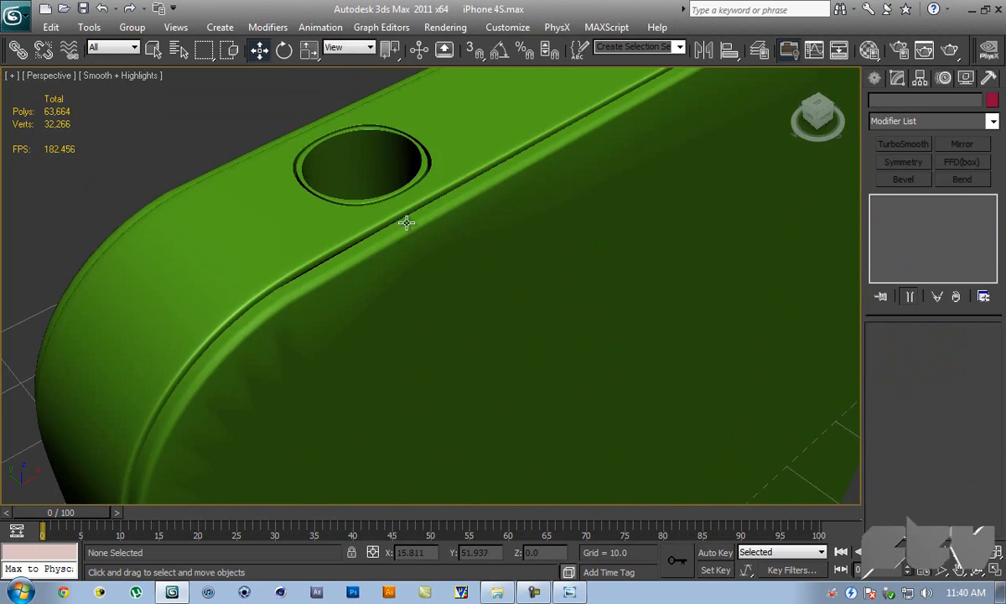
scroll(404, 222, up, 4)
scroll(386, 258, down, 3)
alt+middle_drag(400, 240, 447, 220)
scroll(447, 220, down, 6)
mouse_move(526, 271)
alt+middle_down()
mouse_move(539, 371)
mouse_move(576, 319)
mouse_move(576, 290)
mouse_move(610, 273)
mouse_move(525, 272)
mouse_move(400, 224)
mouse_move(513, 240)
mouse_move(516, 285)
alt+middle_up()
scroll(513, 240, up, 3)
scroll(516, 285, up, 2)
scroll(513, 297, down, 2)
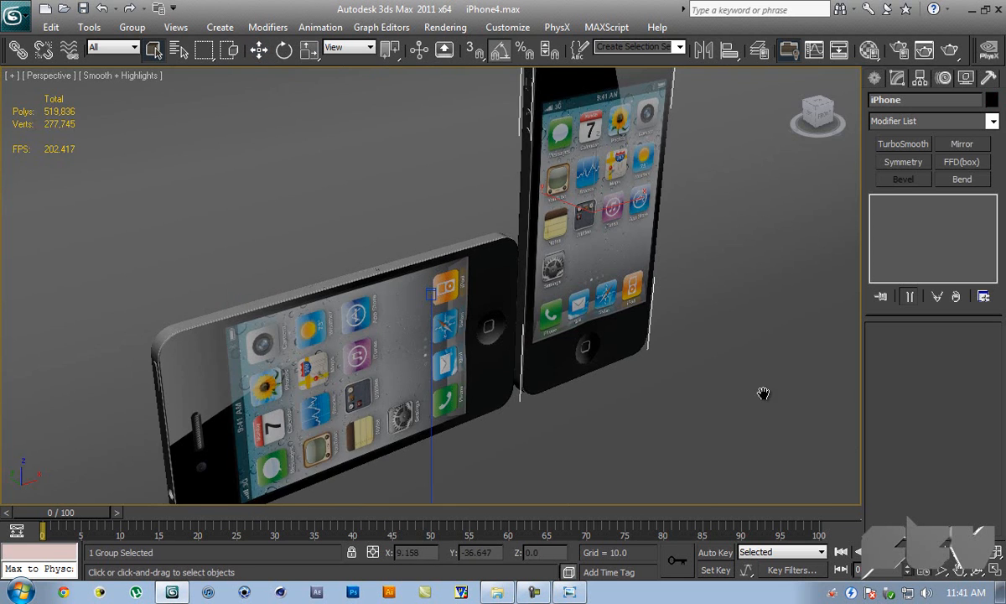
- Isolate the upright iPhone group in the finished iPhone 4 scene and clear the selection
alt+middle_drag(759, 393, 697, 413)
scroll(712, 416, down, 3)
scroll(642, 355, up, 3)
middle_drag(642, 354, 486, 224)
scroll(603, 360, up, 3)
key(alt+q)
click(602, 292)
- Examine the dock connector opening, the round screw recess and the speaker grille on the finished phone's bottom side
scroll(611, 249, up, 5)
alt+middle_drag(572, 258, 559, 316)
scroll(562, 267, up, 5)
scroll(565, 299, down, 6)
scroll(558, 318, down, 1)
alt+middle_drag(486, 270, 466, 257)
scroll(628, 378, up, 1)
middle_drag(628, 378, 540, 297)
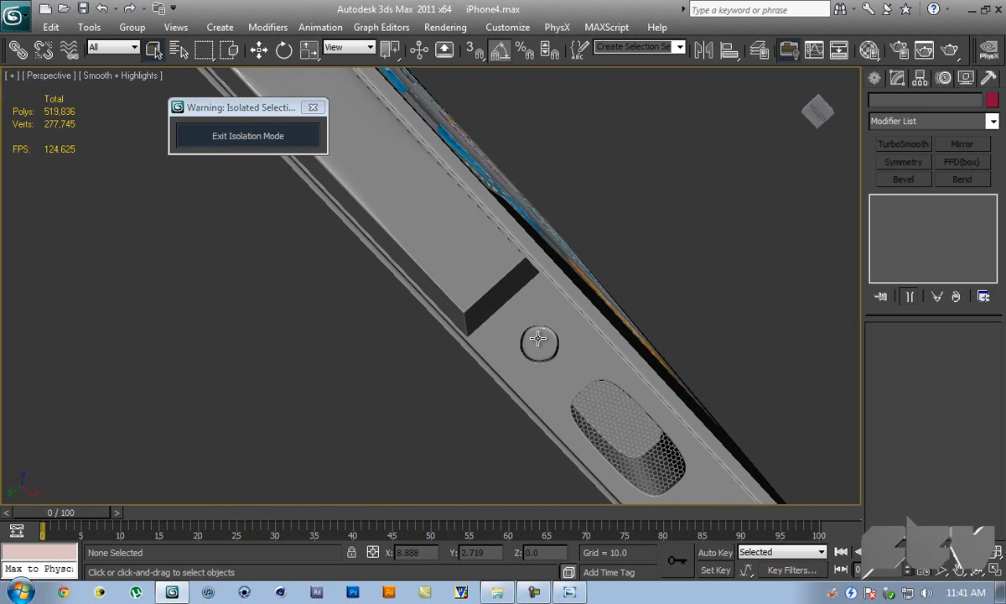
middle_drag(624, 418, 597, 357)
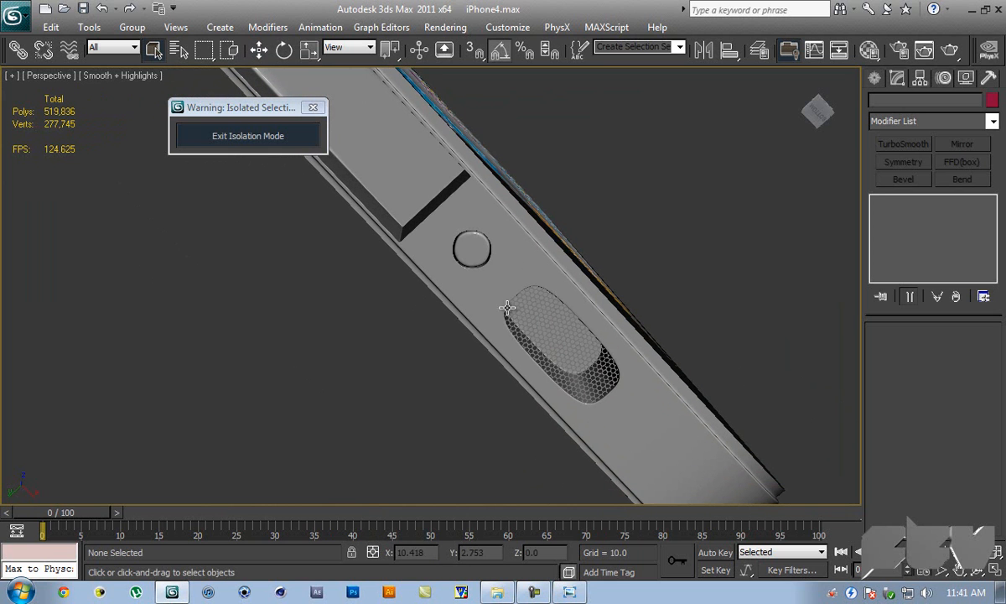
alt+middle_drag(551, 332, 589, 388)
- Select the iPhone group and examine the mute switch recess on the side of its frame
click(572, 352)
middle_drag(448, 225, 697, 539)
middle_drag(520, 383, 482, 285)
scroll(514, 366, up, 5)
scroll(600, 272, up, 3)
scroll(503, 283, up, 1)
middle_drag(549, 283, 539, 317)
scroll(537, 310, down, 1)
middle_drag(501, 233, 471, 249)
middle_drag(492, 390, 501, 476)
middle_drag(496, 138, 500, 359)
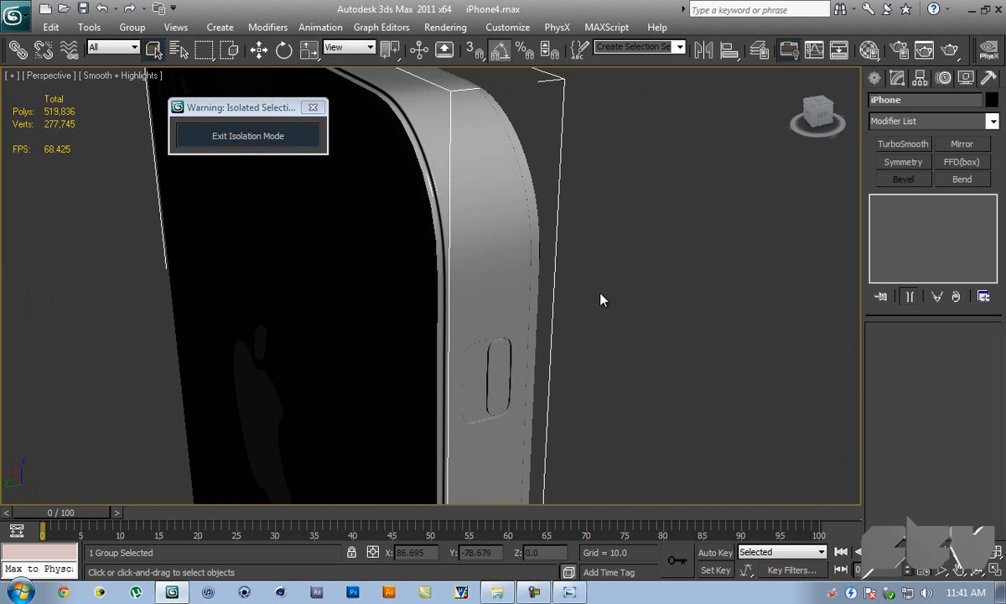
middle_drag(592, 308, 576, 231)
- Display edged faces, open the iPhone group and select its Frame object at the Editable Poly level
key(F4)
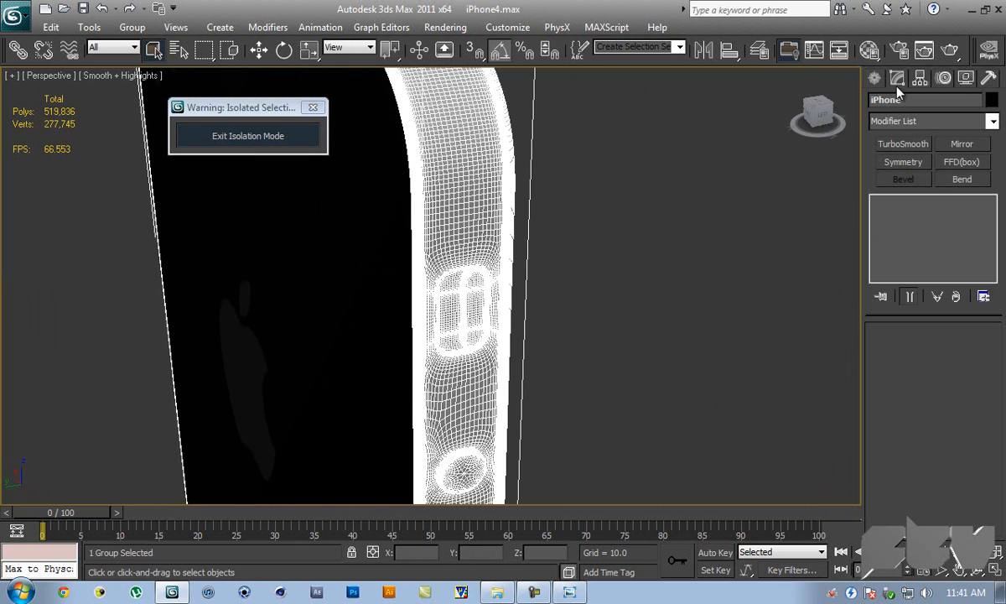
click(132, 26)
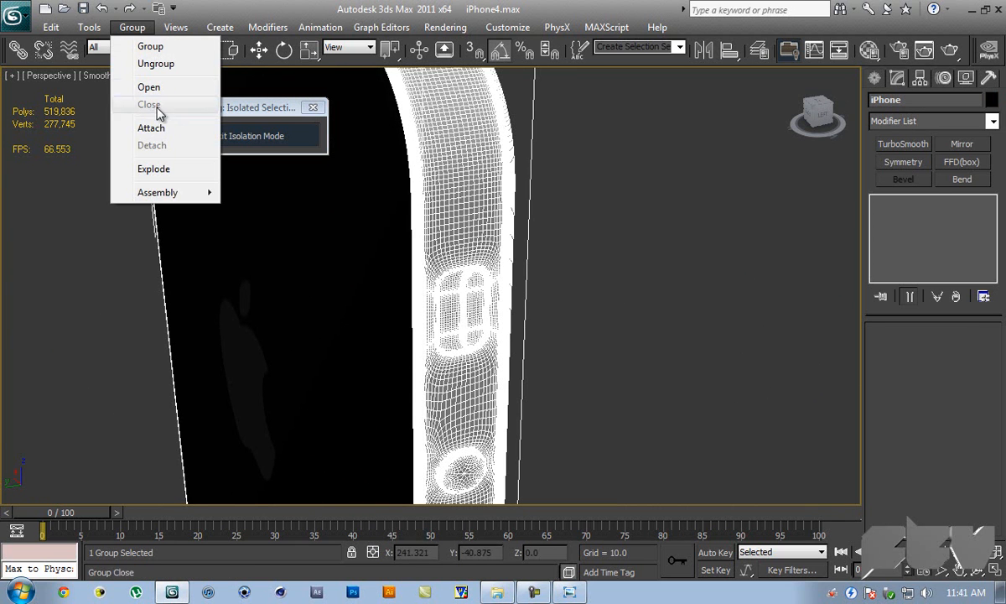
click(159, 91)
scroll(547, 240, up, 3)
click(423, 195)
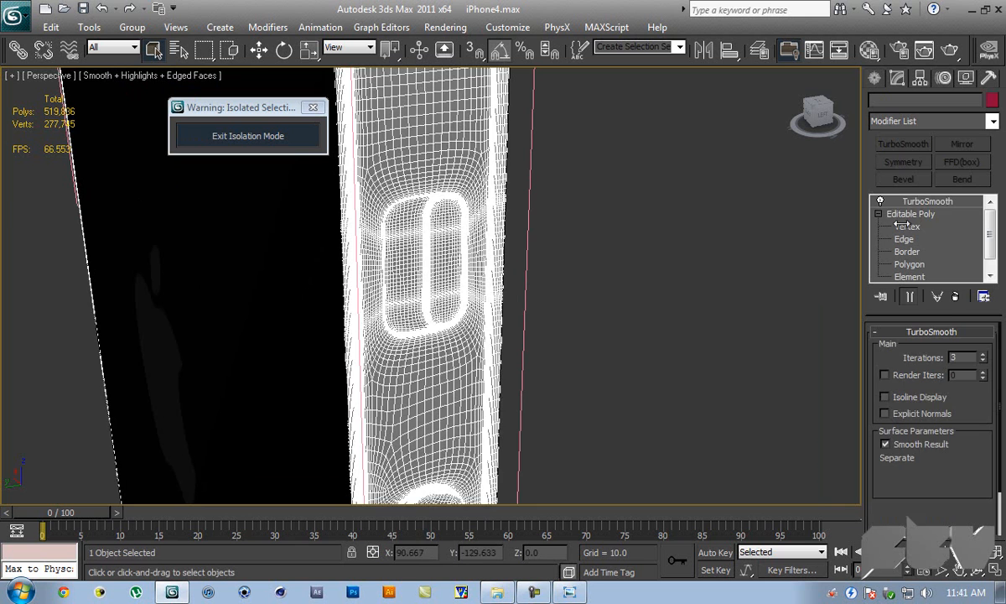
click(933, 216)
- Hide the smoothed end result and the edged faces, and examine the low-poly headphone jack opening on the frame's top side
scroll(613, 275, up, 4)
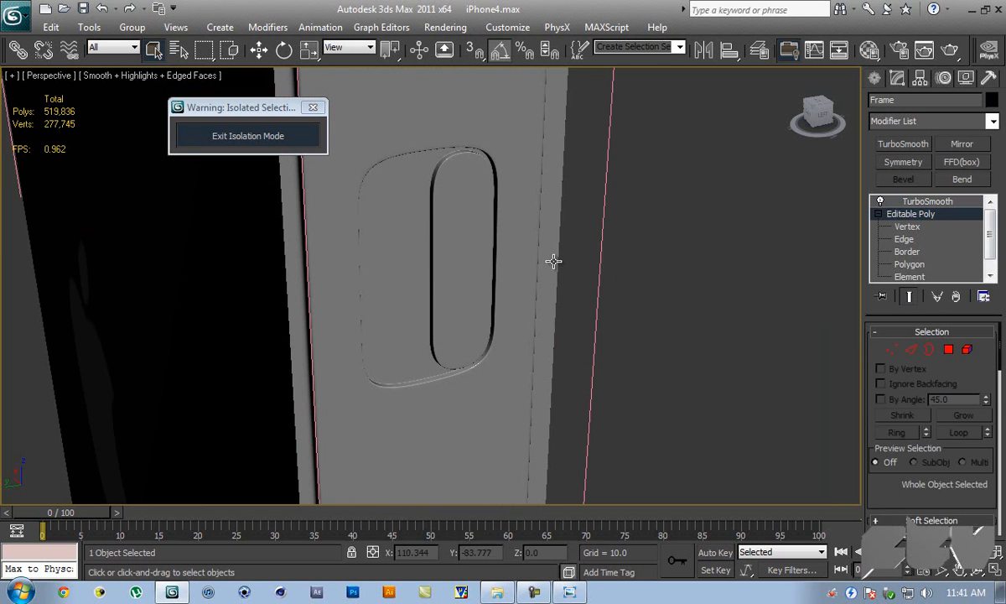
click(907, 298)
key(F4)
middle_drag(548, 184, 709, 449)
middle_drag(478, 302, 619, 231)
middle_drag(619, 231, 623, 196)
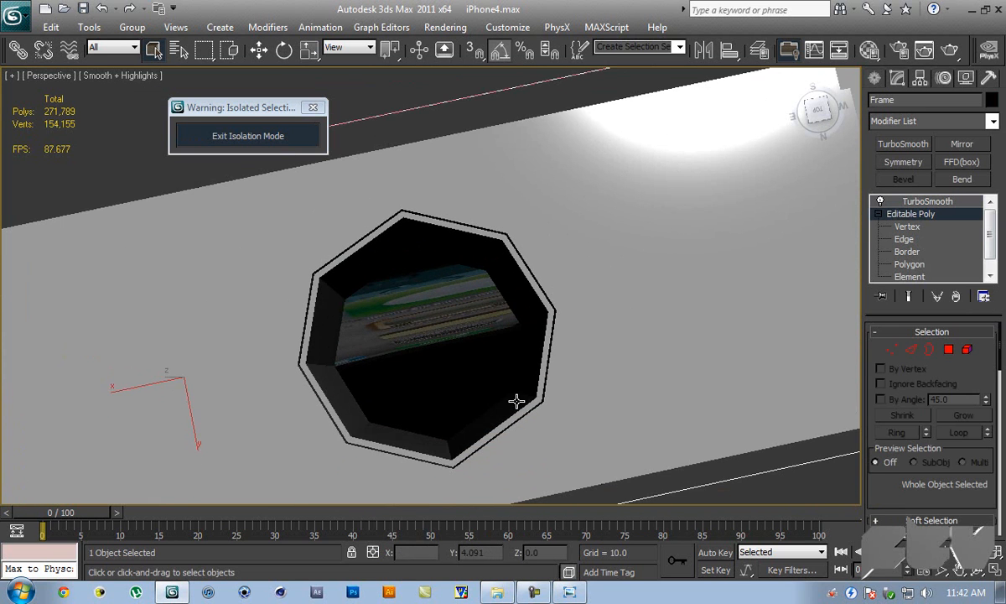
middle_drag(610, 252, 651, 237)
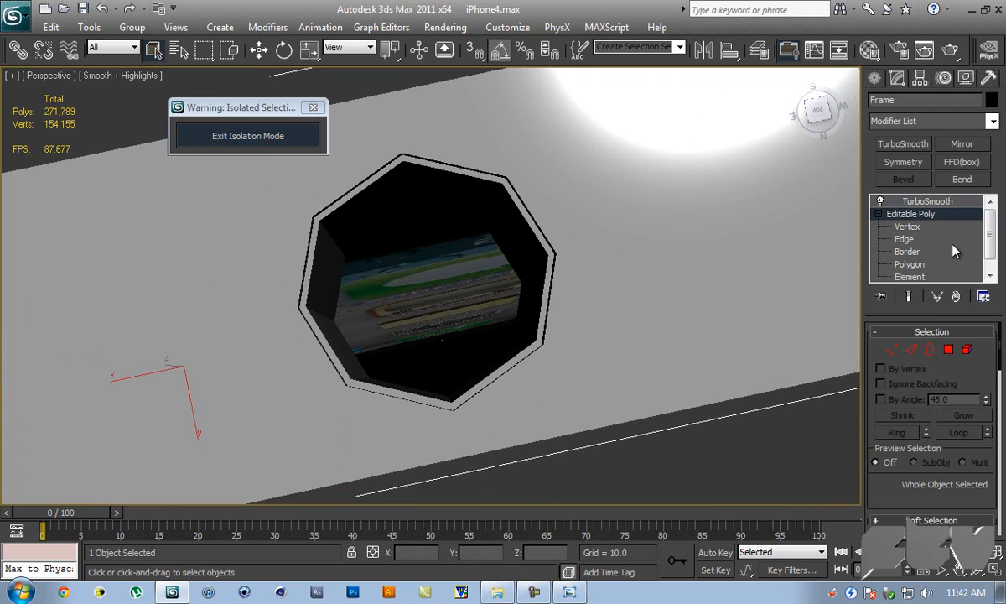
- Return the Frame to its TurboSmooth level and examine the smoothed headphone jack opening with and without edged faces
click(925, 202)
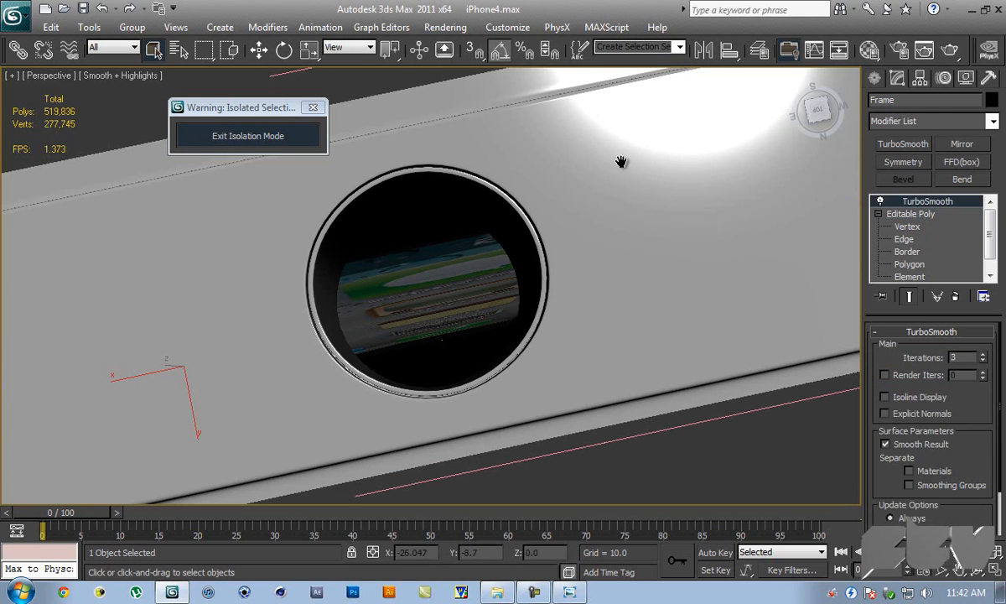
middle_drag(621, 163, 582, 151)
scroll(578, 151, down, 3)
key(F4)
middle_drag(556, 196, 570, 195)
key(F4)
- Examine the elongated SIM tray outline on the frame's side and the whole finished phone from different angles
middle_drag(487, 222, 767, 173)
mouse_move(328, 316)
middle_down()
mouse_move(623, 225)
mouse_move(488, 295)
mouse_move(449, 294)
mouse_move(514, 254)
mouse_move(532, 367)
mouse_move(588, 316)
mouse_move(661, 359)
mouse_move(663, 400)
middle_up()
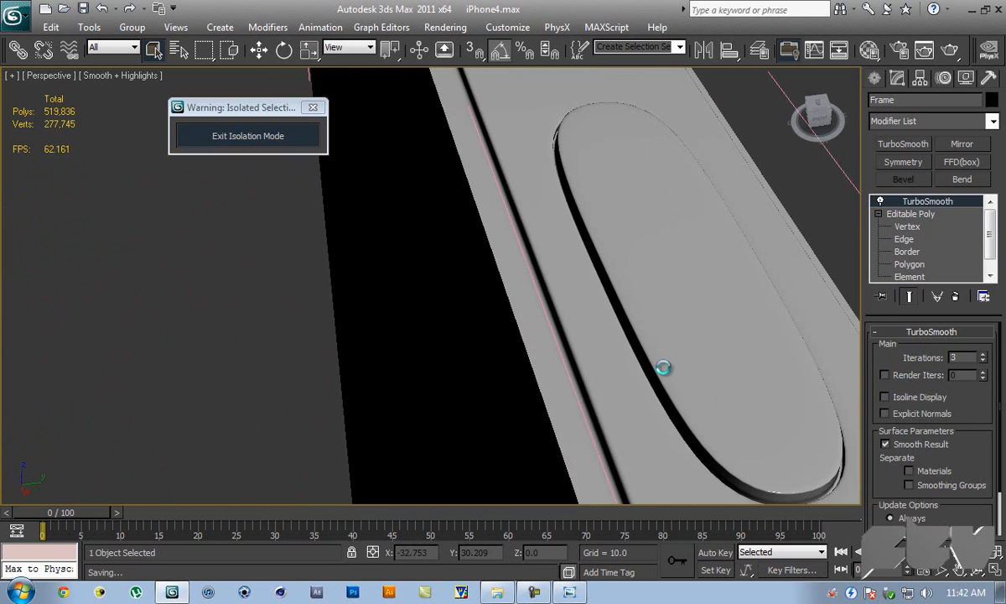
scroll(613, 360, down, 5)
alt+middle_drag(612, 360, 495, 239)
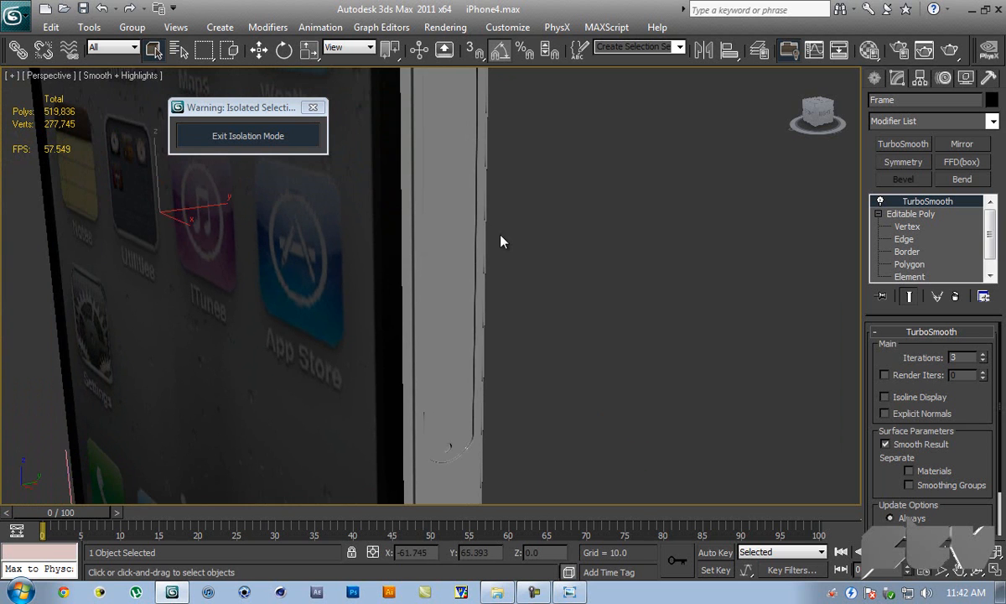
alt+middle_drag(533, 290, 496, 265)
alt+middle_drag(469, 127, 450, 340)
alt+middle_drag(353, 295, 399, 192)
alt+middle_drag(474, 322, 473, 256)
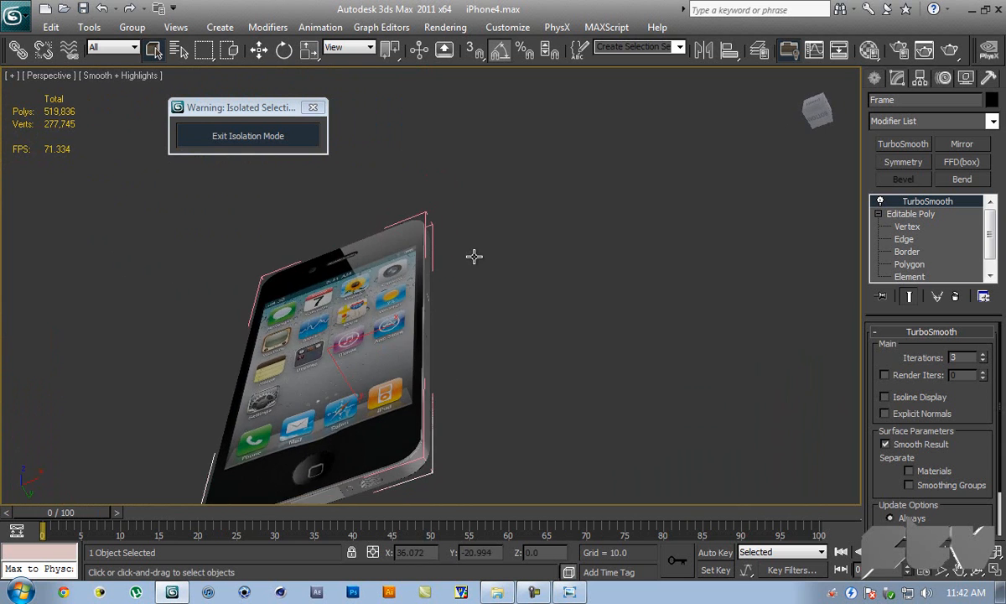
- Select the Front object at the home button, show its unsmoothed edged faces at Vertex level, and save the scene
alt+middle_drag(343, 356, 370, 299)
scroll(633, 319, up, 4)
scroll(633, 319, up, 1)
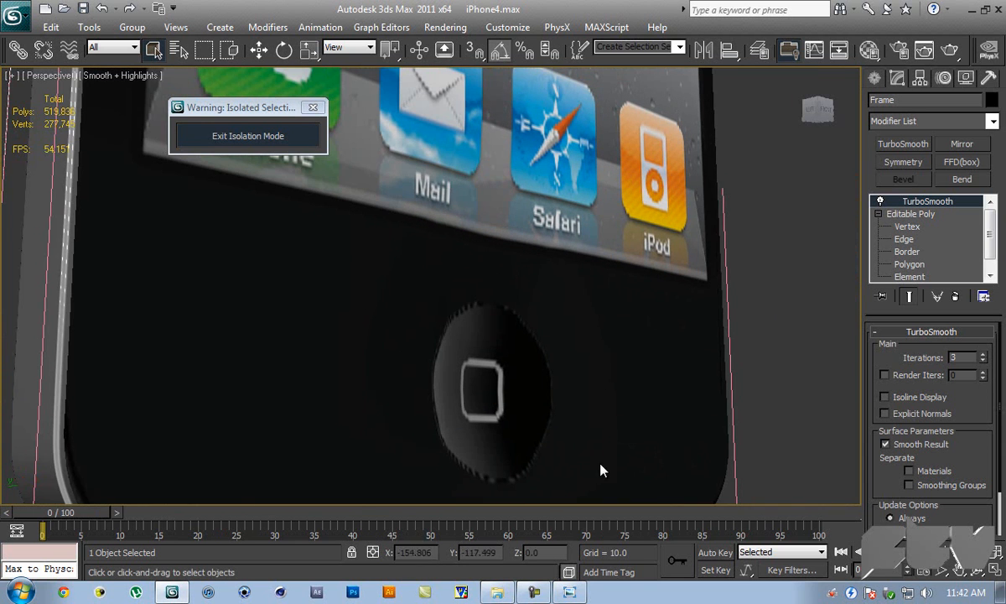
click(503, 301)
key(F4)
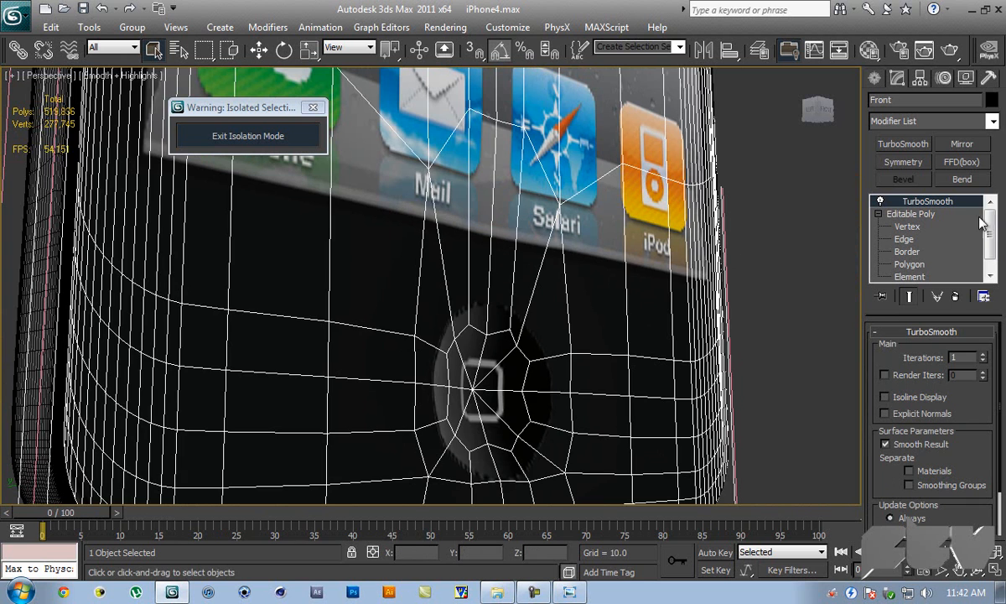
click(935, 215)
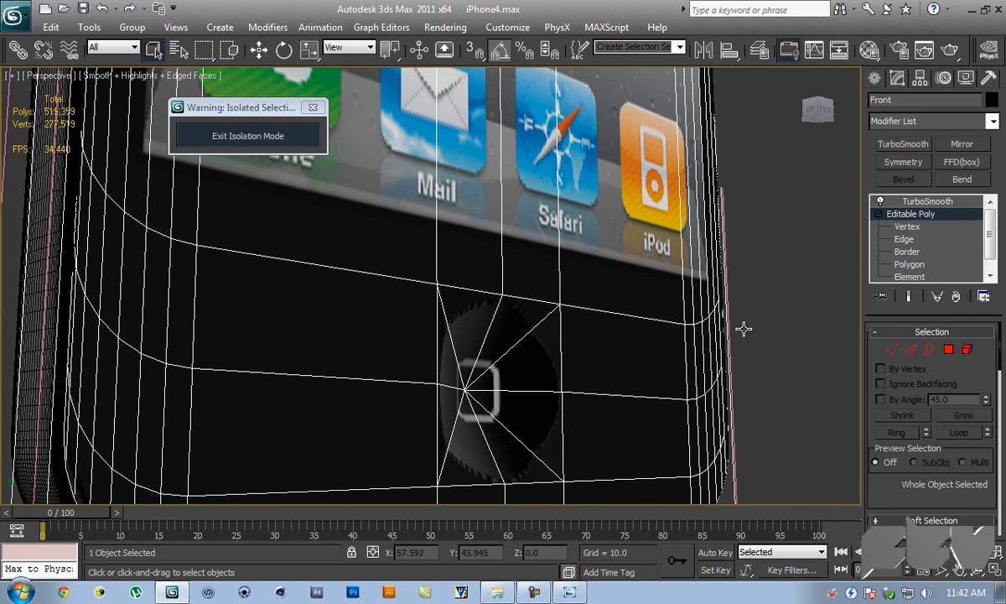
click(922, 227)
alt+middle_drag(683, 328, 617, 306)
key(ctrl+s)
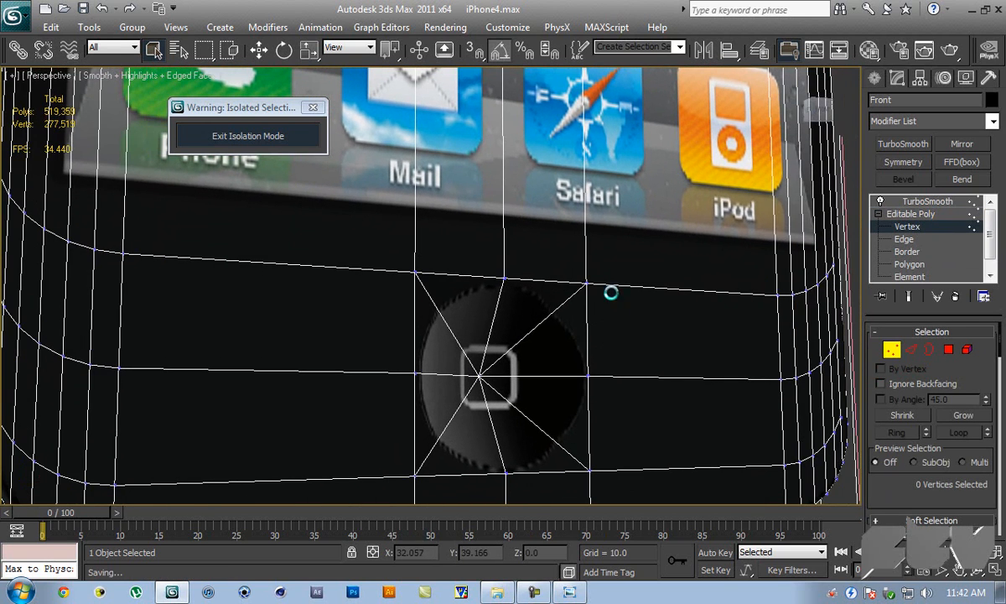
- Select the vertex at the centre of the home button and examine the surrounding mesh from several angles
scroll(537, 359, up, 5)
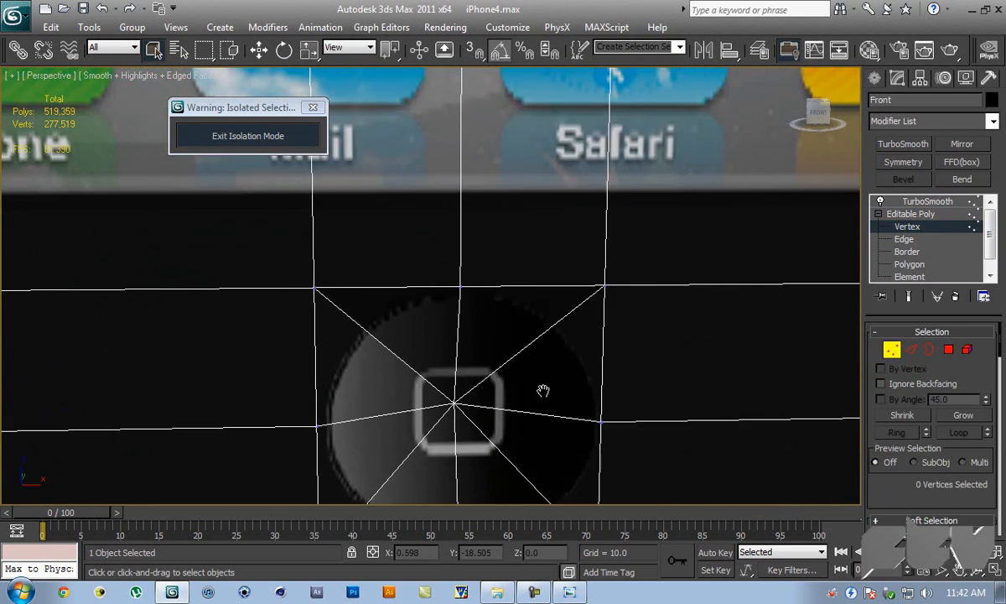
alt+middle_drag(478, 448, 516, 423)
key(w)
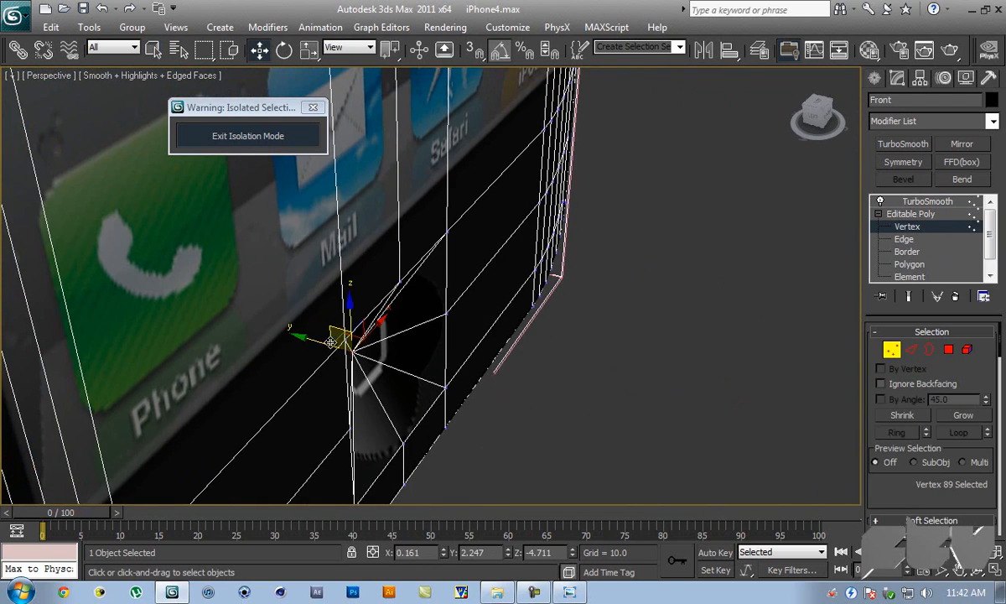
alt+middle_drag(541, 361, 484, 360)
scroll(484, 360, up, 3)
middle_drag(525, 295, 348, 213)
- Add an edge loop around the home button's centre on the Front object, with the smoothed end result shown
click(922, 214)
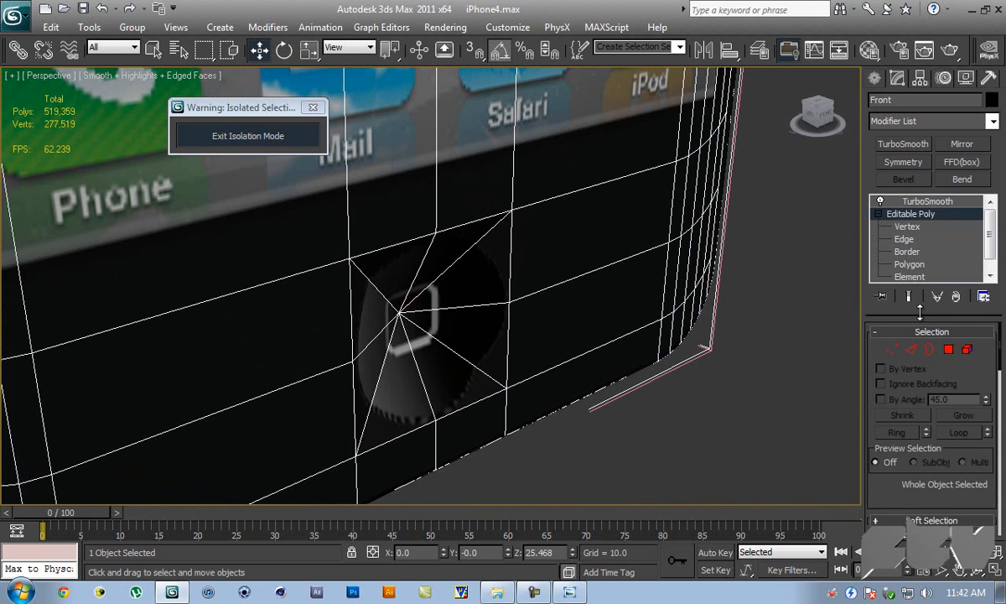
click(910, 297)
click(759, 311)
alt+middle_drag(607, 314, 596, 239)
click(424, 260)
alt+middle_drag(424, 260, 524, 305)
scroll(523, 305, down, 2)
- Save the scene, clear the edge selection and view the whole phone from the front
middle_drag(608, 310, 689, 324)
scroll(689, 323, down, 5)
key(ctrl+s)
key(z)
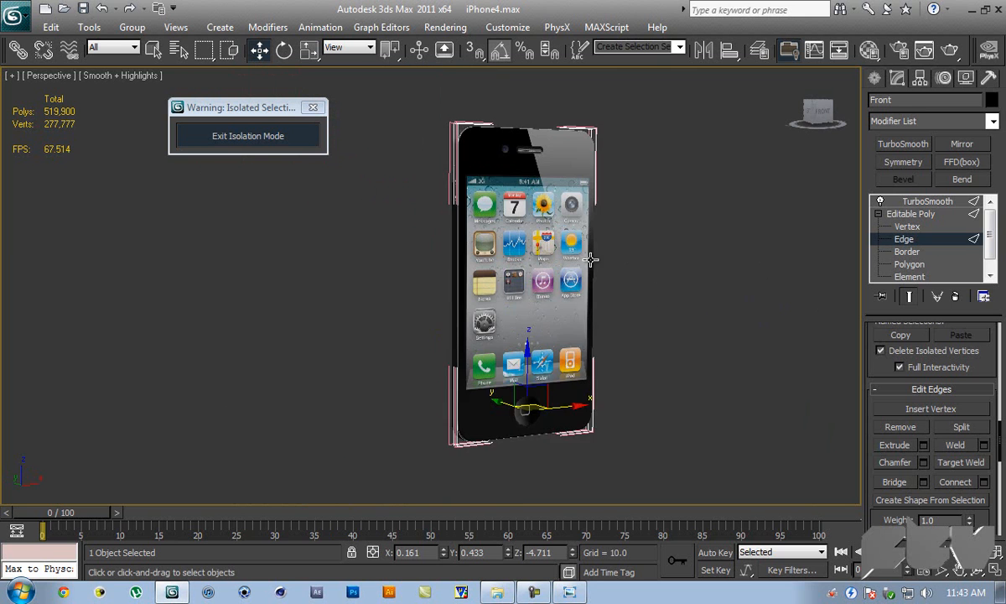
middle_drag(670, 274, 693, 273)
scroll(692, 273, up, 2)
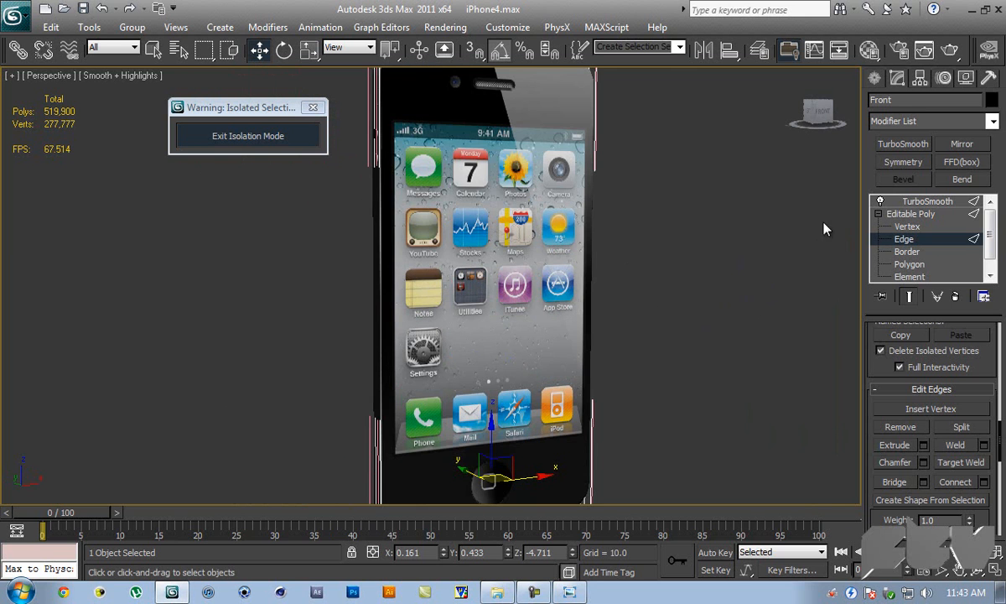
click(736, 222)
alt+middle_drag(721, 224, 687, 258)
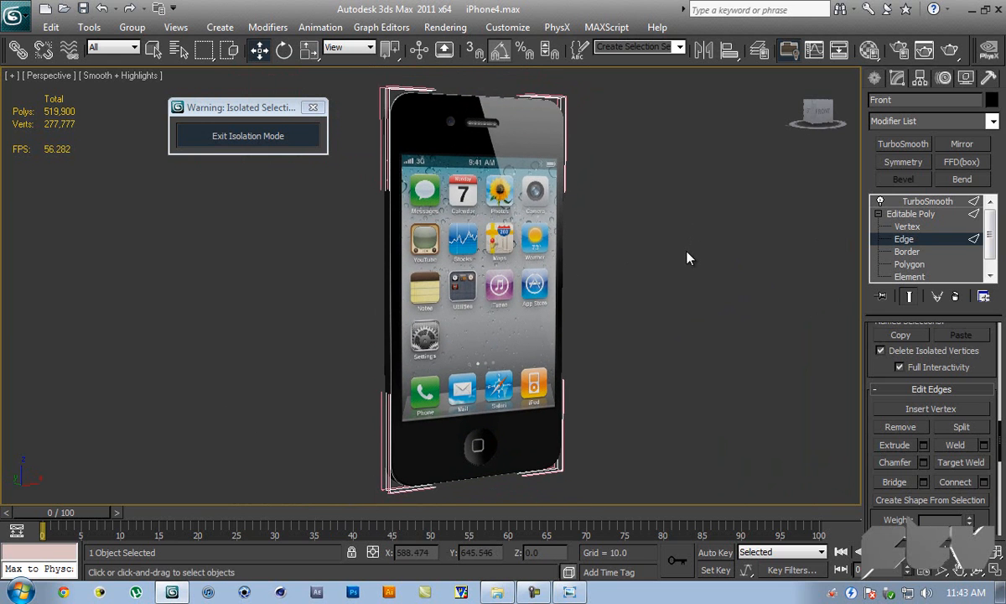
drag(273, 119, 243, 122)
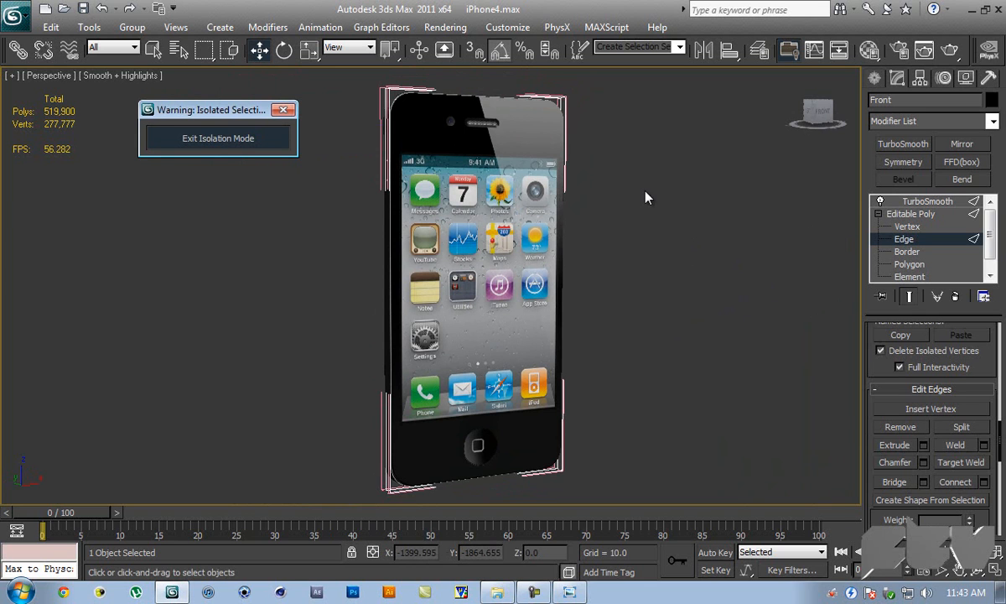
- Finish edge editing on the Front object, close the opened iPhone group and deselect everything
click(916, 215)
click(768, 217)
click(494, 110)
click(128, 28)
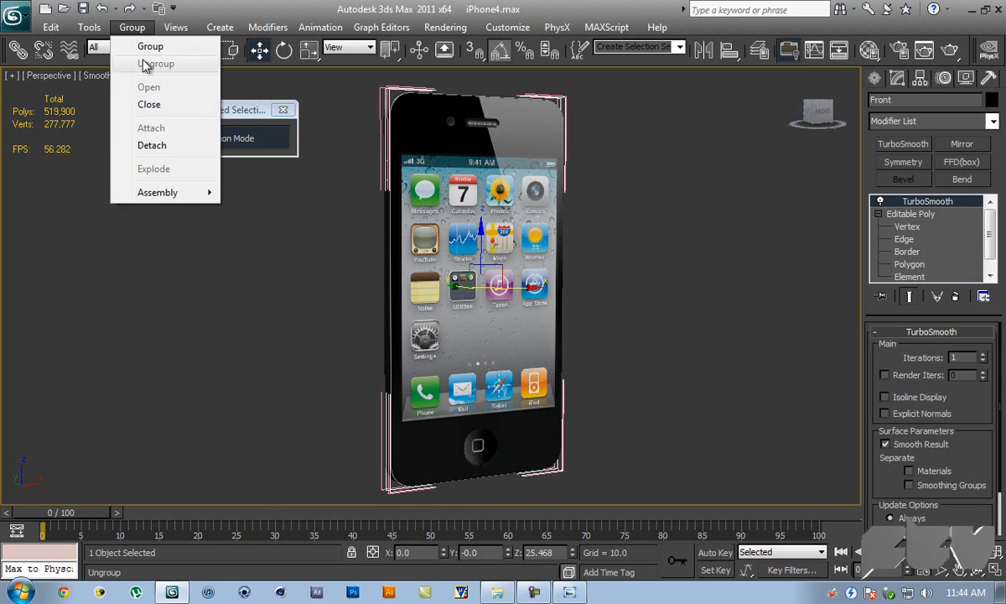
click(155, 105)
click(634, 174)
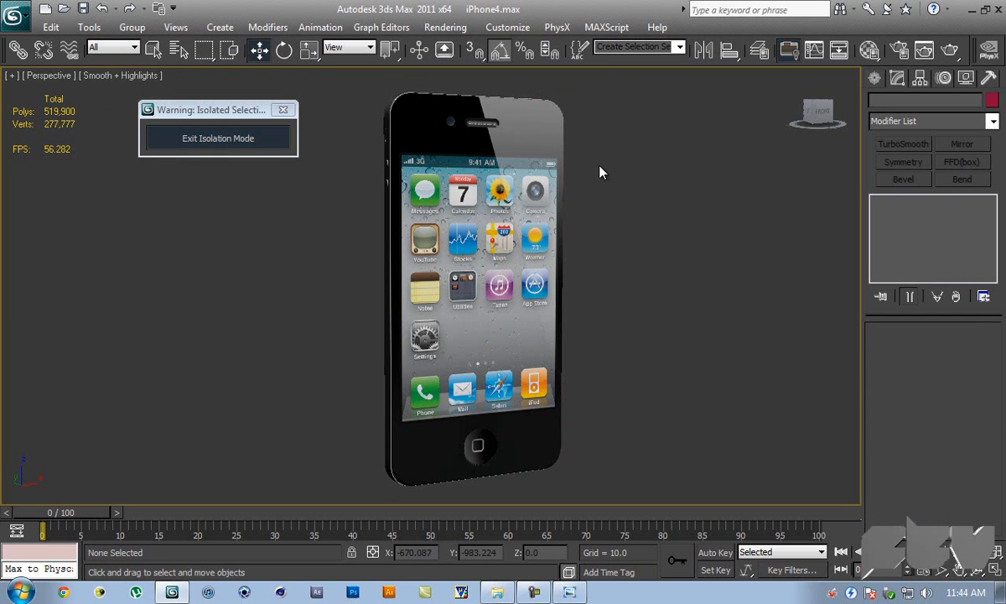